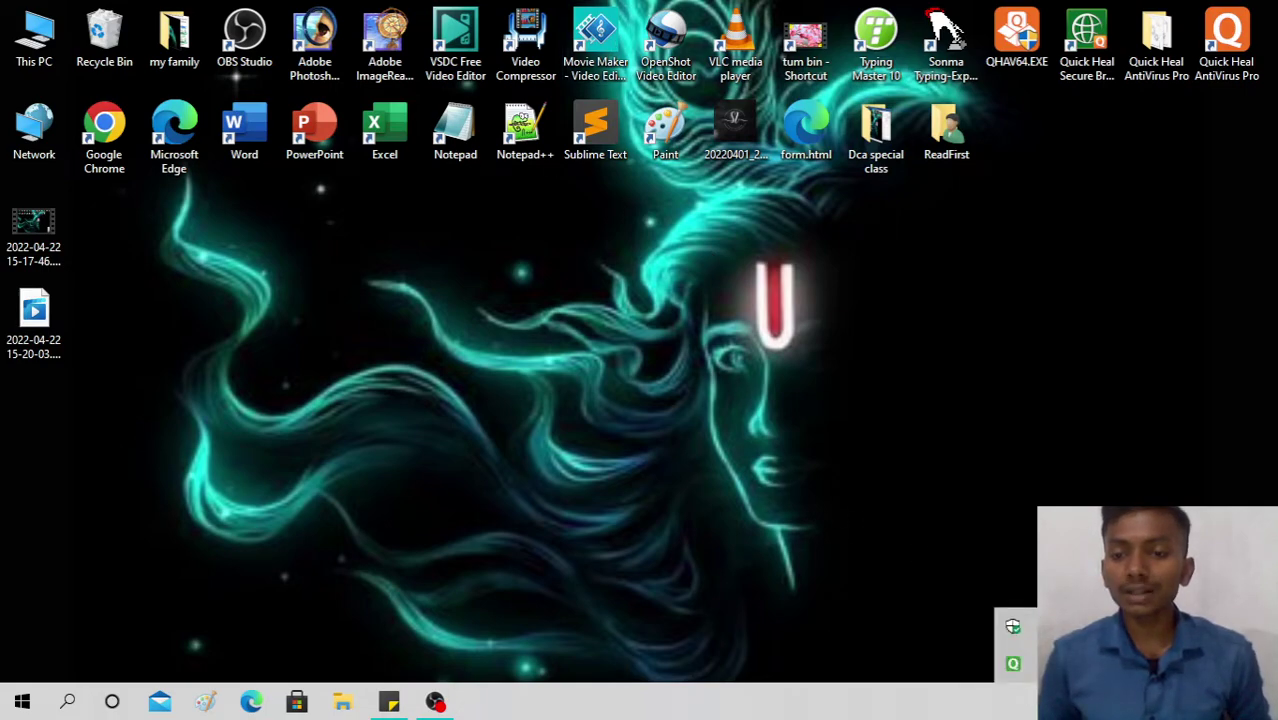
# Connect to the vivo 1916 2 Wi-Fi network and refresh the desktop.
pyautogui.click(1180, 702)
pyautogui.click(1013, 190)
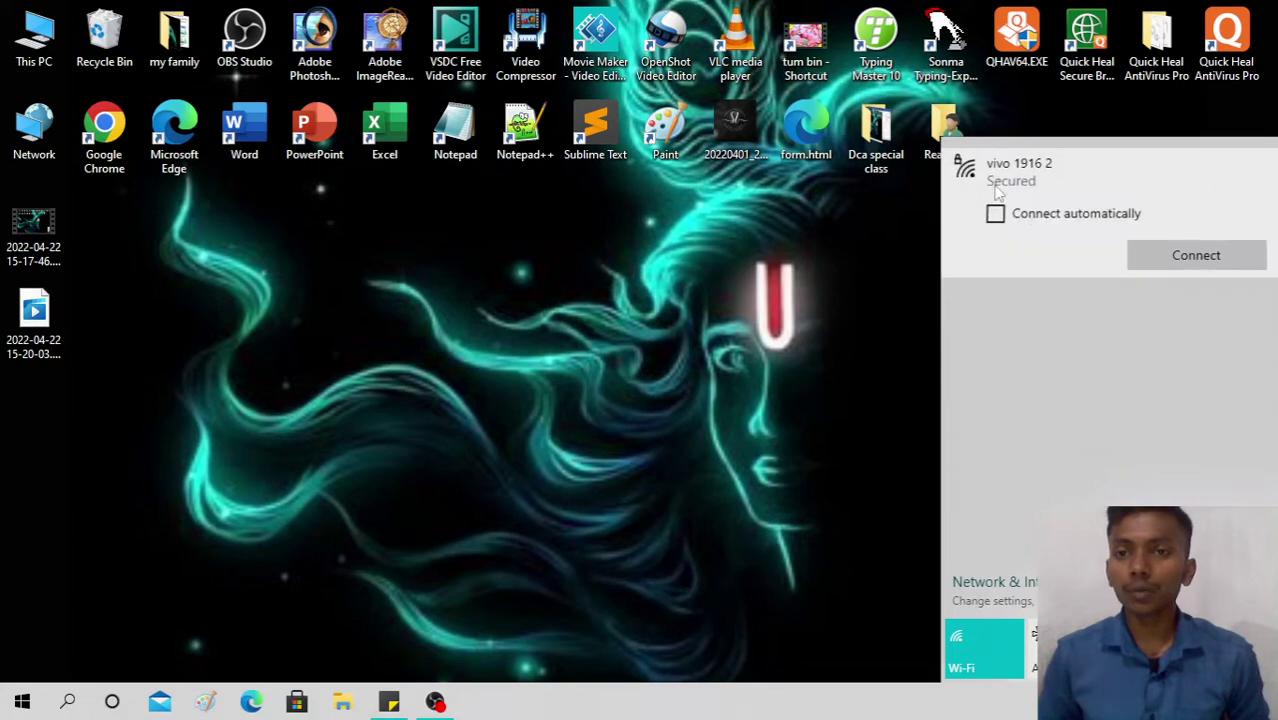
pyautogui.click(1013, 210)
pyautogui.press('Return')
pyautogui.click(878, 227)
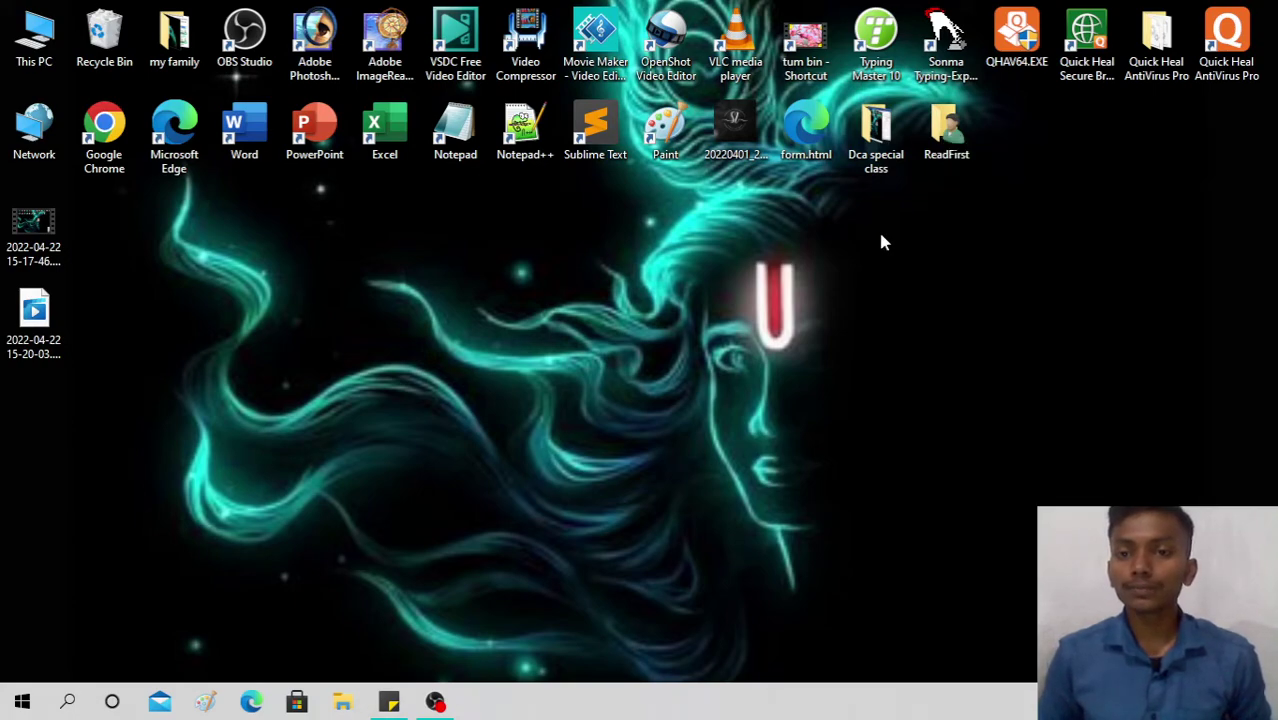
pyautogui.rightClick(880, 232)
pyautogui.click(931, 288)
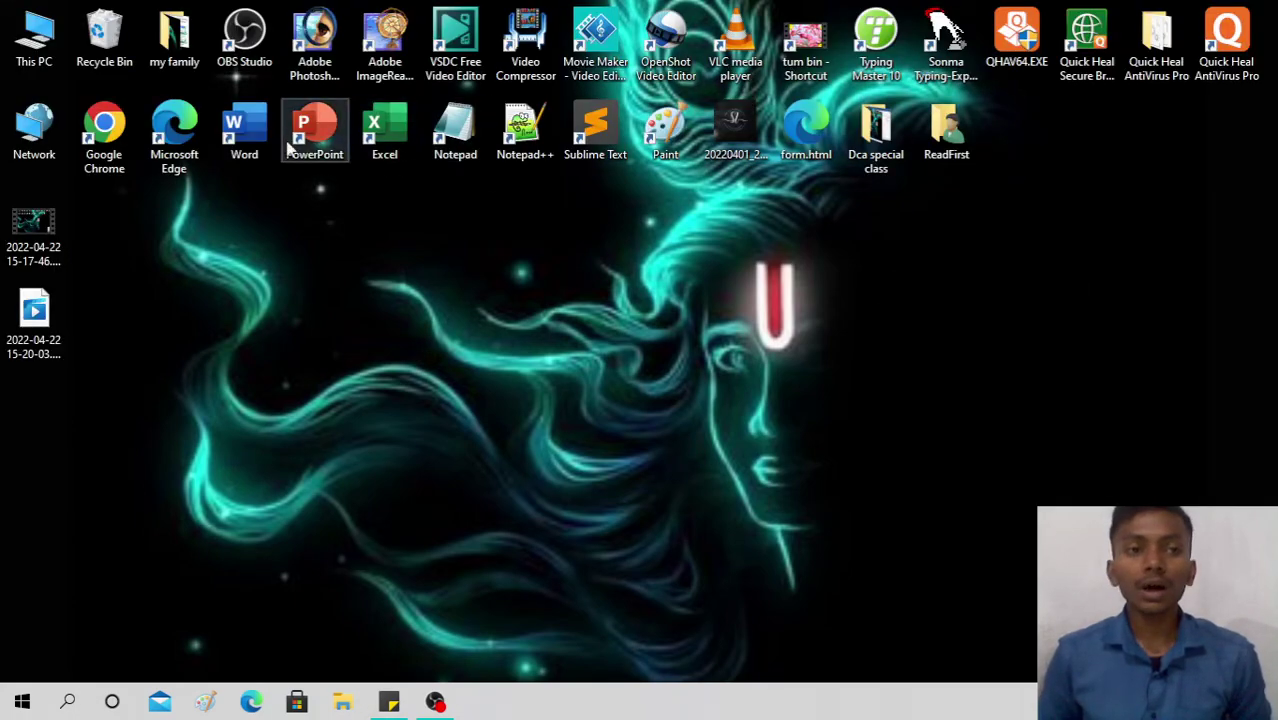
# Open Google Chrome, reload the new tab page and load YouTube.
pyautogui.doubleClick(138, 148)
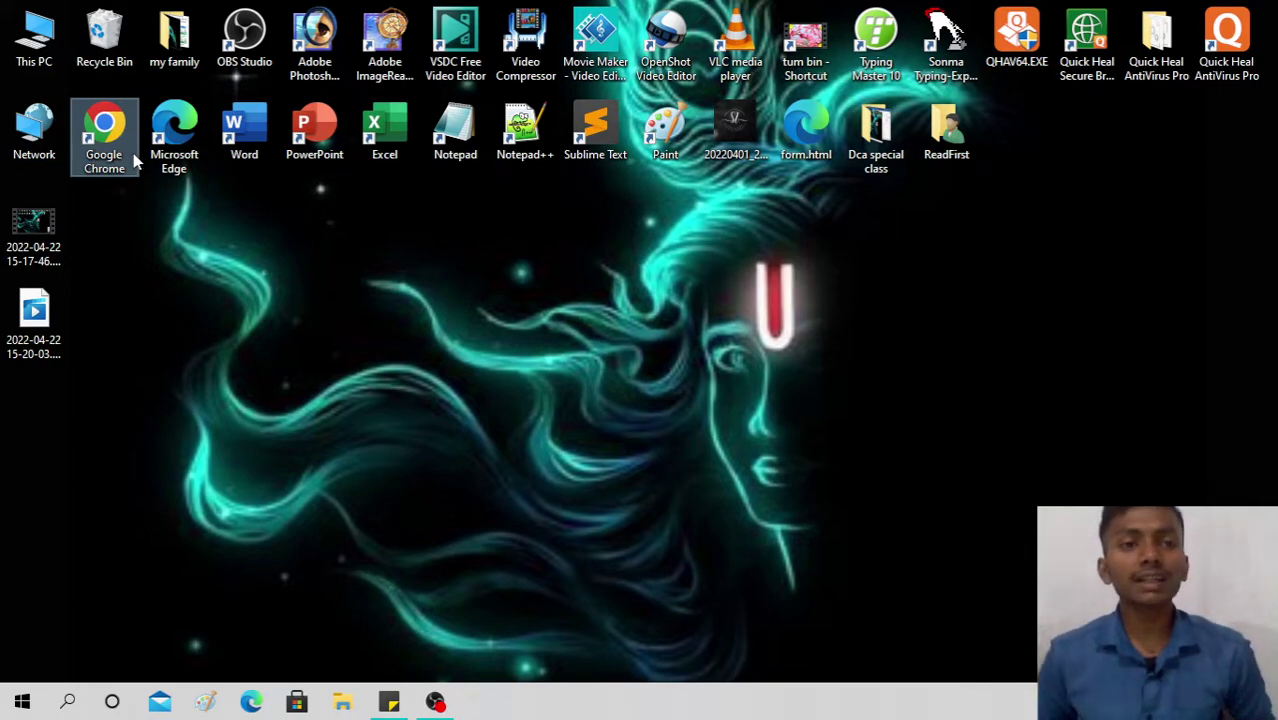
pyautogui.doubleClick(110, 163)
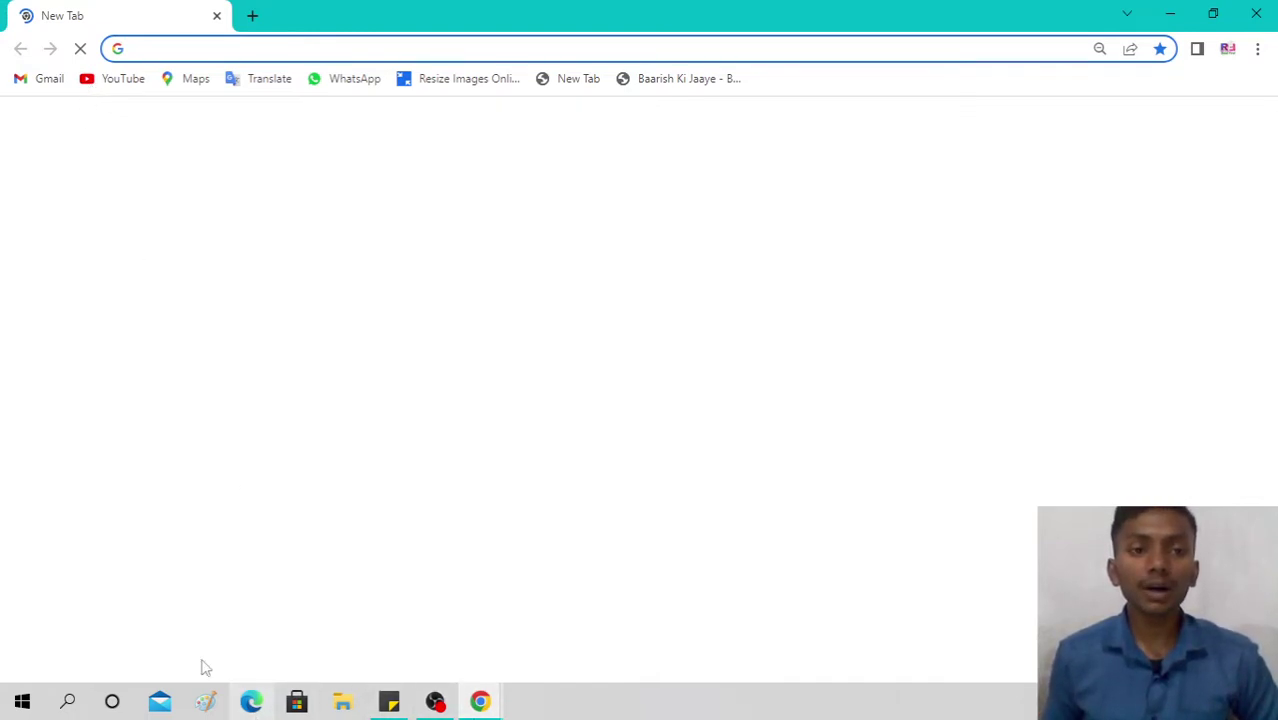
pyautogui.rightClick(358, 429)
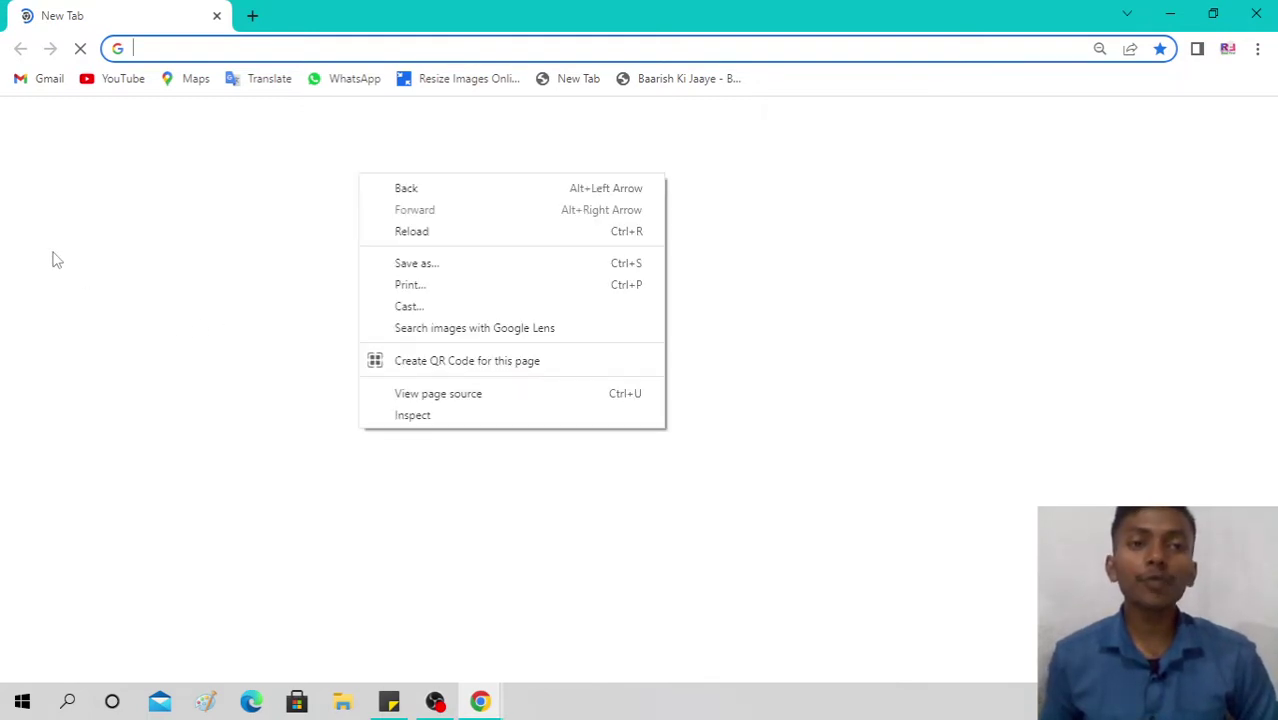
pyautogui.click(408, 238)
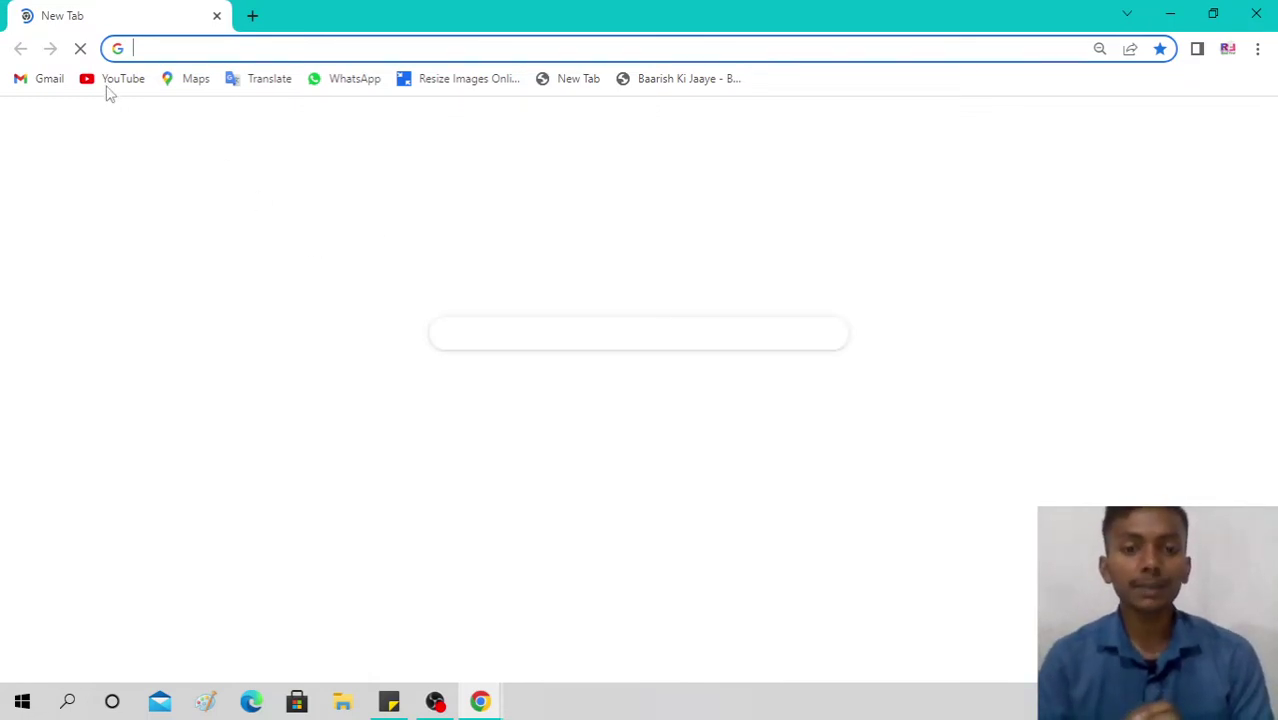
pyautogui.click(108, 86)
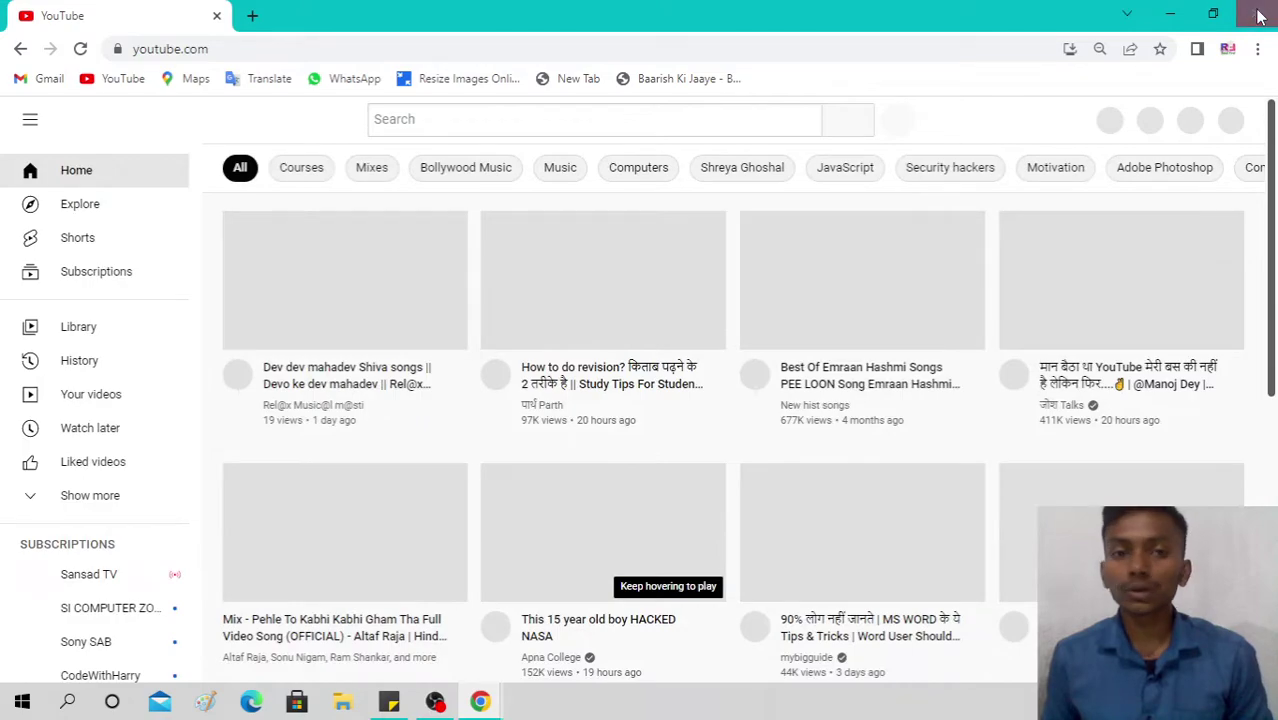
# Close all Google Chrome windows and refresh the desktop.
pyautogui.click(1257, 14)
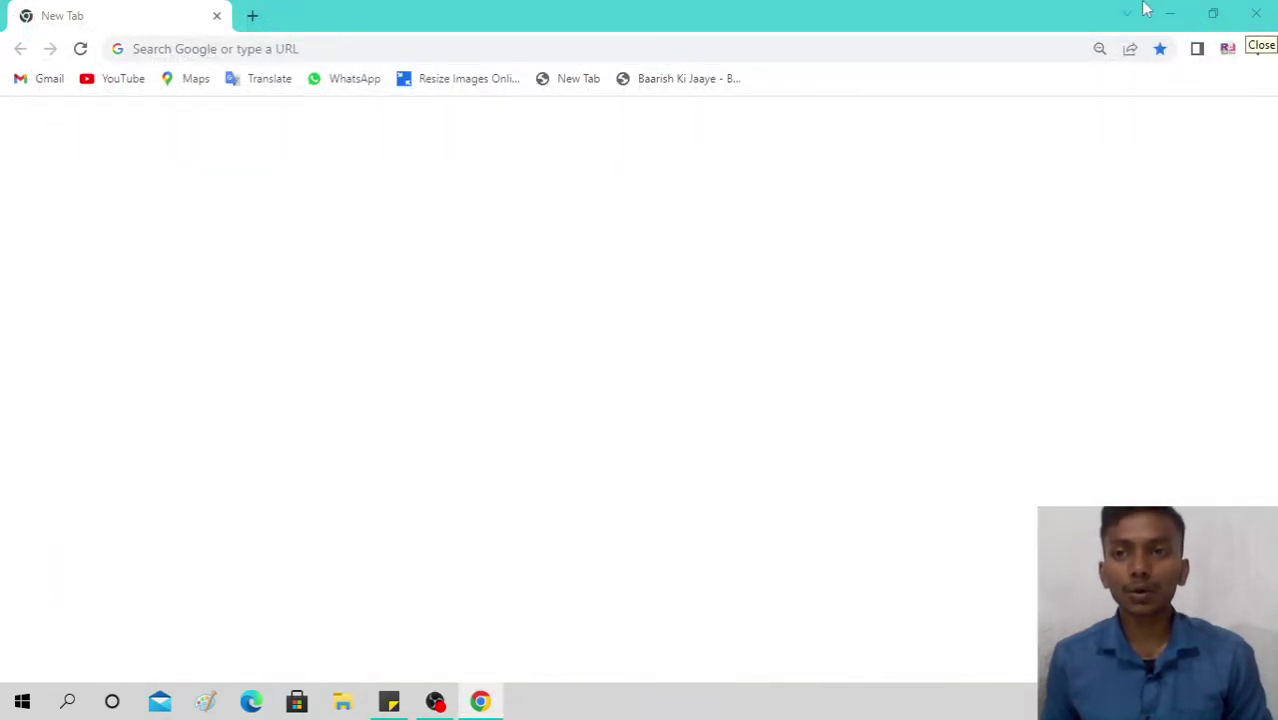
pyautogui.click(1256, 14)
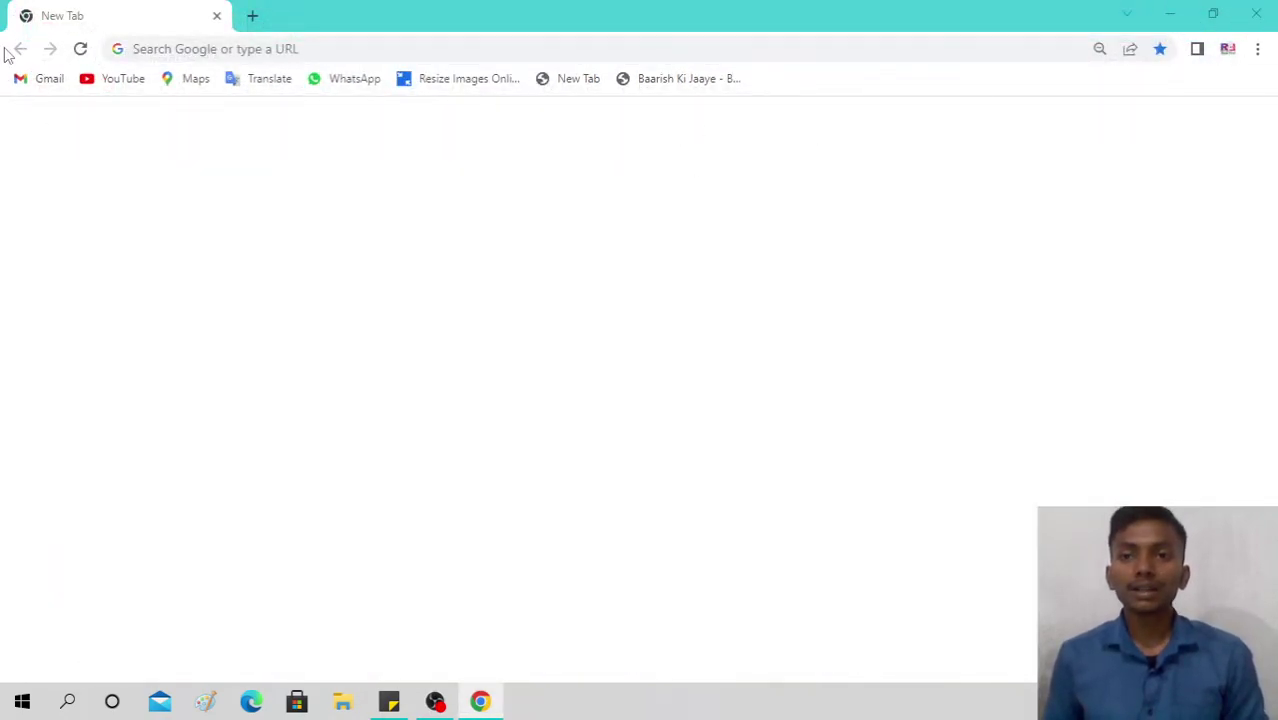
pyautogui.rightClick(228, 300)
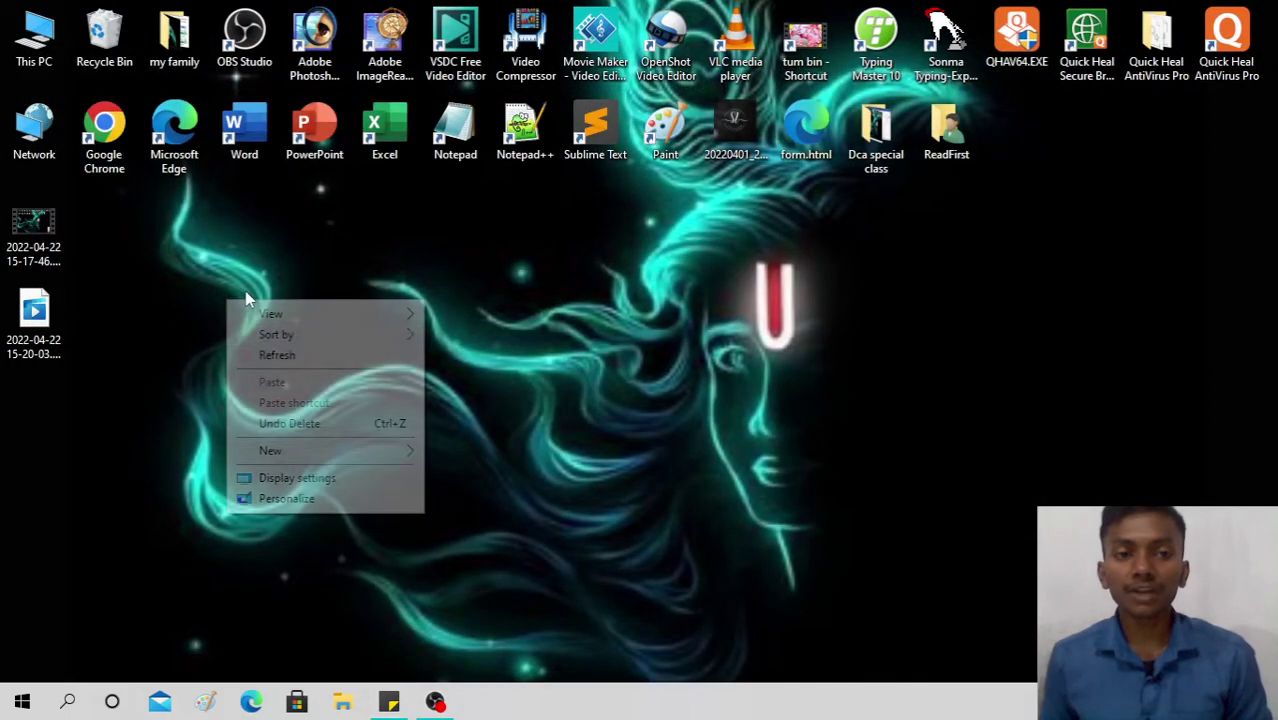
pyautogui.click(300, 355)
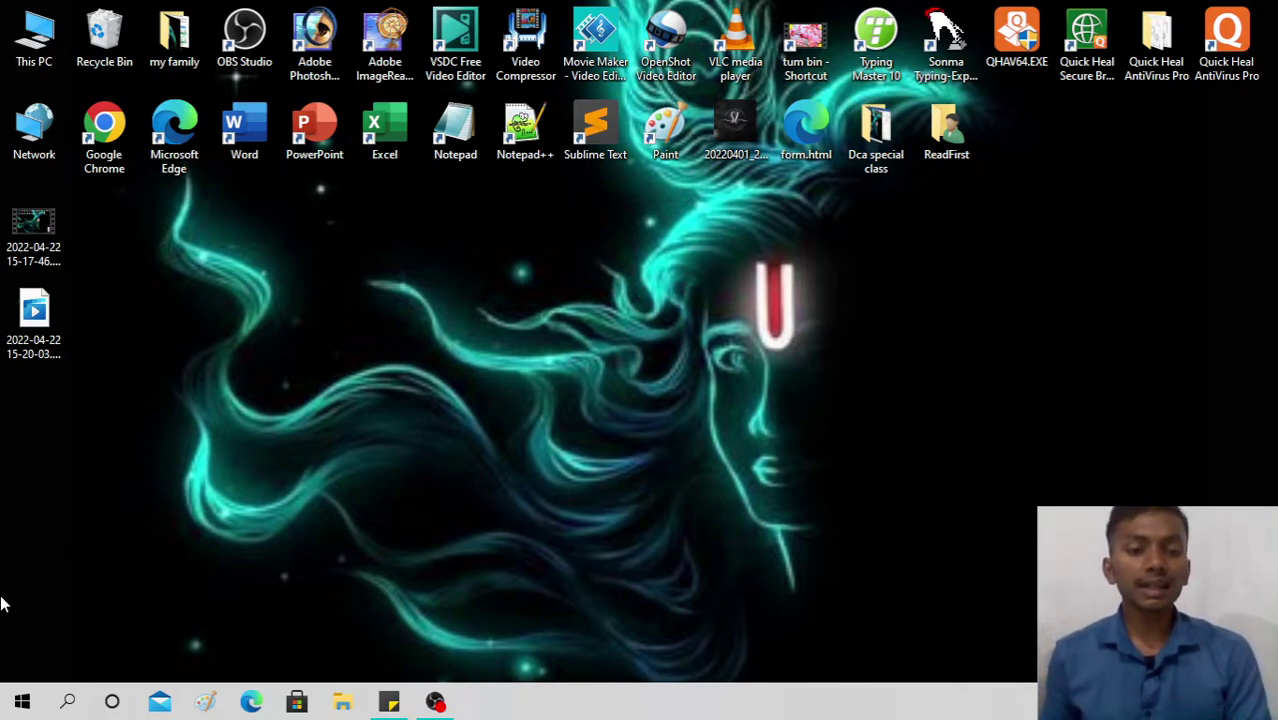
# Open Windows Settings and go to the Display page of the System category.
pyautogui.click(21, 705)
pyautogui.click(21, 705)
pyautogui.click(21, 705)
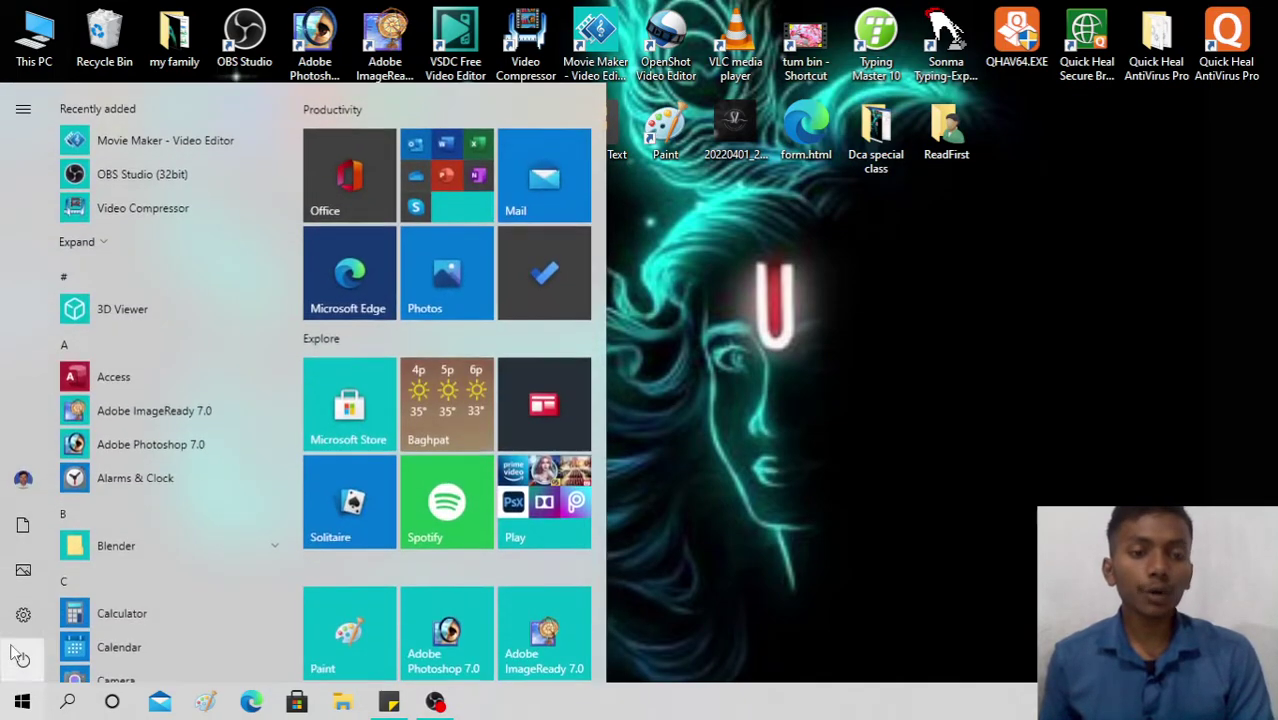
pyautogui.moveTo(15, 628)
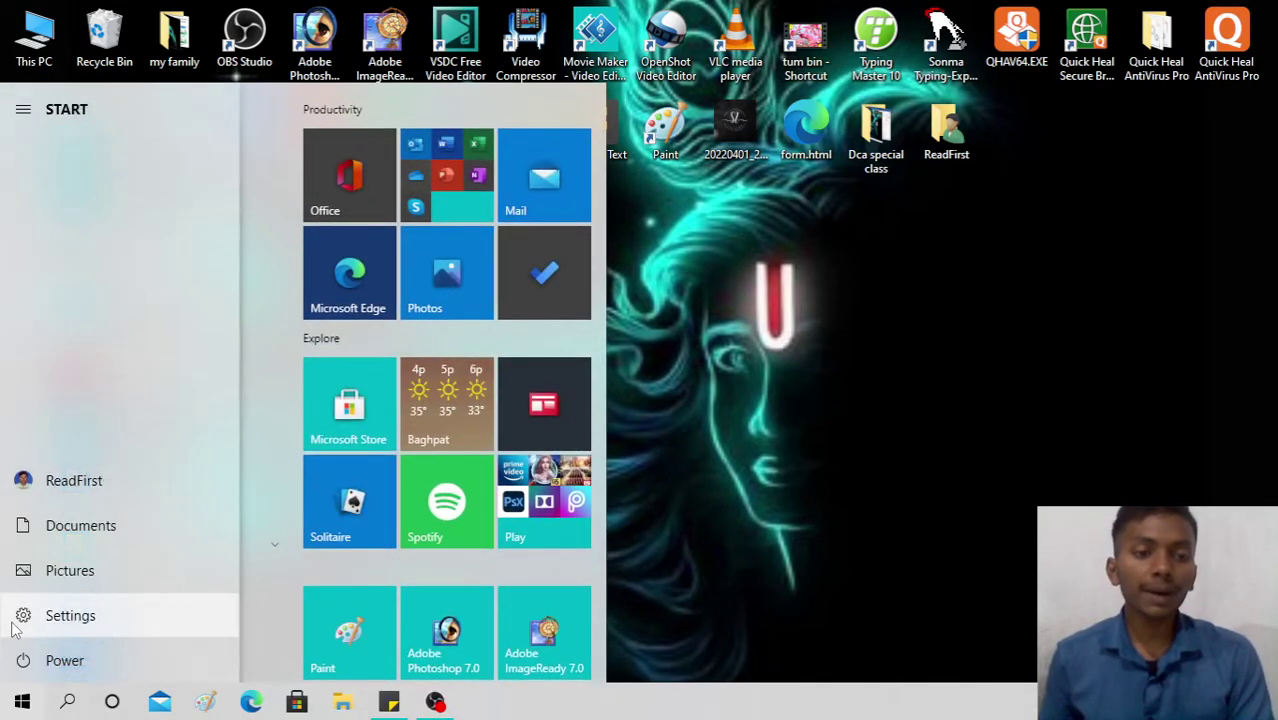
pyautogui.click(116, 616)
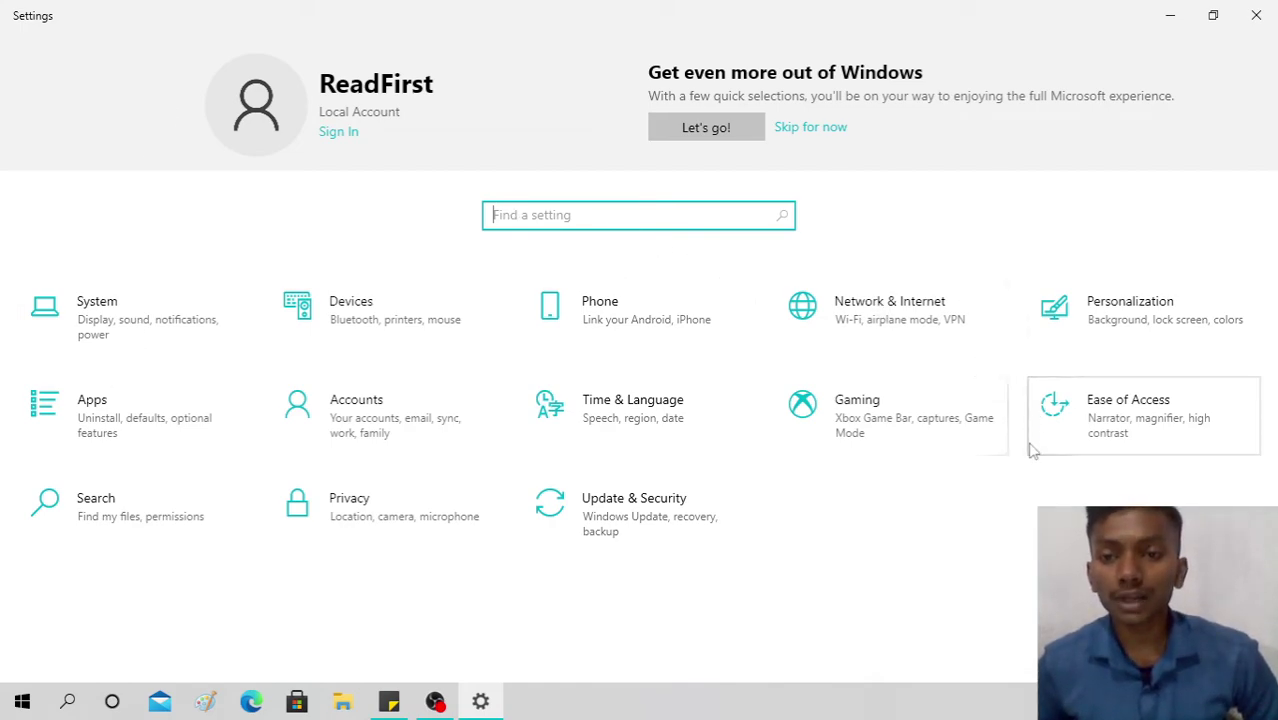
pyautogui.click(86, 330)
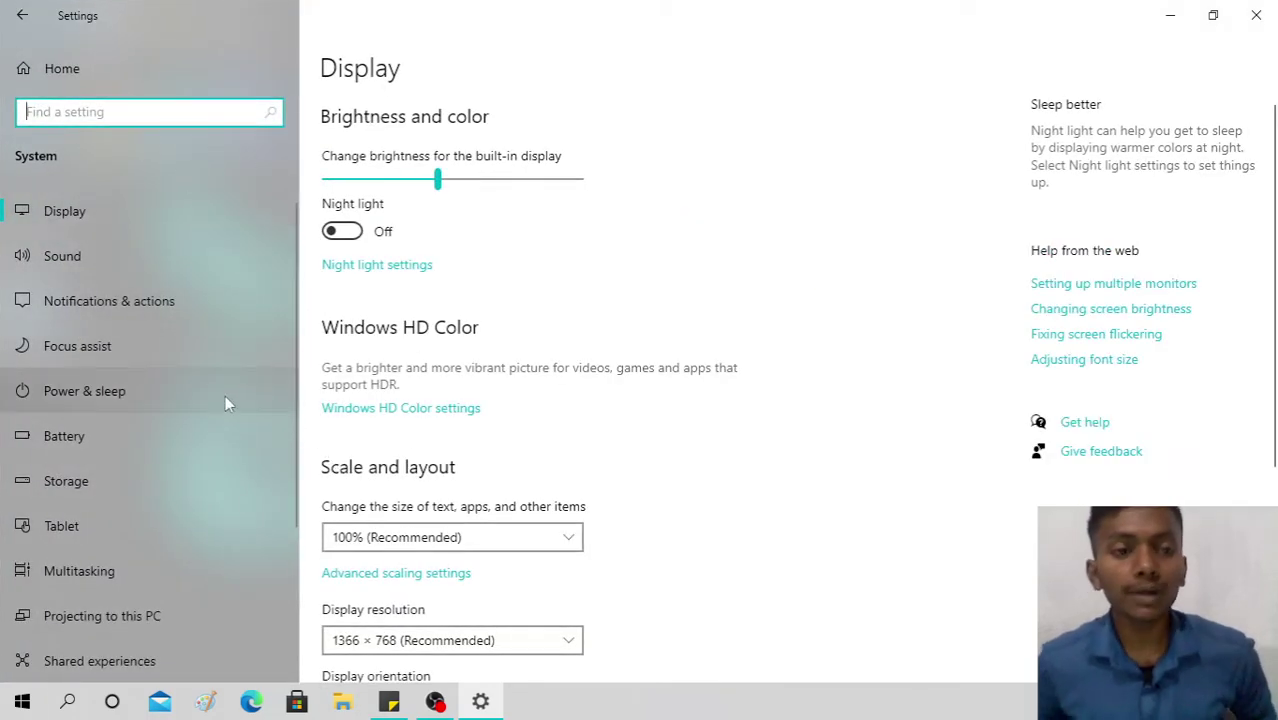
pyautogui.click(59, 205)
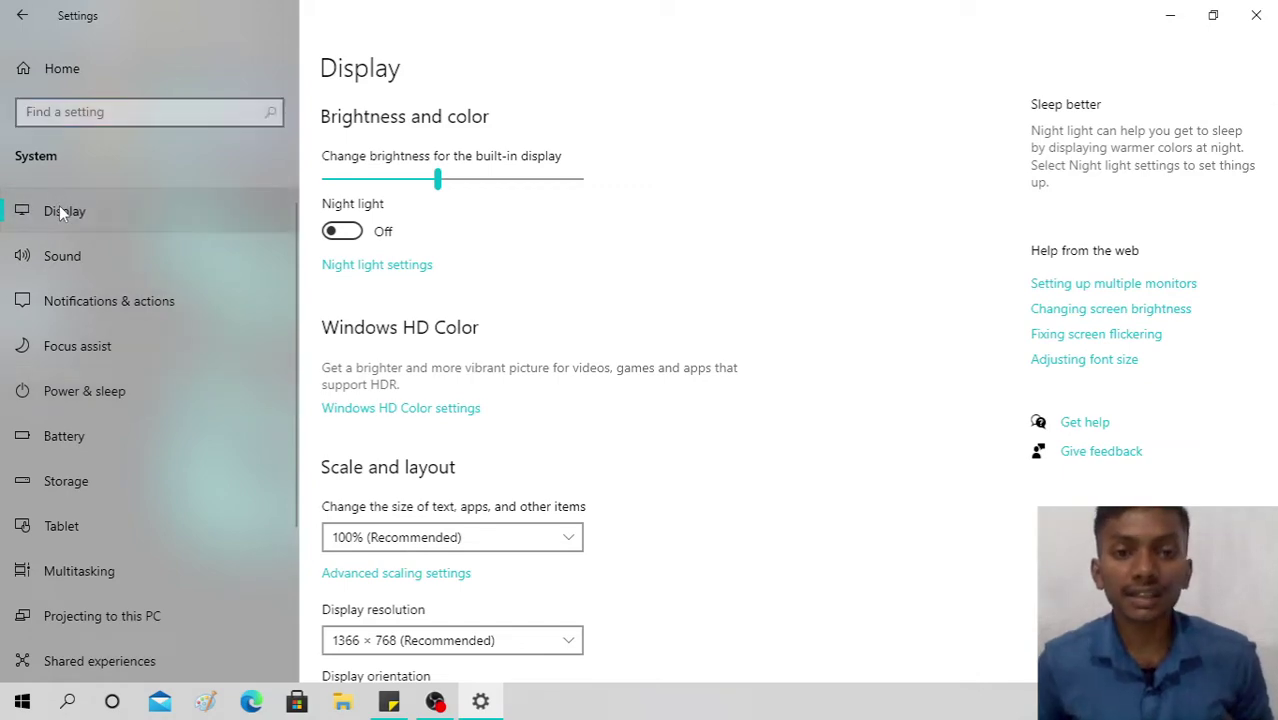
# Examine the available output devices and the master volume control in the System Sound settings.
pyautogui.click(62, 259)
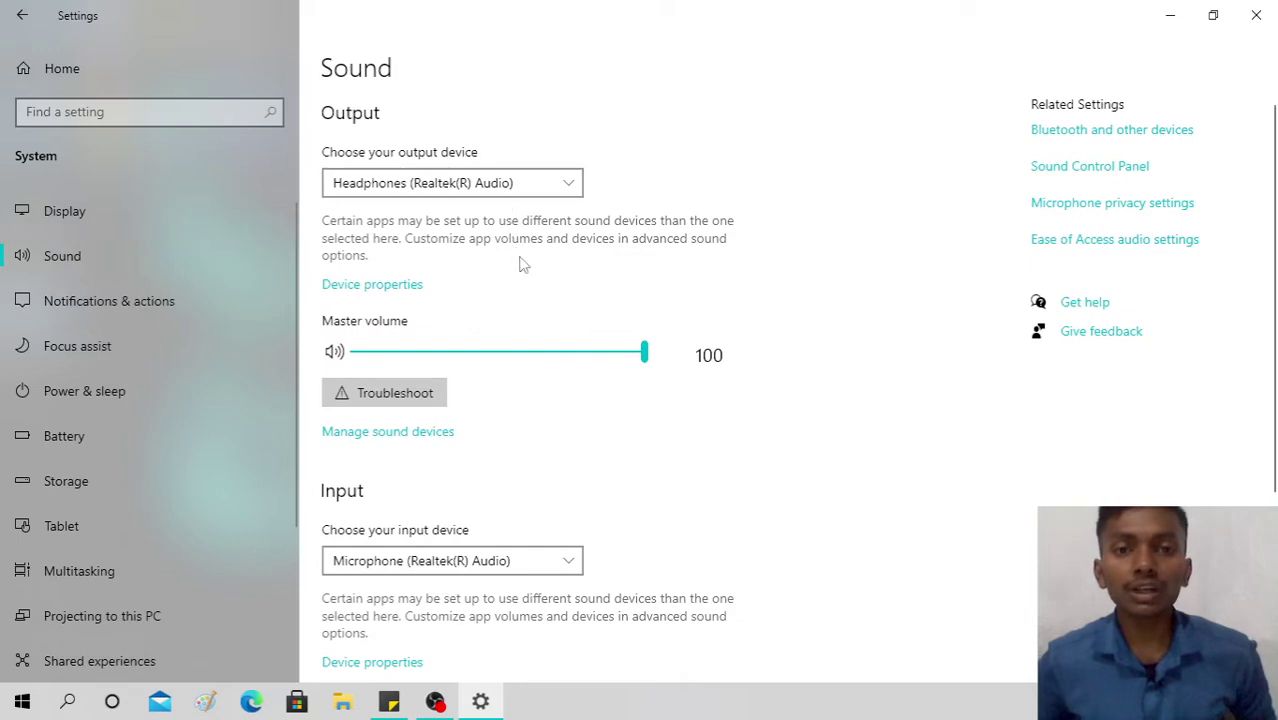
pyautogui.scroll(-3, 519, 263)
pyautogui.scroll(3, 533, 257)
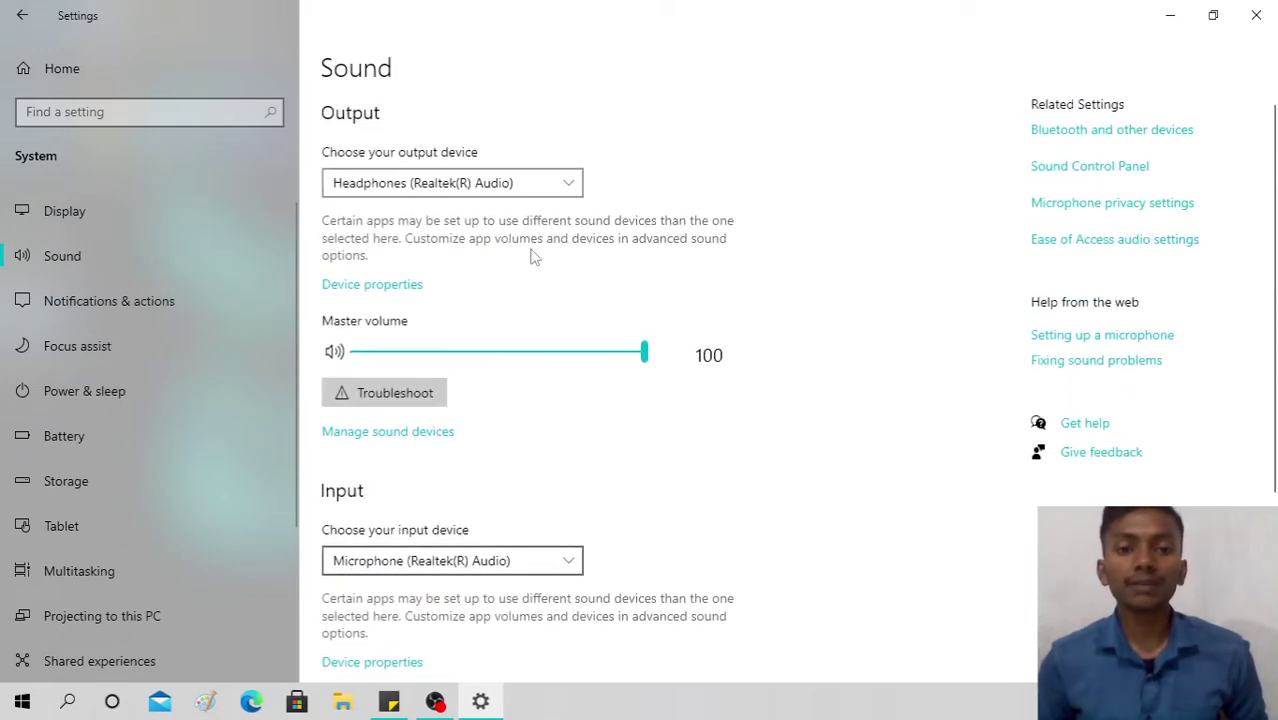
pyautogui.click(408, 189)
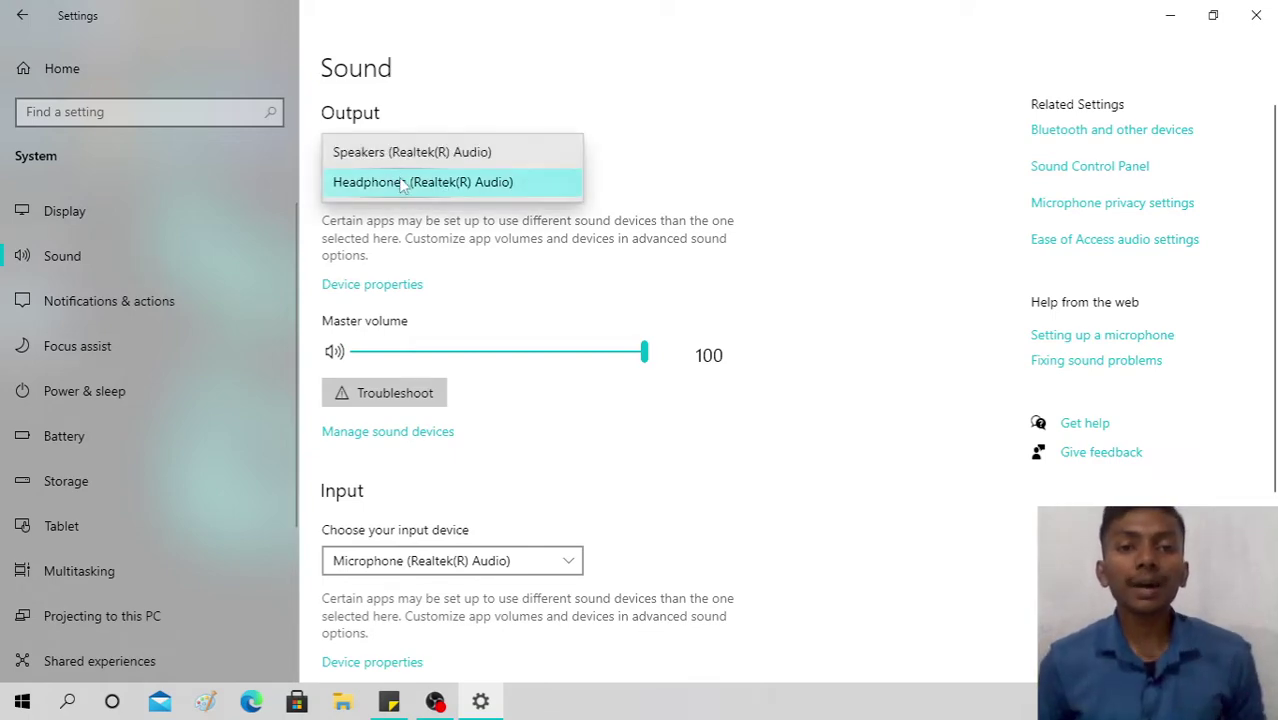
pyautogui.click(428, 258)
pyautogui.scroll(-3, 418, 220)
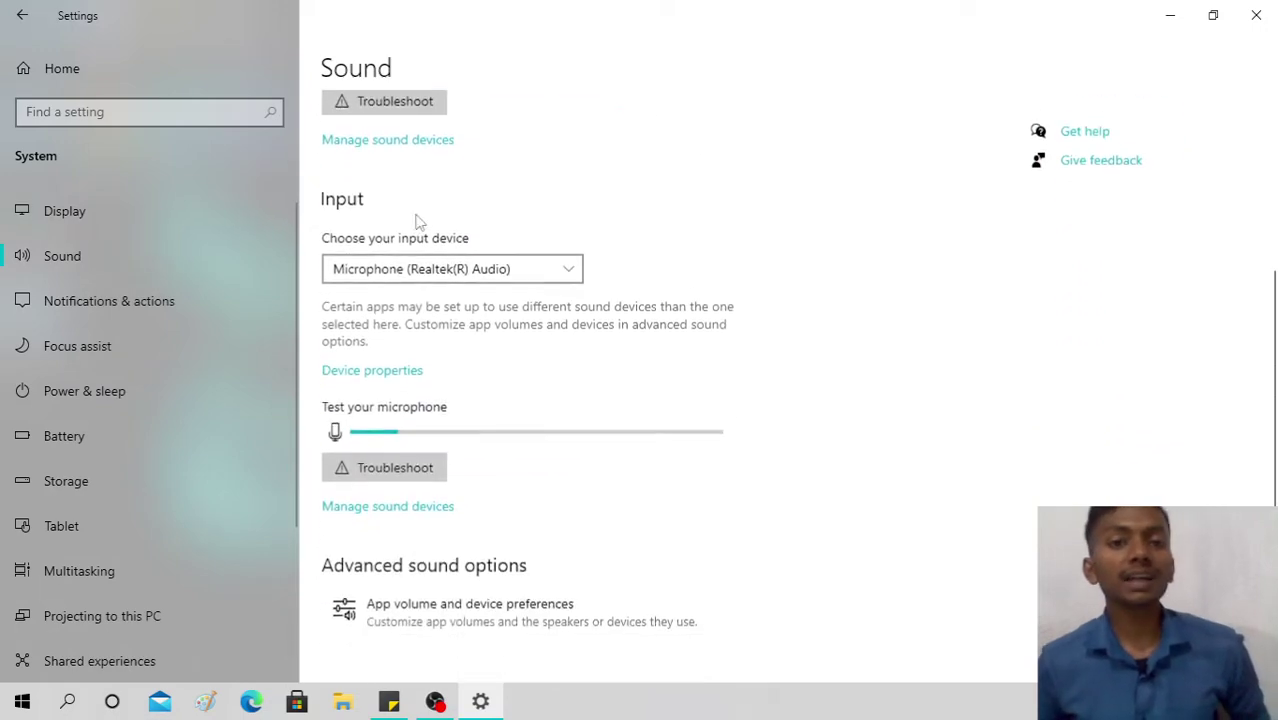
pyautogui.scroll(3, 422, 217)
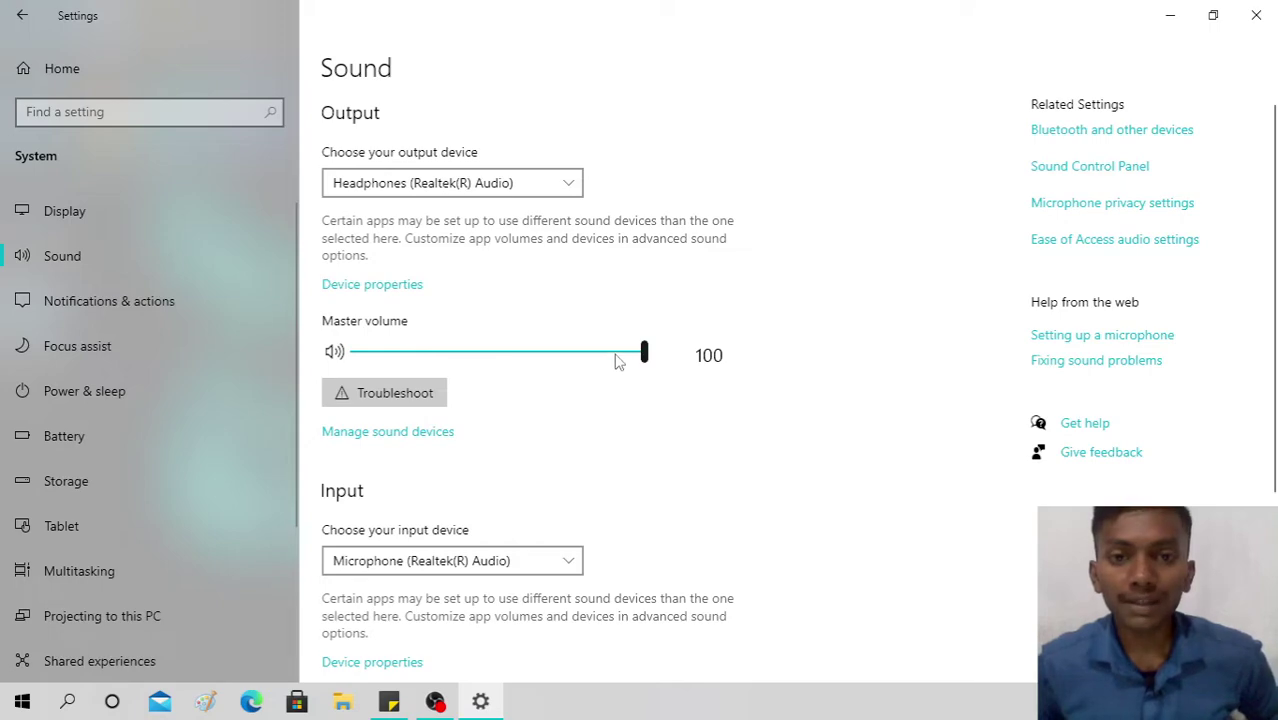
pyautogui.moveTo(645, 358); pyautogui.dragTo(662, 388)
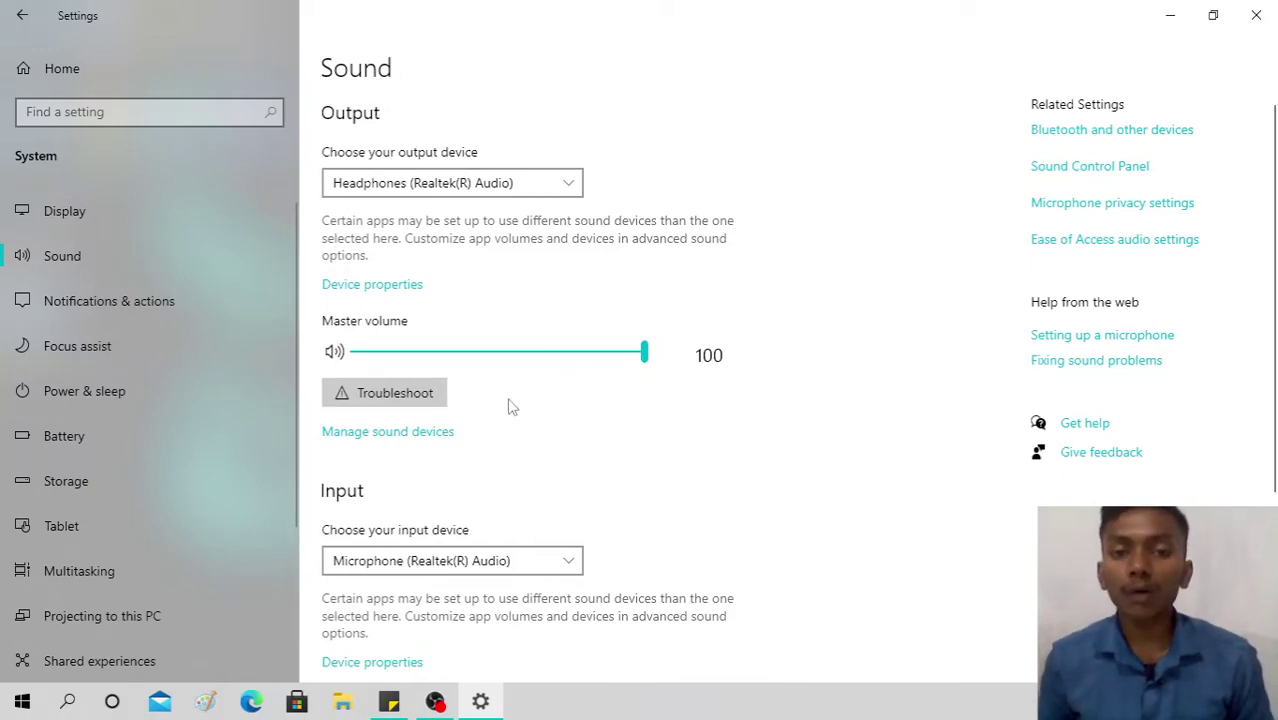
# View the choices for the audio input device in the Sound settings without changing the selected microphone.
pyautogui.scroll(-3, 534, 436)
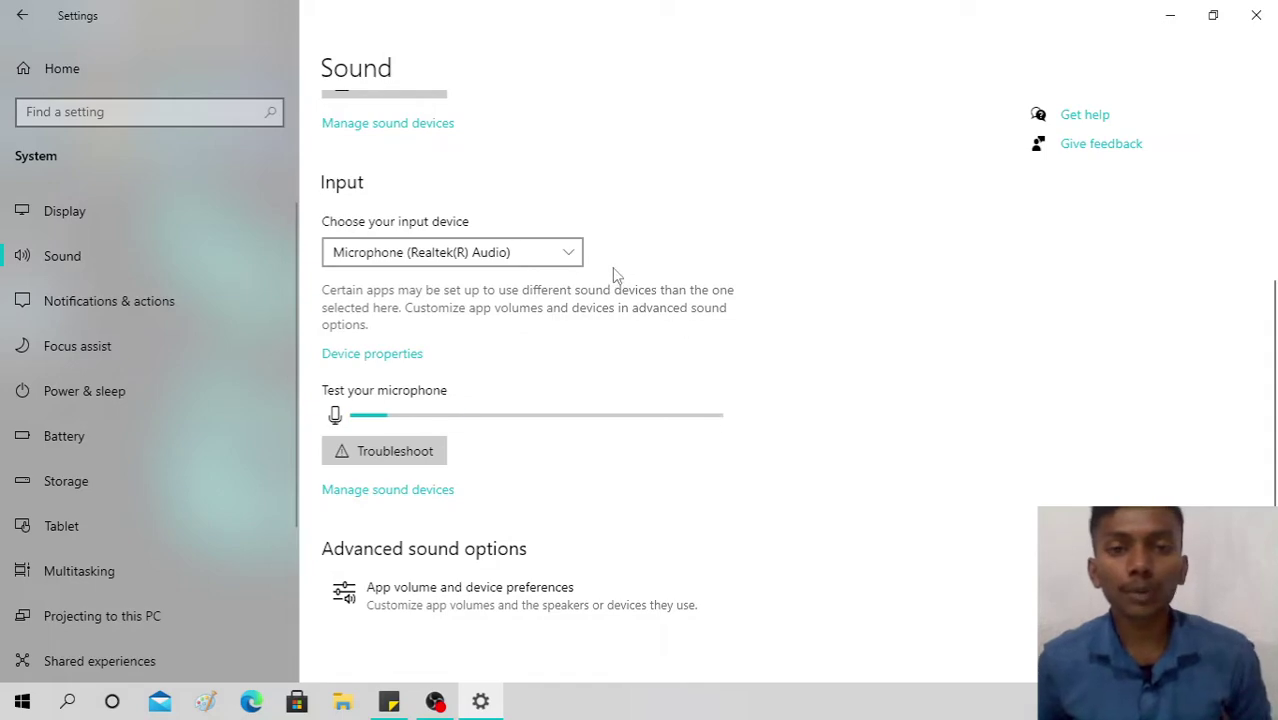
pyautogui.click(576, 254)
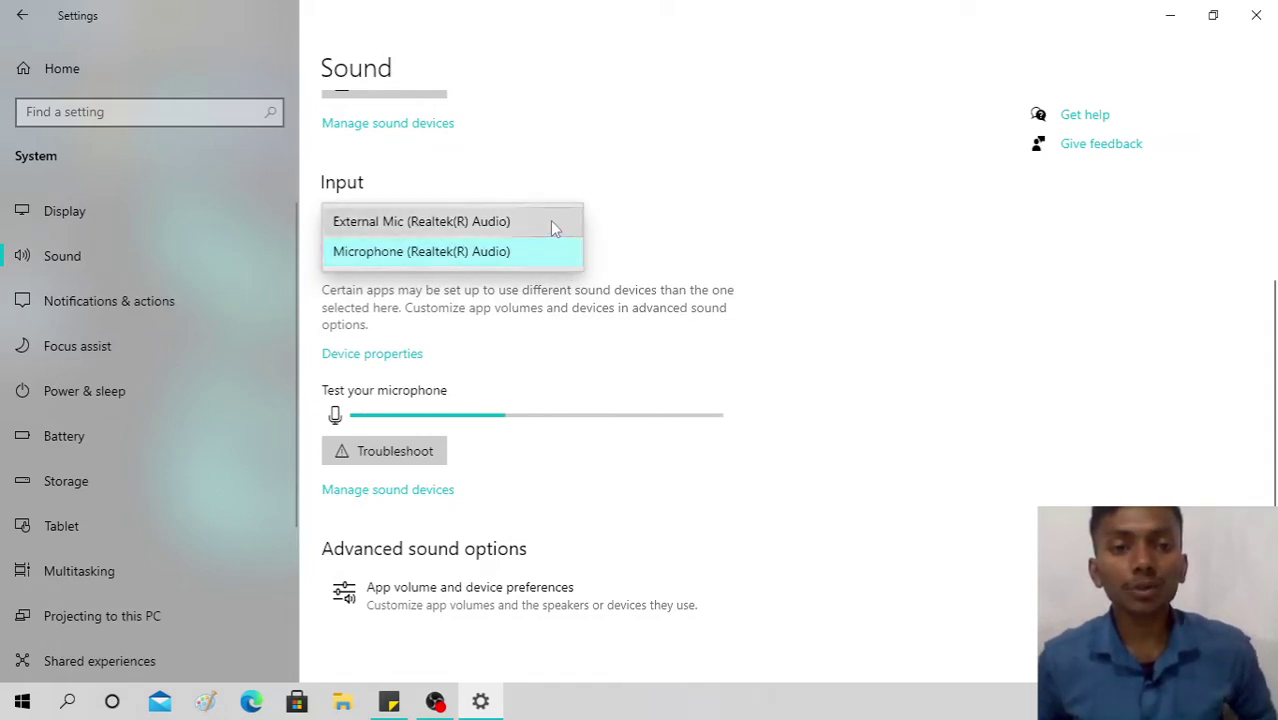
pyautogui.click(622, 285)
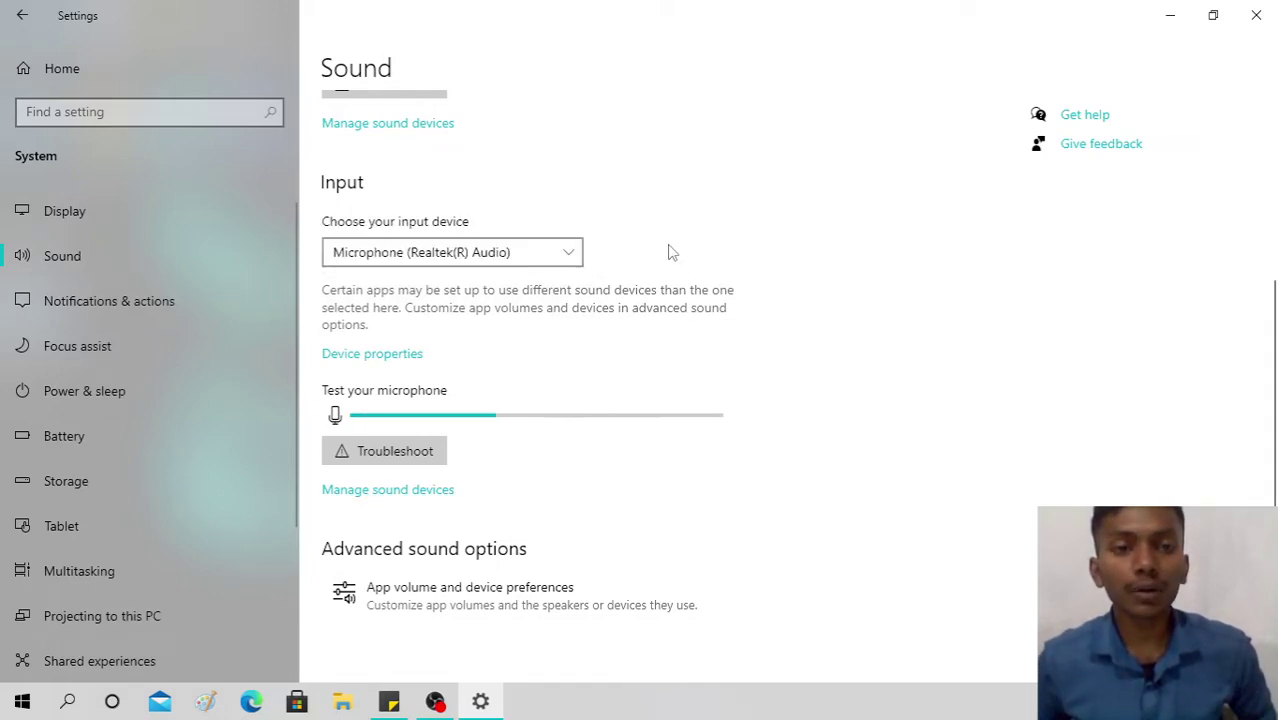
pyautogui.click(568, 252)
pyautogui.click(620, 225)
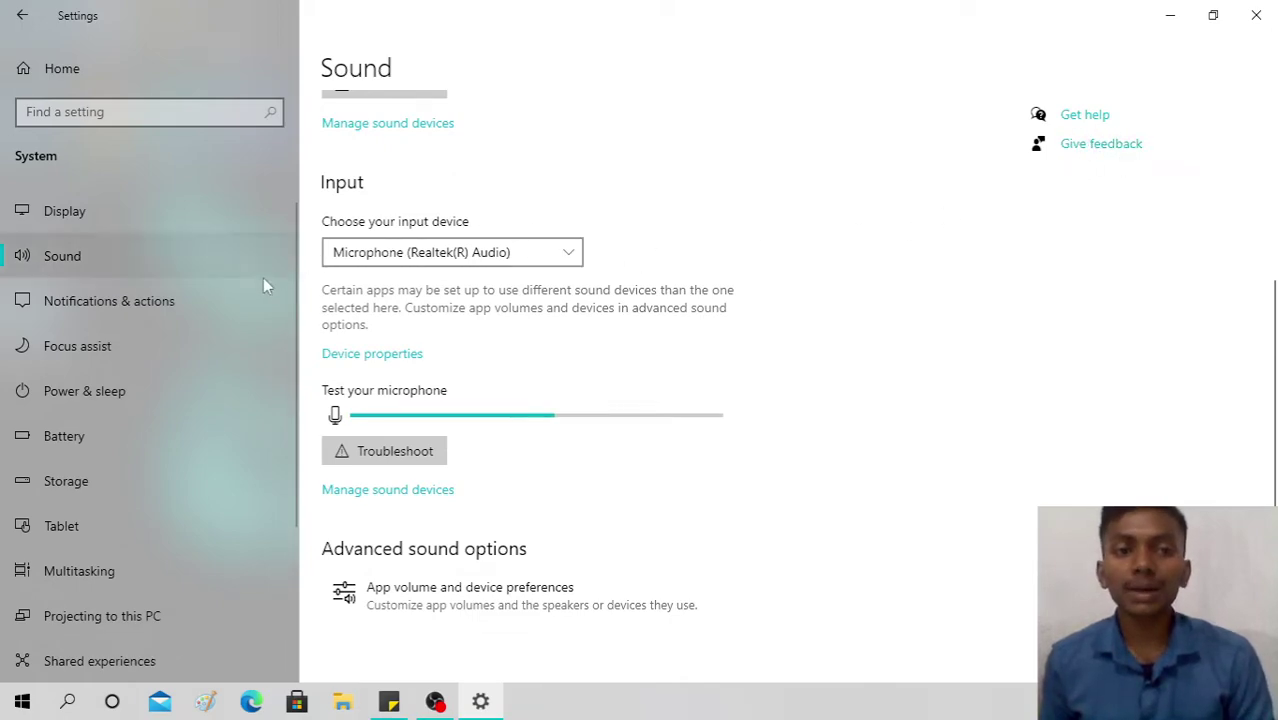
# Review the Notifications & actions settings, including the notification switches for individual senders.
pyautogui.click(145, 311)
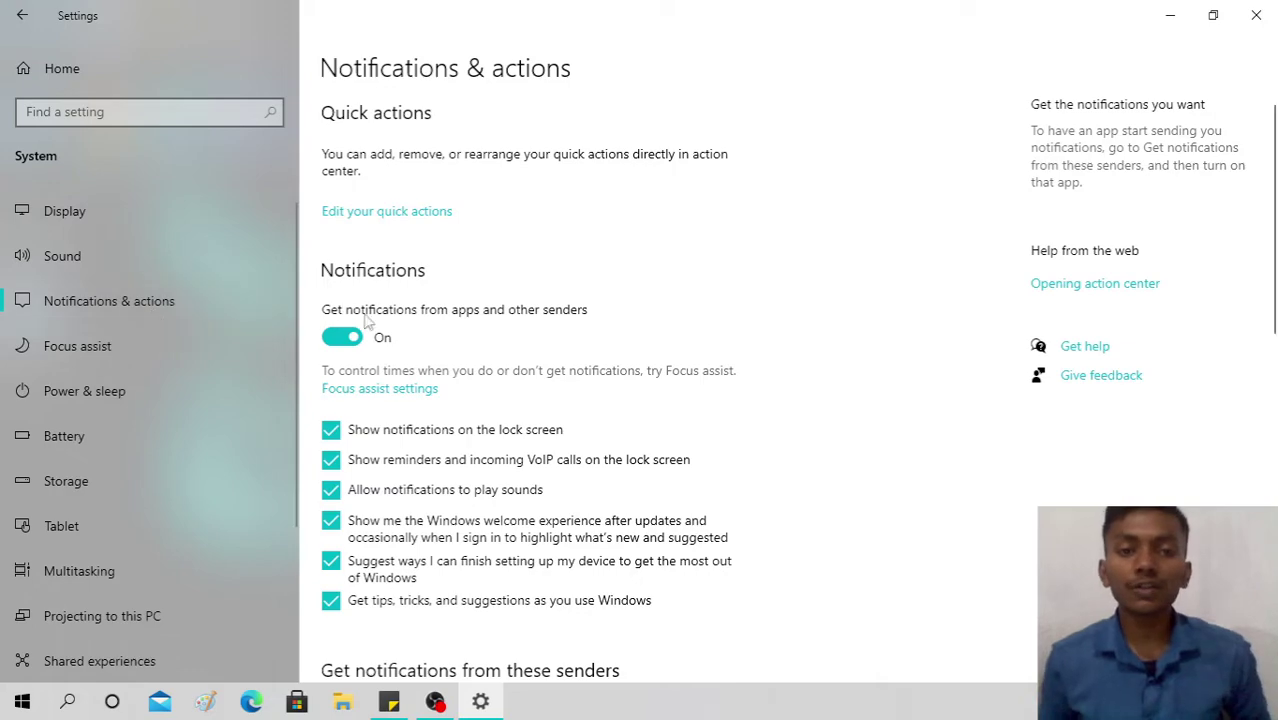
pyautogui.scroll(-10, 463, 374)
pyautogui.scroll(5, 463, 374)
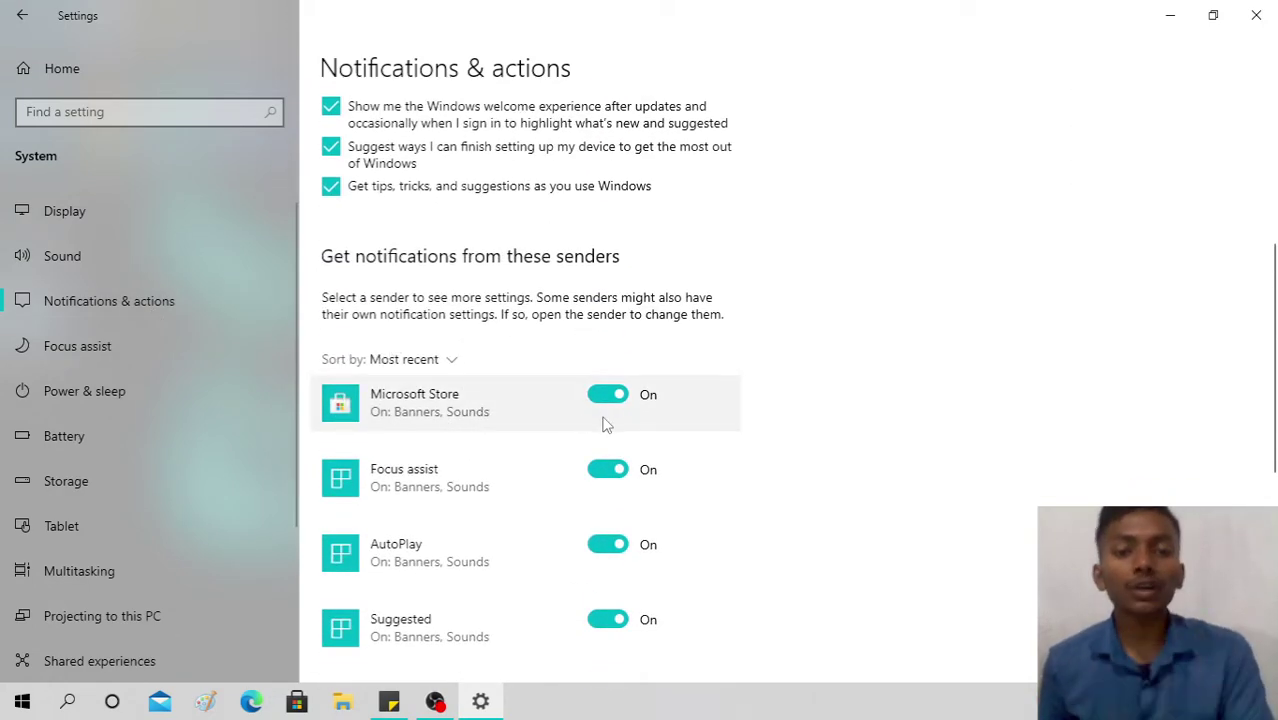
pyautogui.scroll(-5, 603, 425)
pyautogui.scroll(8, 605, 434)
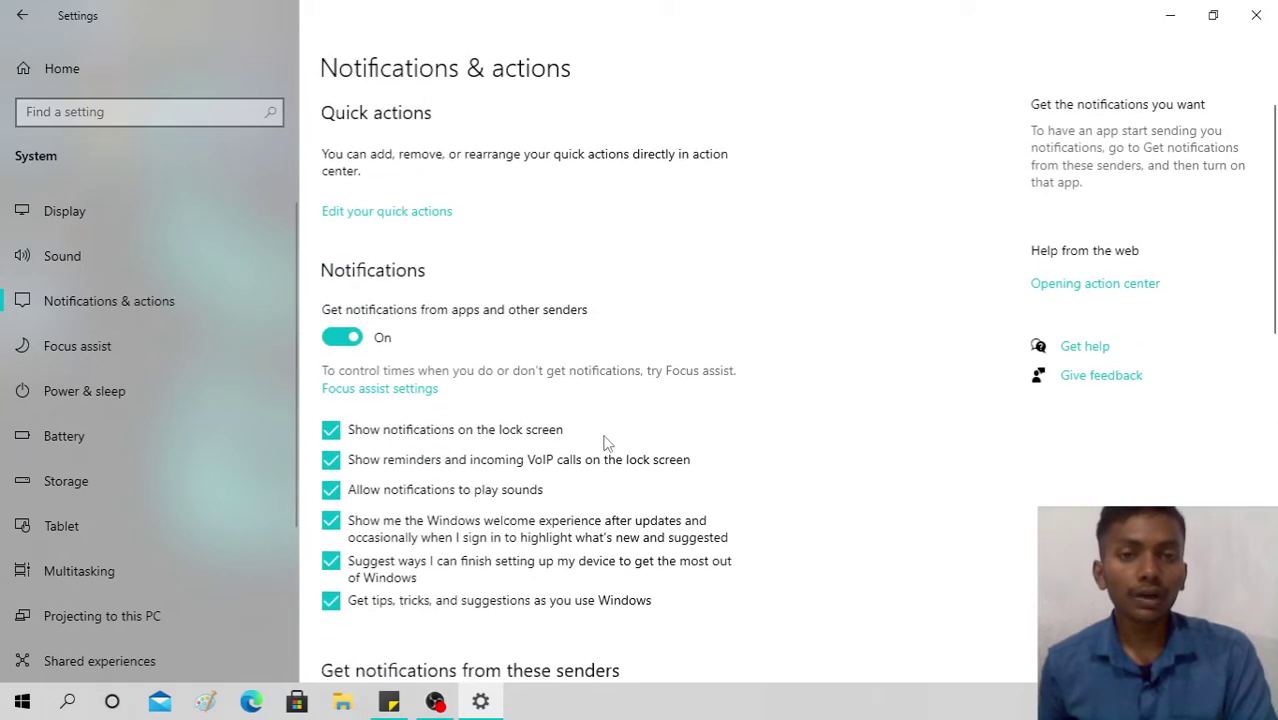
pyautogui.scroll(-8, 494, 285)
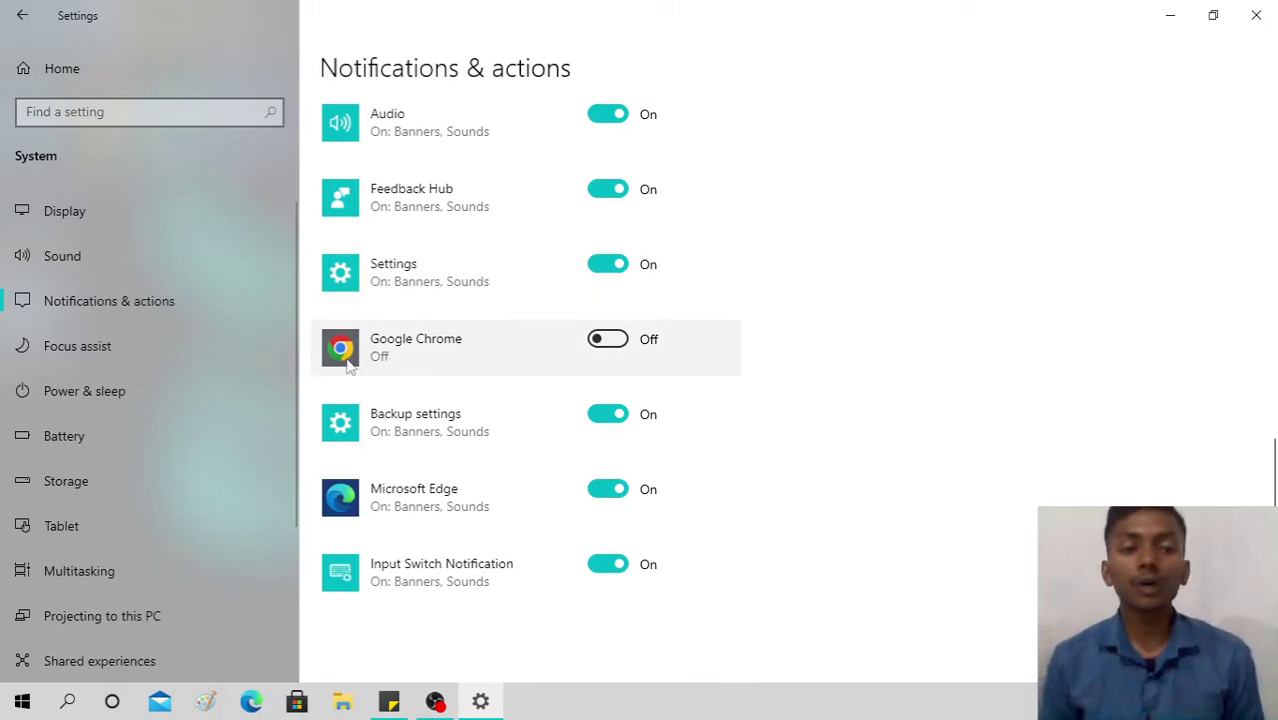
# View the Power & sleep settings and the available screen turn-off times on battery power.
pyautogui.click(177, 378)
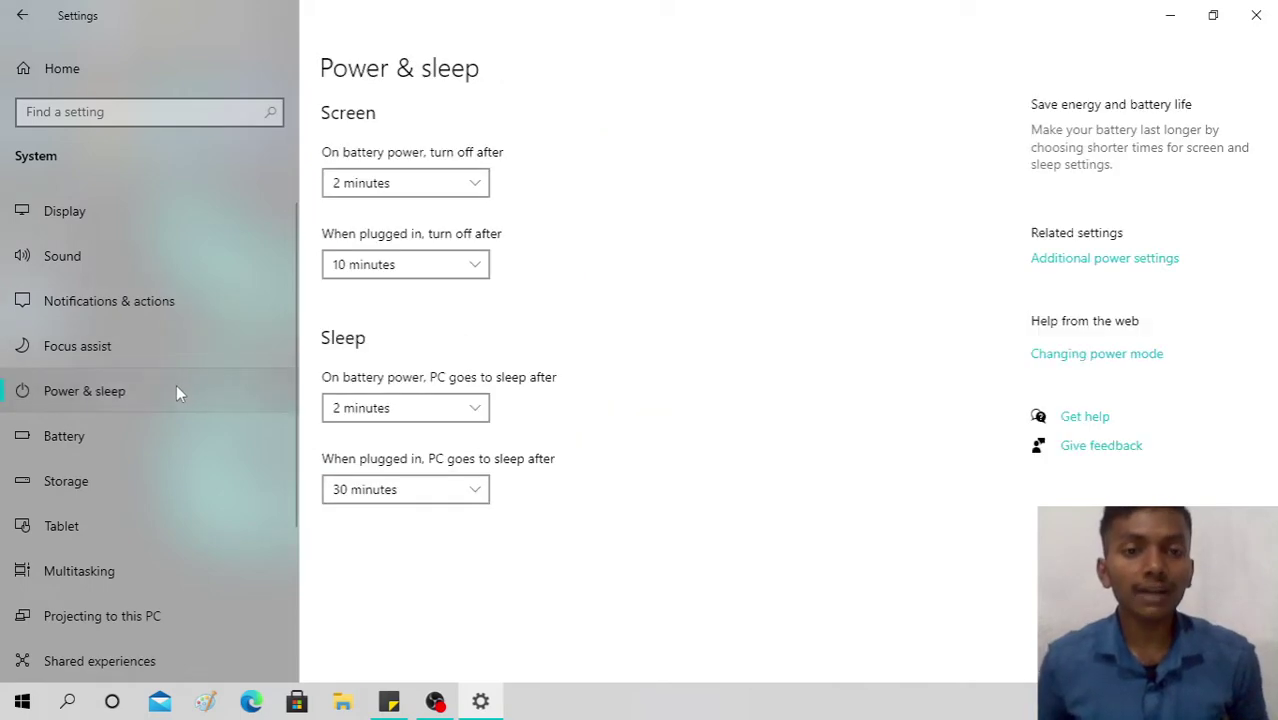
pyautogui.click(385, 200)
pyautogui.click(690, 206)
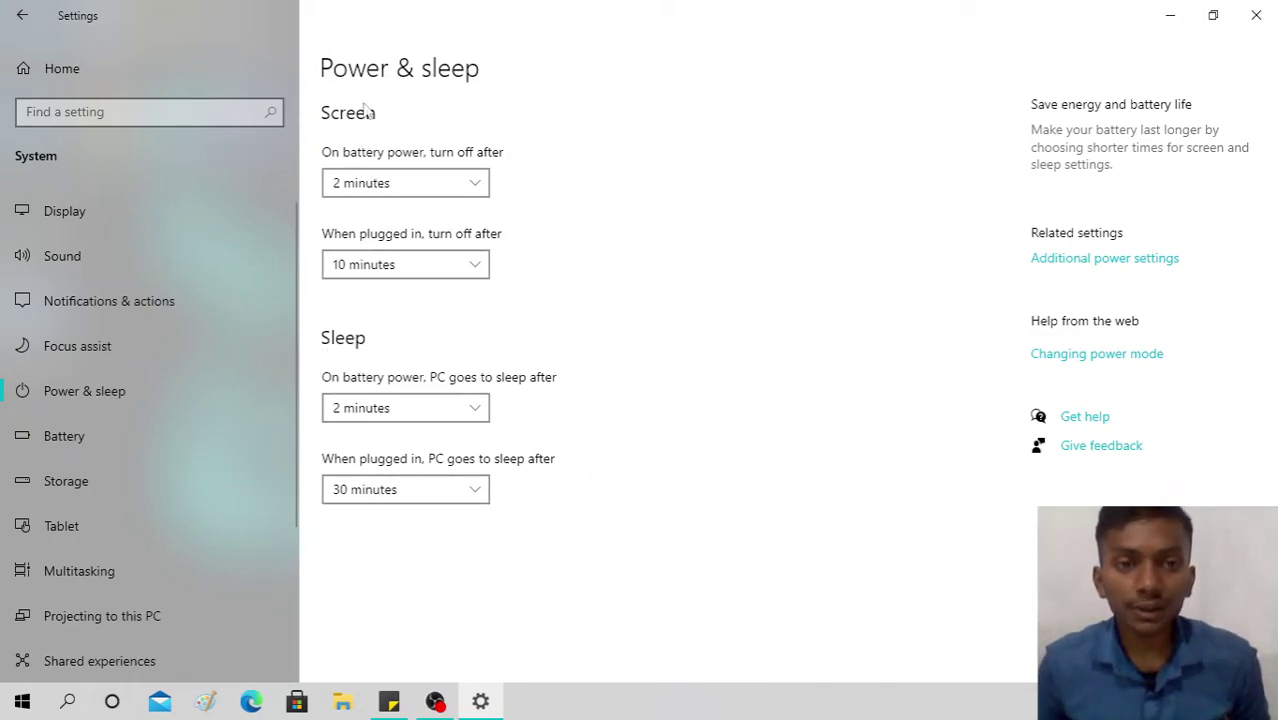
pyautogui.click(394, 184)
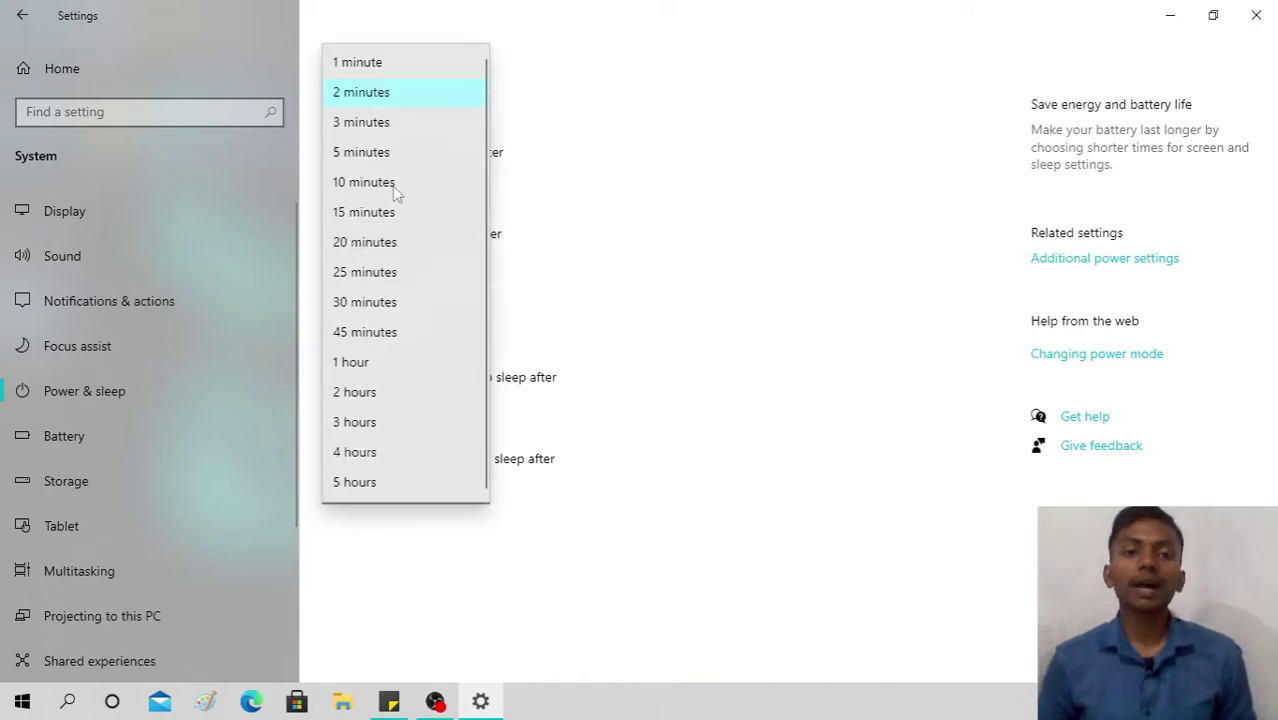
pyautogui.click(600, 155)
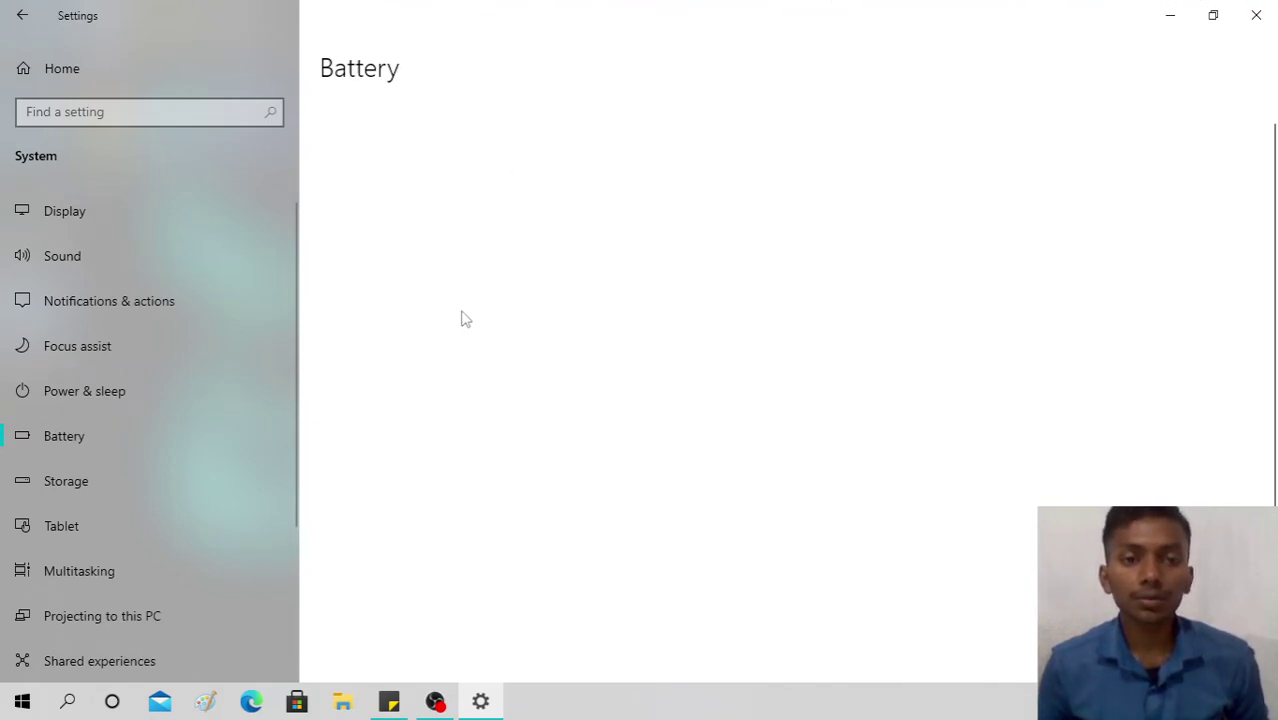
# Try Always and 50% as the automatic battery saver threshold in the Battery settings, and finish with 40%.
pyautogui.scroll(-1, 533, 308)
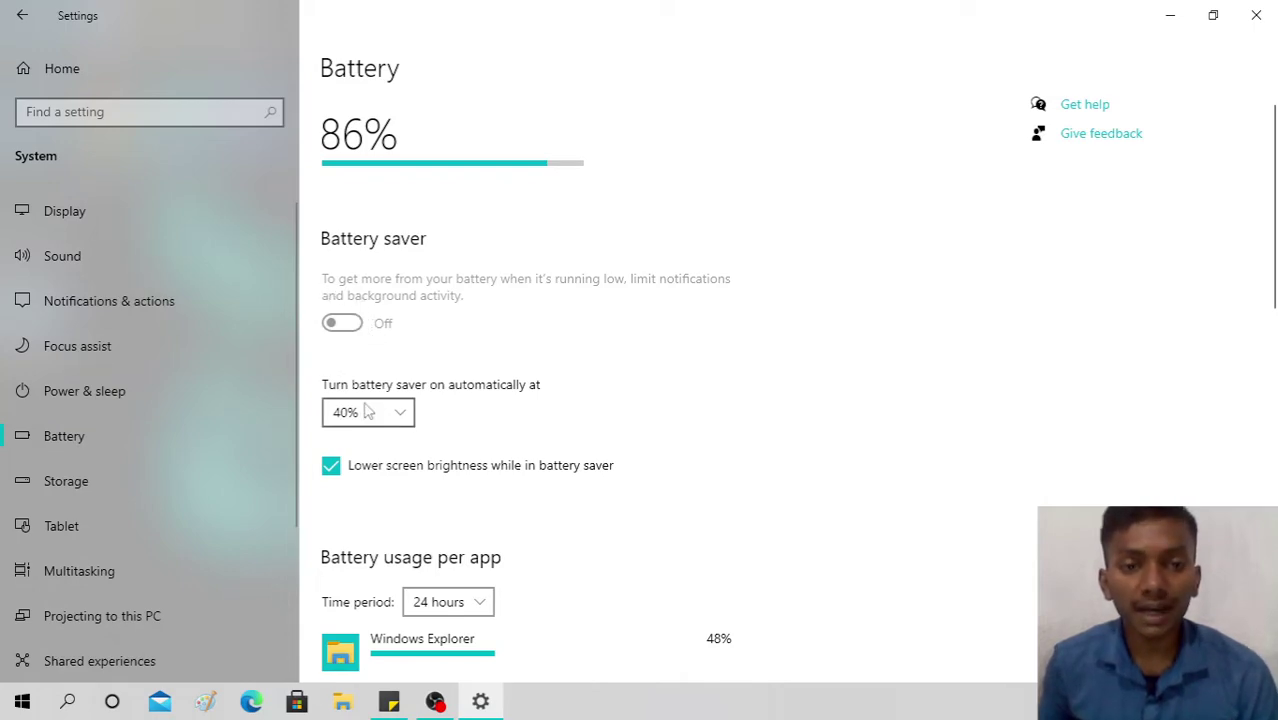
pyautogui.click(397, 418)
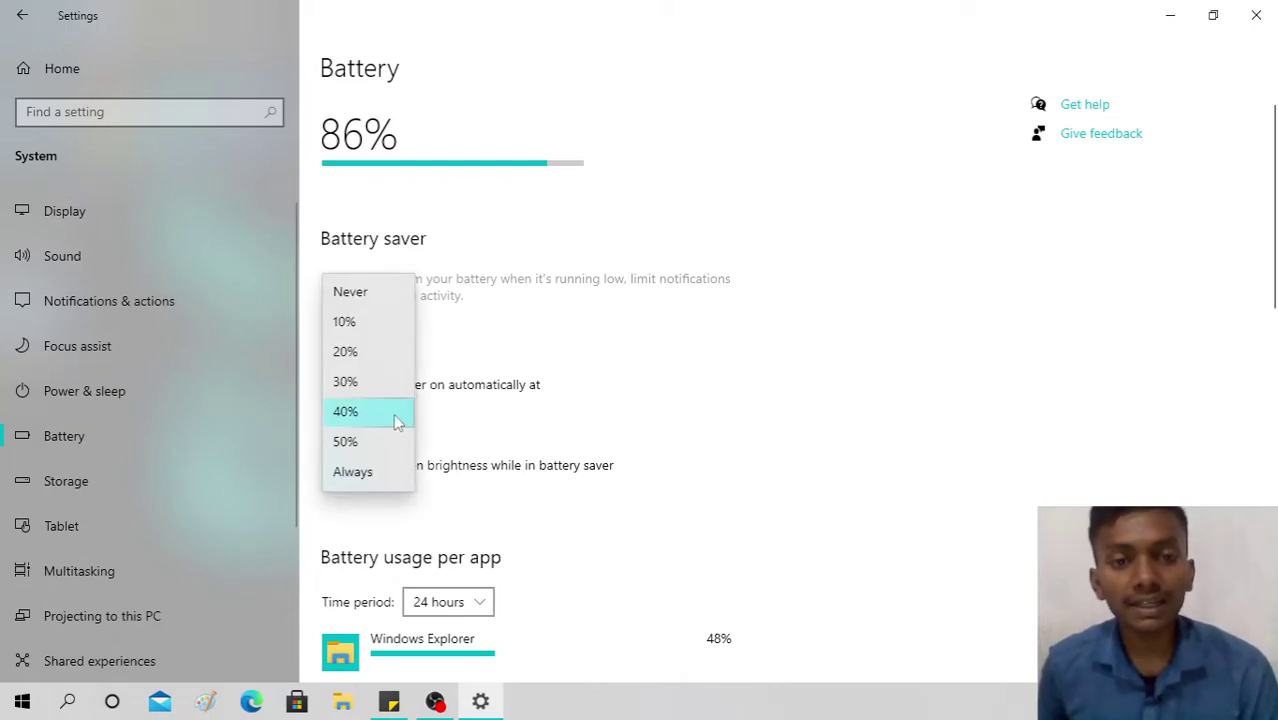
pyautogui.click(383, 474)
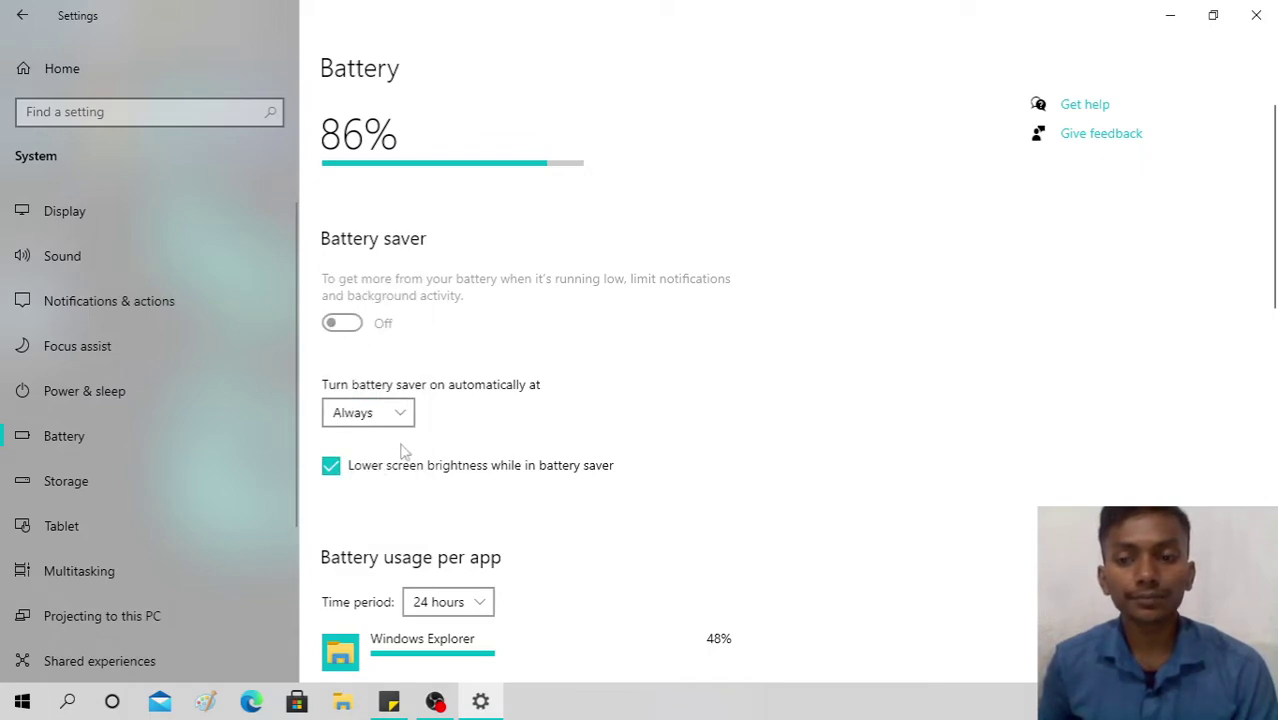
pyautogui.click(398, 412)
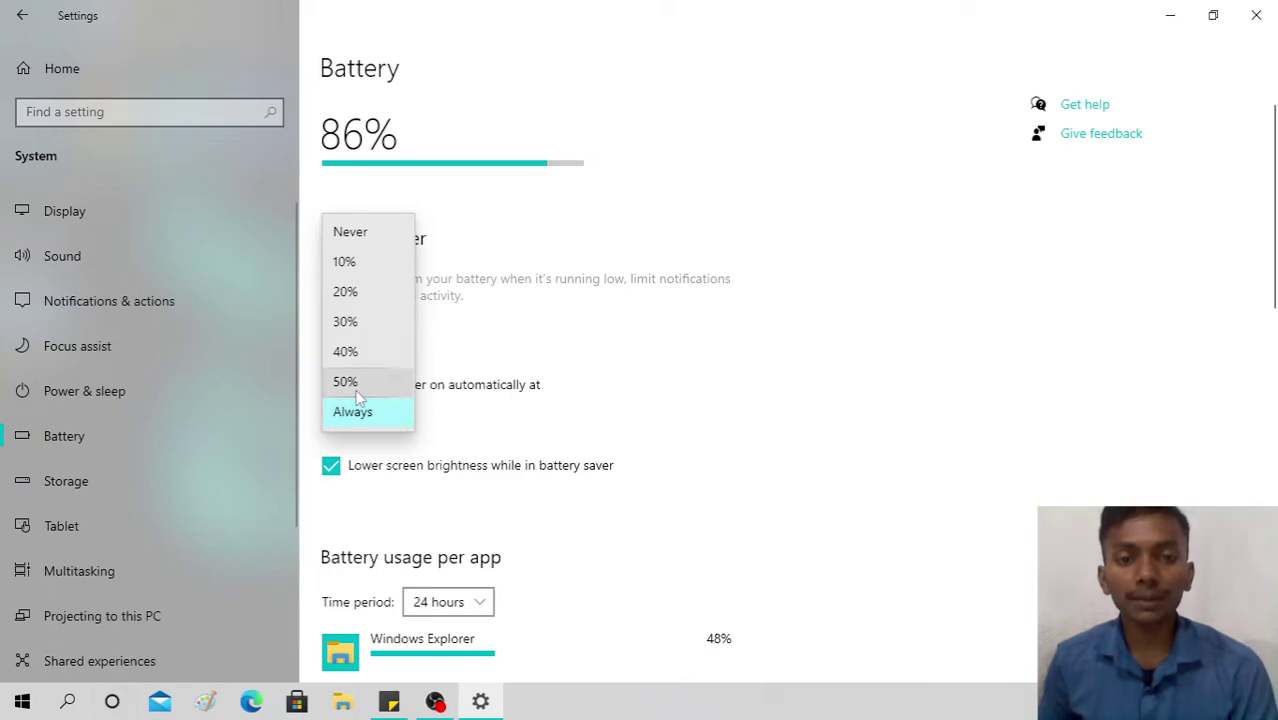
pyautogui.click(394, 394)
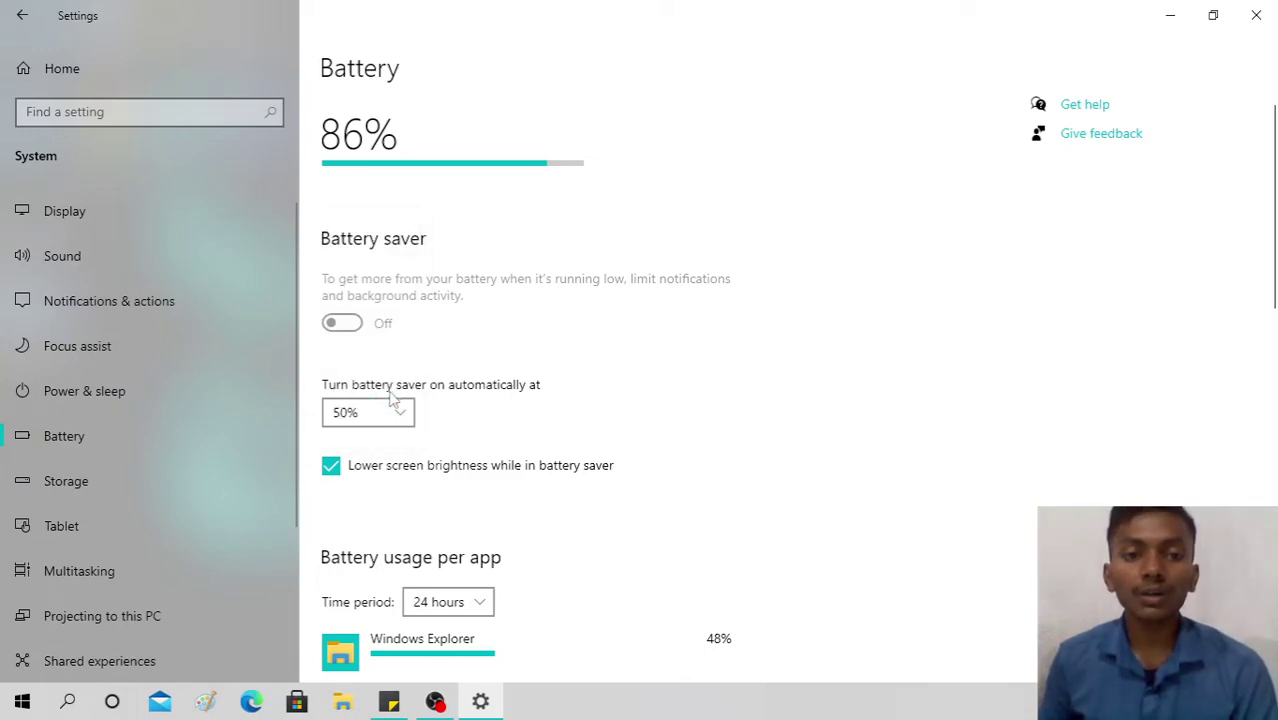
pyautogui.click(390, 406)
pyautogui.click(366, 382)
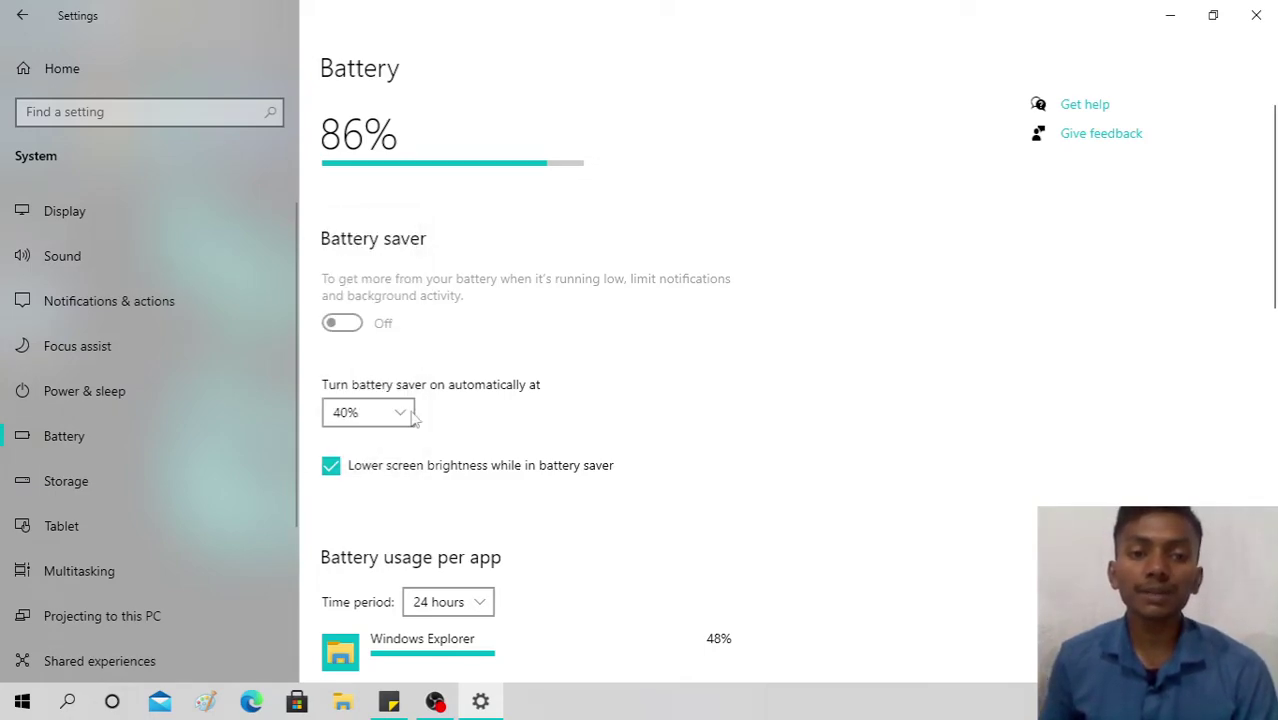
# Examine the battery usage per app over the 24-hour period in the Battery settings.
pyautogui.scroll(-5, 474, 460)
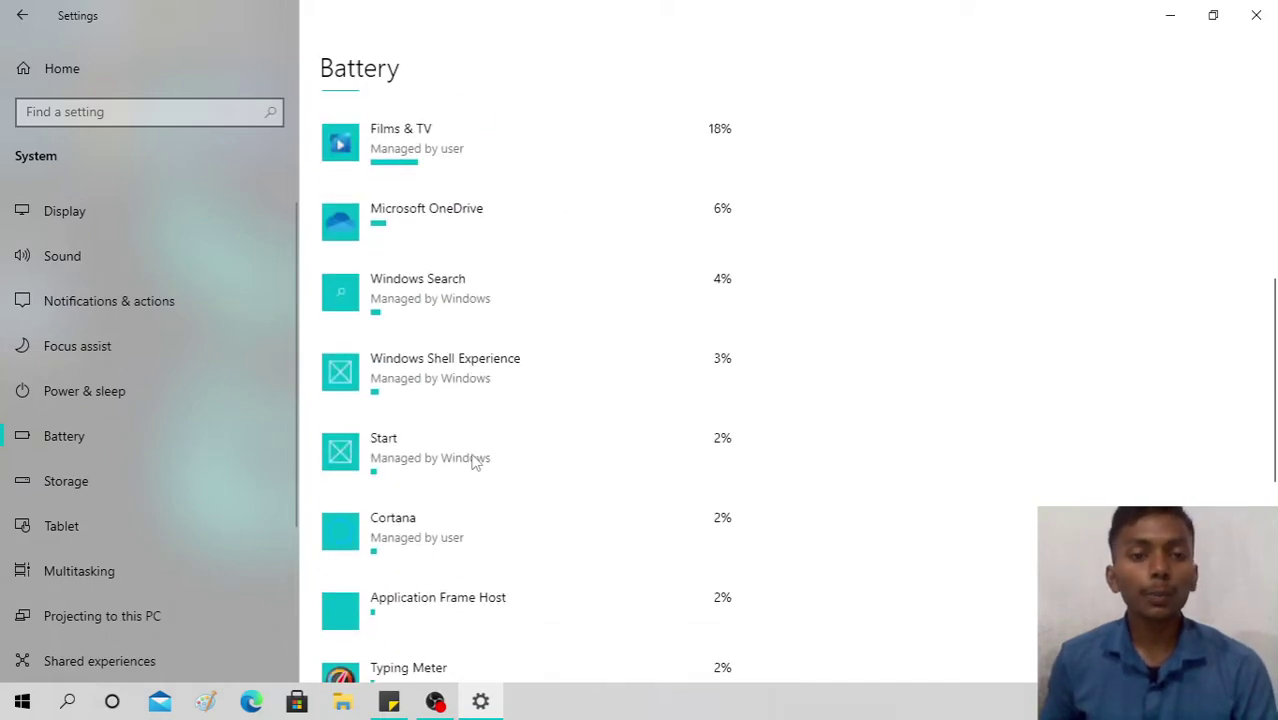
pyautogui.scroll(5, 474, 460)
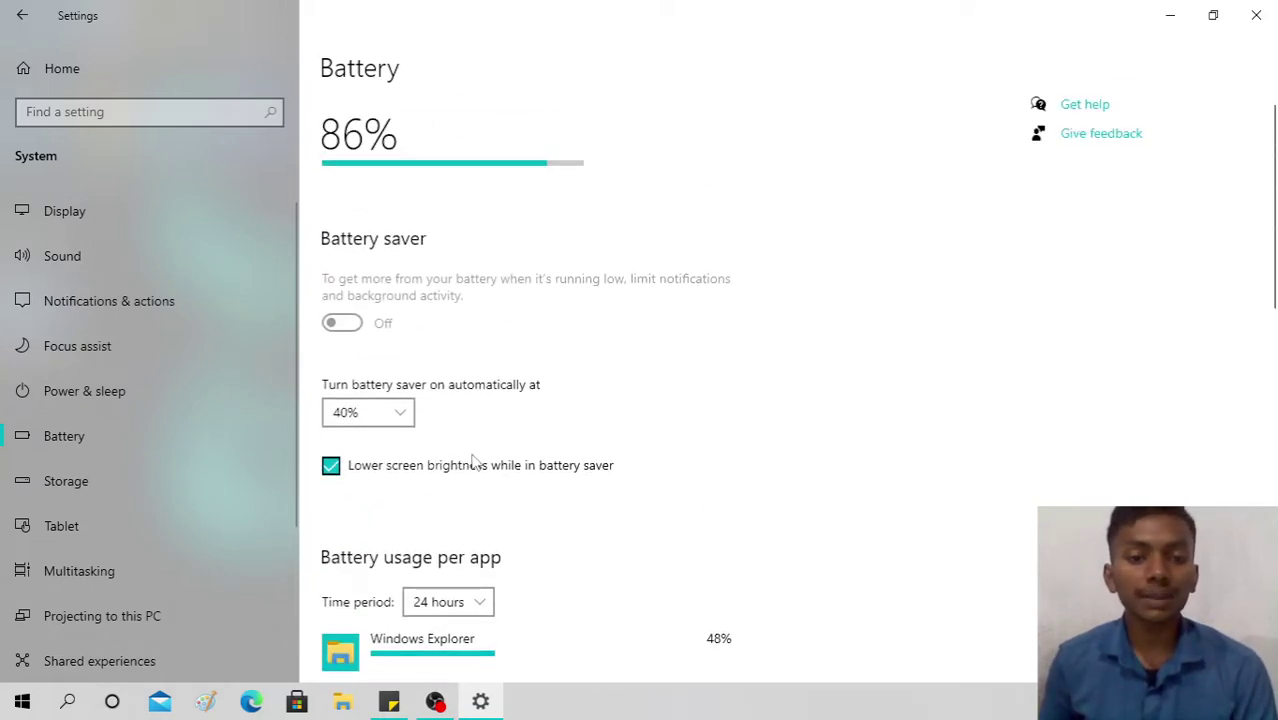
pyautogui.scroll(-5, 474, 460)
pyautogui.scroll(2, 474, 460)
pyautogui.scroll(-5, 470, 460)
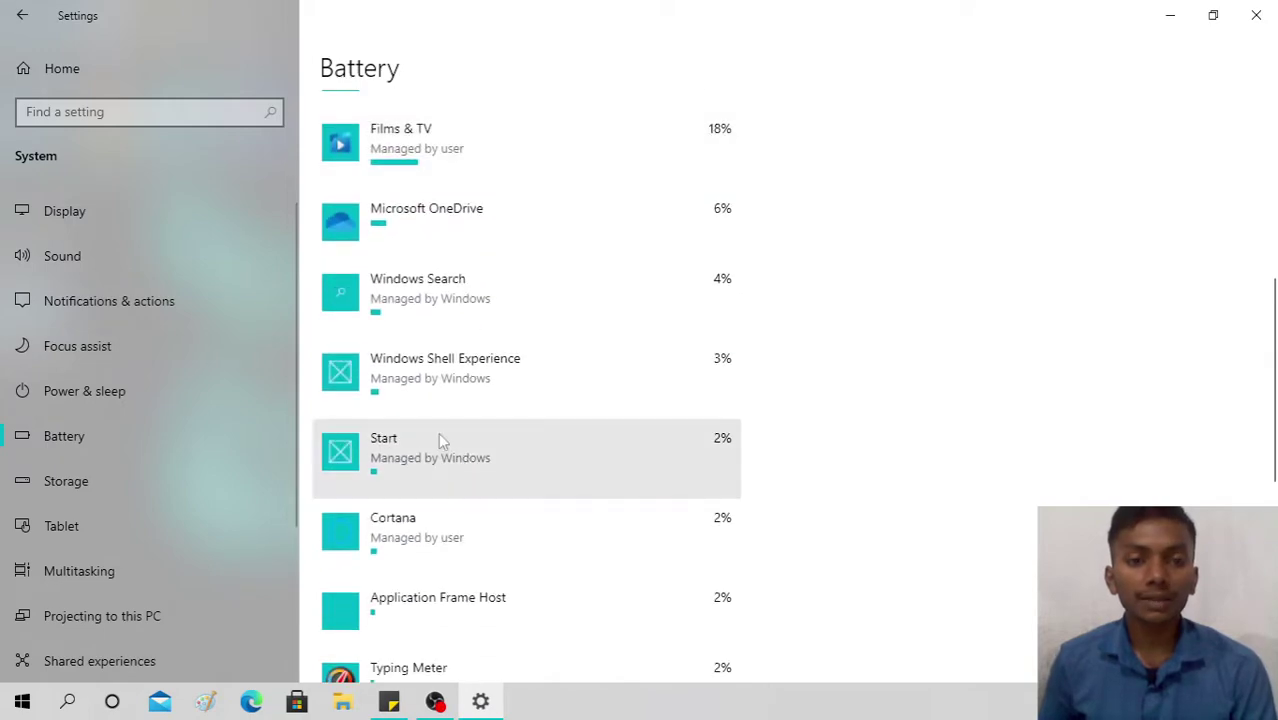
pyautogui.scroll(-6, 470, 560)
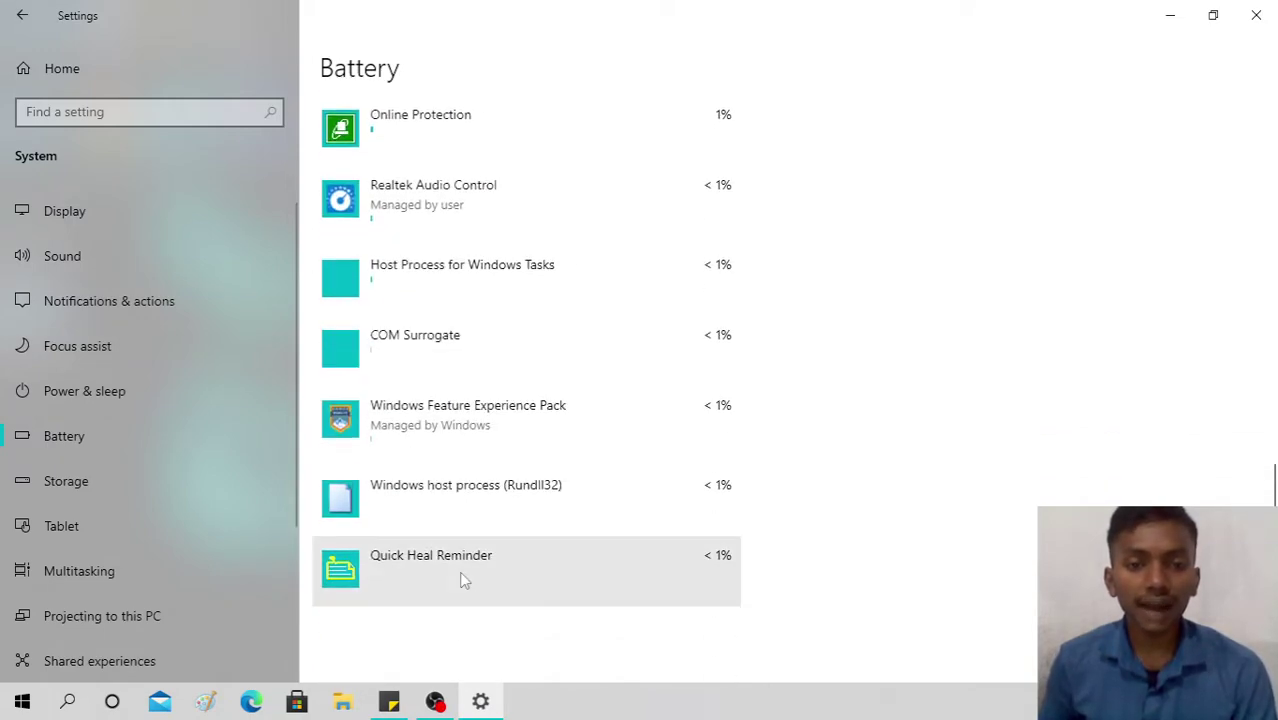
pyautogui.scroll(12, 459, 578)
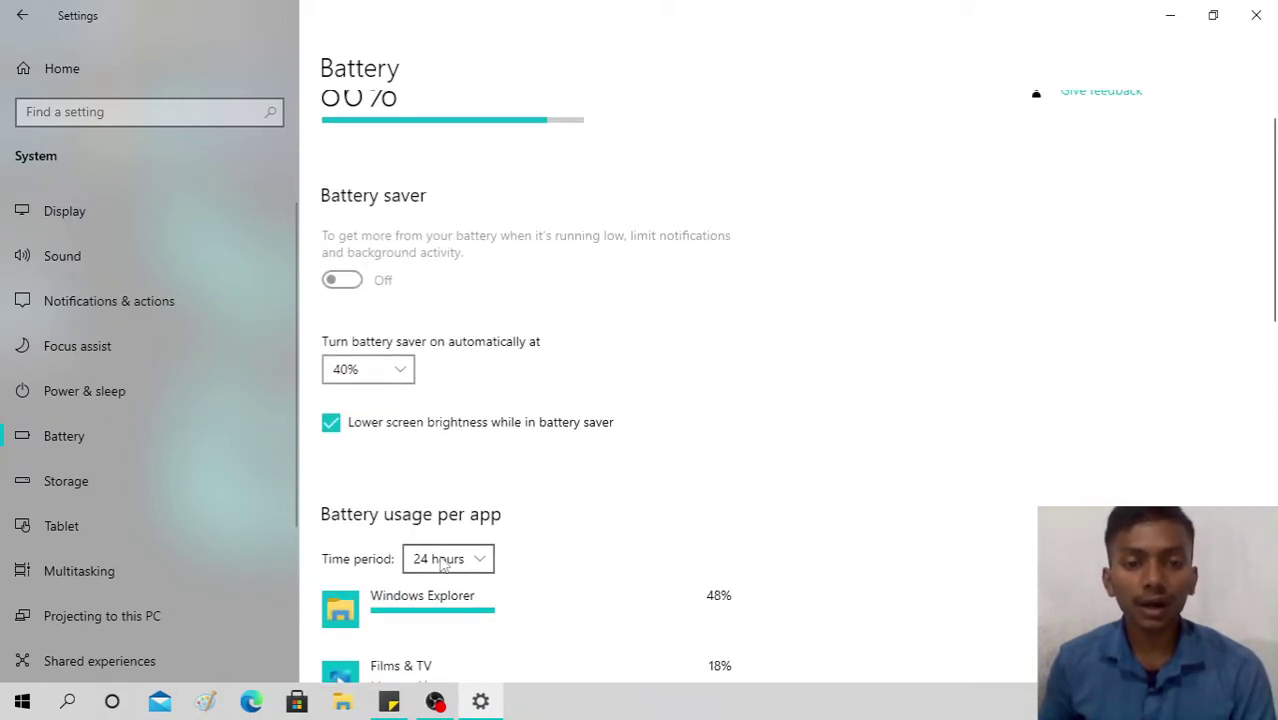
pyautogui.scroll(-8, 445, 560)
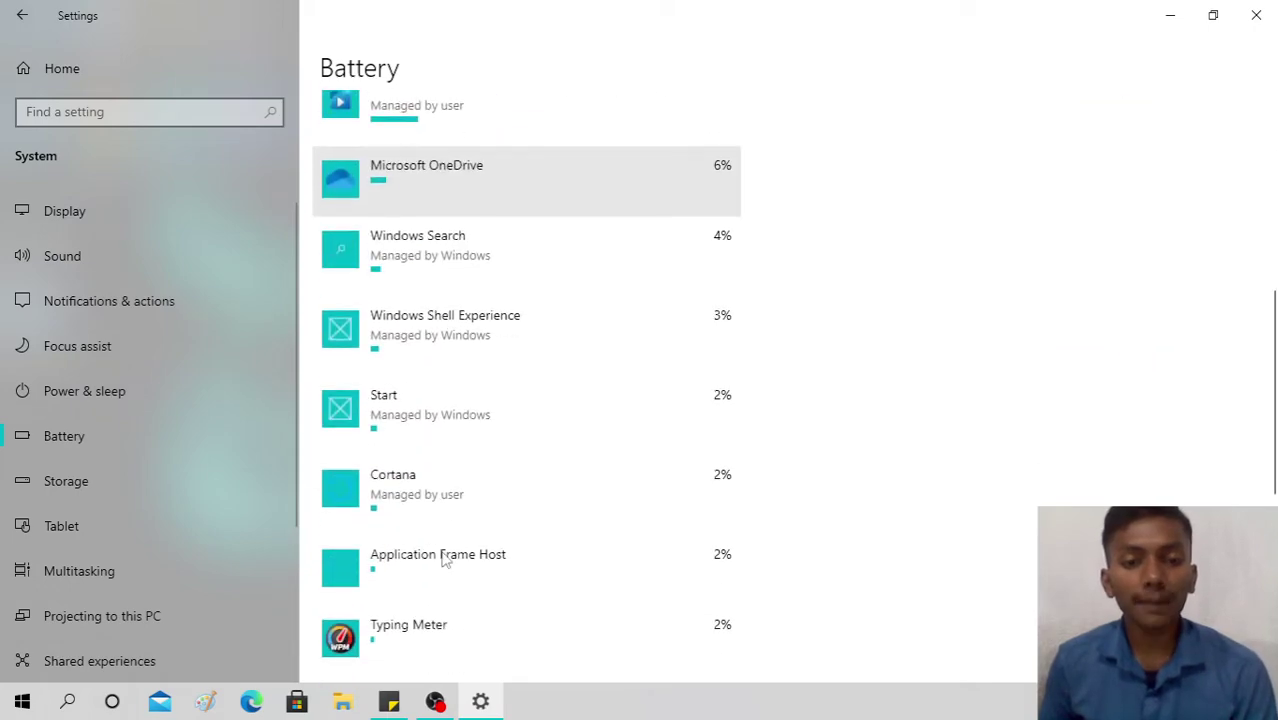
pyautogui.scroll(8, 444, 510)
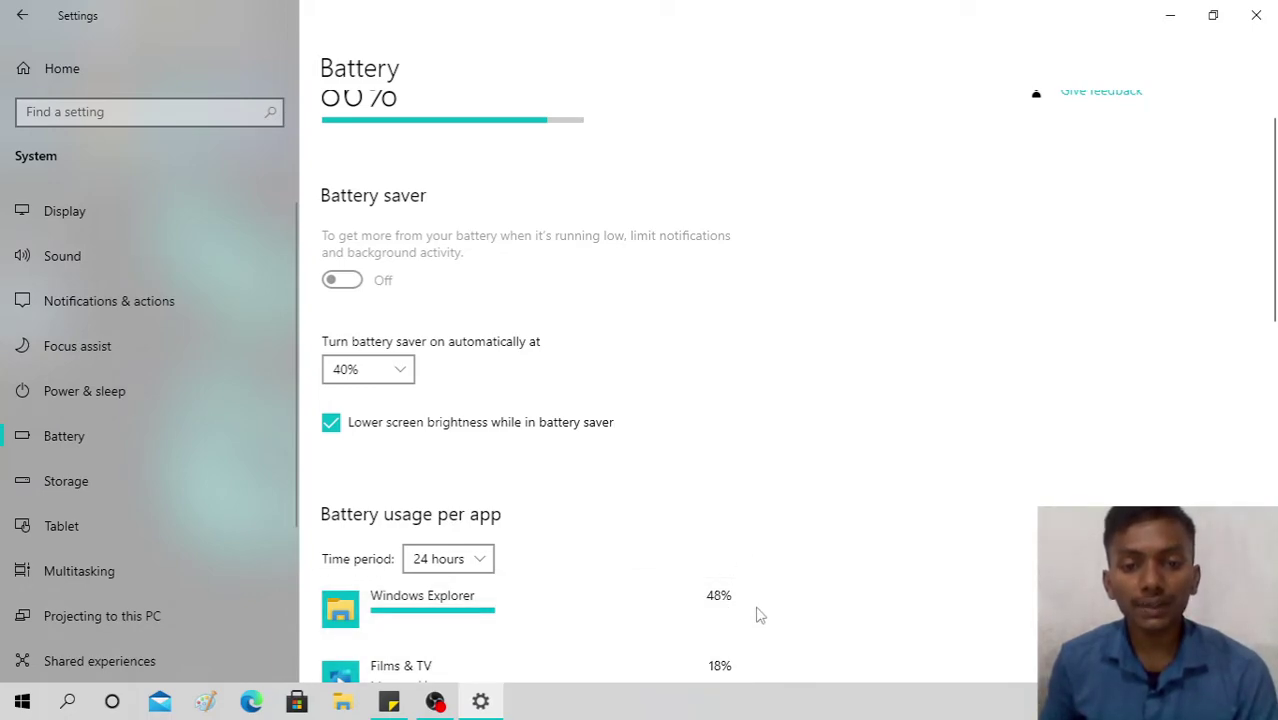
pyautogui.scroll(-5, 756, 610)
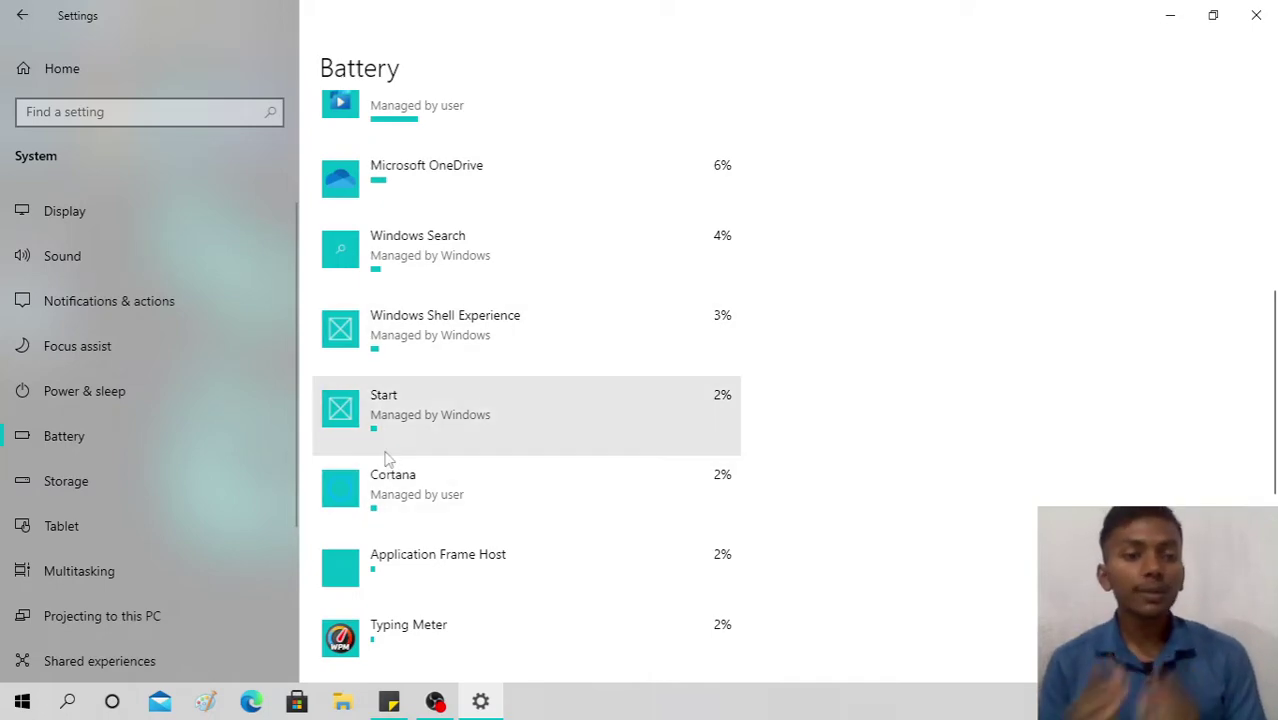
# Review the Local Disk (C:) usage and further storage settings, and view the Tablet and Projecting to this PC pages.
pyautogui.click(27, 494)
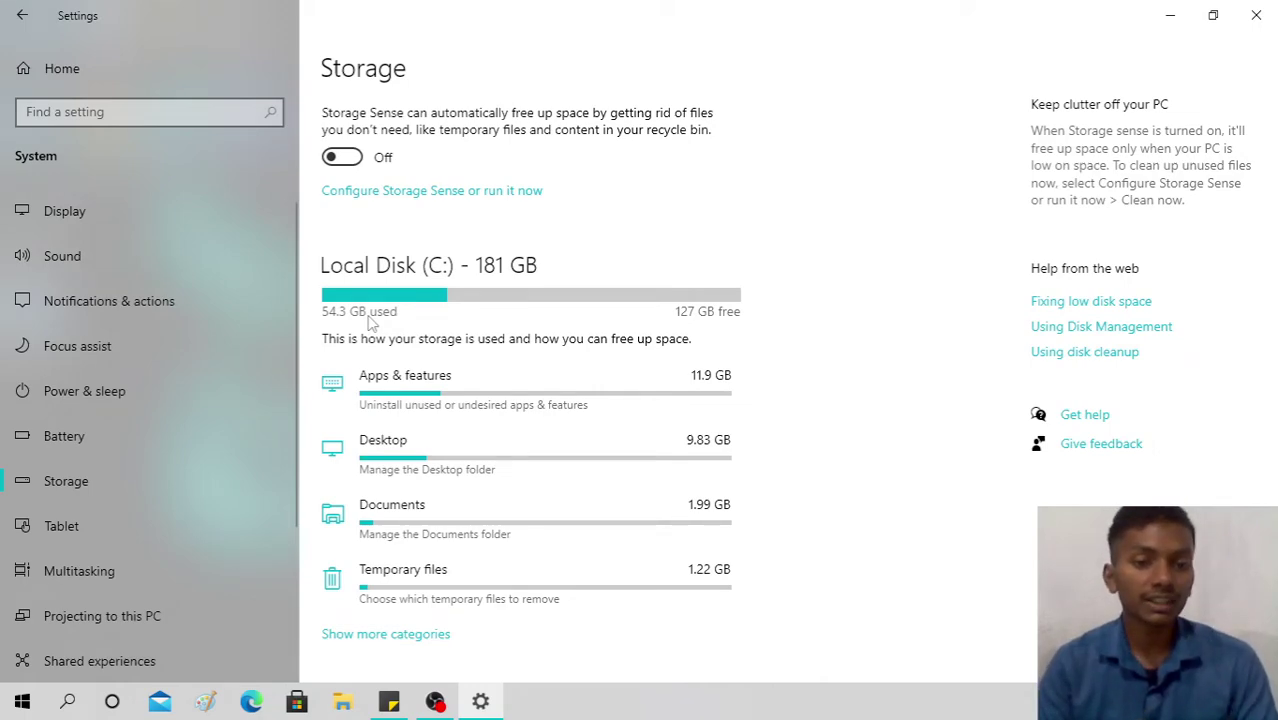
pyautogui.scroll(-3, 385, 335)
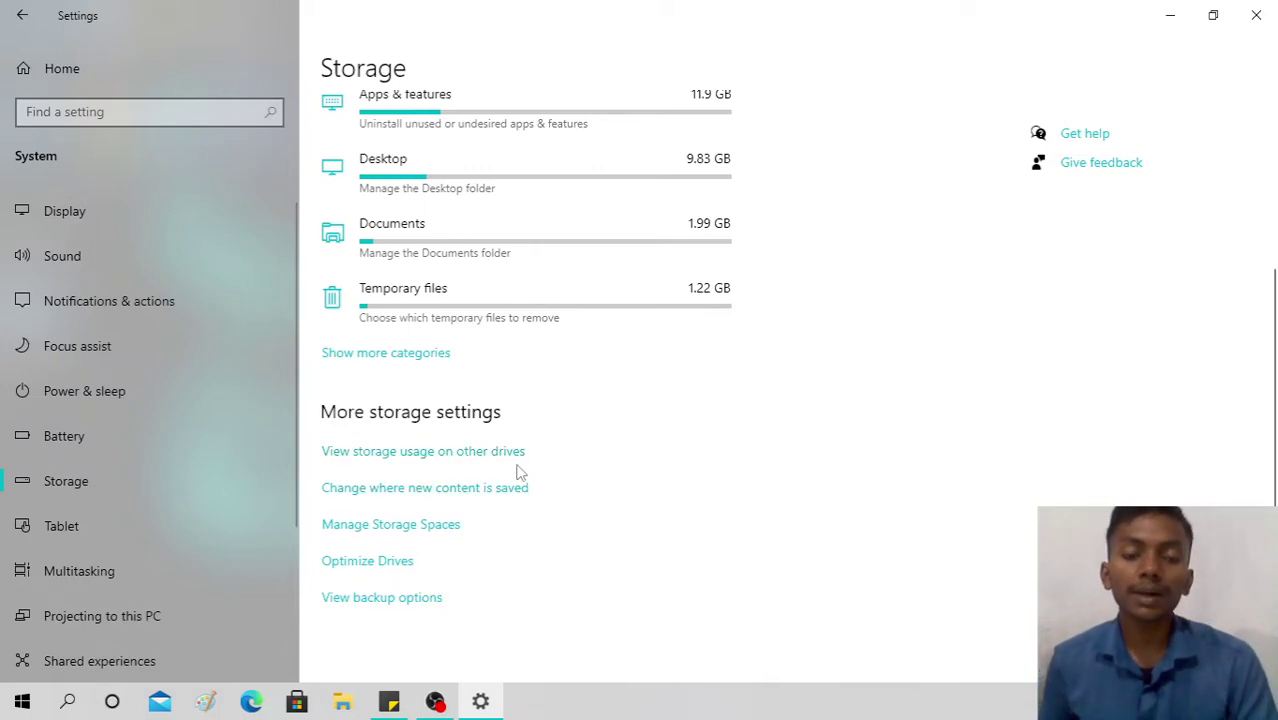
pyautogui.scroll(5, 520, 472)
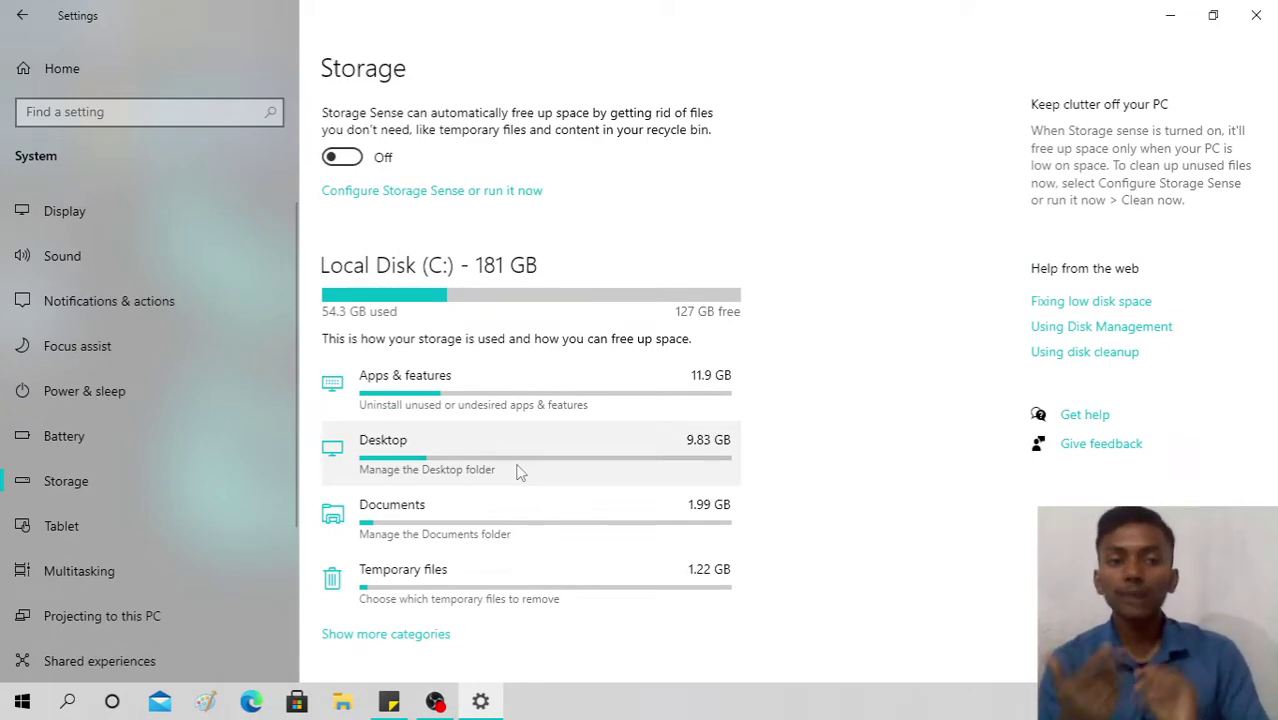
pyautogui.click(254, 540)
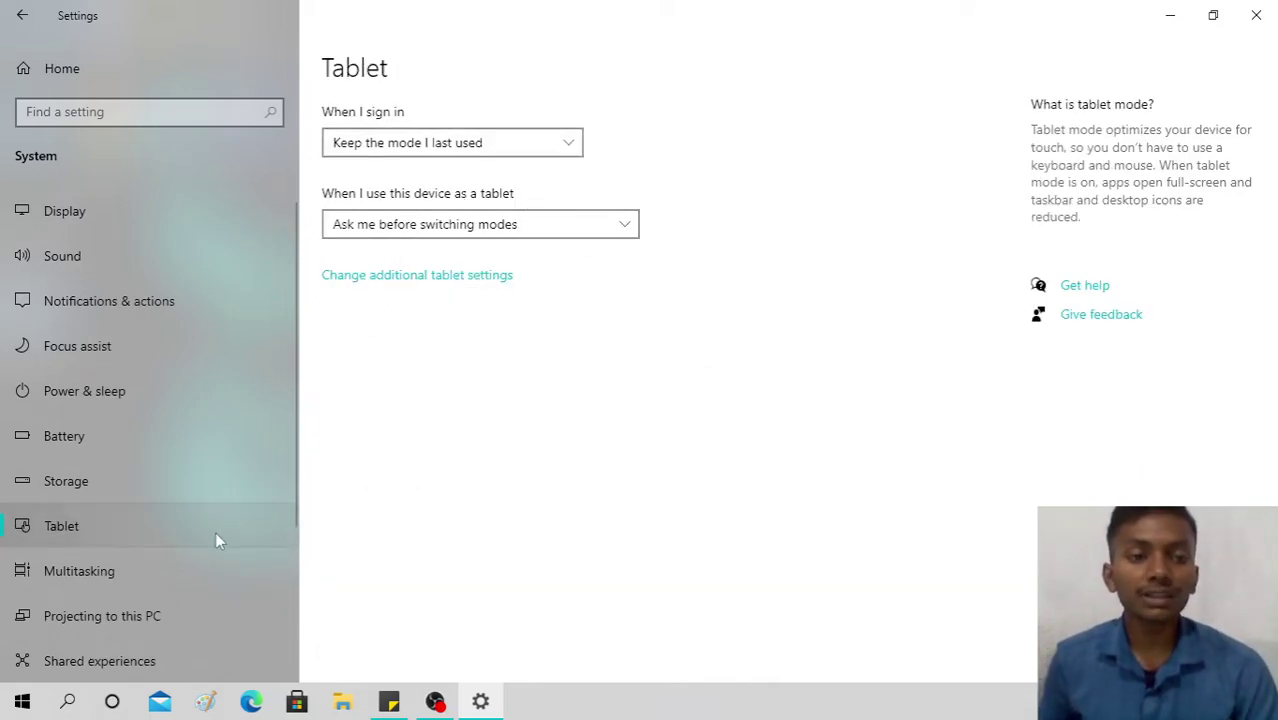
pyautogui.click(150, 632)
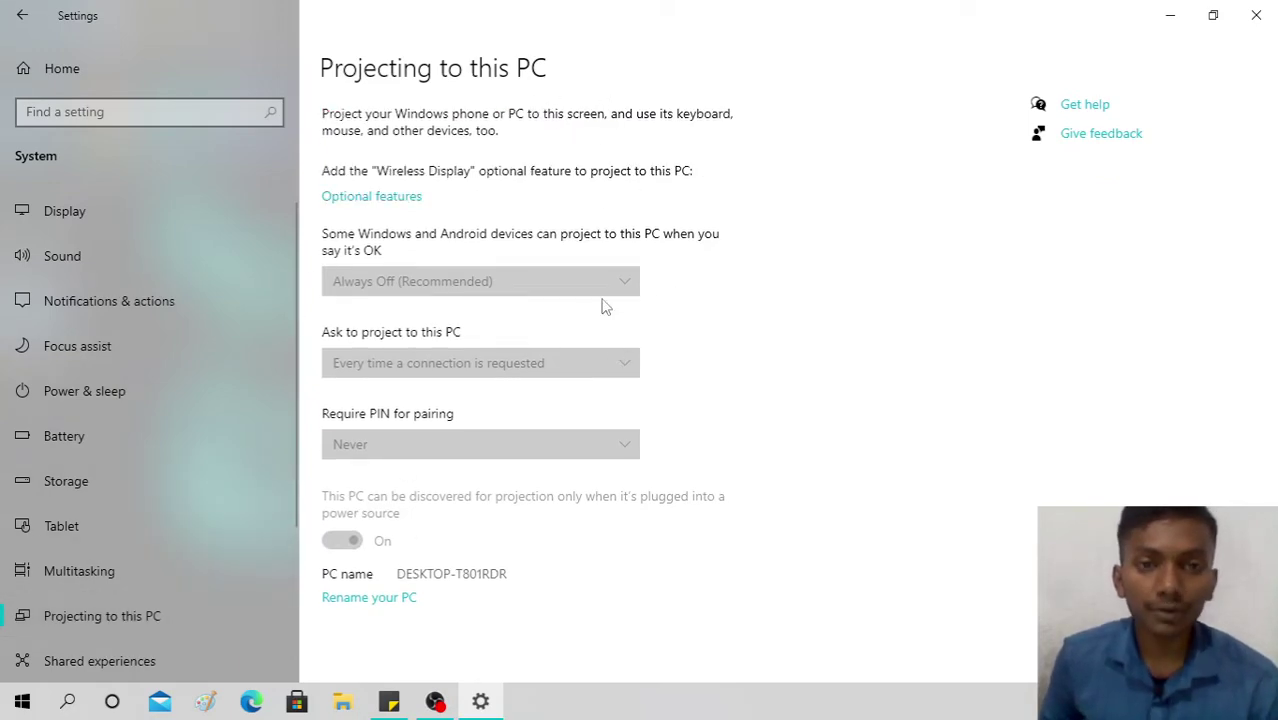
# Retry the failed Windows updates under Update & Security and agree to install updates as soon as possible.
pyautogui.click(59, 68)
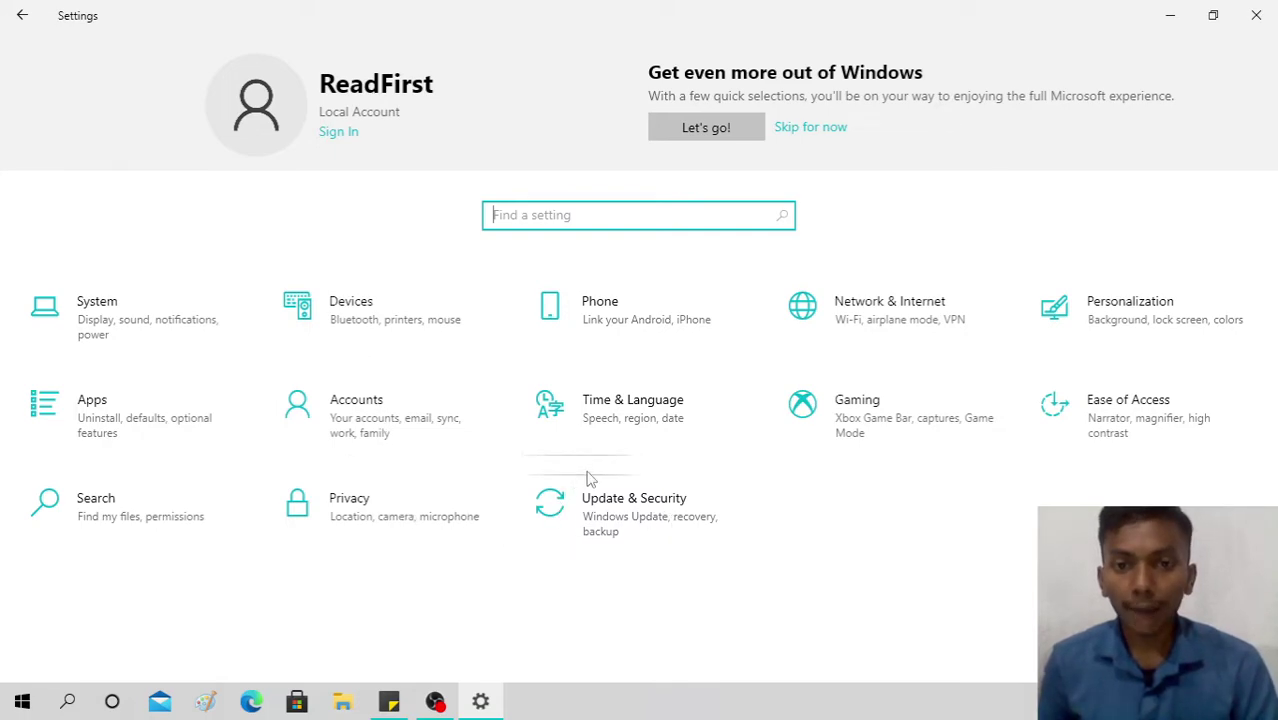
pyautogui.click(648, 521)
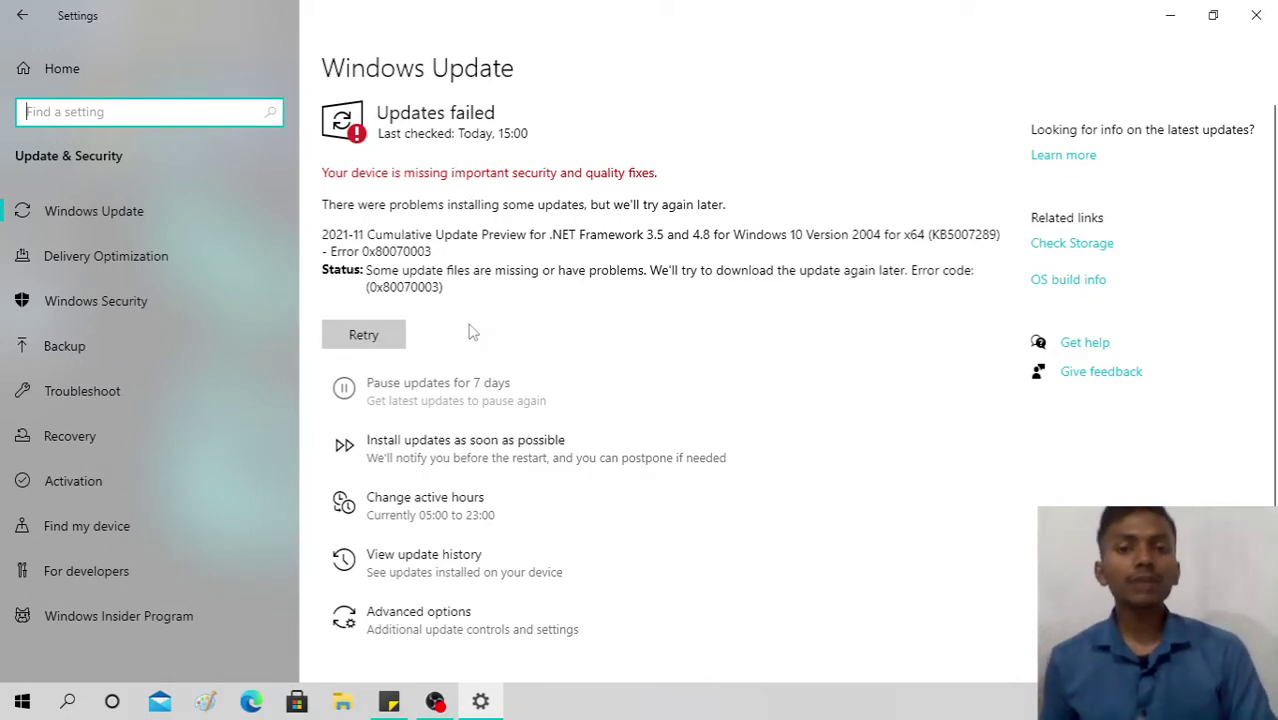
pyautogui.click(401, 338)
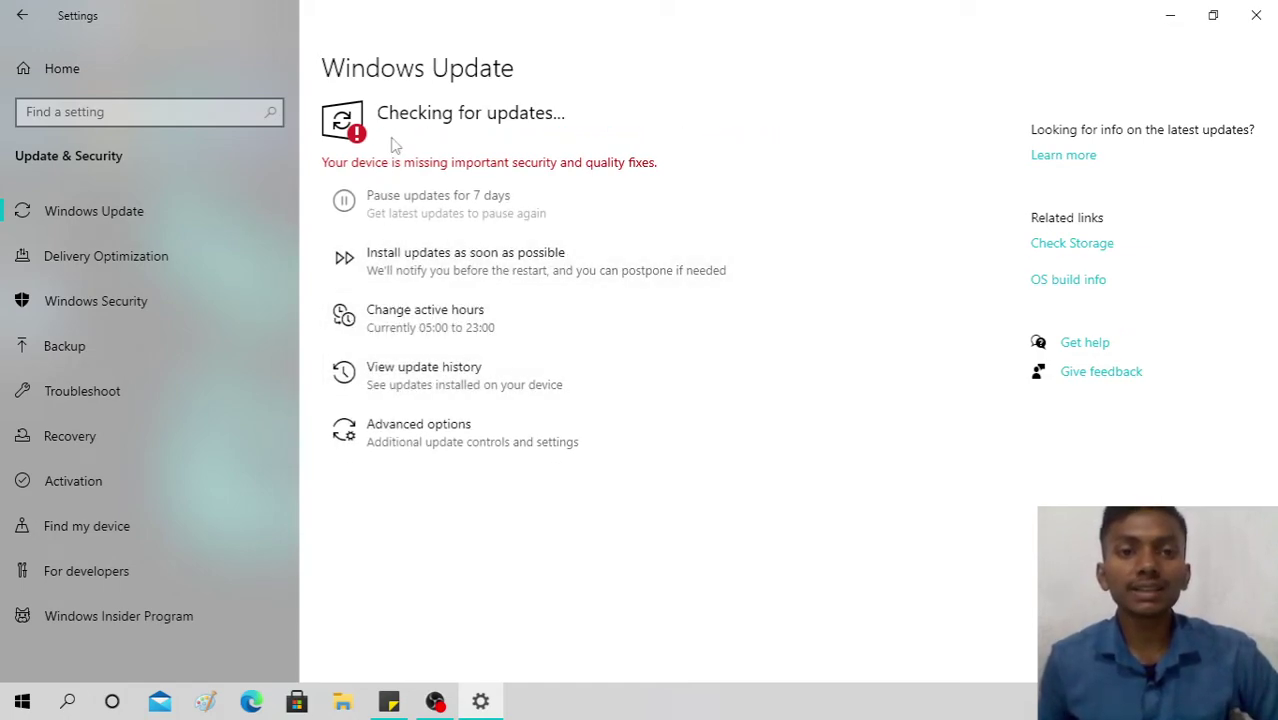
pyautogui.click(465, 255)
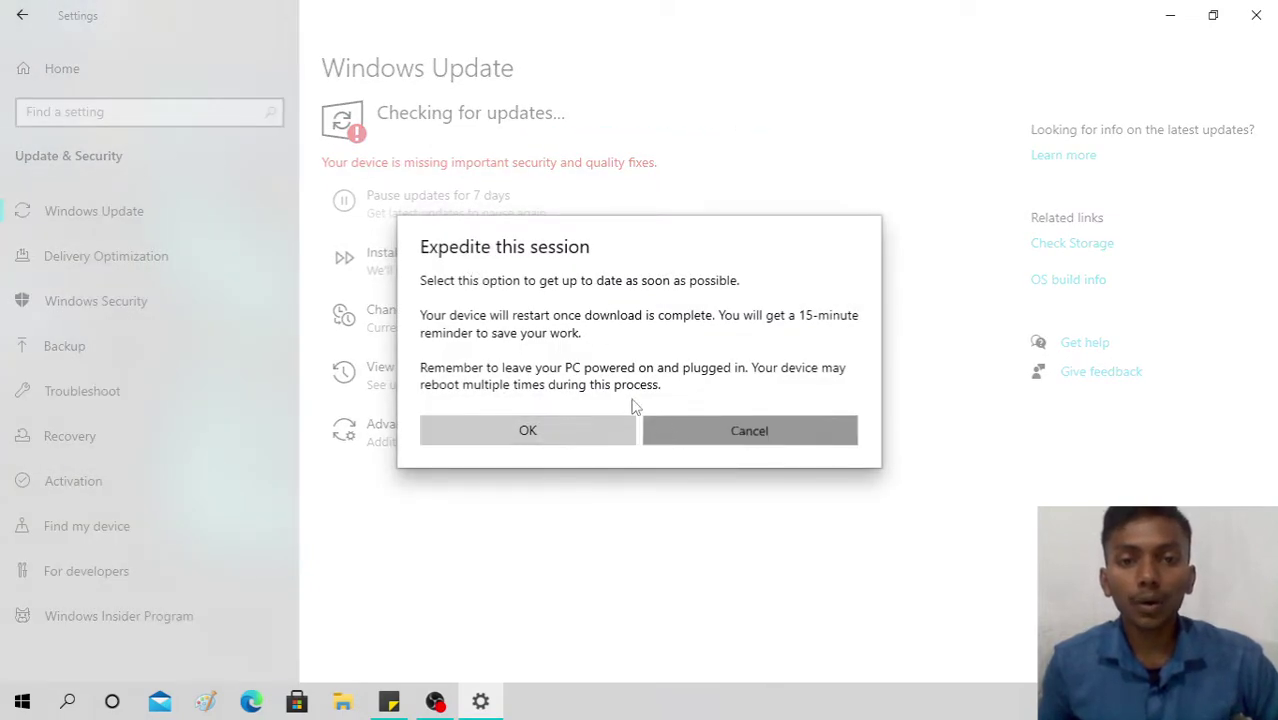
pyautogui.click(595, 438)
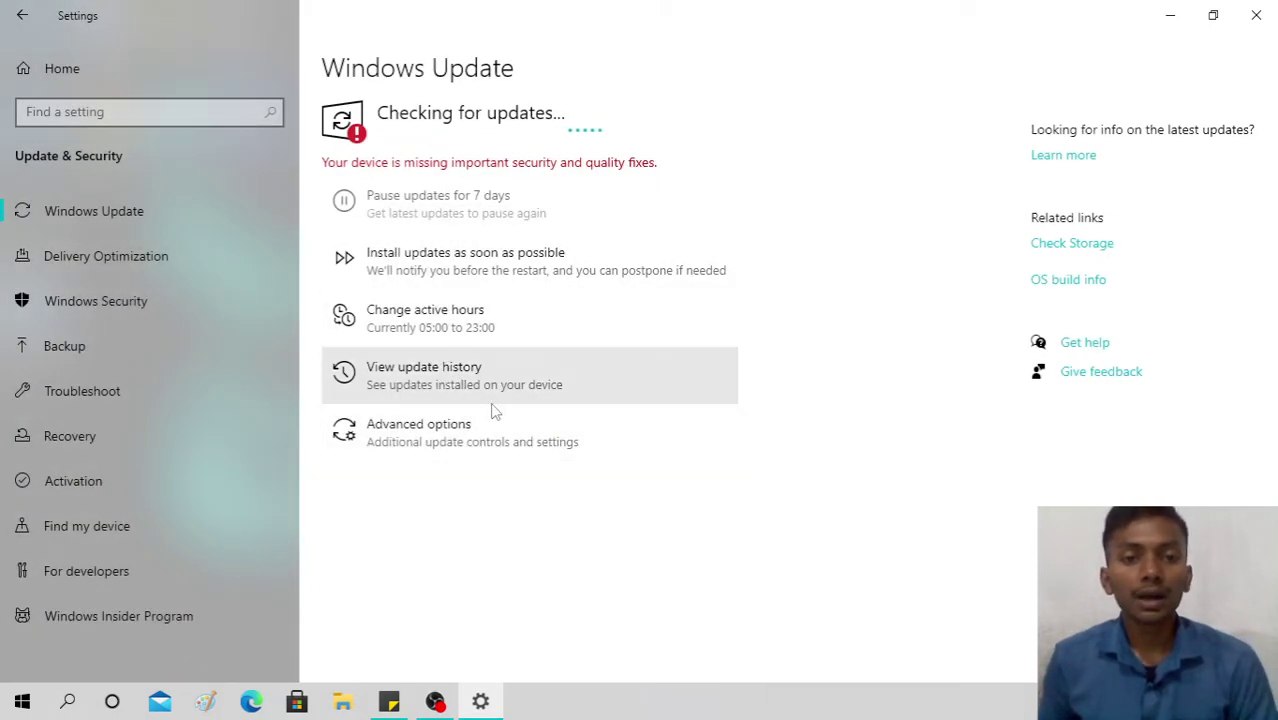
# Review the active hours, Delivery Optimization and Windows Security pages under Update & Security.
pyautogui.click(520, 319)
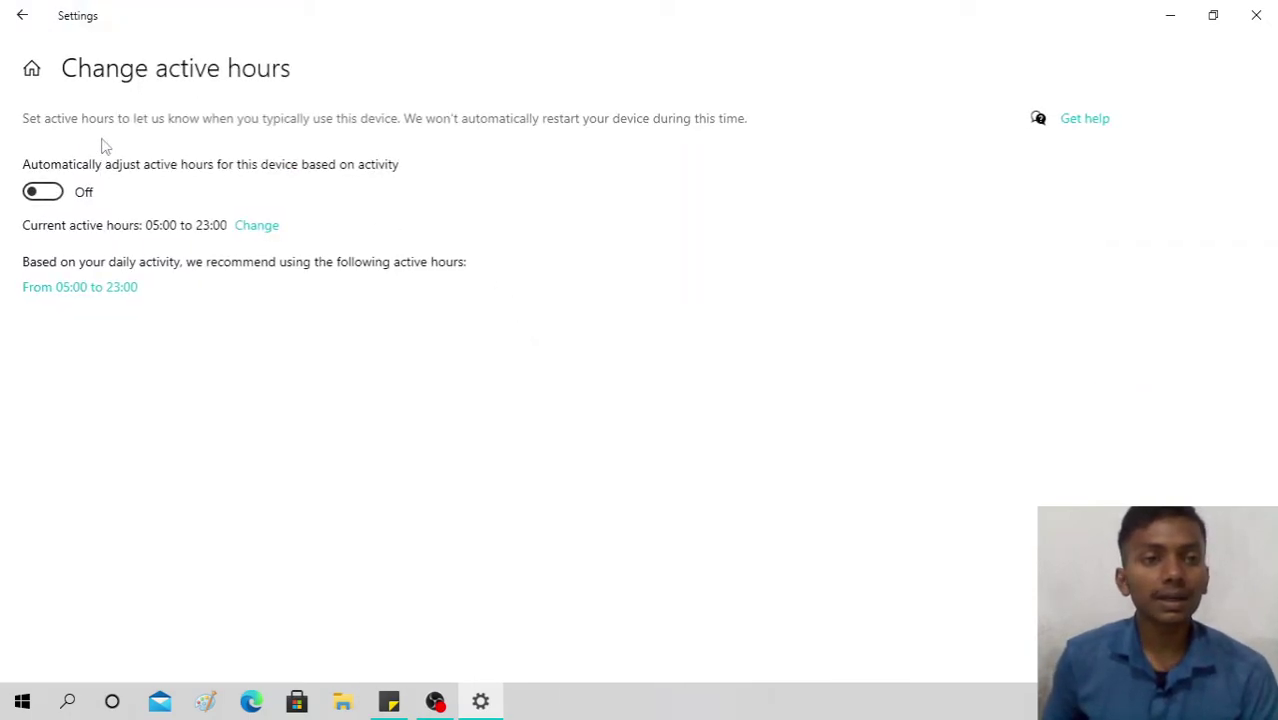
pyautogui.click(24, 16)
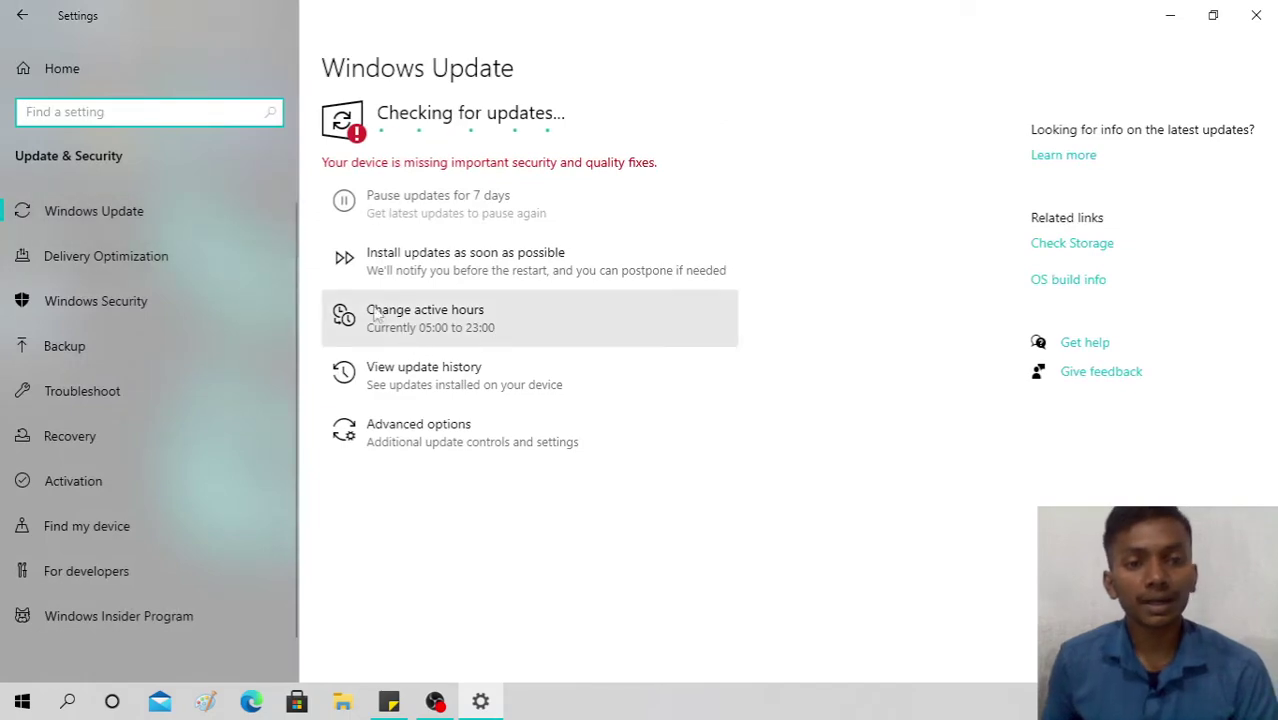
pyautogui.click(224, 264)
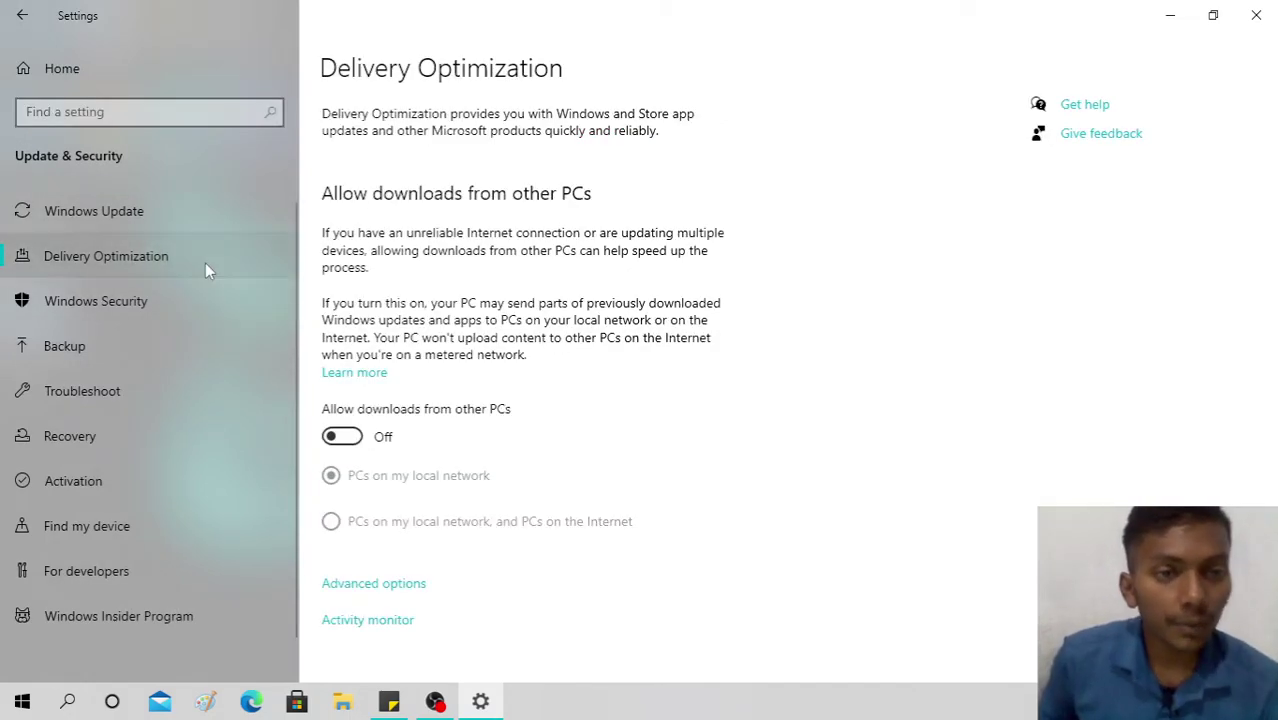
pyautogui.click(172, 304)
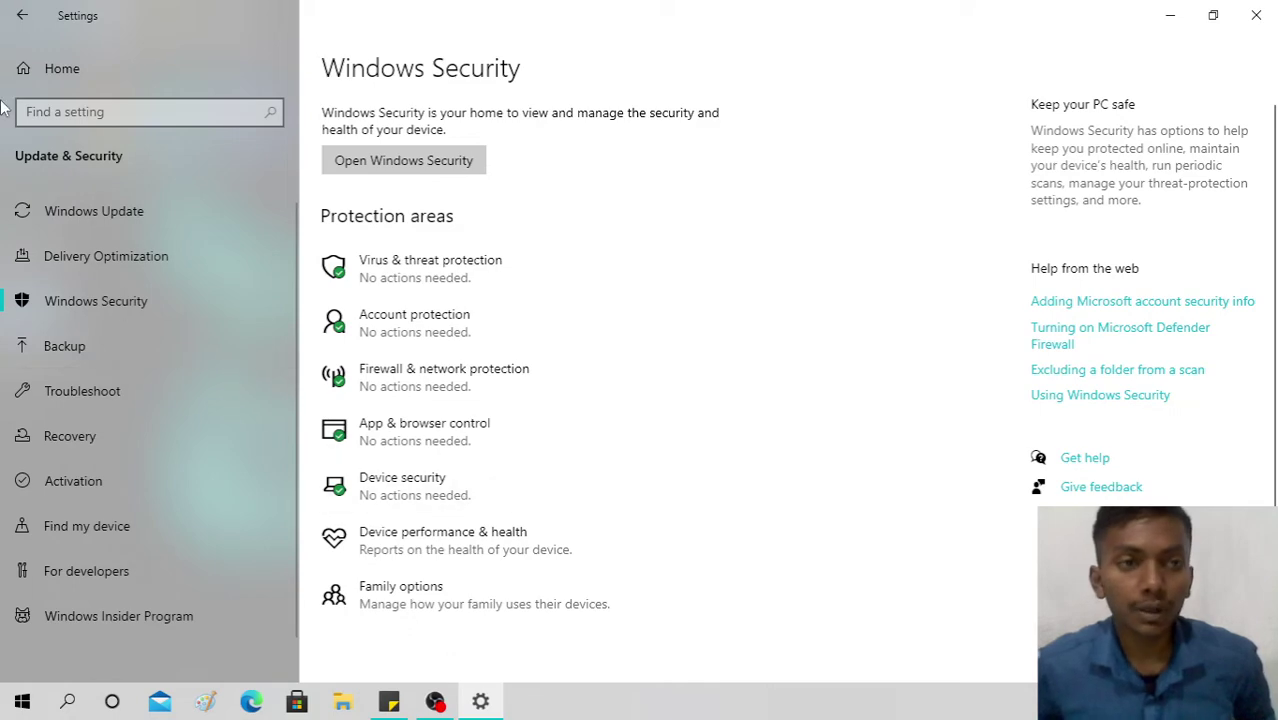
# View the General, Speech, and Inking & typing personalization pages of the Privacy settings.
pyautogui.click(26, 68)
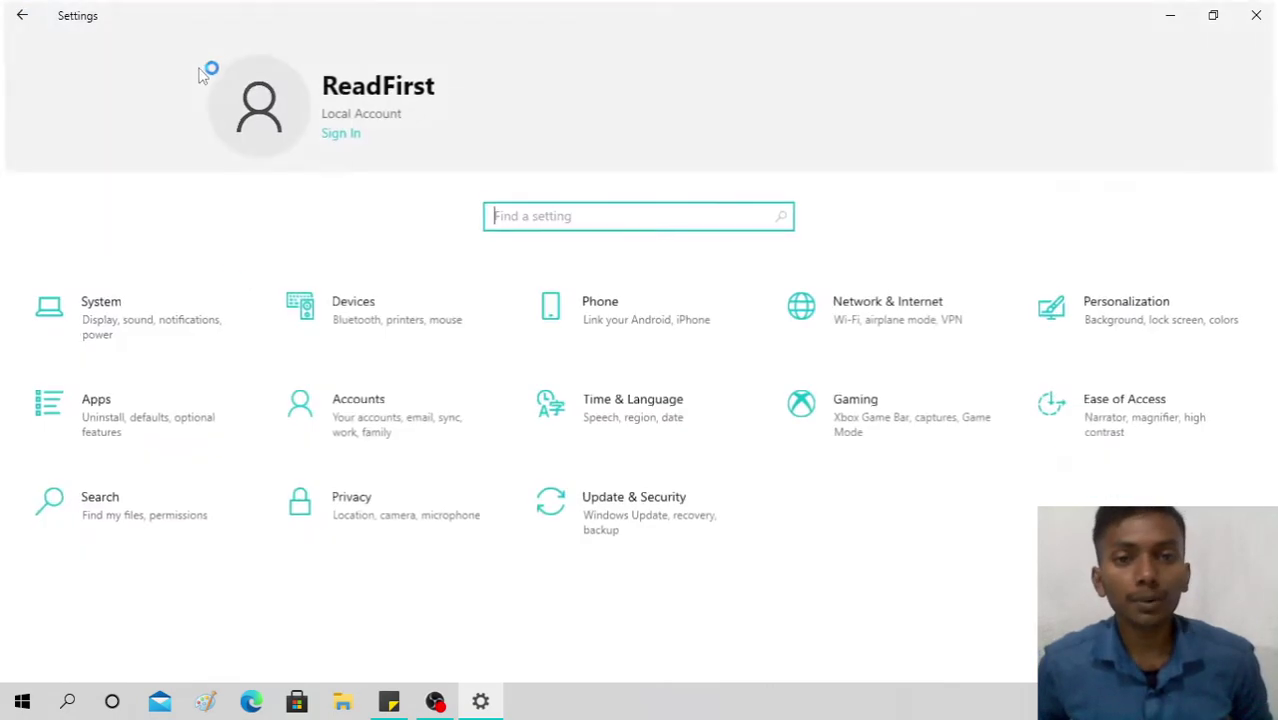
pyautogui.click(342, 514)
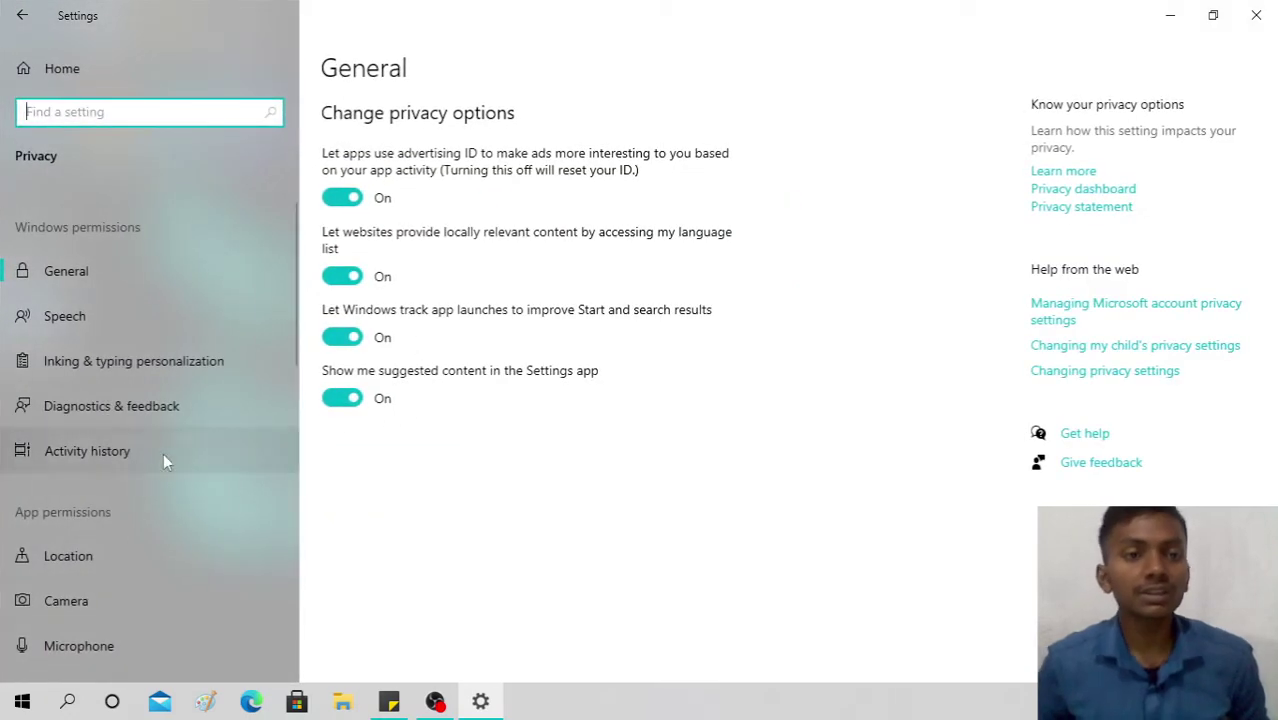
pyautogui.click(161, 277)
pyautogui.click(173, 318)
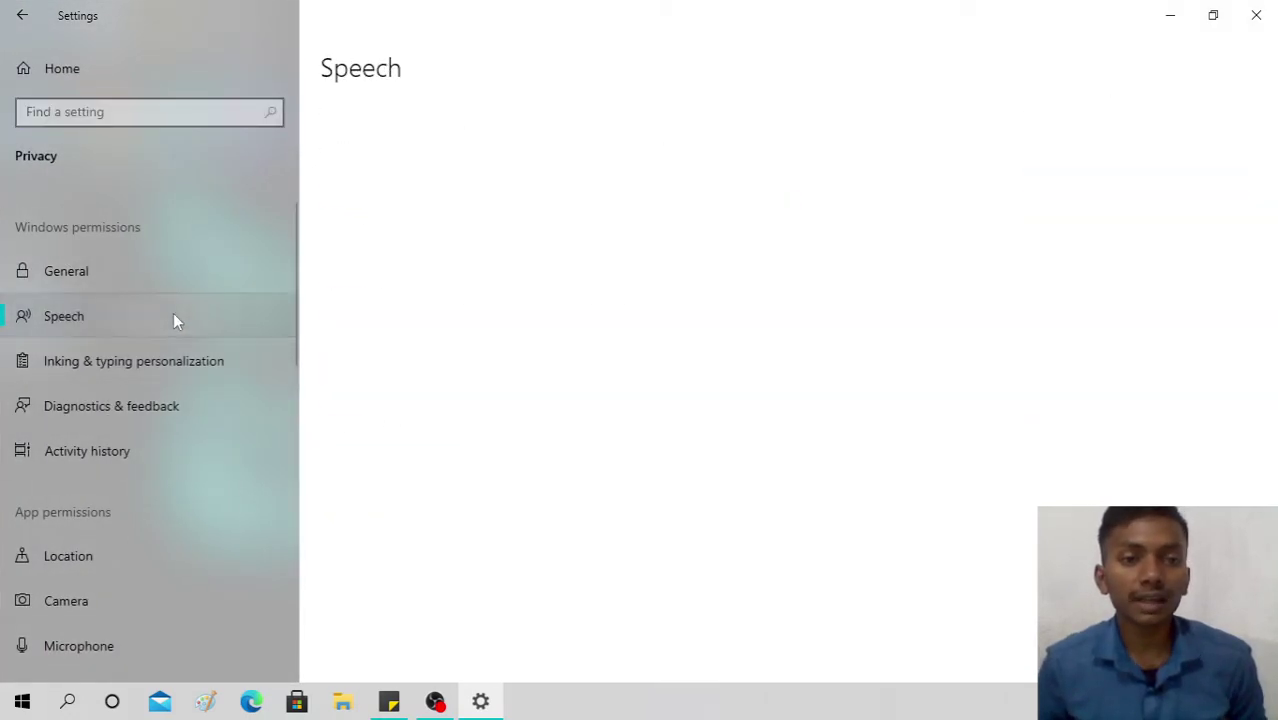
pyautogui.click(197, 360)
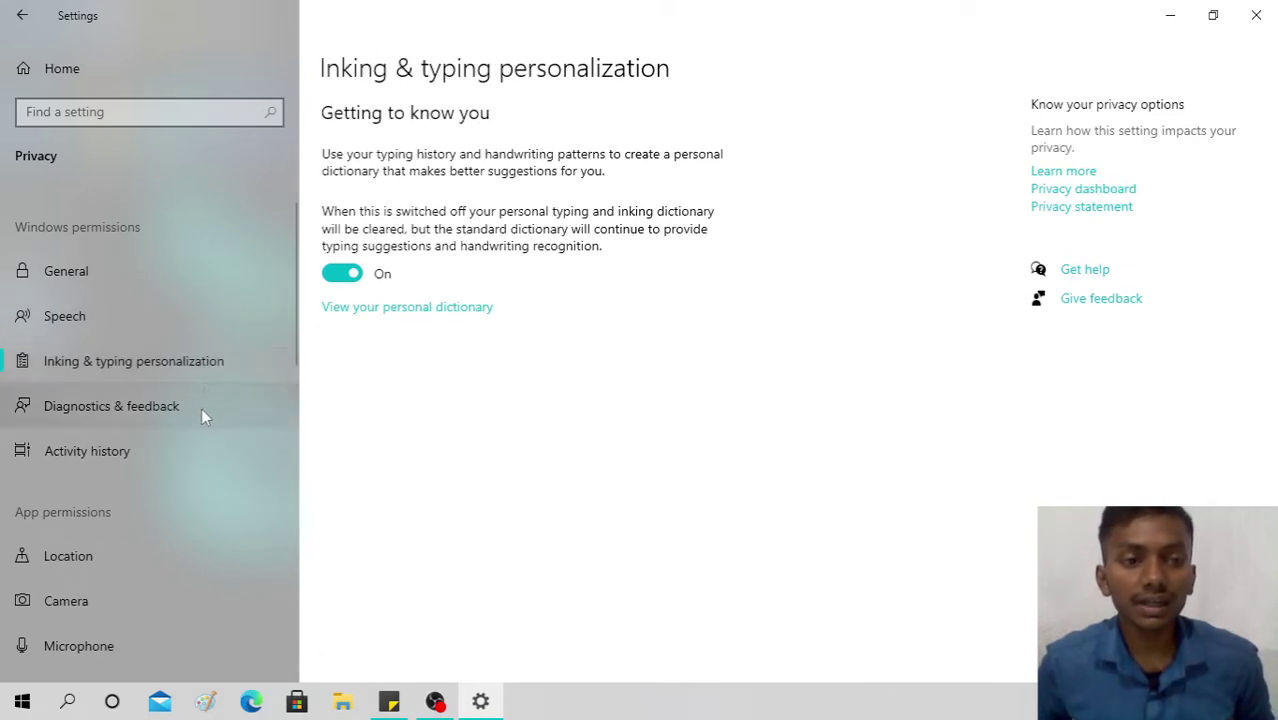
# View the Activity history privacy settings and the prompt for clearing the history, without clearing it.
pyautogui.click(193, 440)
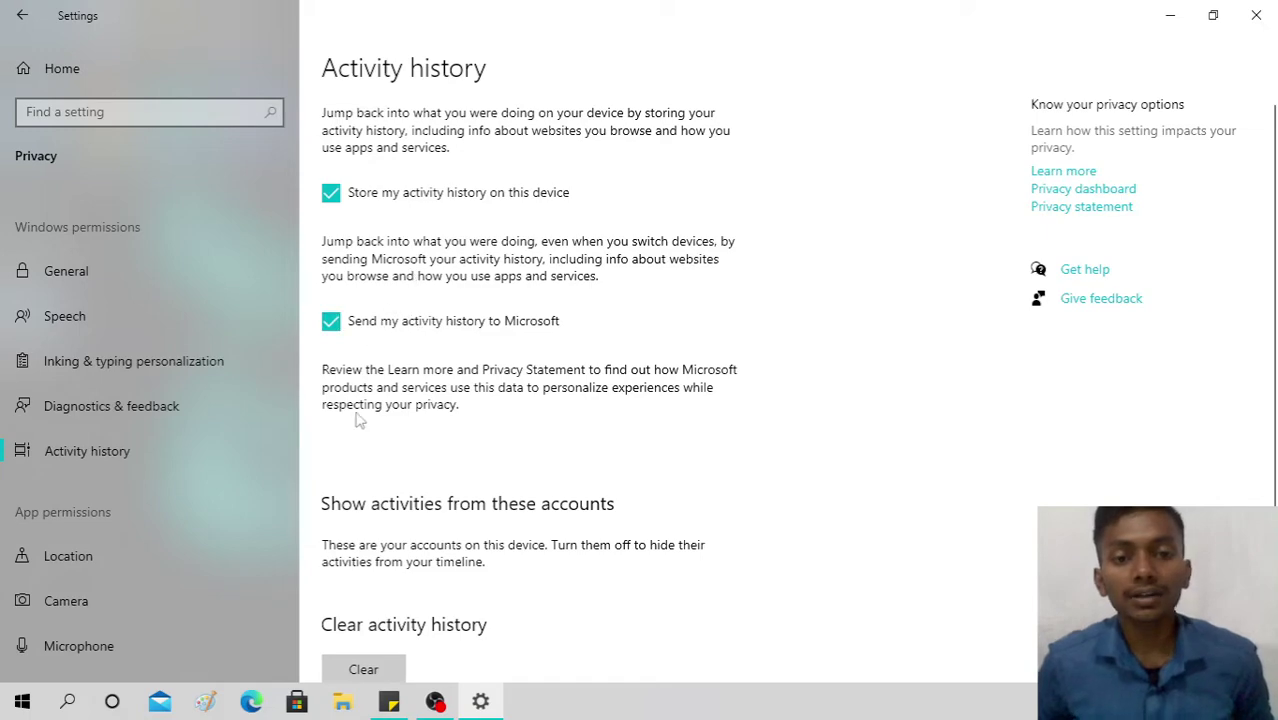
pyautogui.scroll(-2, 362, 432)
pyautogui.click(364, 547)
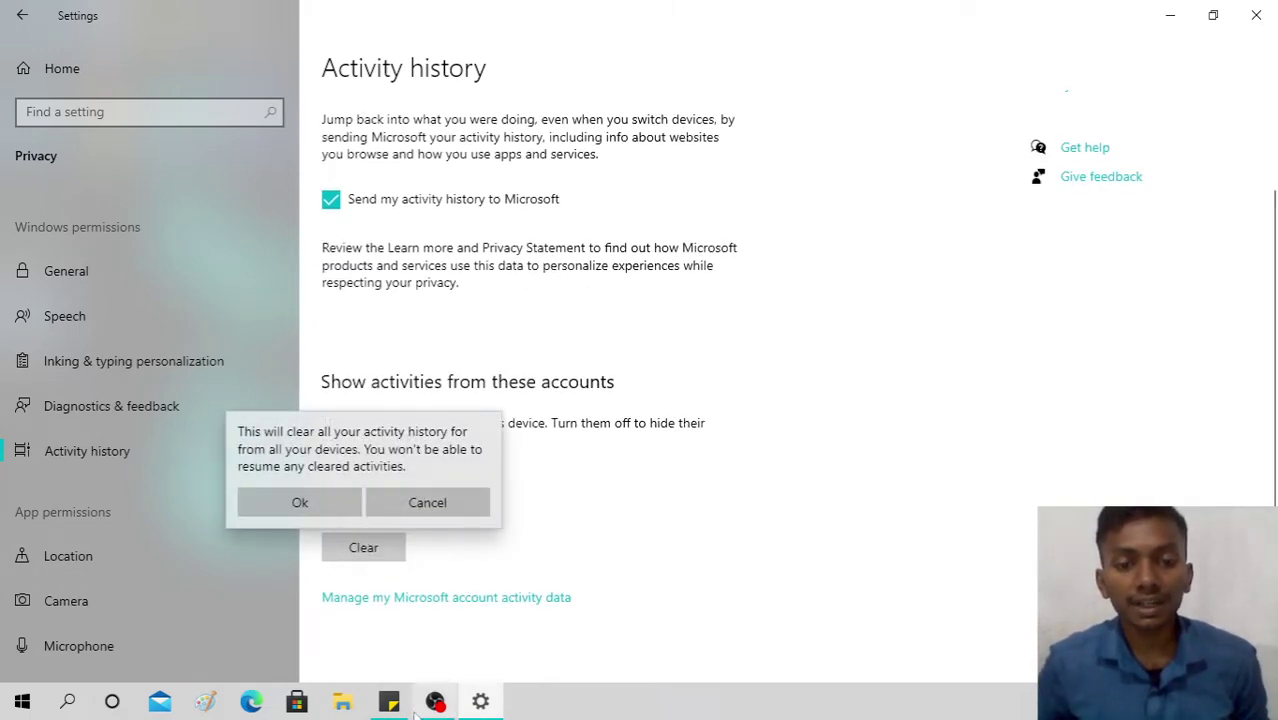
pyautogui.click(460, 501)
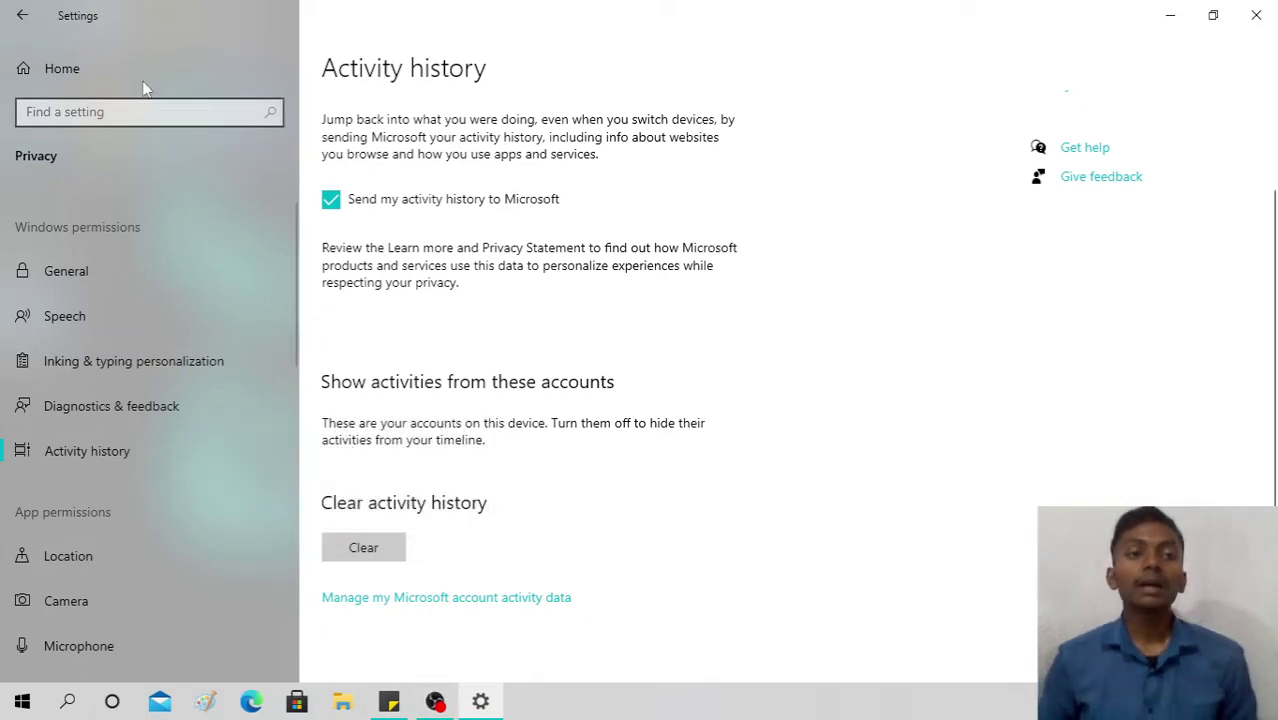
# View the Network & Internet status page, including its advanced network settings, and return to the Settings home page.
pyautogui.click(52, 74)
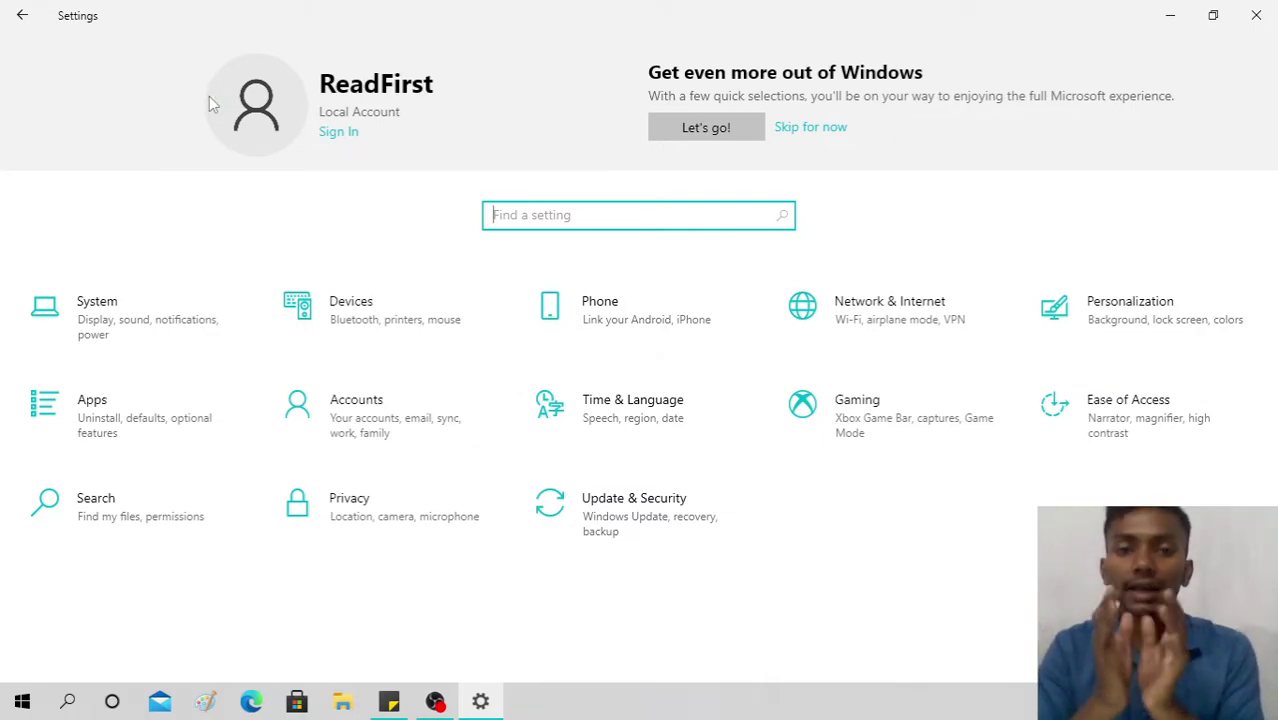
pyautogui.click(875, 318)
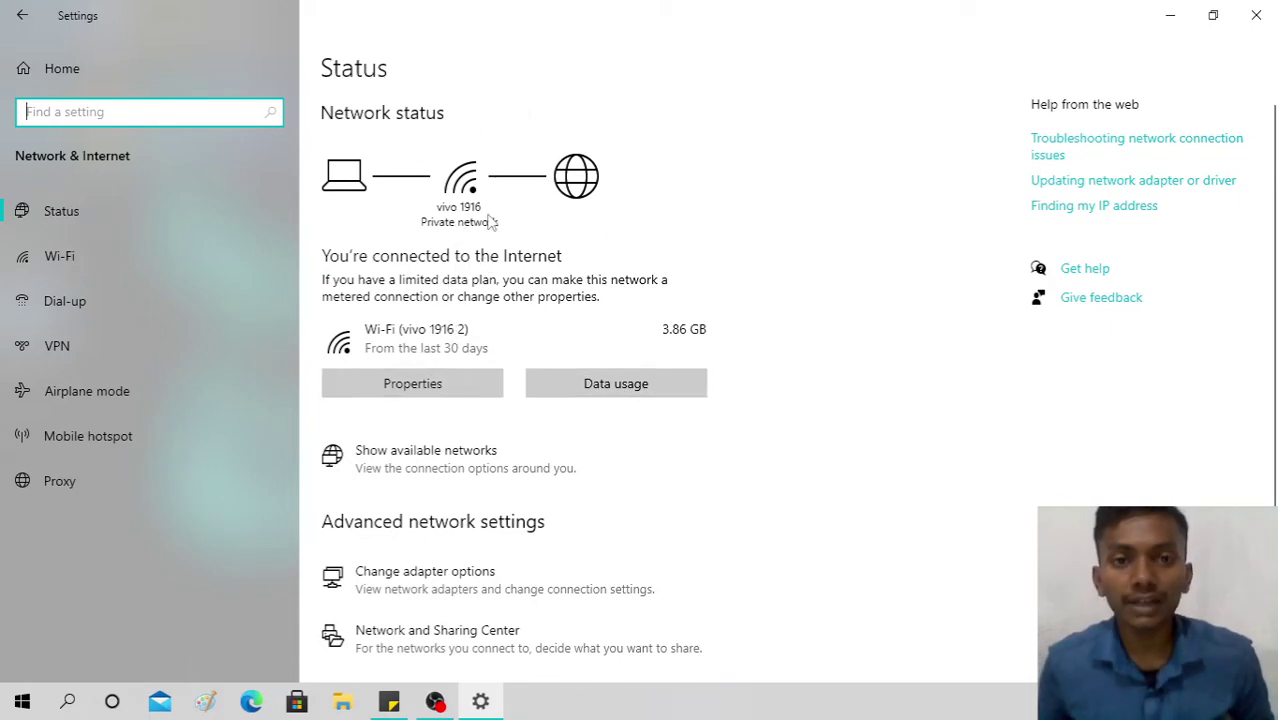
pyautogui.scroll(-3, 492, 238)
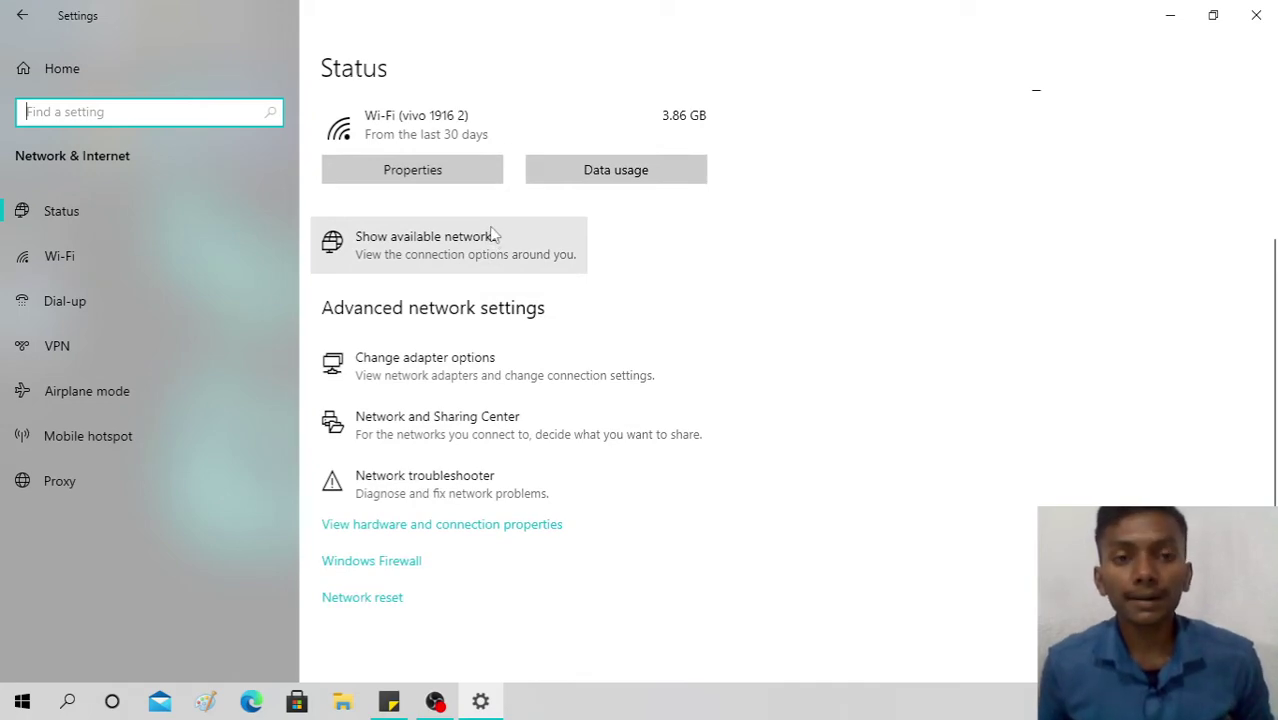
pyautogui.scroll(3, 480, 238)
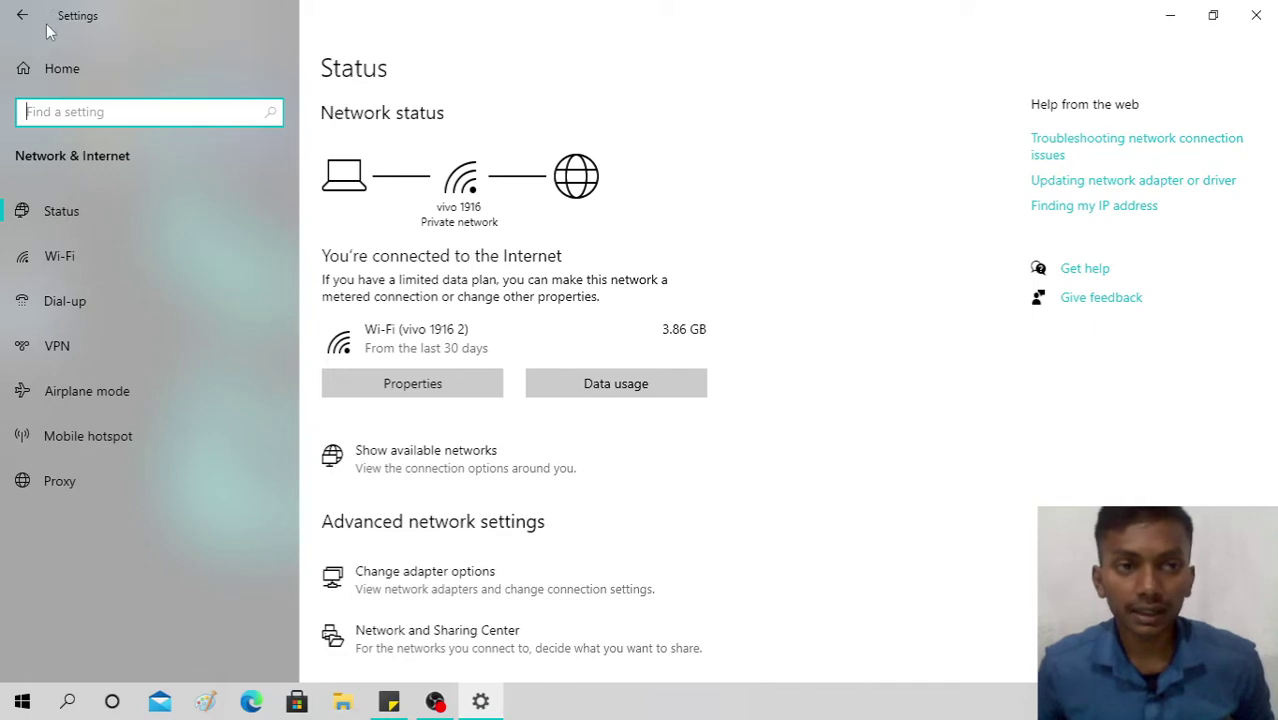
pyautogui.click(42, 65)
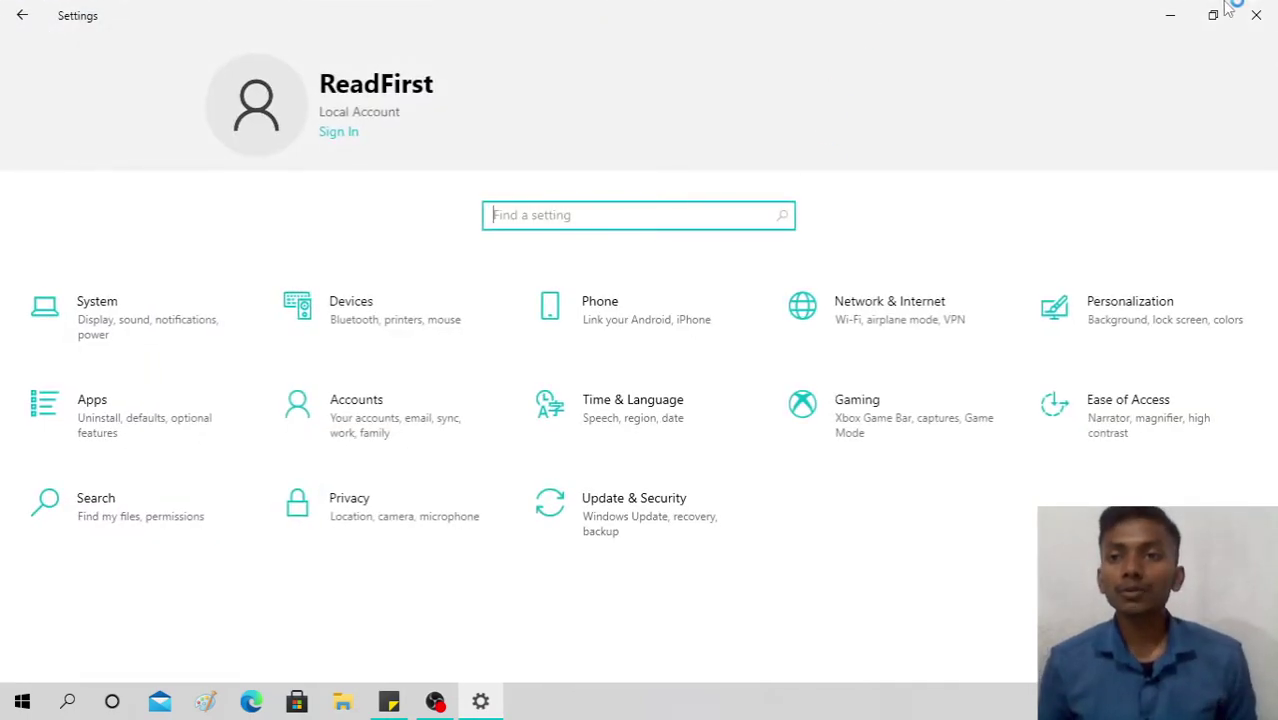
# Close Settings and refresh the desktop.
pyautogui.click(1255, 15)
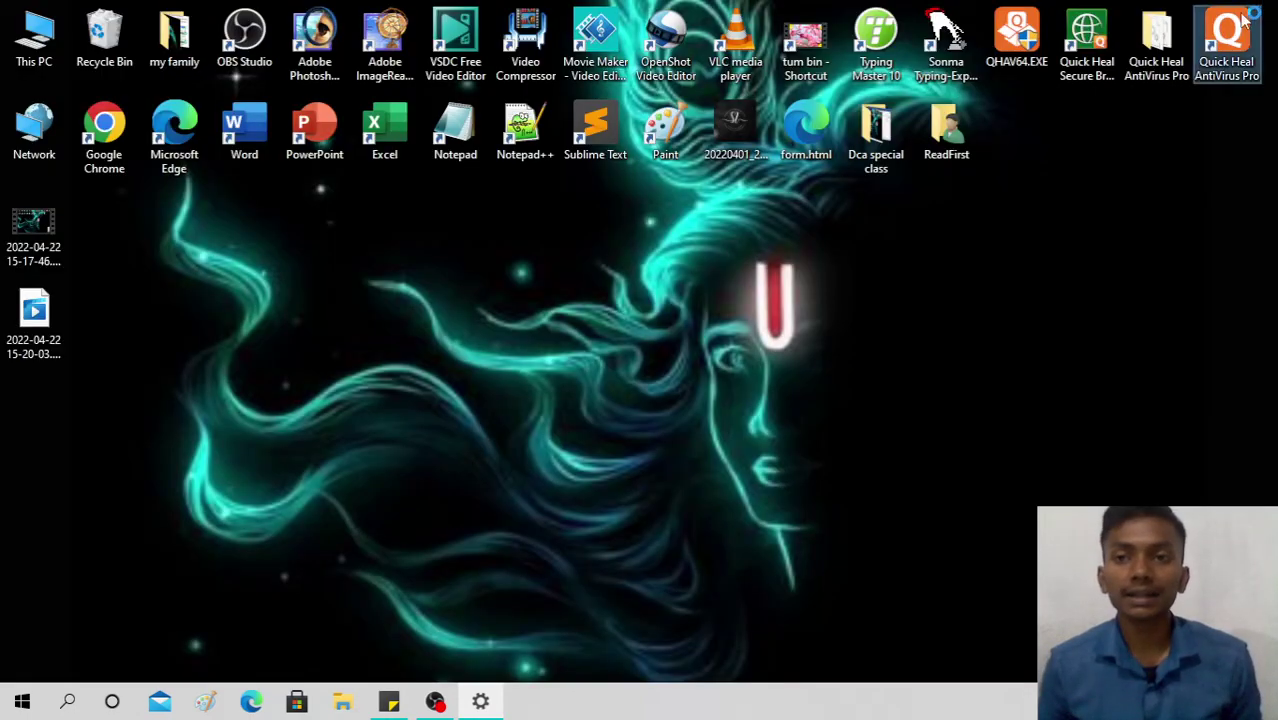
pyautogui.rightClick(624, 334)
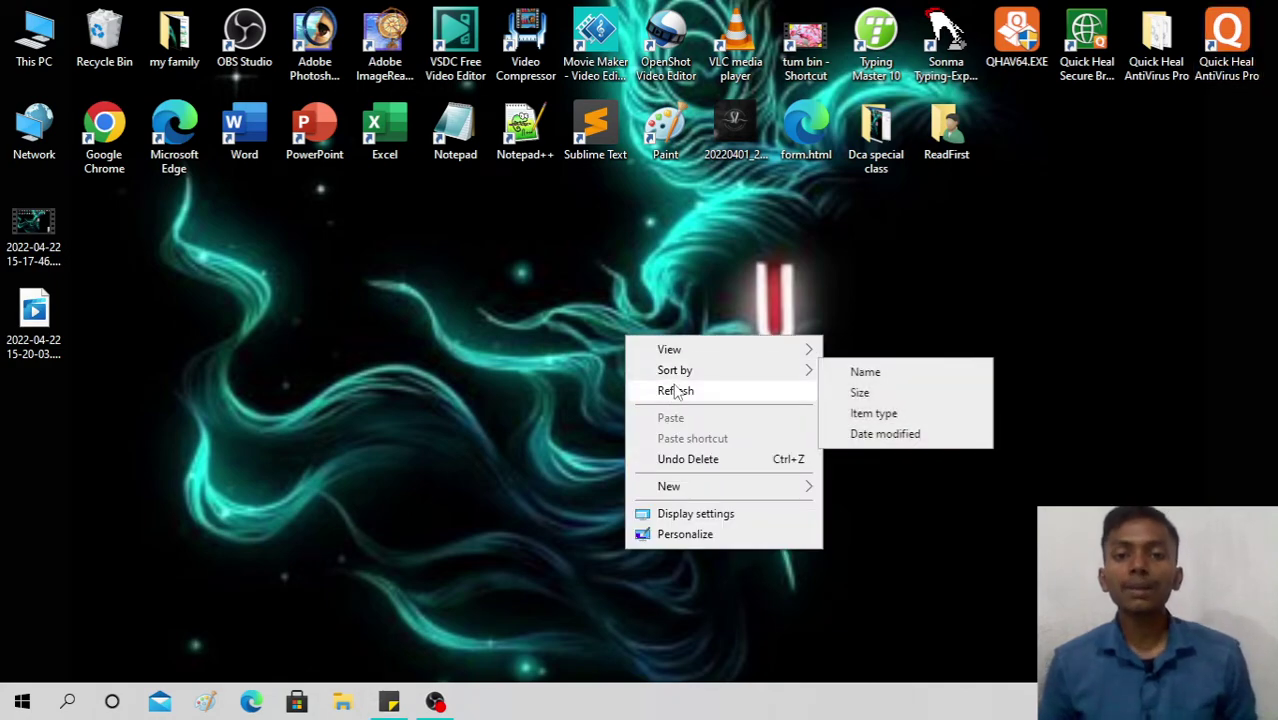
pyautogui.click(676, 391)
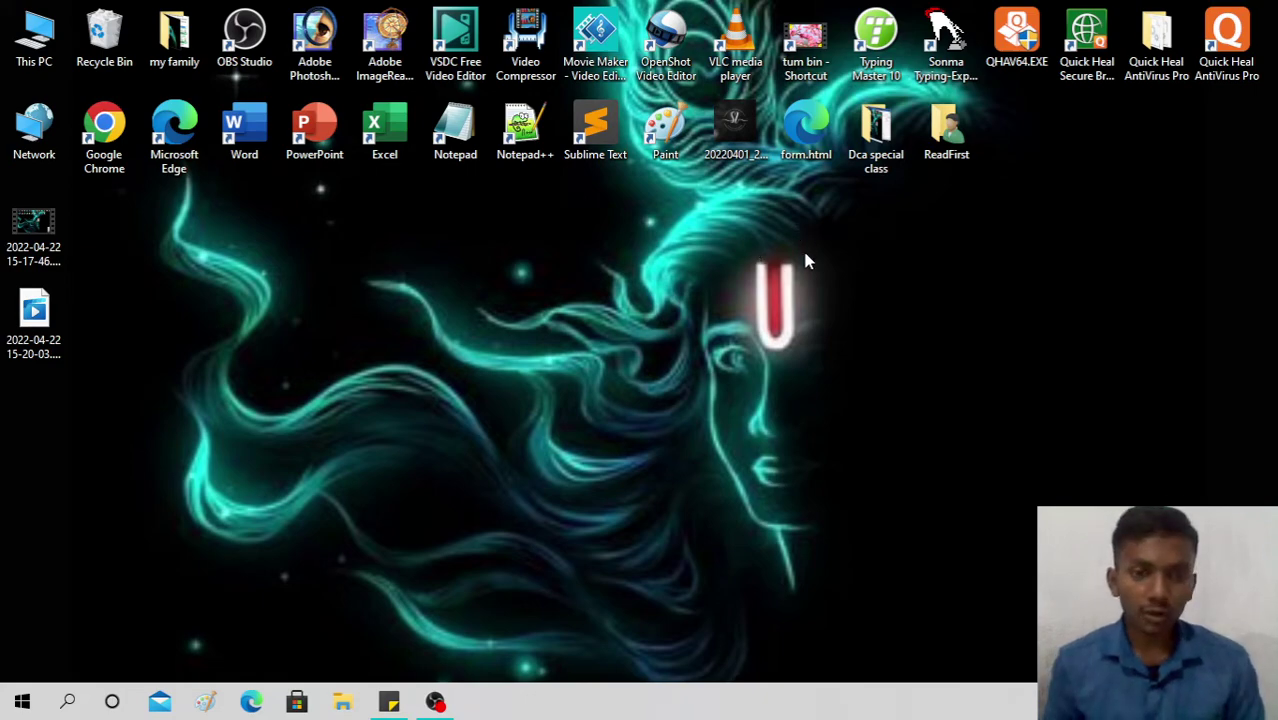
# Find Control Panel with Windows search and open it.
pyautogui.click(70, 702)
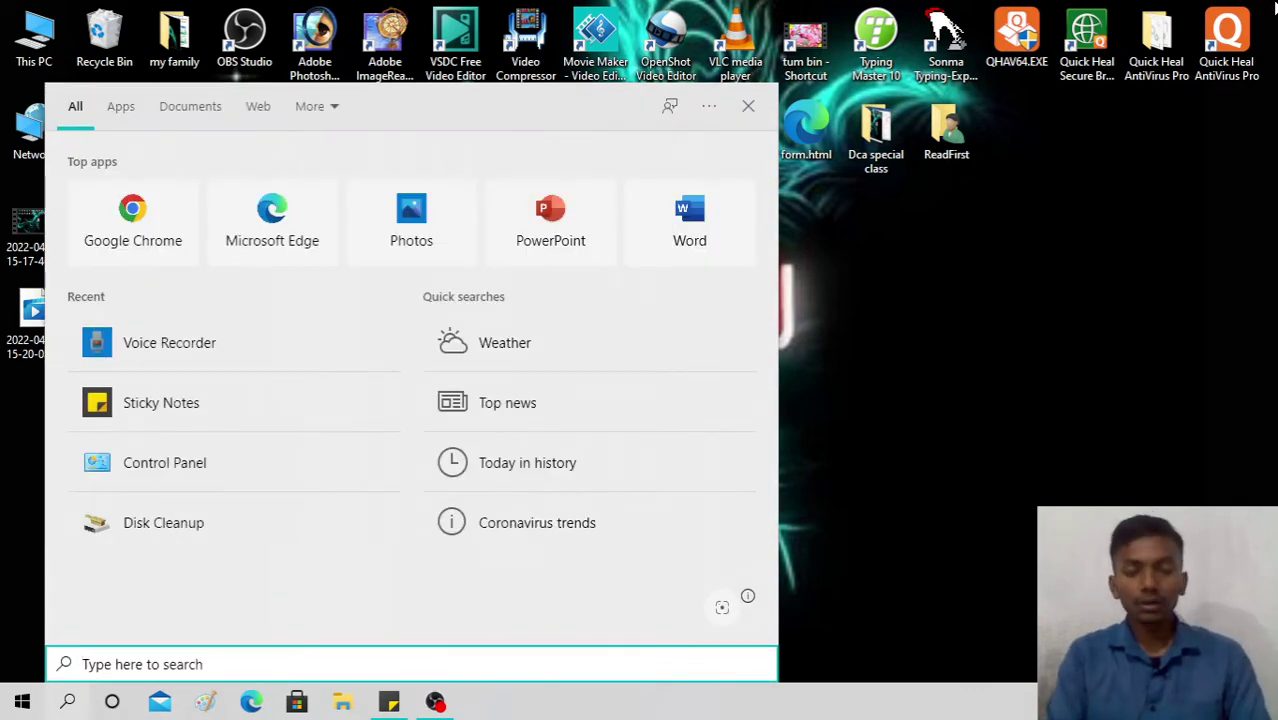
pyautogui.write('c')
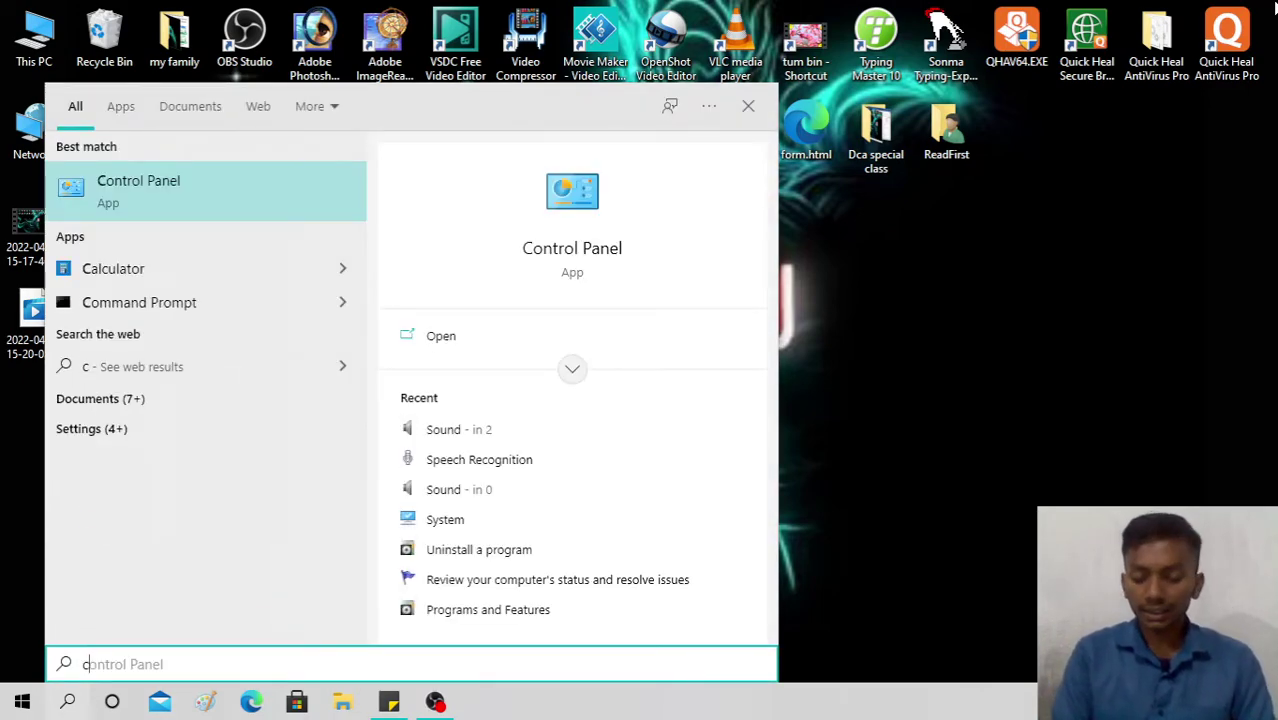
pyautogui.press('Return')
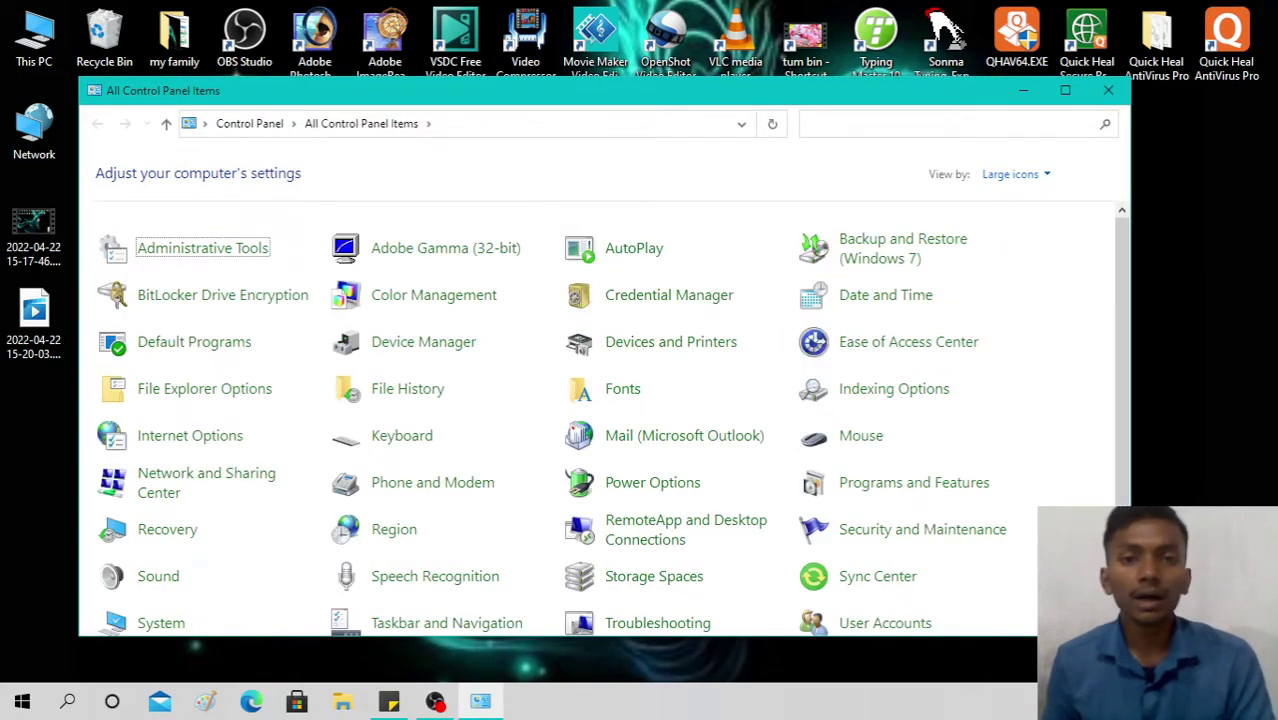
# Show the Control Panel items by Category and maximize the window.
pyautogui.click(1045, 176)
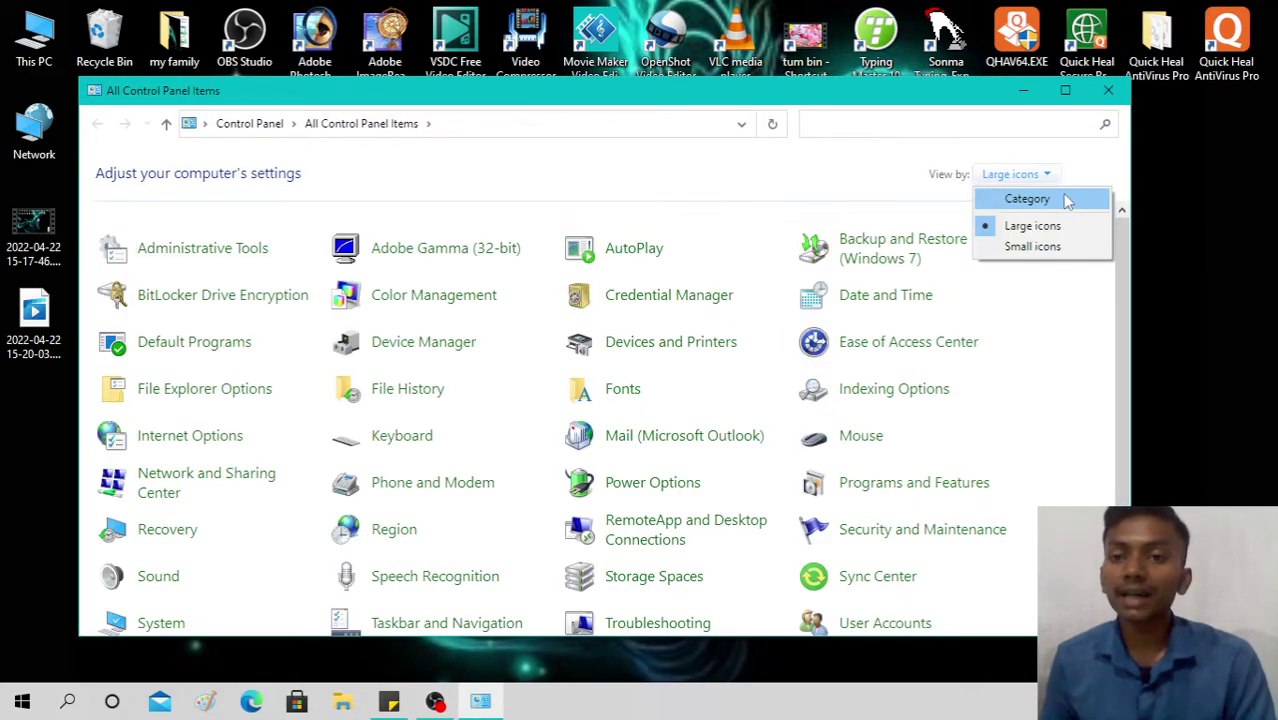
pyautogui.click(1027, 199)
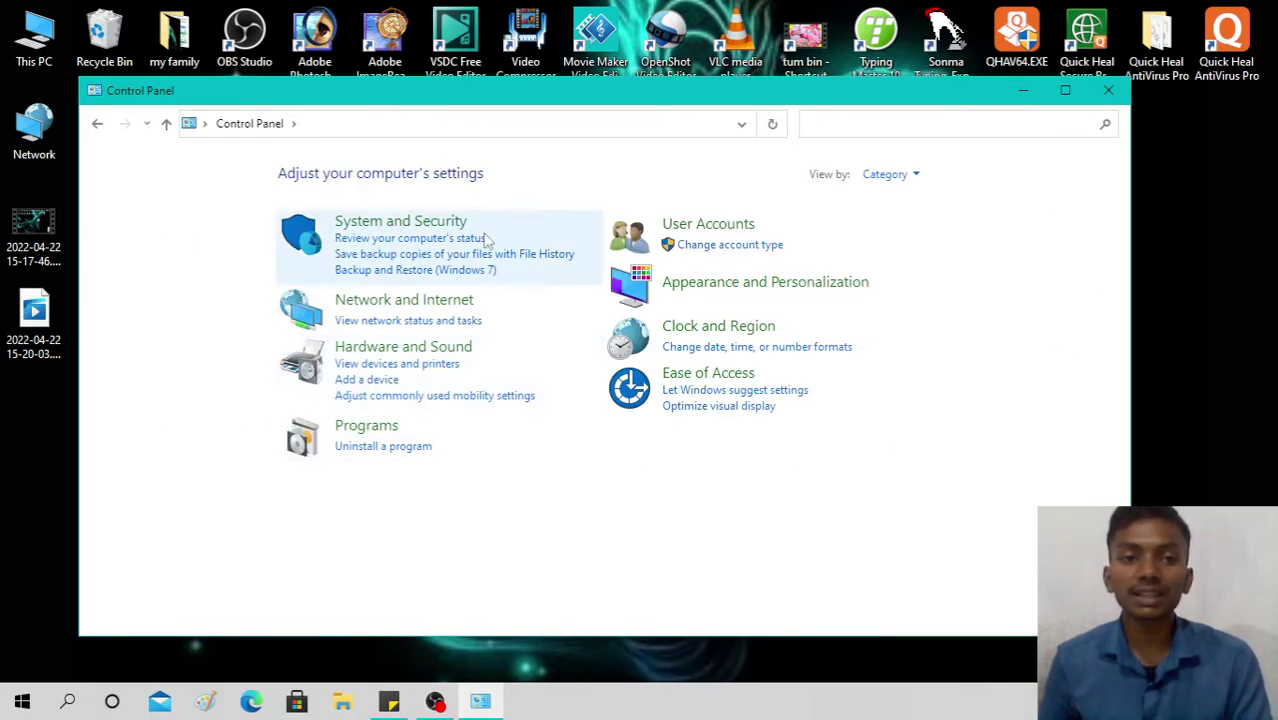
pyautogui.click(1064, 91)
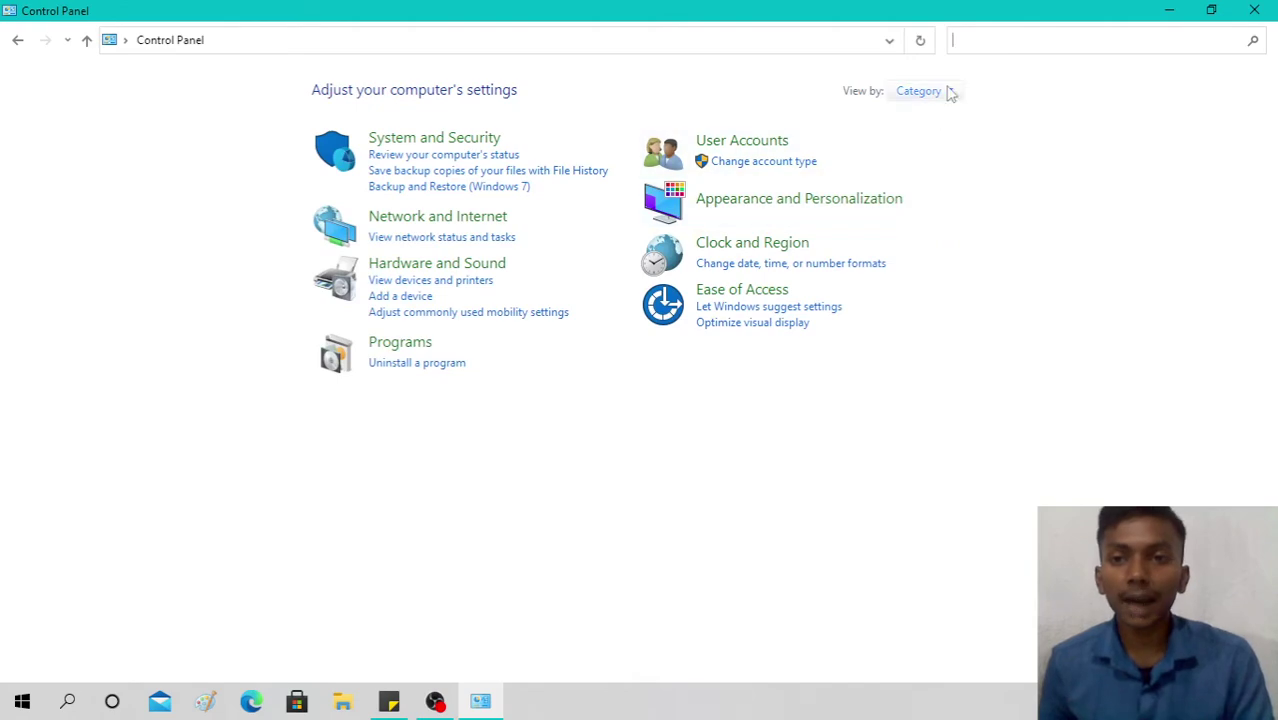
# Try the Large icons and Small icons views of Control Panel, ending with Large icons.
pyautogui.click(949, 92)
pyautogui.click(962, 144)
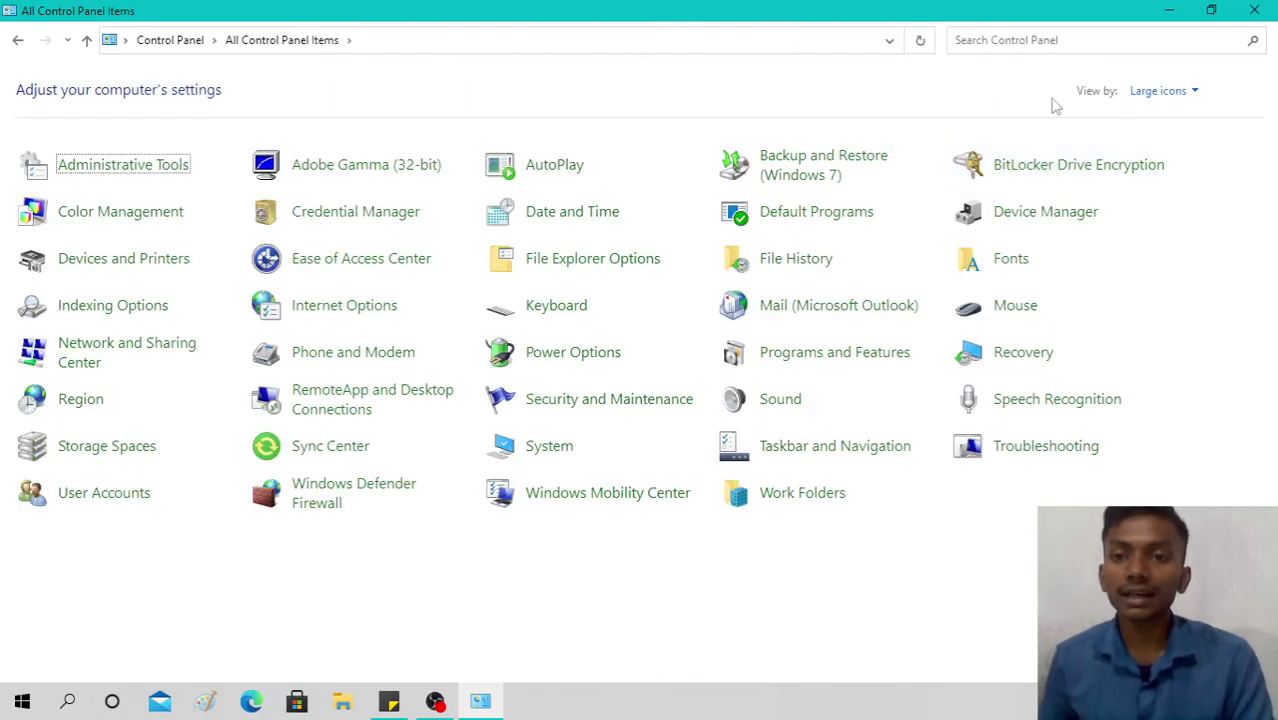
pyautogui.click(1162, 91)
pyautogui.click(1130, 164)
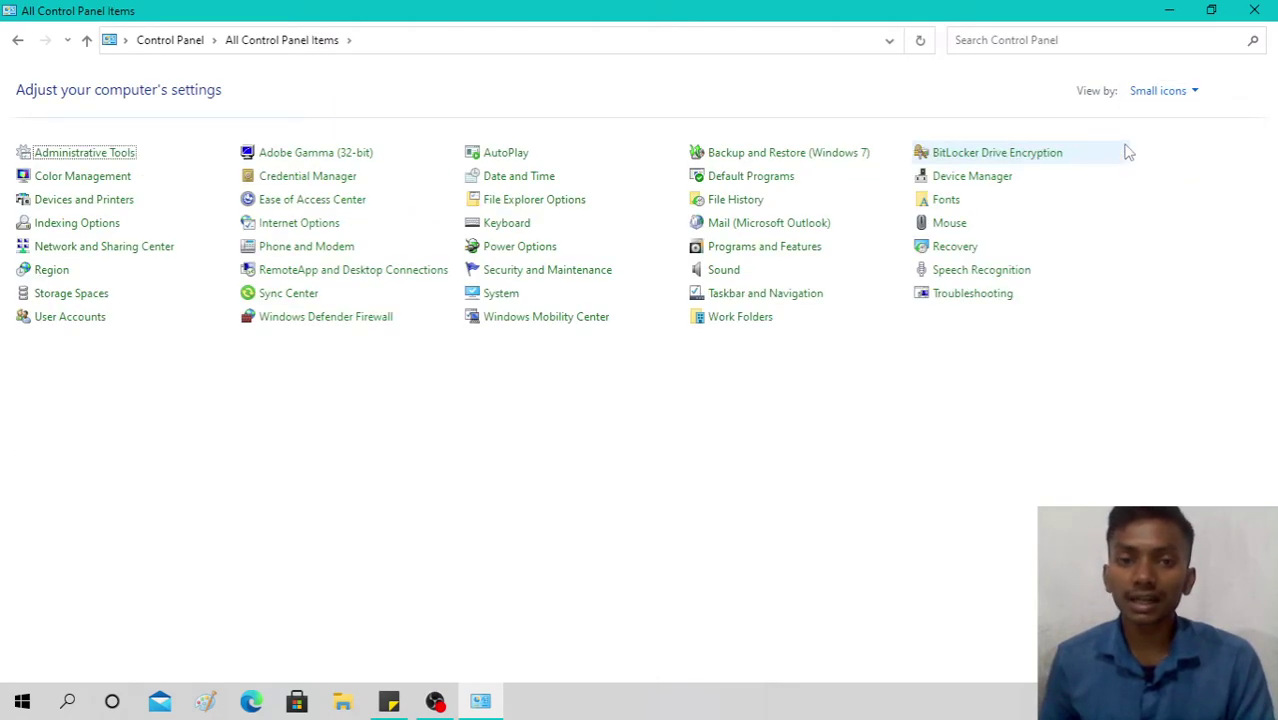
pyautogui.click(1176, 92)
pyautogui.click(1172, 143)
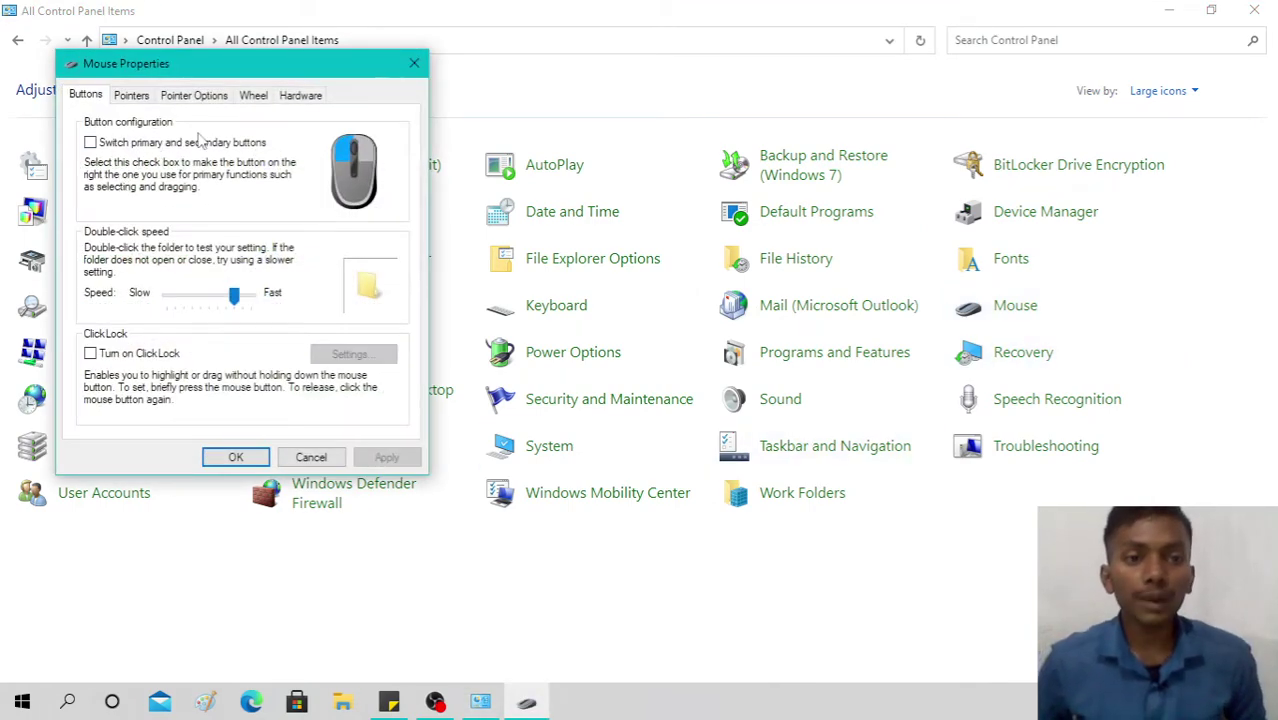
# In the Mouse properties, look at the button settings and try out the double-click speed slider.
pyautogui.click(140, 97)
pyautogui.click(85, 95)
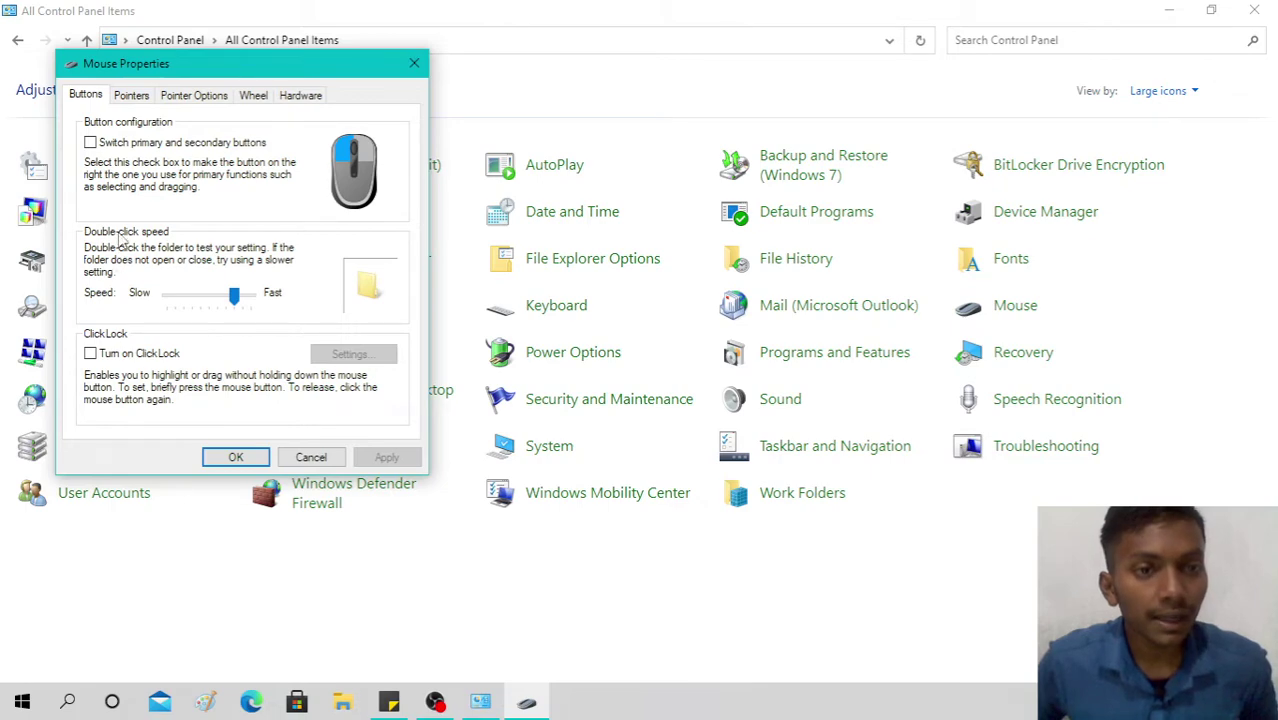
pyautogui.moveTo(234, 296)
pyautogui.mouseDown()
pyautogui.moveTo(258, 300)
pyautogui.moveTo(243, 302)
pyautogui.mouseUp()
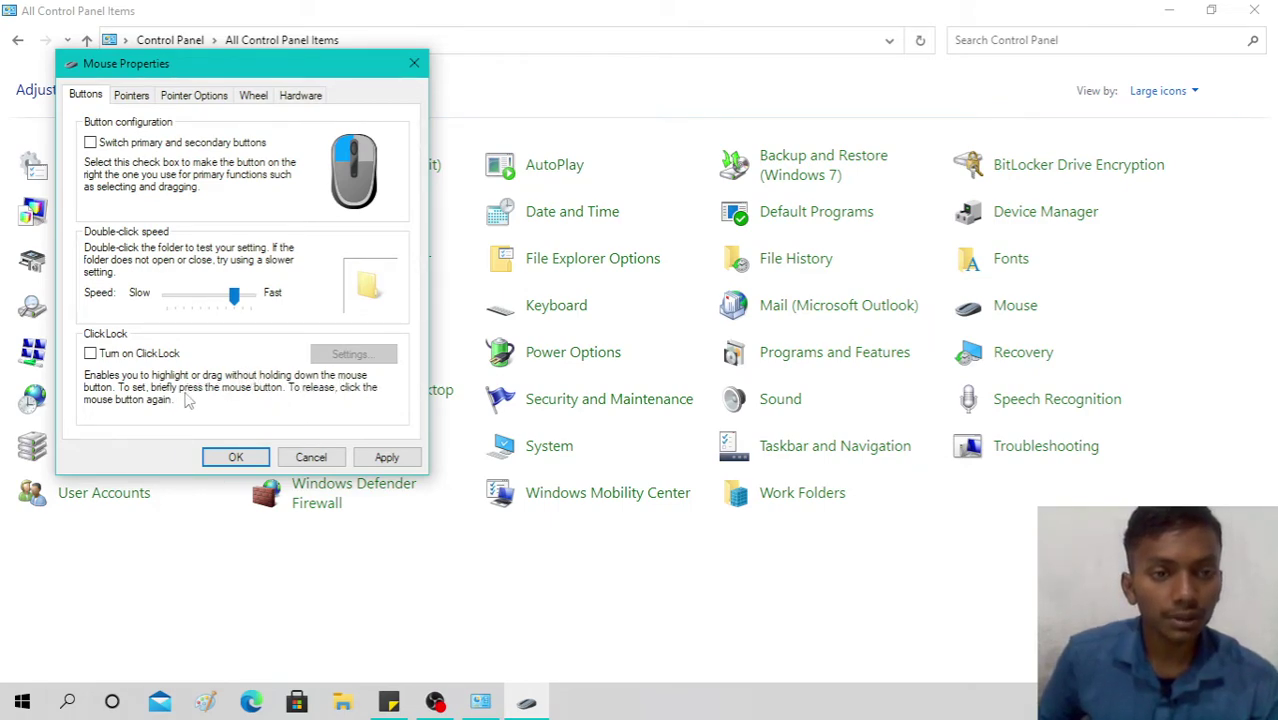
# Set the mouse pointer scheme to Windows Black (extra large) and save the mouse properties.
pyautogui.click(150, 100)
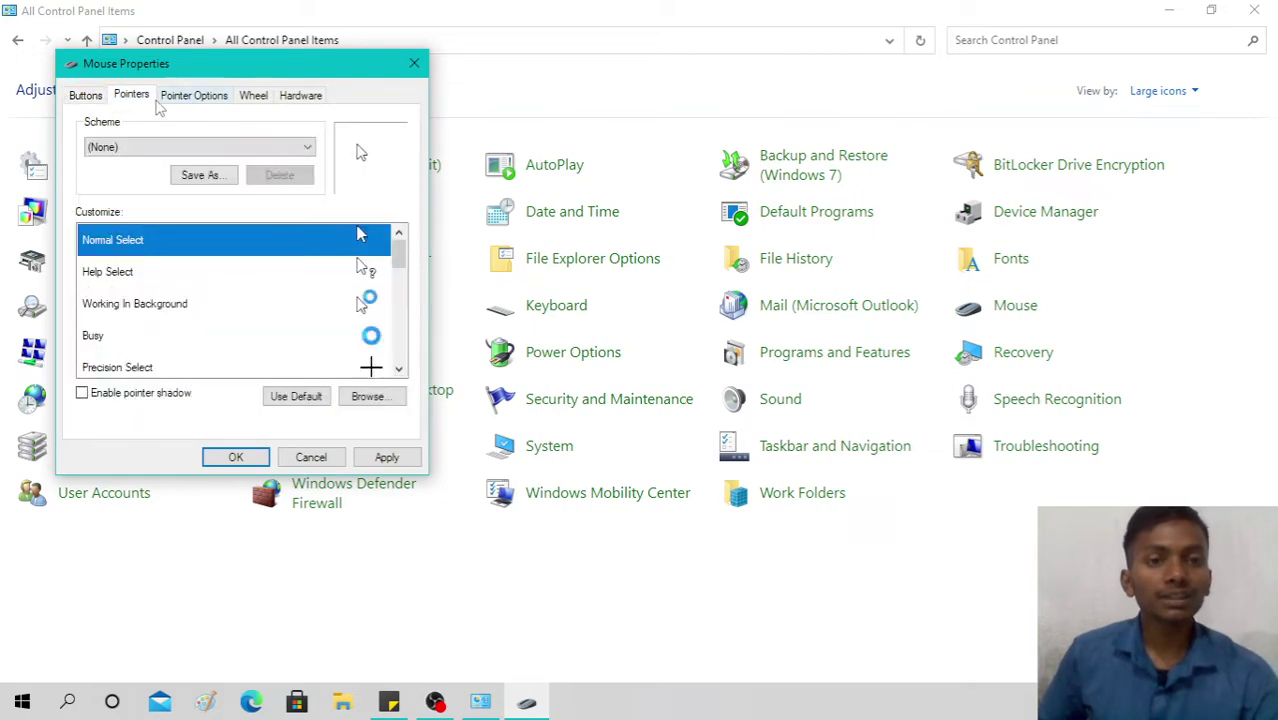
pyautogui.press('Down')
pyautogui.press('Down')
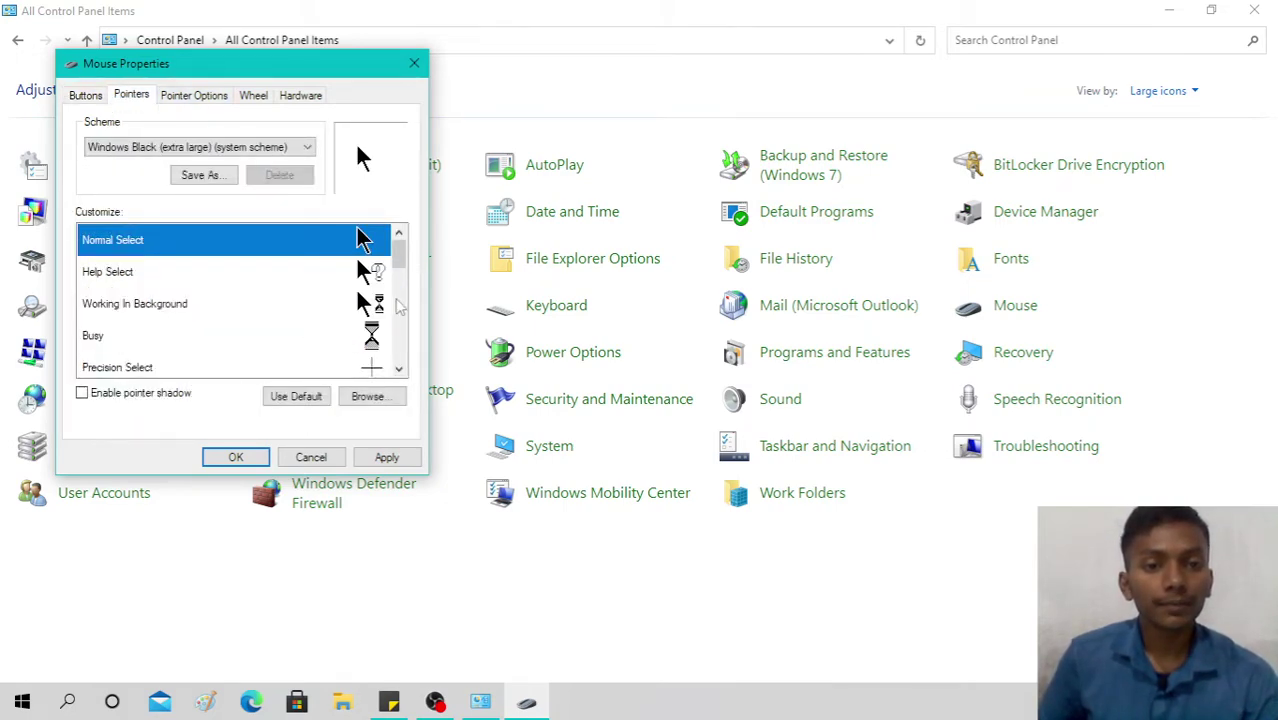
pyautogui.click(362, 277)
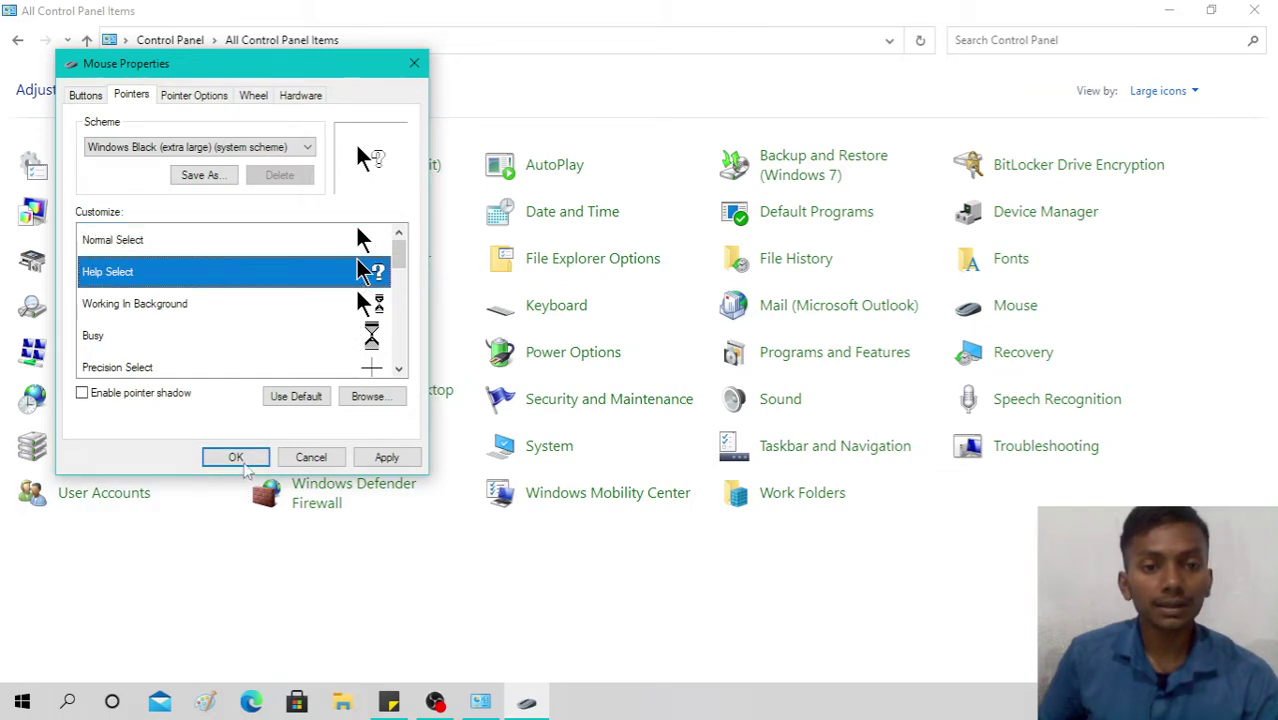
pyautogui.click(236, 457)
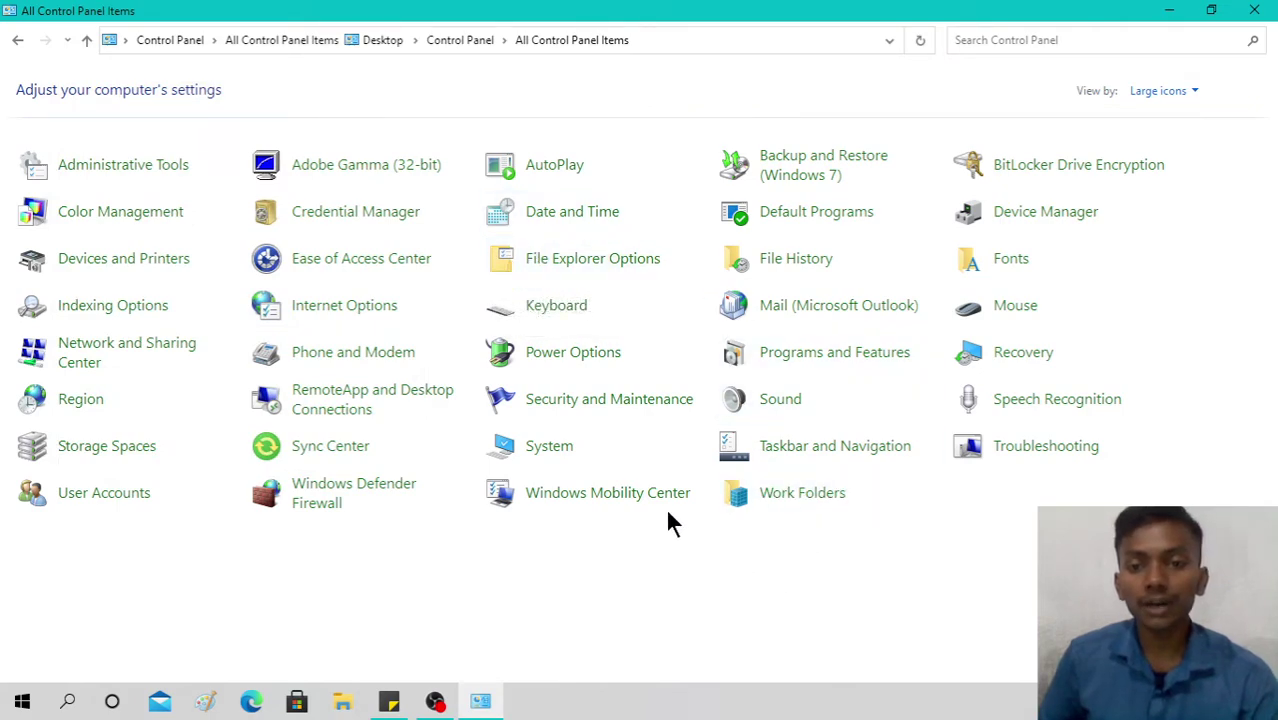
# Reopen the Mouse properties, set the pointer scheme back to (None) and save the change.
pyautogui.click(1013, 310)
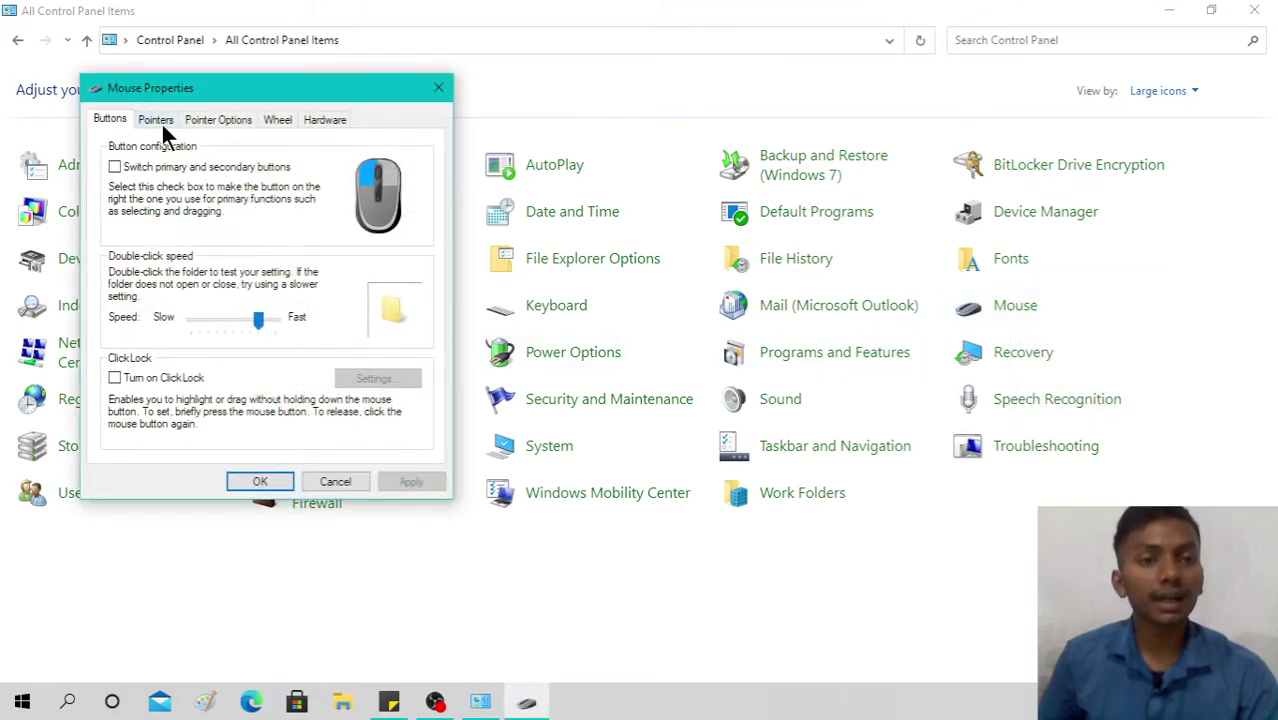
pyautogui.click(158, 121)
pyautogui.press('Up')
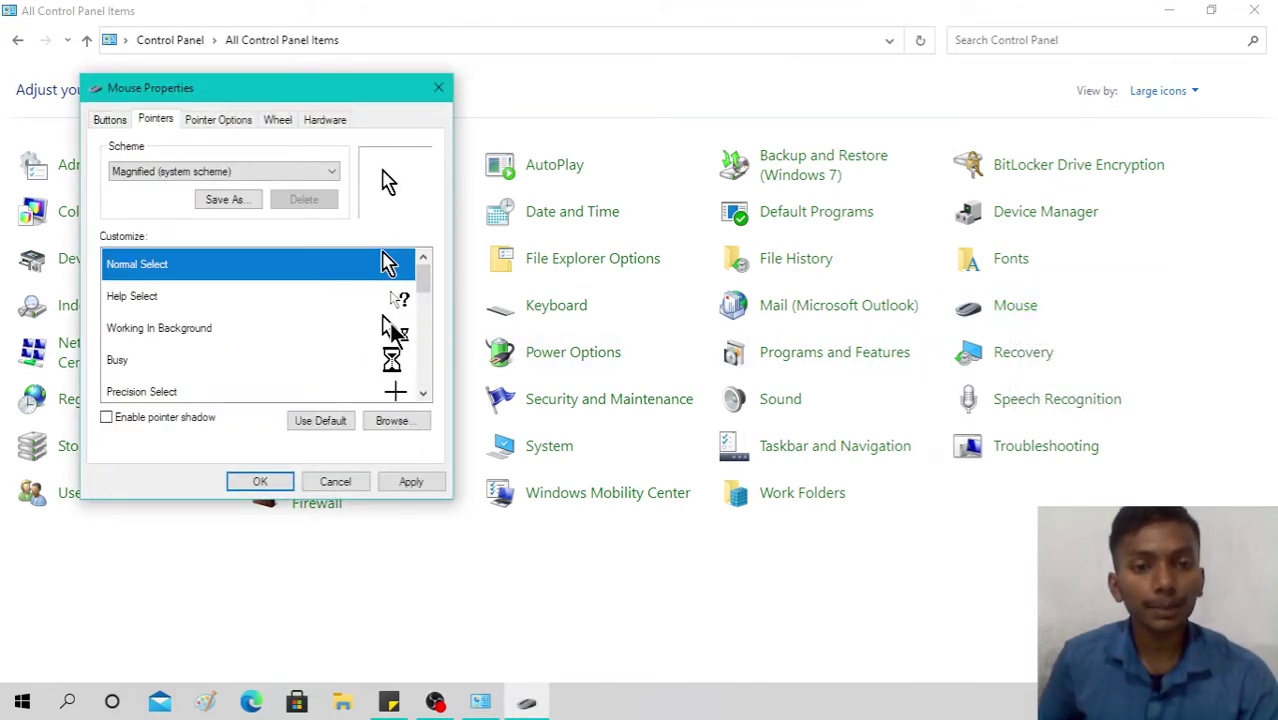
pyautogui.press('Up')
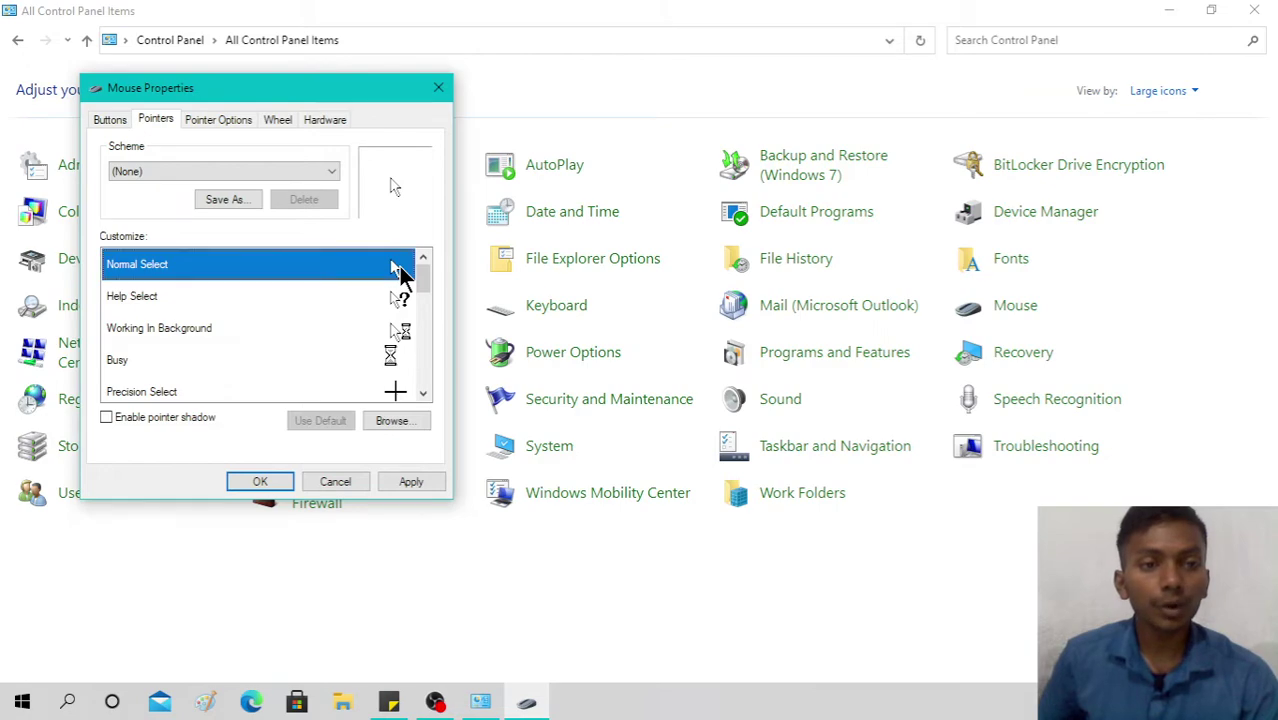
pyautogui.click(259, 482)
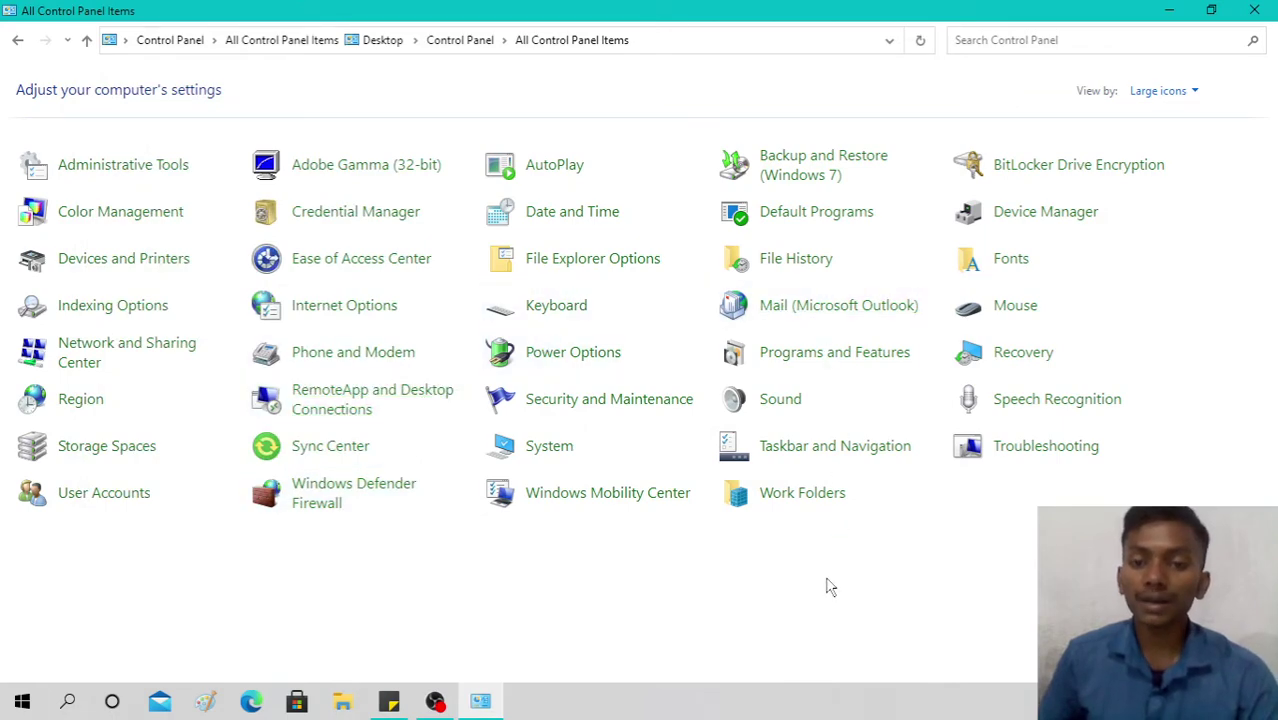
# Review the pointer options, wheel and hardware settings in the Mouse properties, including the ELAN pointing device's properties.
pyautogui.click(1015, 306)
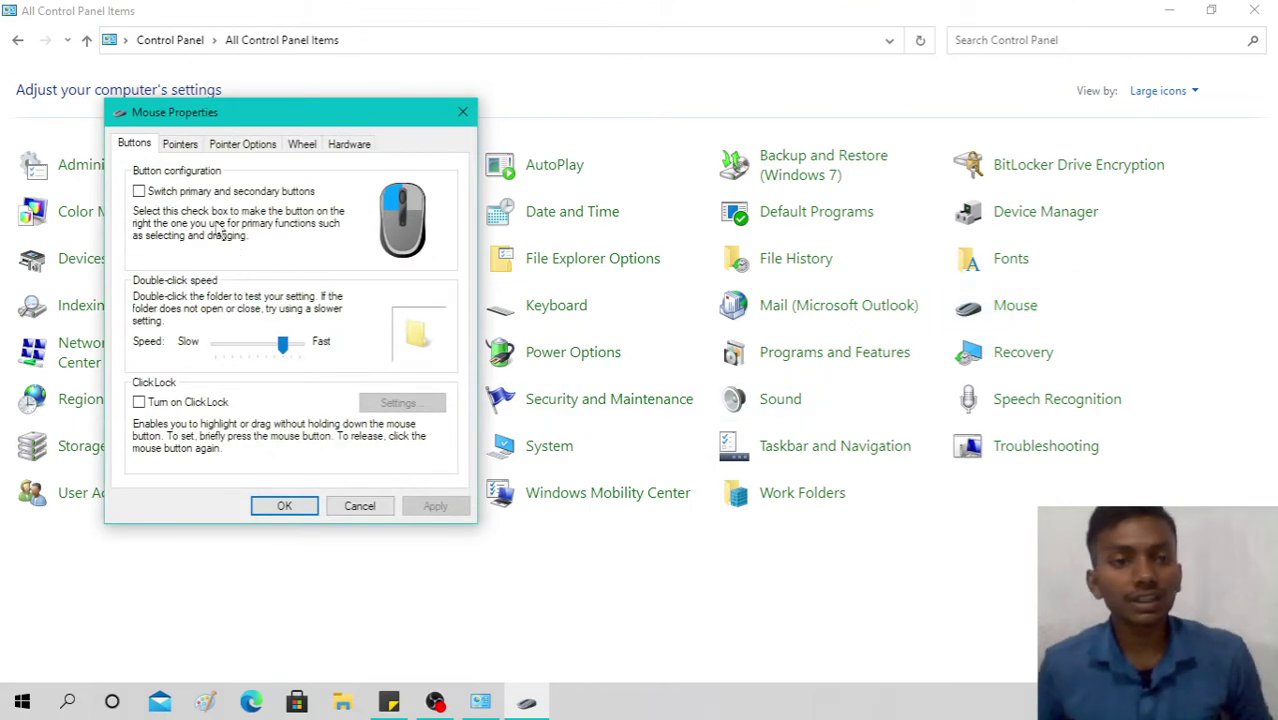
pyautogui.click(220, 148)
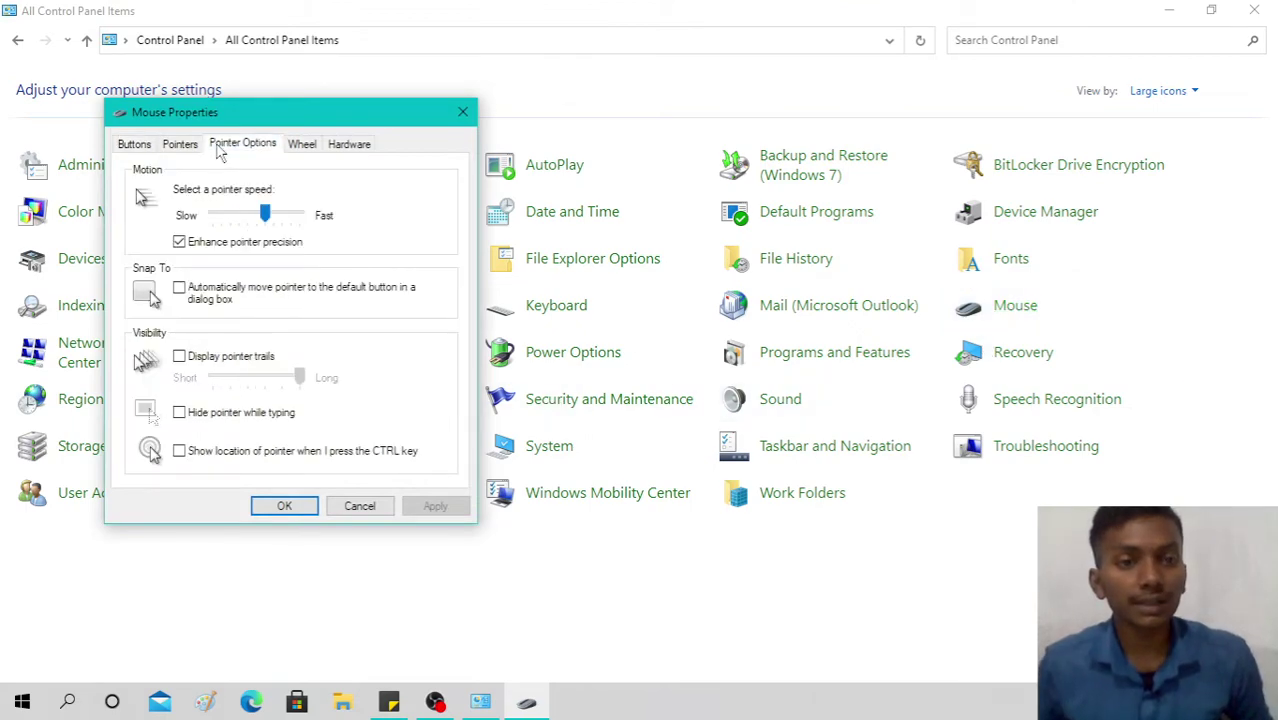
pyautogui.click(304, 146)
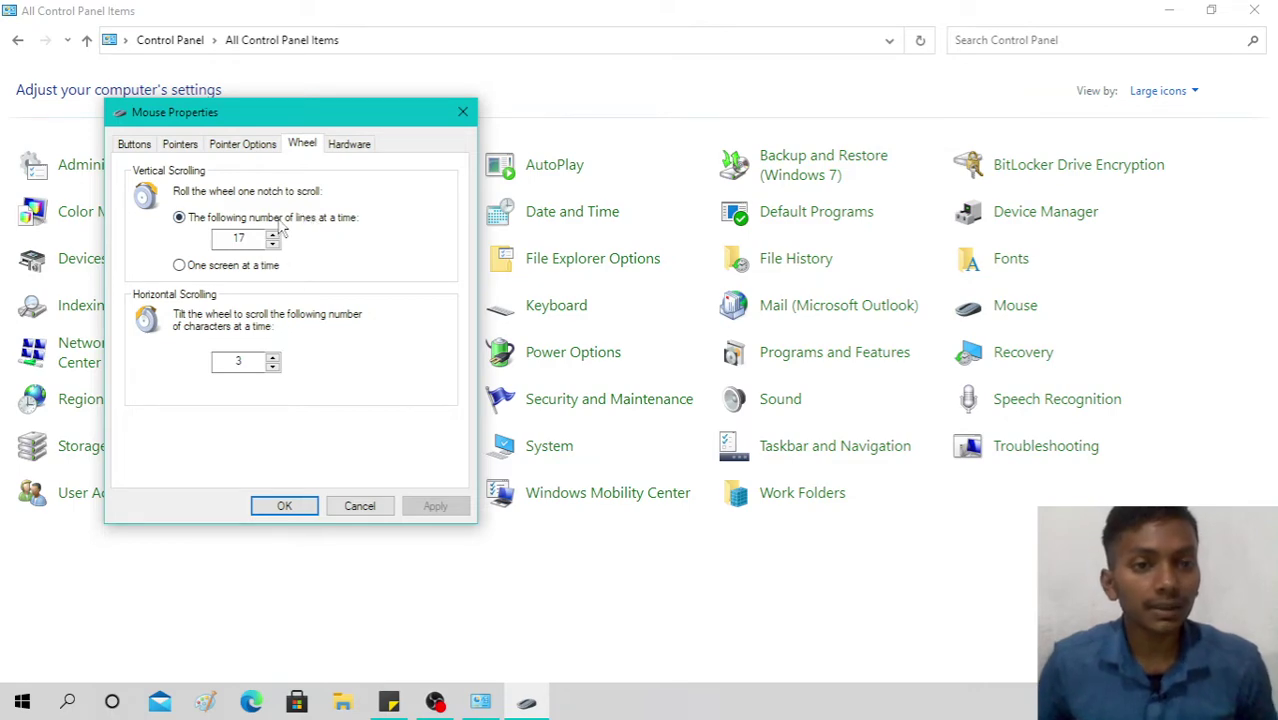
pyautogui.click(349, 144)
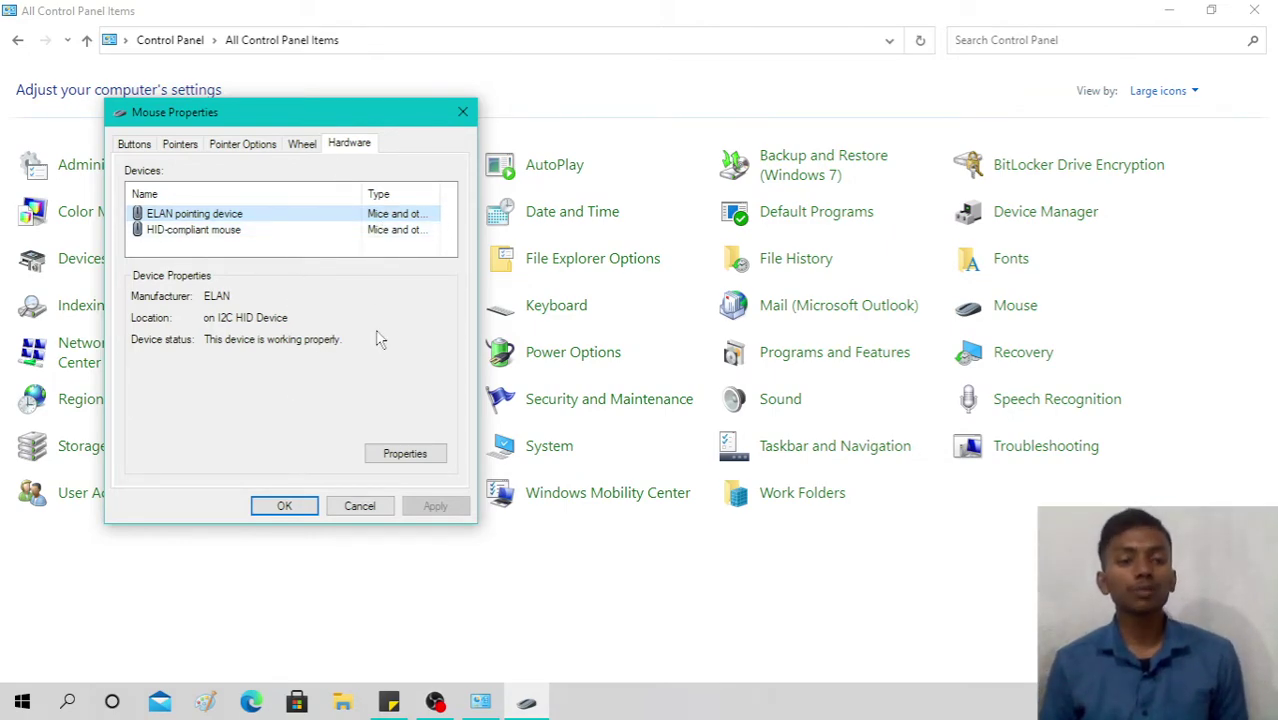
pyautogui.click(404, 454)
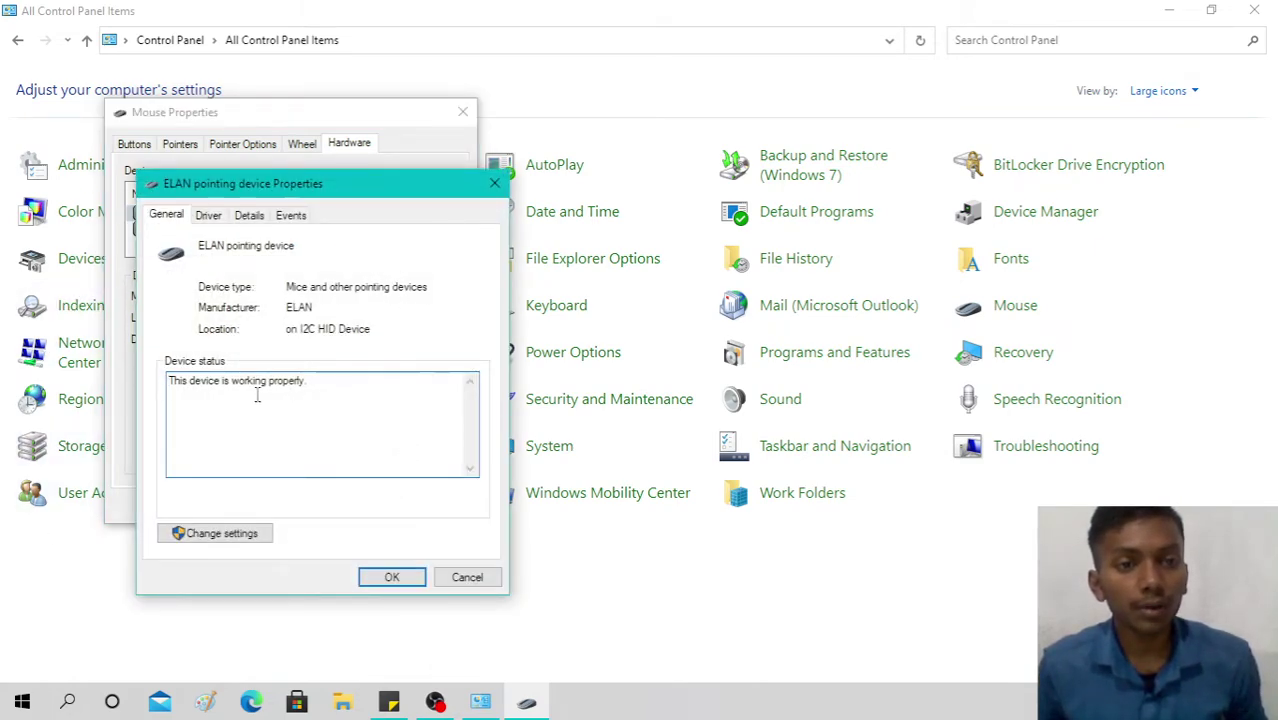
pyautogui.click(494, 183)
# Turn on Display pointer trails in the mouse's pointer options and confirm the settings.
pyautogui.click(257, 147)
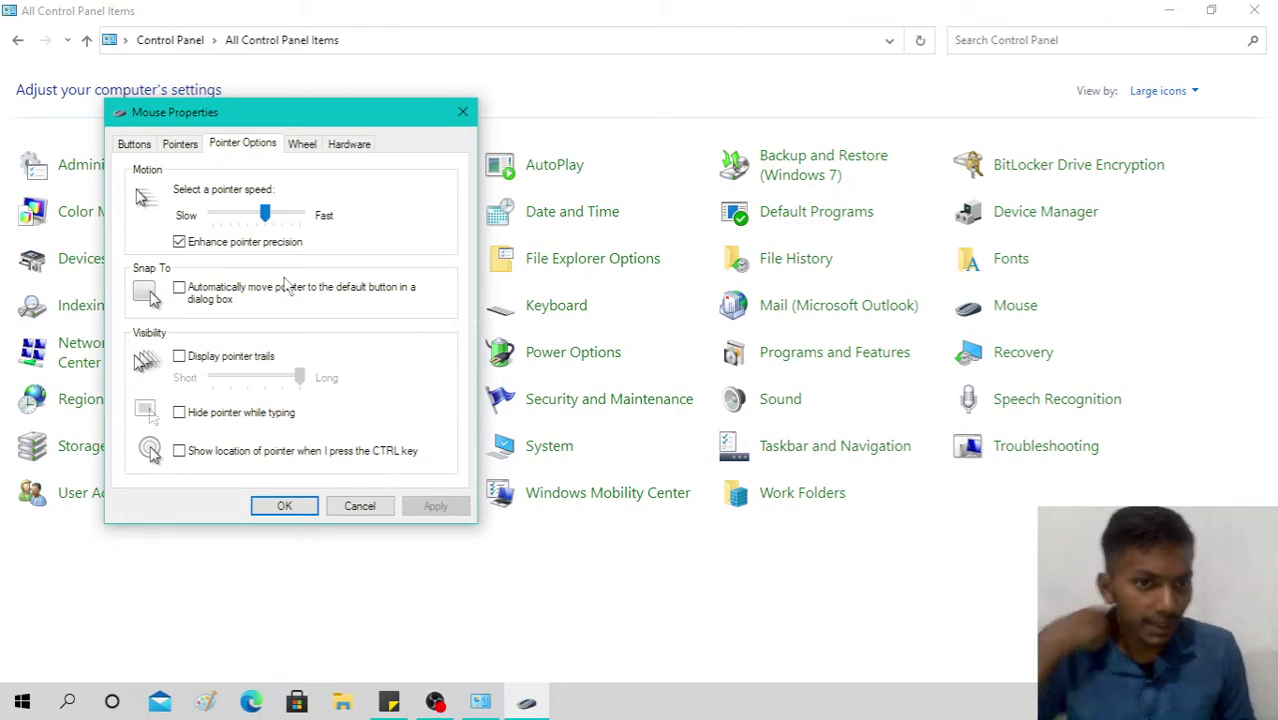
pyautogui.click(189, 358)
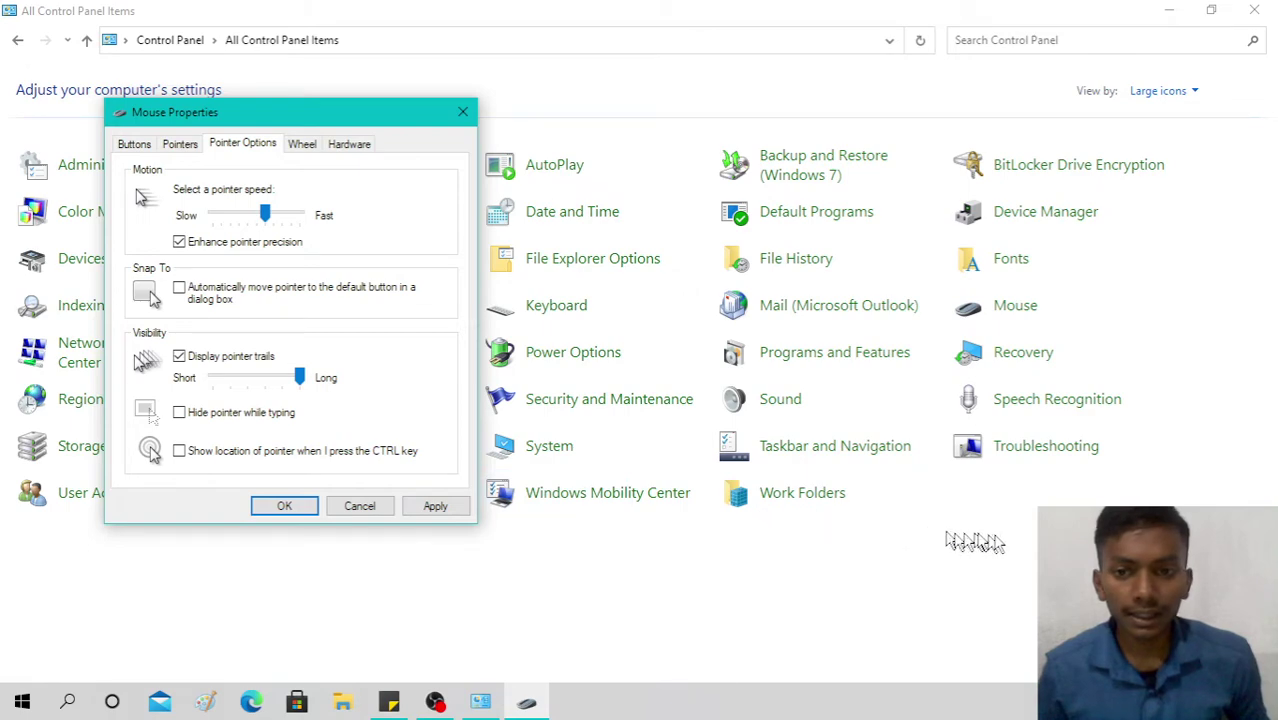
pyautogui.press('Return')
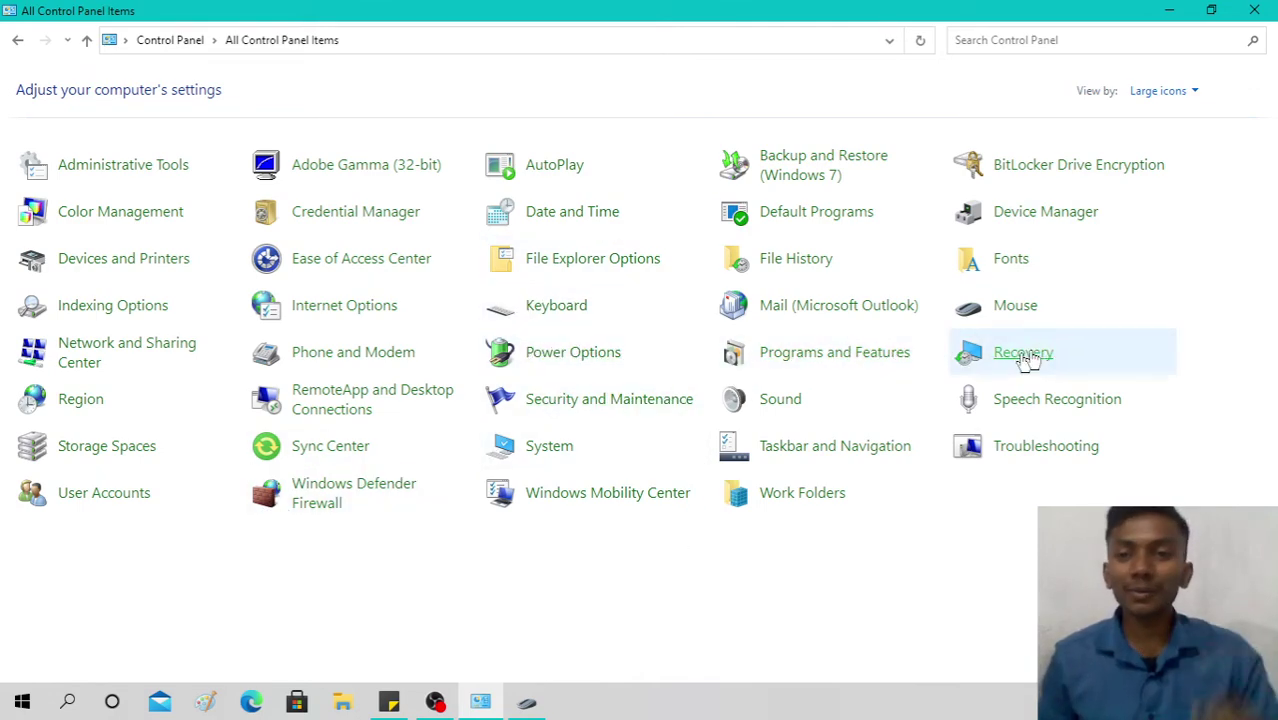
# Turn off Display pointer trails, turn on Show location of pointer when I press the CTRL key, and confirm the mouse properties.
pyautogui.click(1045, 325)
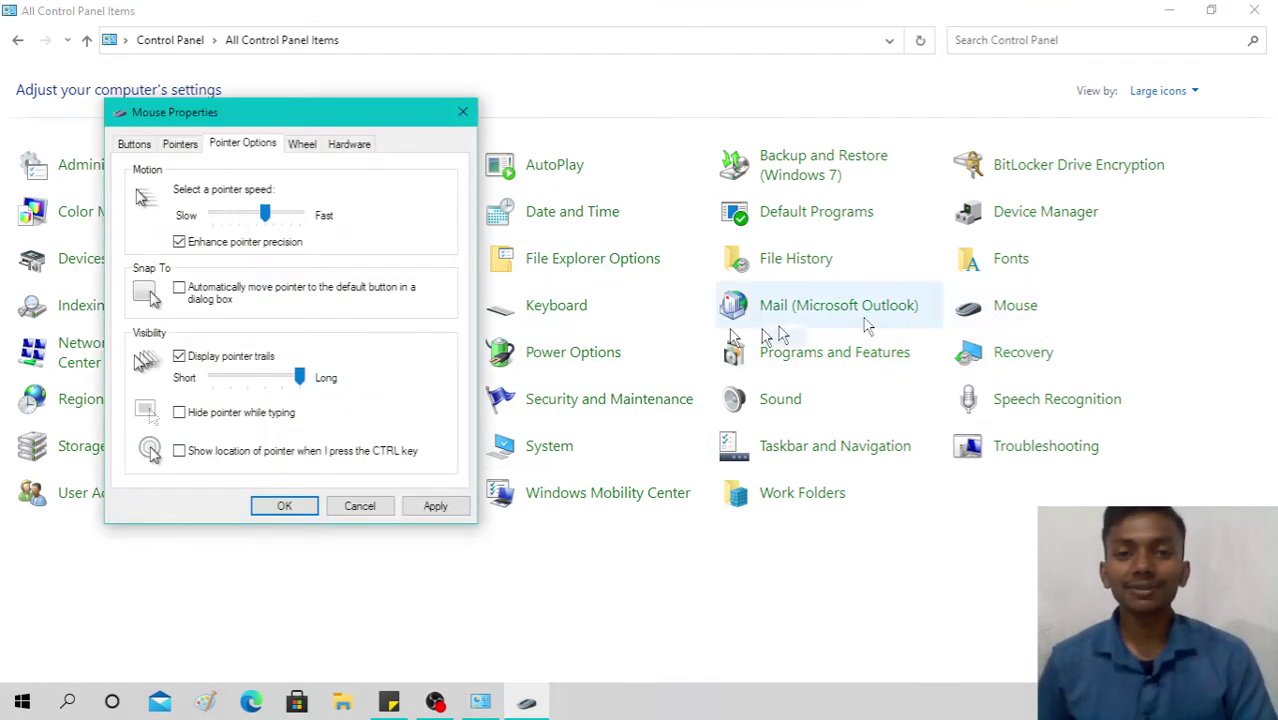
pyautogui.click(179, 357)
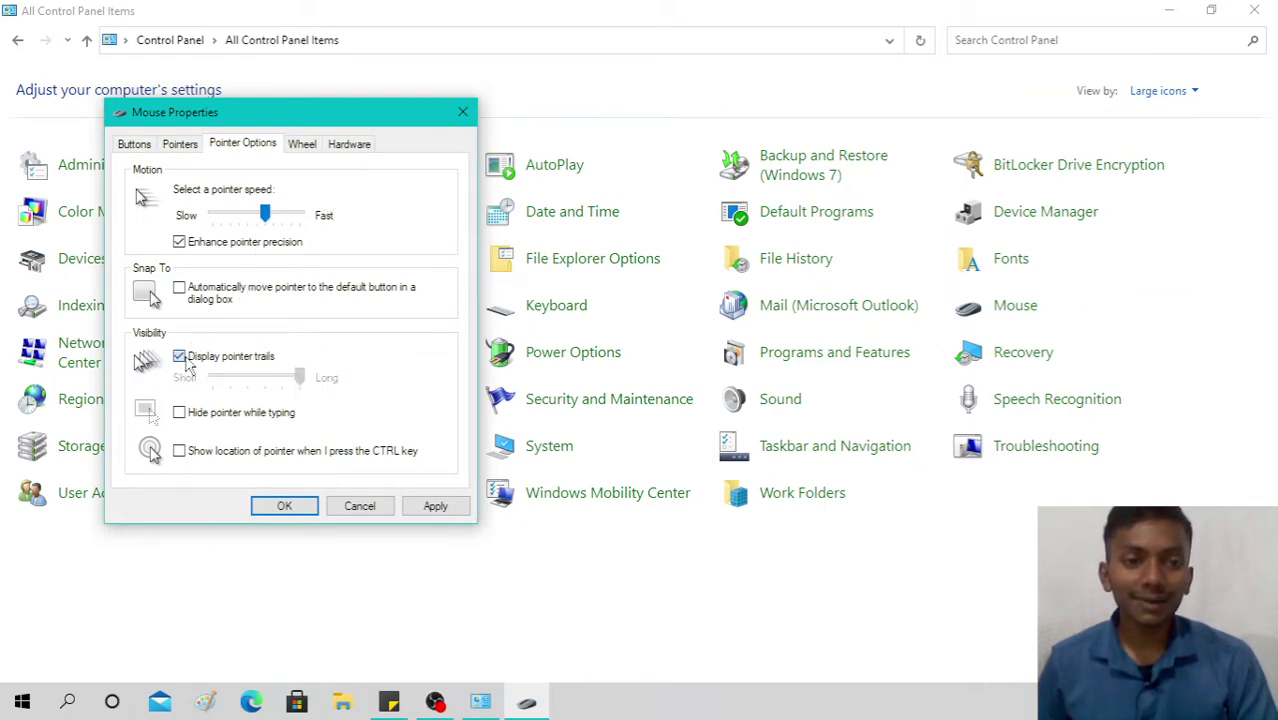
pyautogui.click(179, 451)
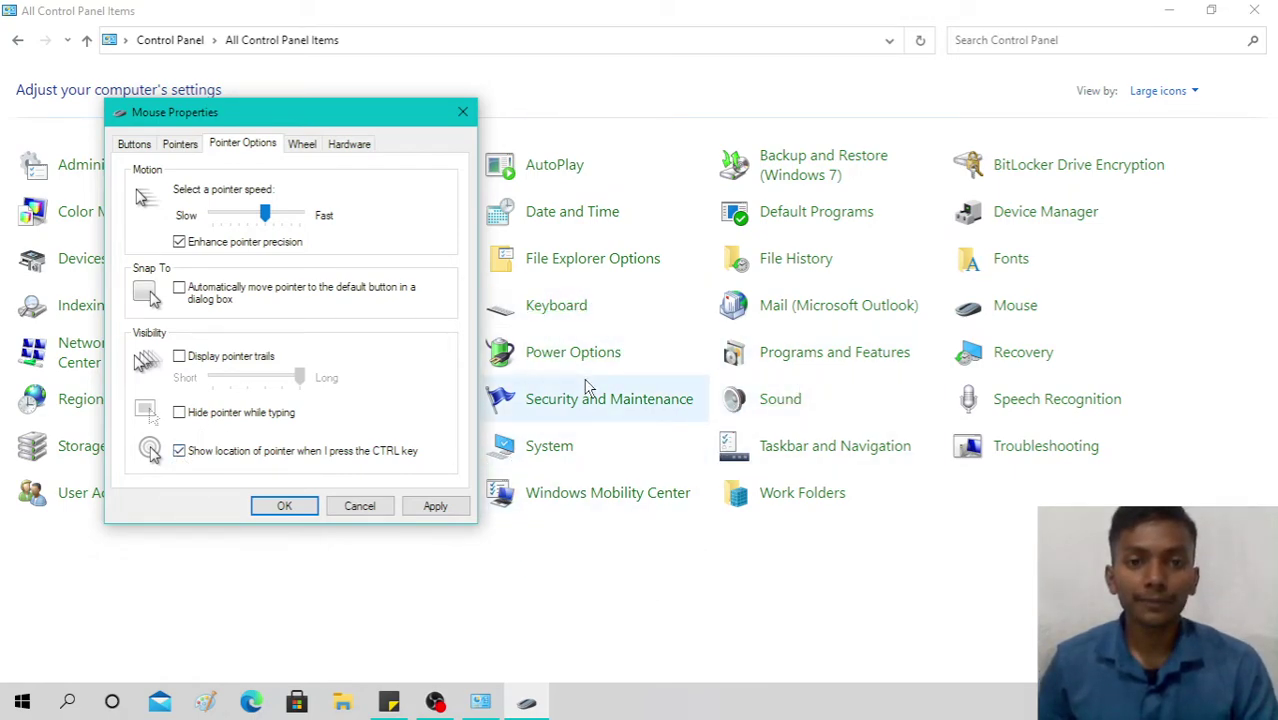
pyautogui.click(290, 506)
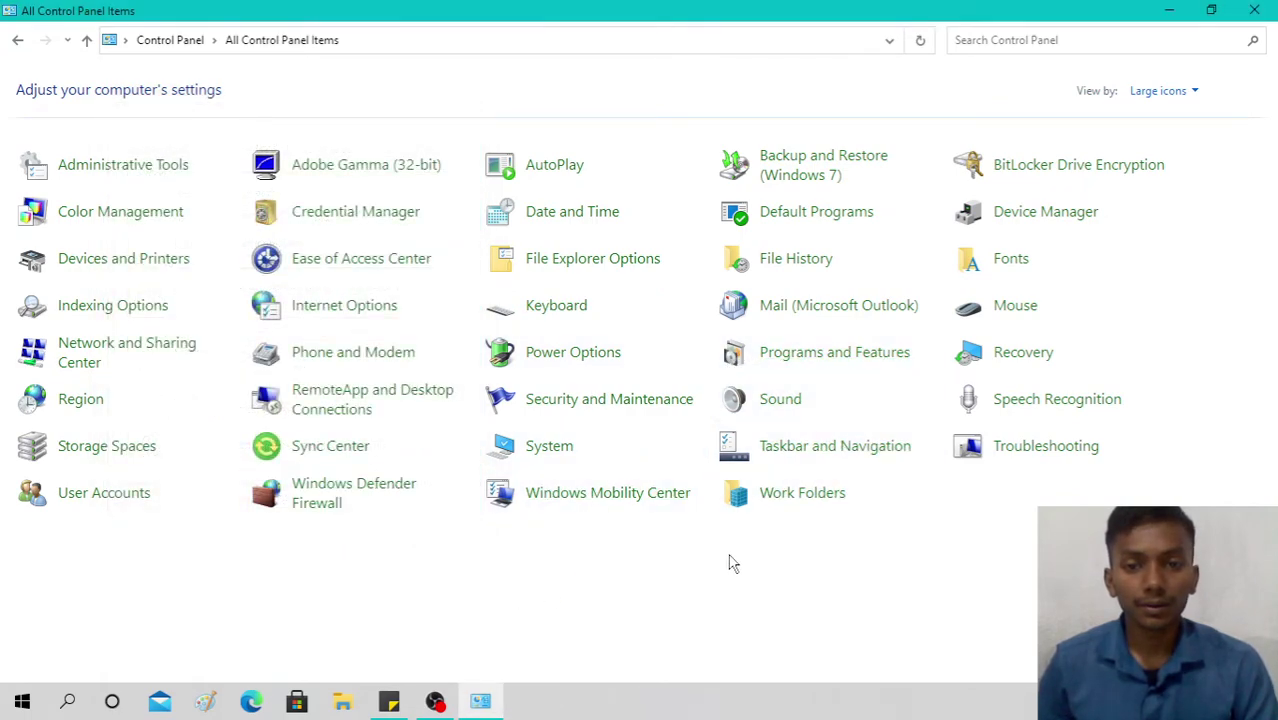
# Reopen the mouse's pointer options, turn off Show location of pointer when I press the CTRL key, and toggle Hide pointer while typing on and off.
pyautogui.click(1018, 315)
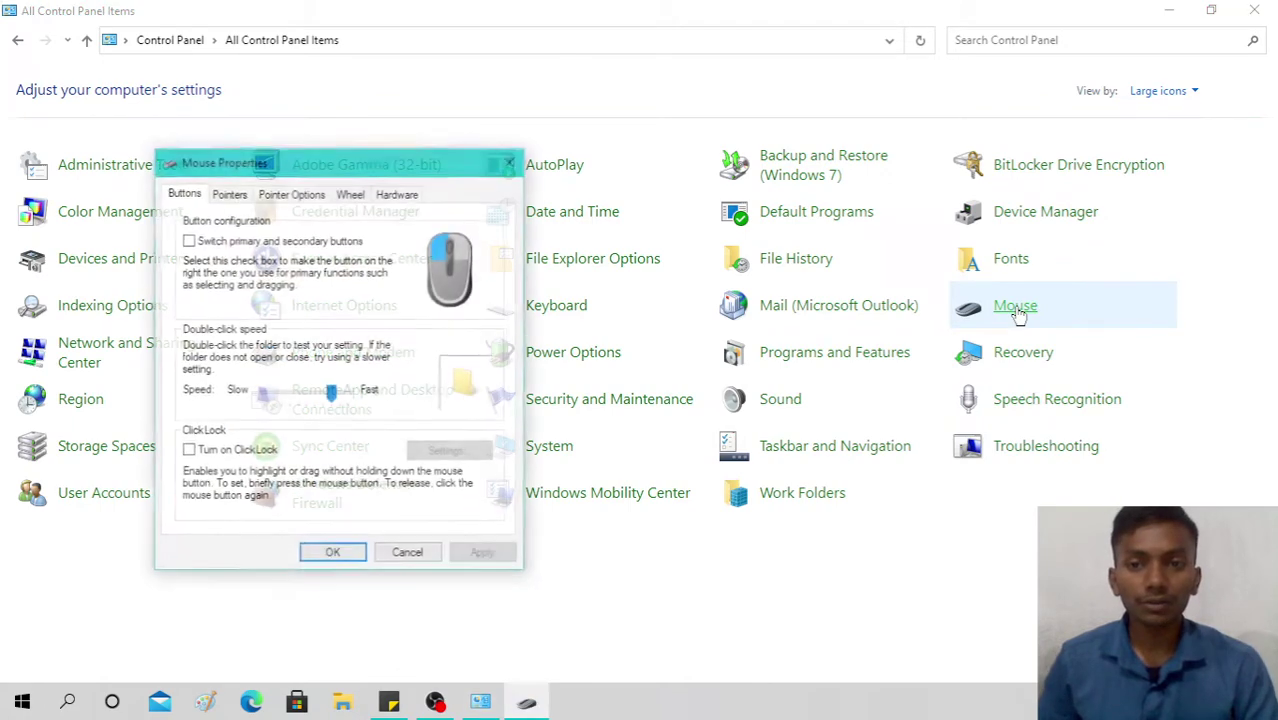
pyautogui.click(320, 199)
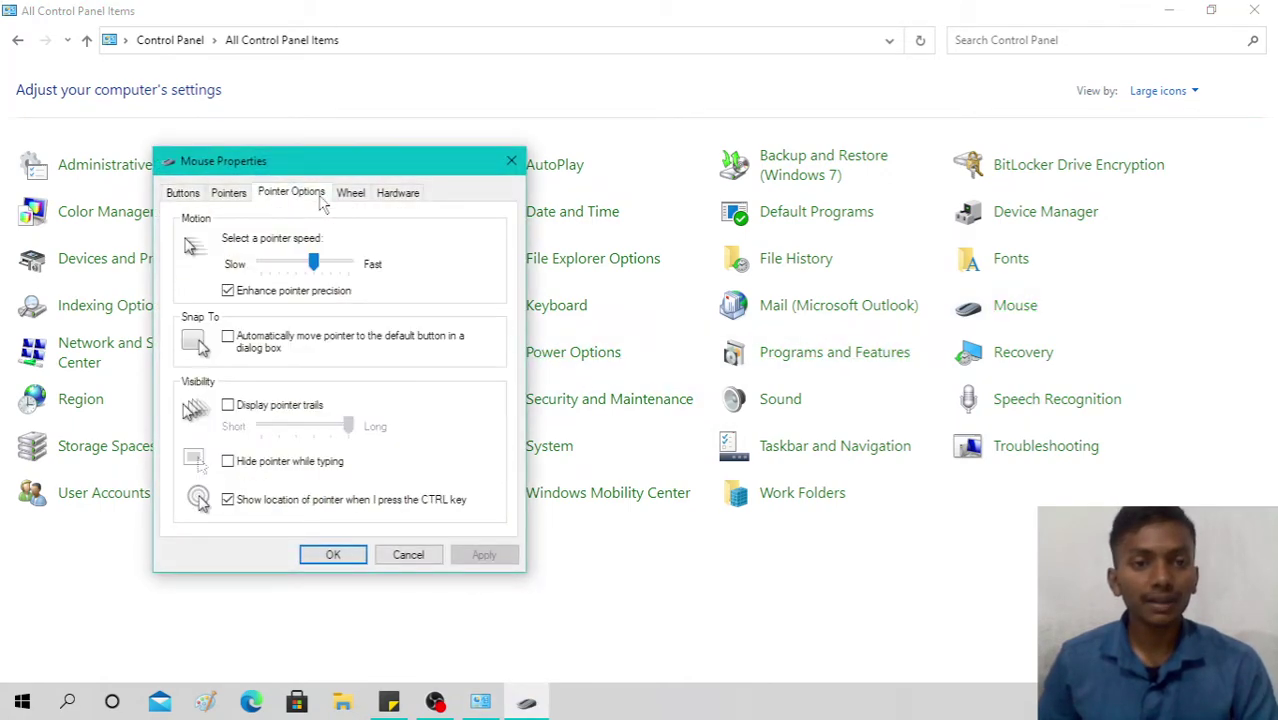
pyautogui.click(228, 500)
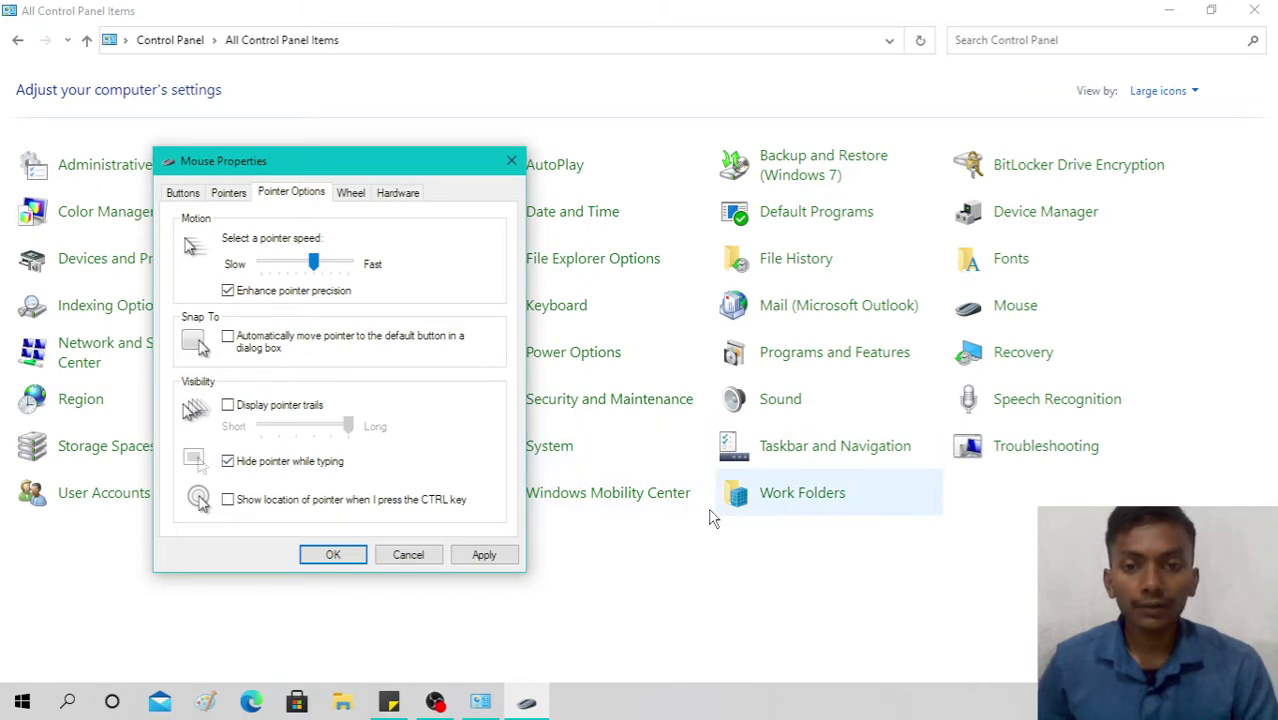
pyautogui.click(287, 463)
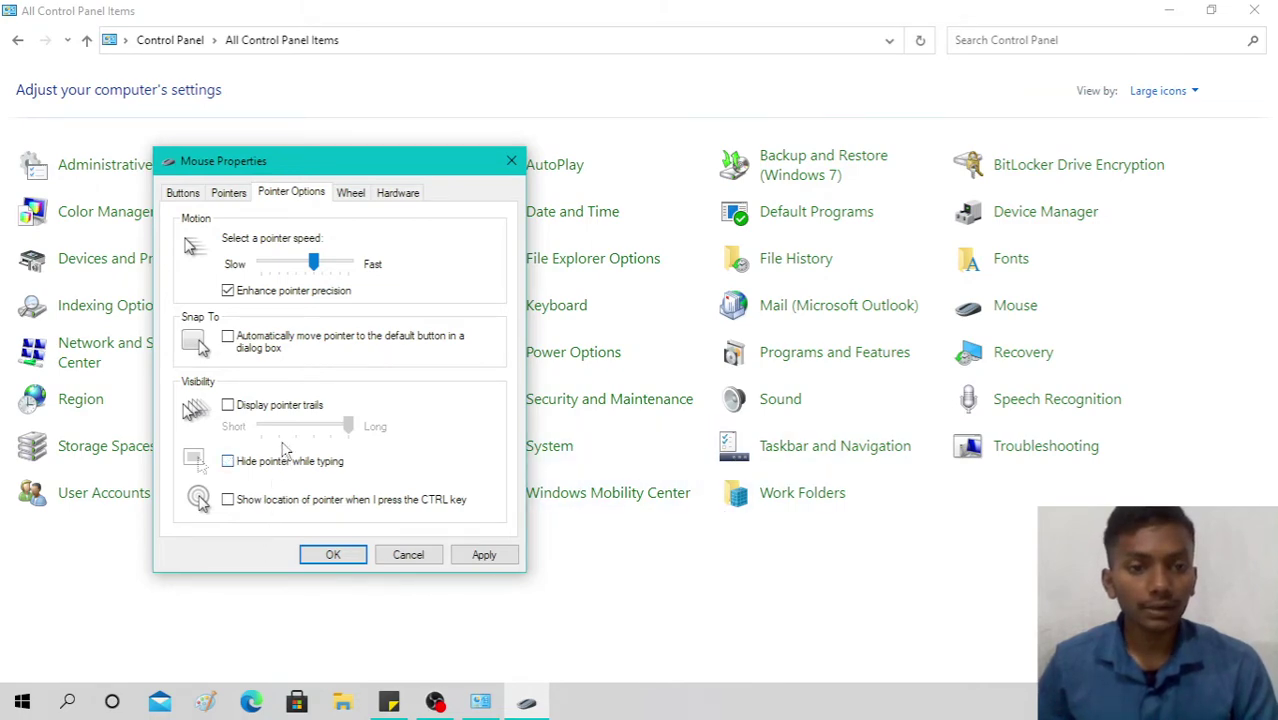
# Set the mouse pointer scheme to Windows Default (system scheme), preview the Working In Background pointer and save the mouse properties.
pyautogui.click(228, 192)
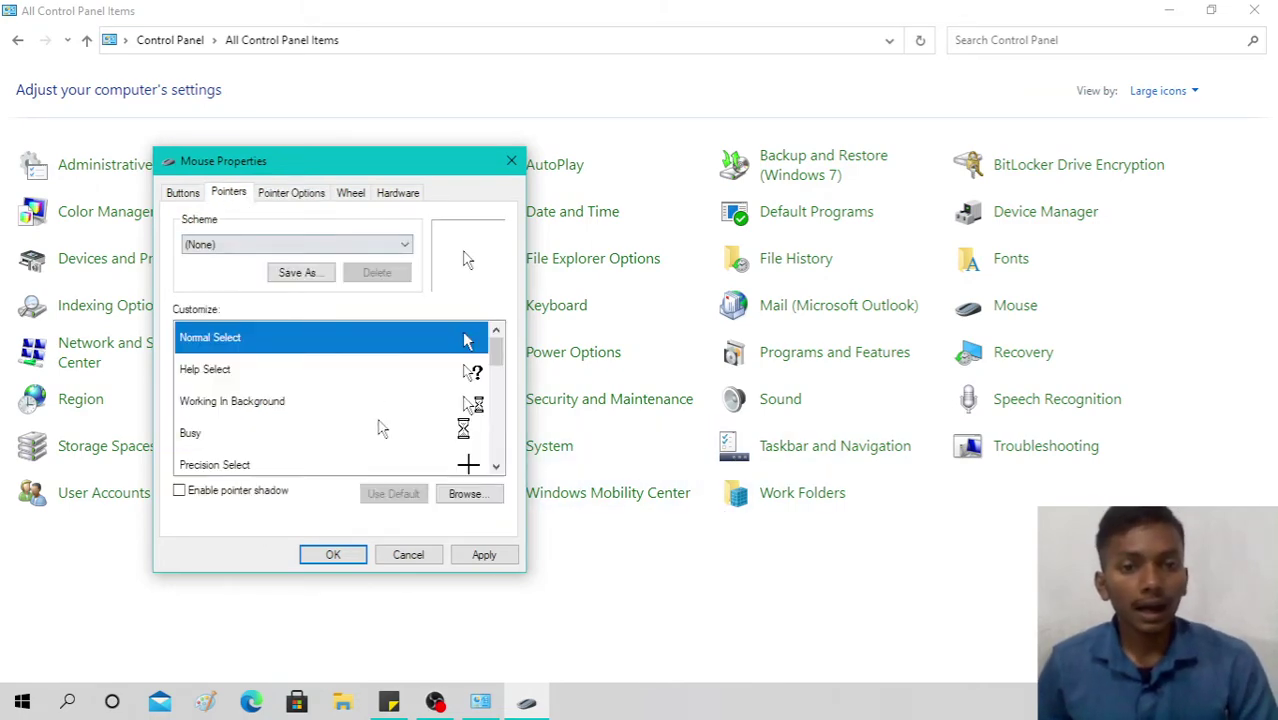
pyautogui.press('Down')
pyautogui.press('Down')
pyautogui.press('Down')
pyautogui.press('Down')
pyautogui.press('Down')
pyautogui.press('Down')
pyautogui.press('Down')
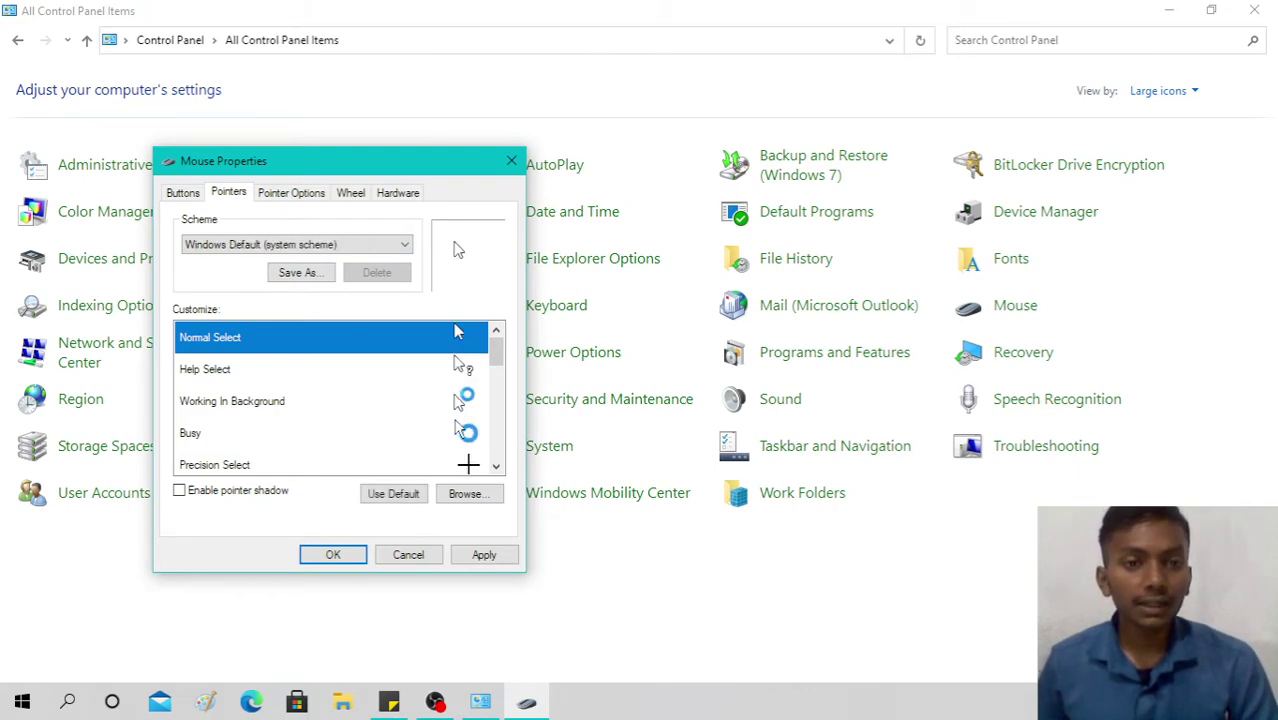
pyautogui.click(463, 402)
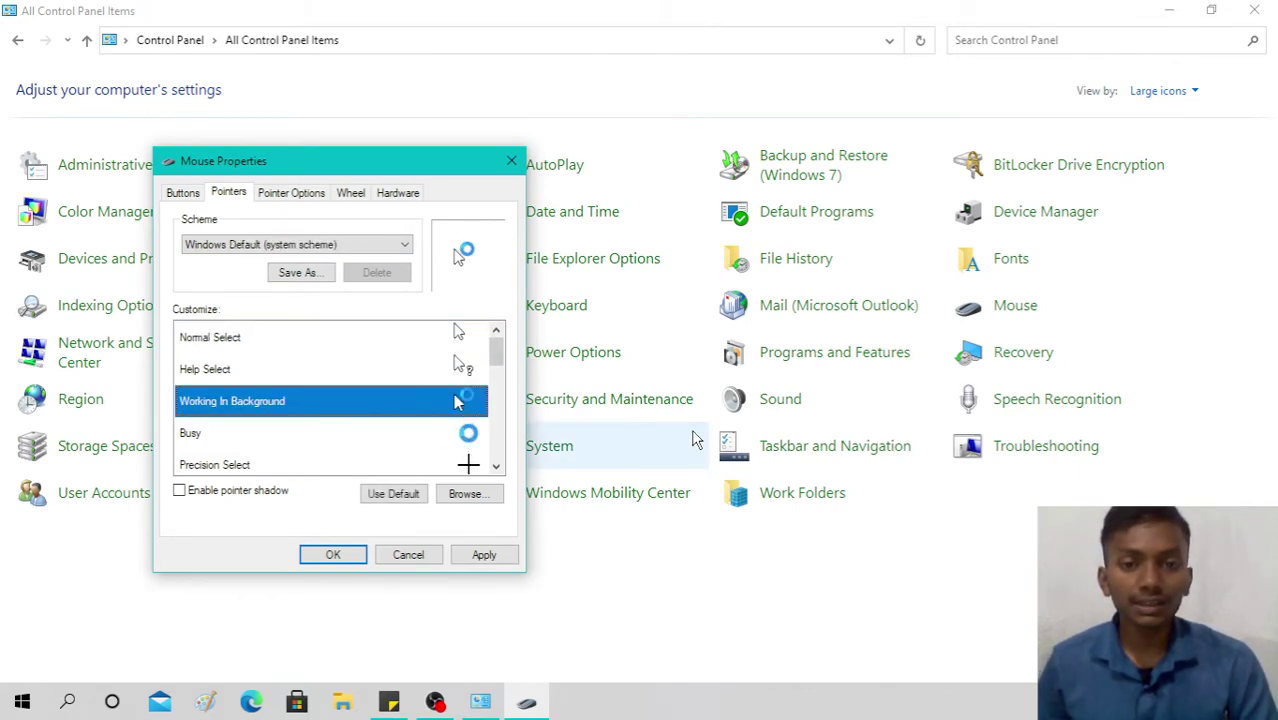
pyautogui.click(333, 556)
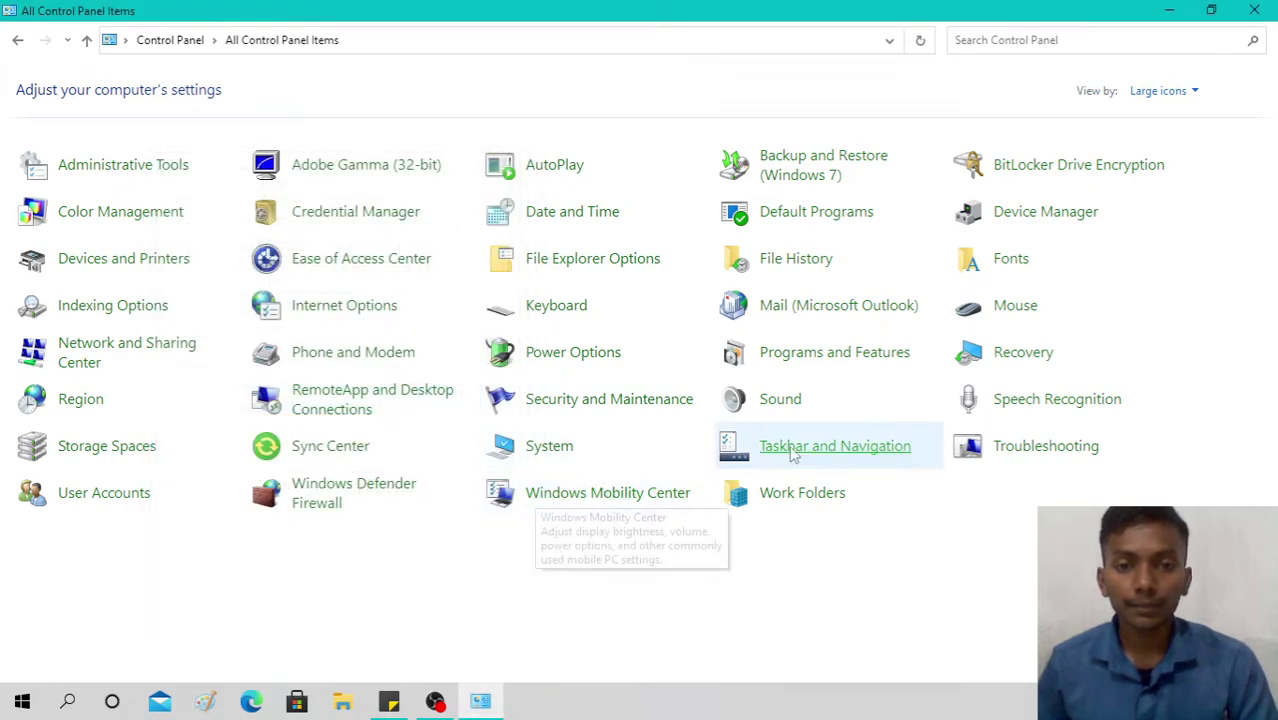
# Reopen the Mouse properties to check the pointer options and preview the Busy pointer, and close the dialog.
pyautogui.click(1007, 313)
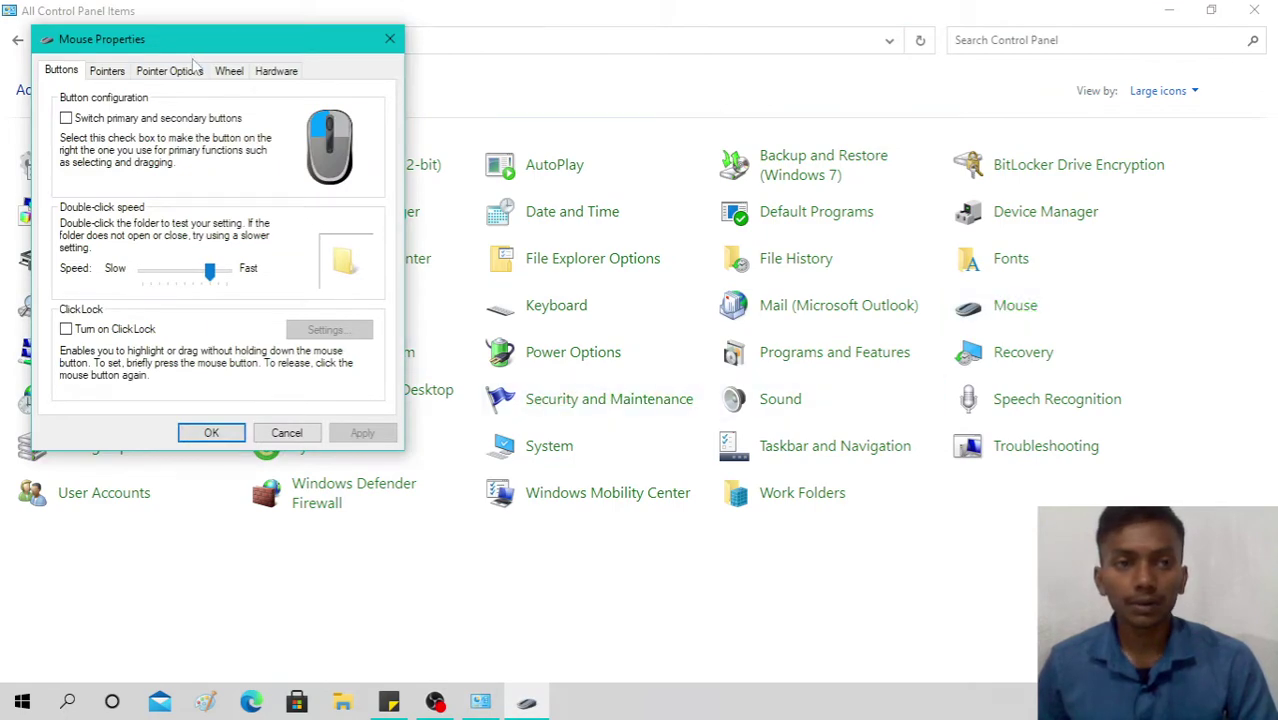
pyautogui.click(198, 71)
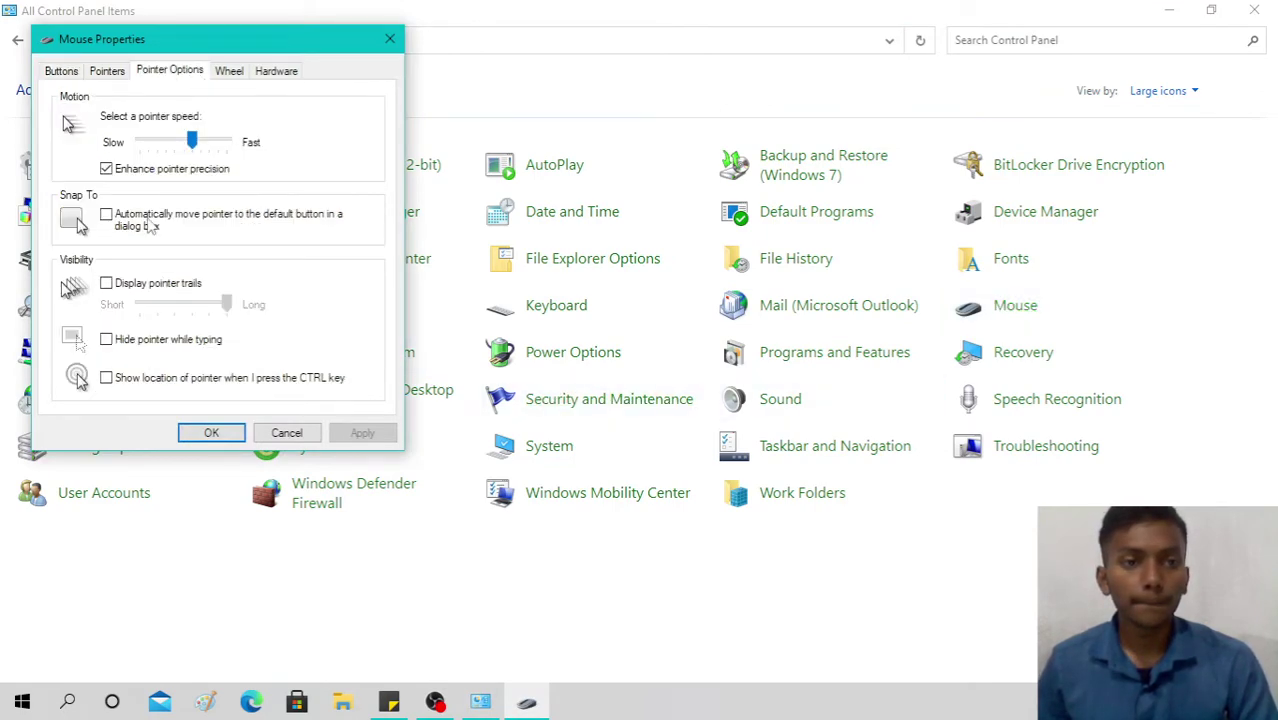
pyautogui.click(111, 69)
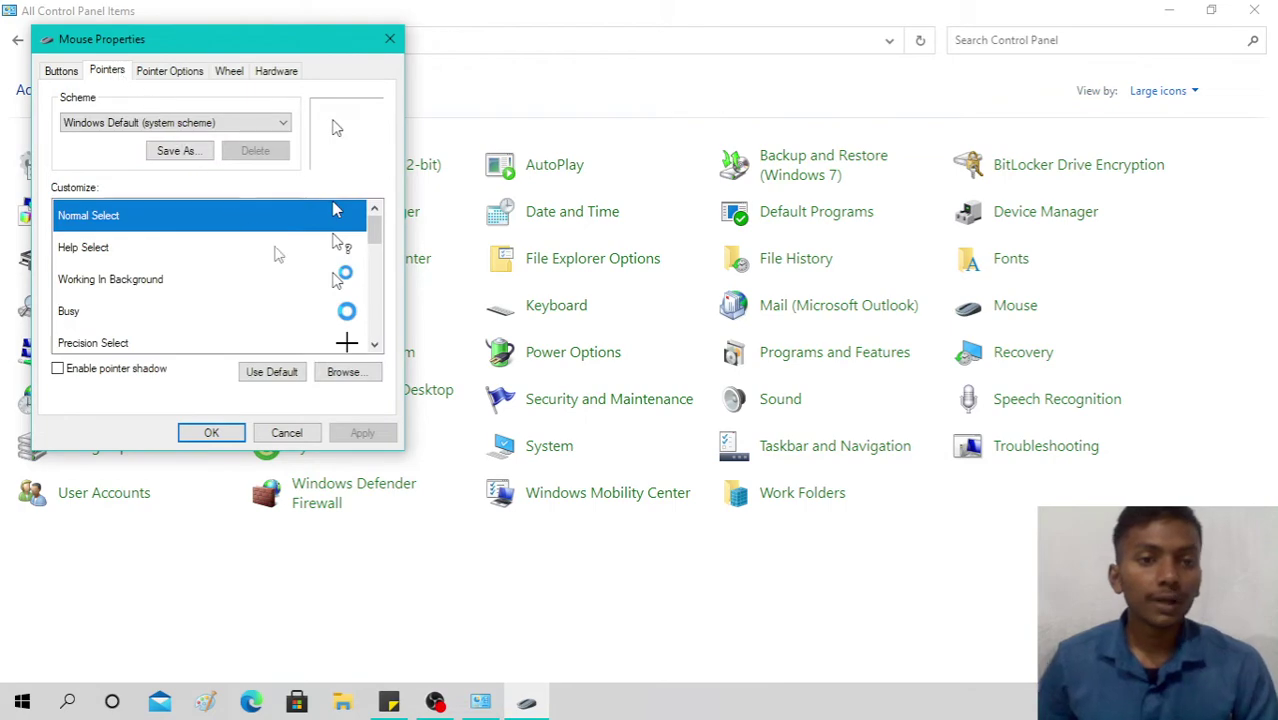
pyautogui.click(345, 311)
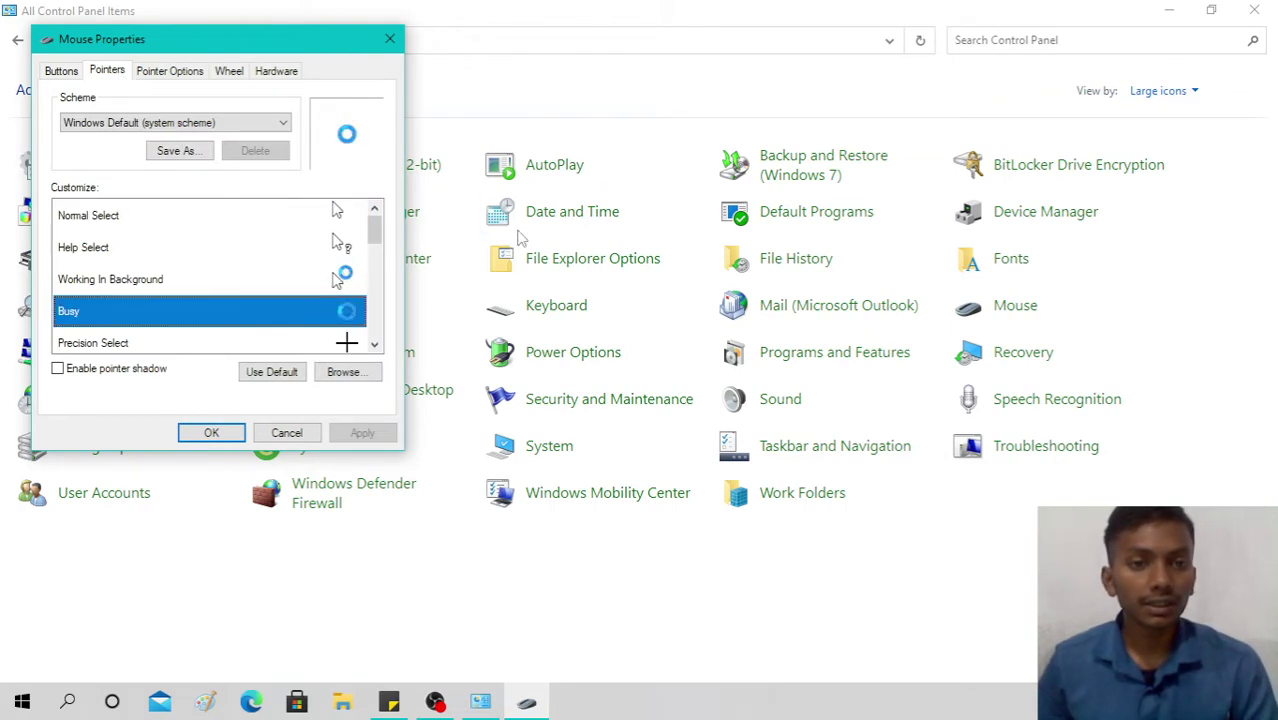
pyautogui.click(236, 435)
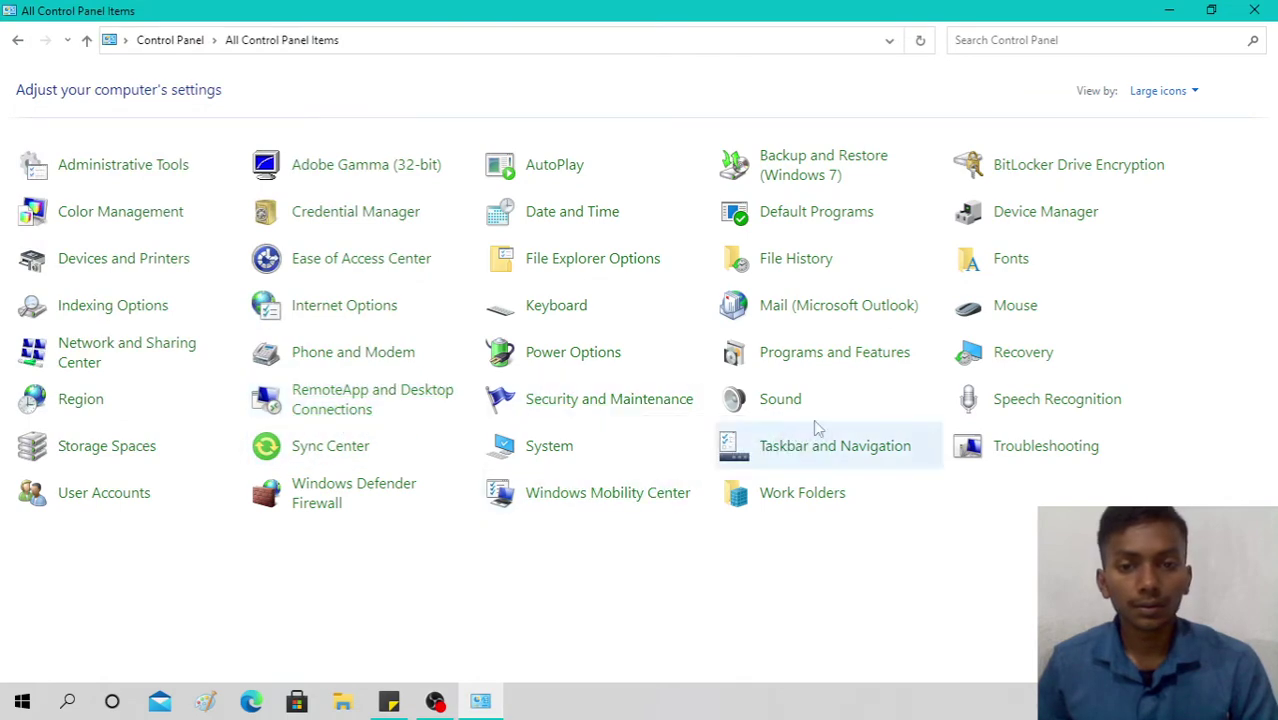
# Browse the full list of customizable pointers in the Mouse properties, from Normal Select to Person Select, and close the dialog.
pyautogui.click(1012, 306)
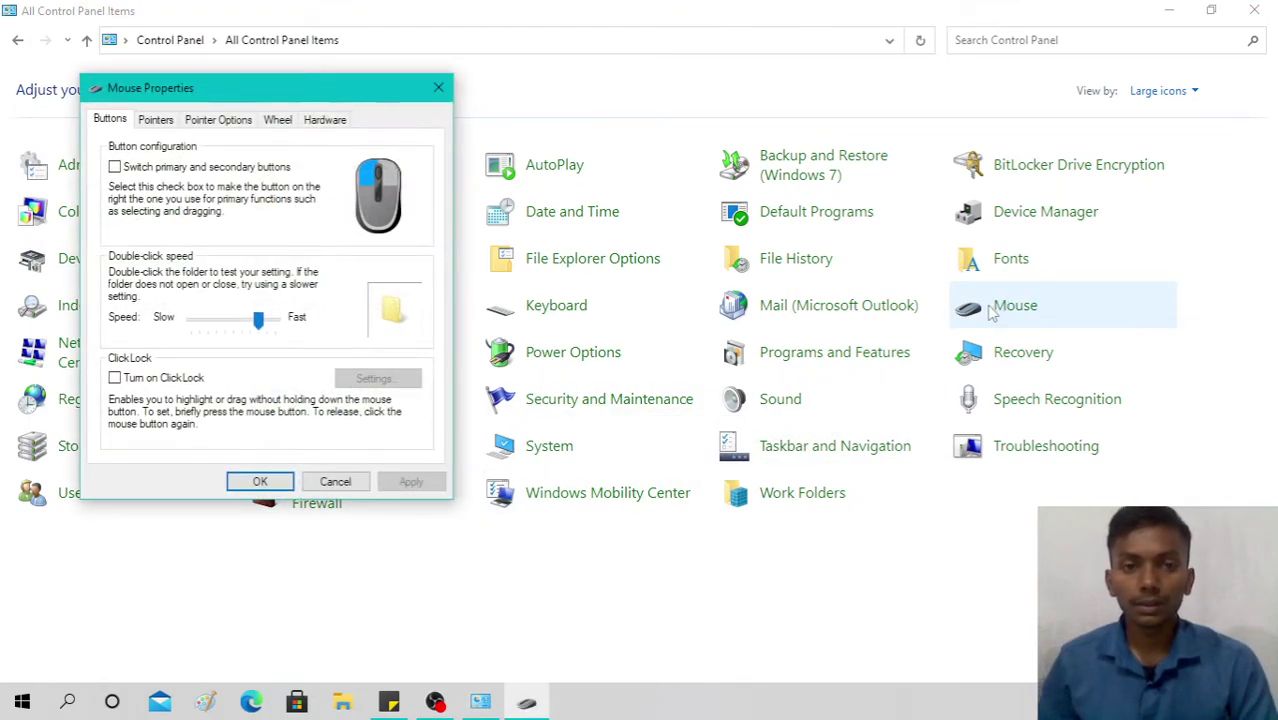
pyautogui.click(214, 121)
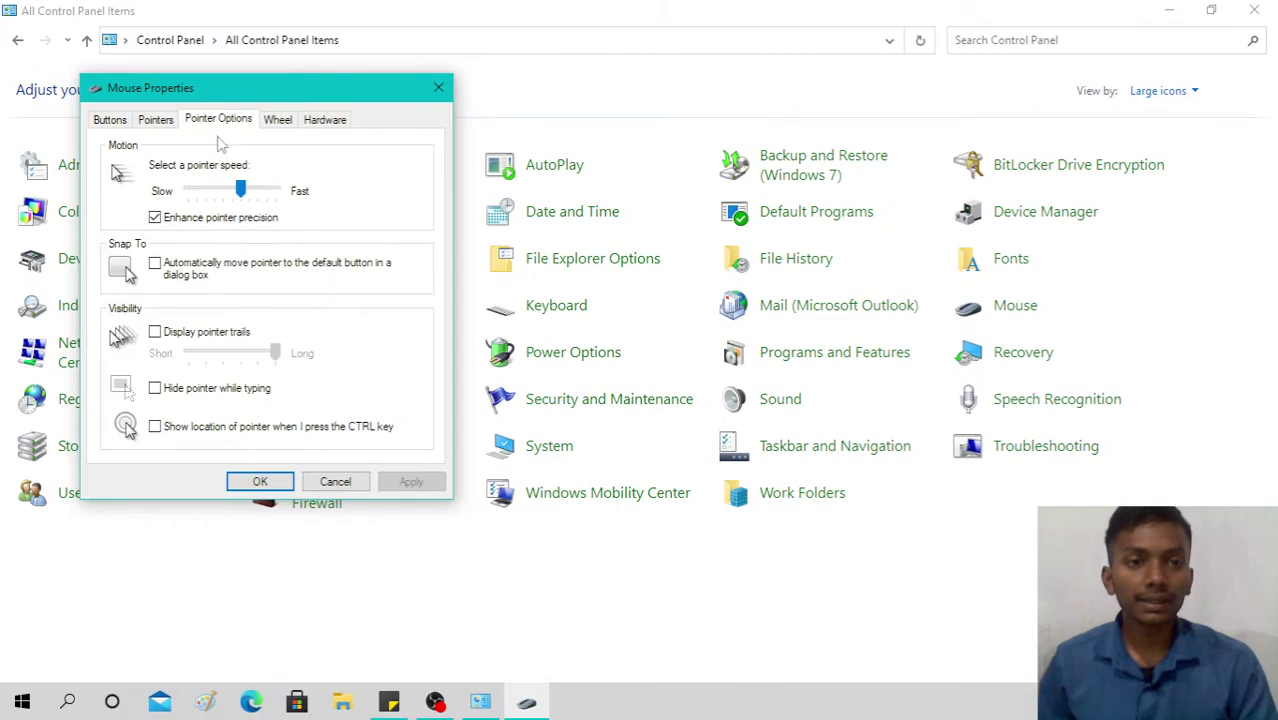
pyautogui.click(156, 121)
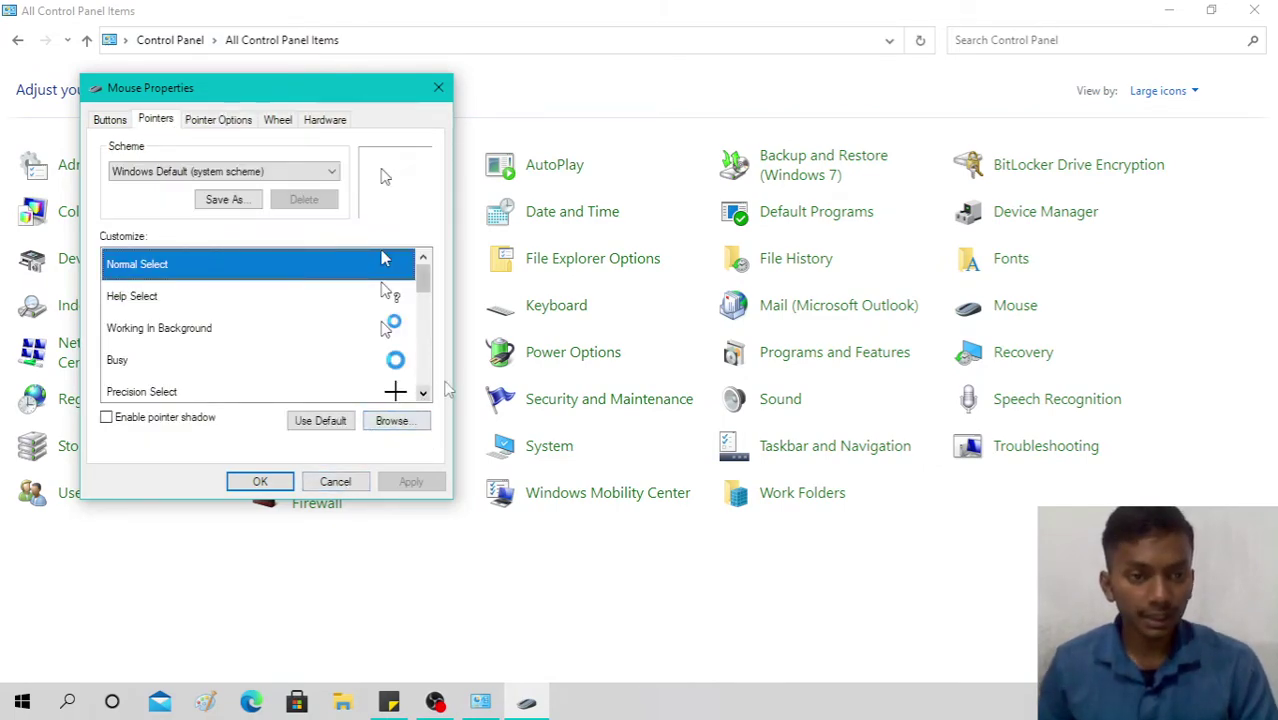
pyautogui.scroll(-4, 425, 388)
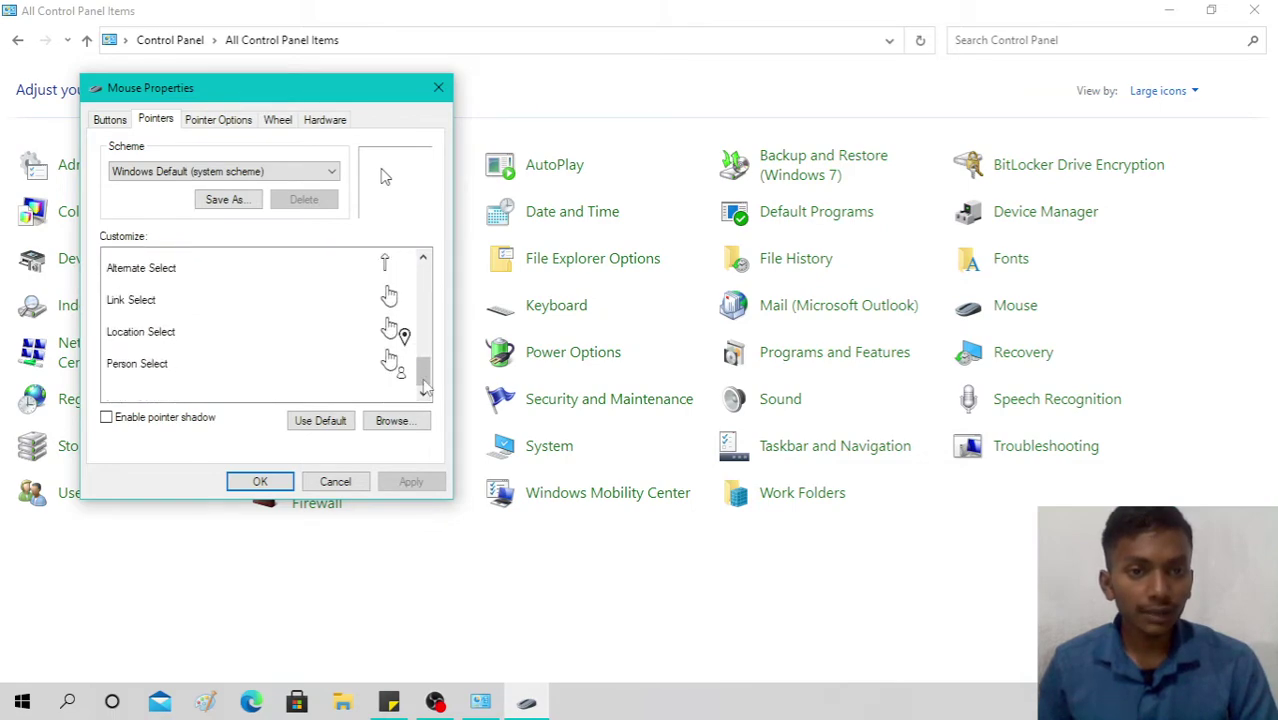
pyautogui.scroll(3, 425, 388)
pyautogui.scroll(-3, 425, 388)
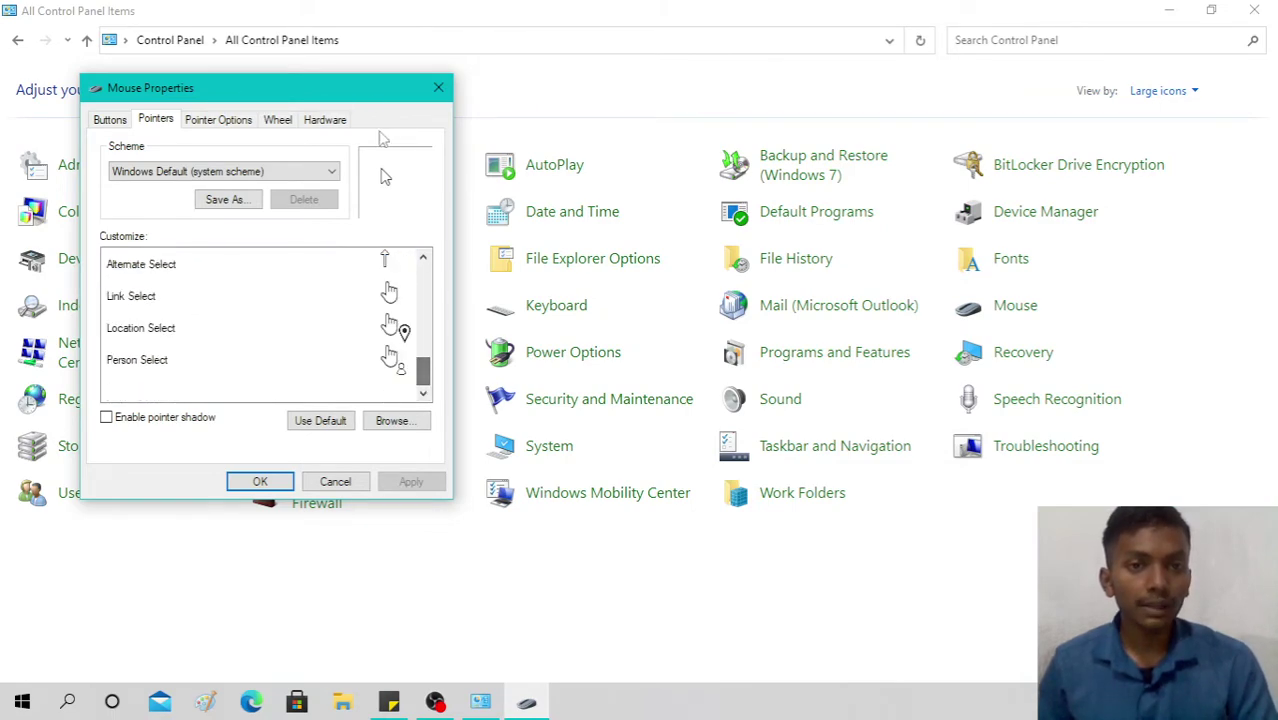
pyautogui.click(439, 88)
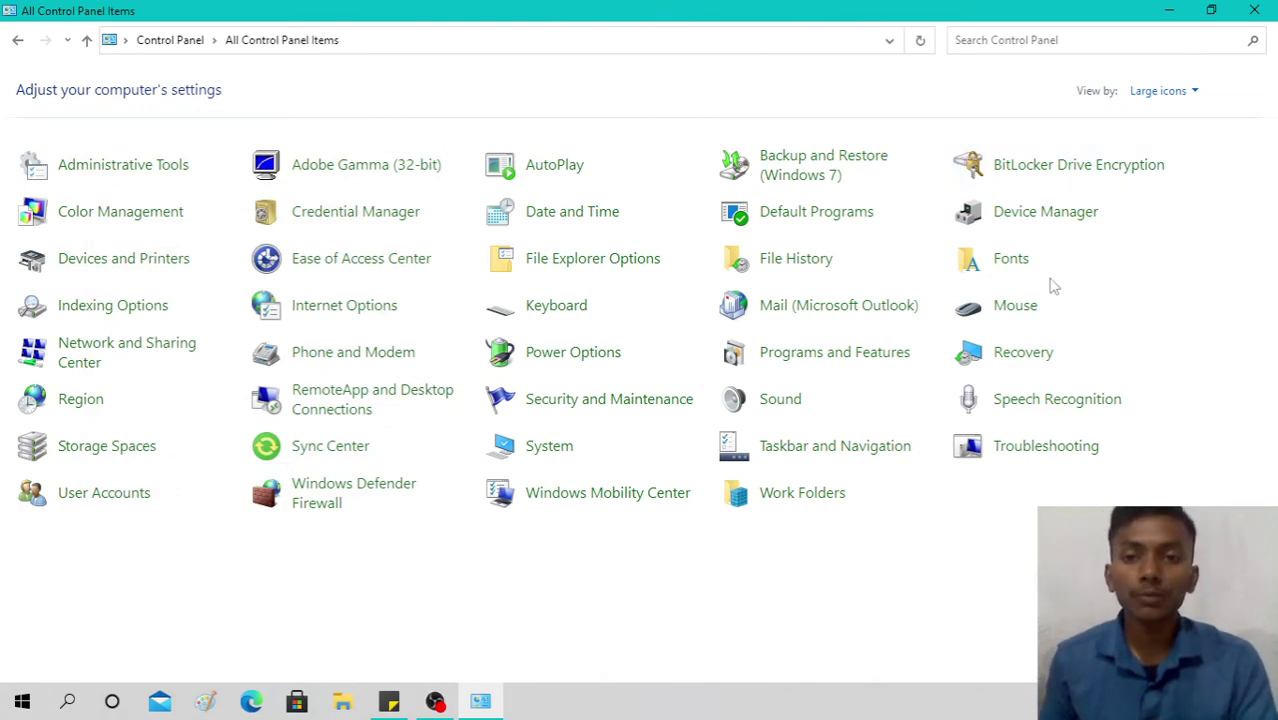
# Review the Sound settings for playback devices, recording devices, the sound scheme and communications activity, and close them without changes.
pyautogui.click(759, 404)
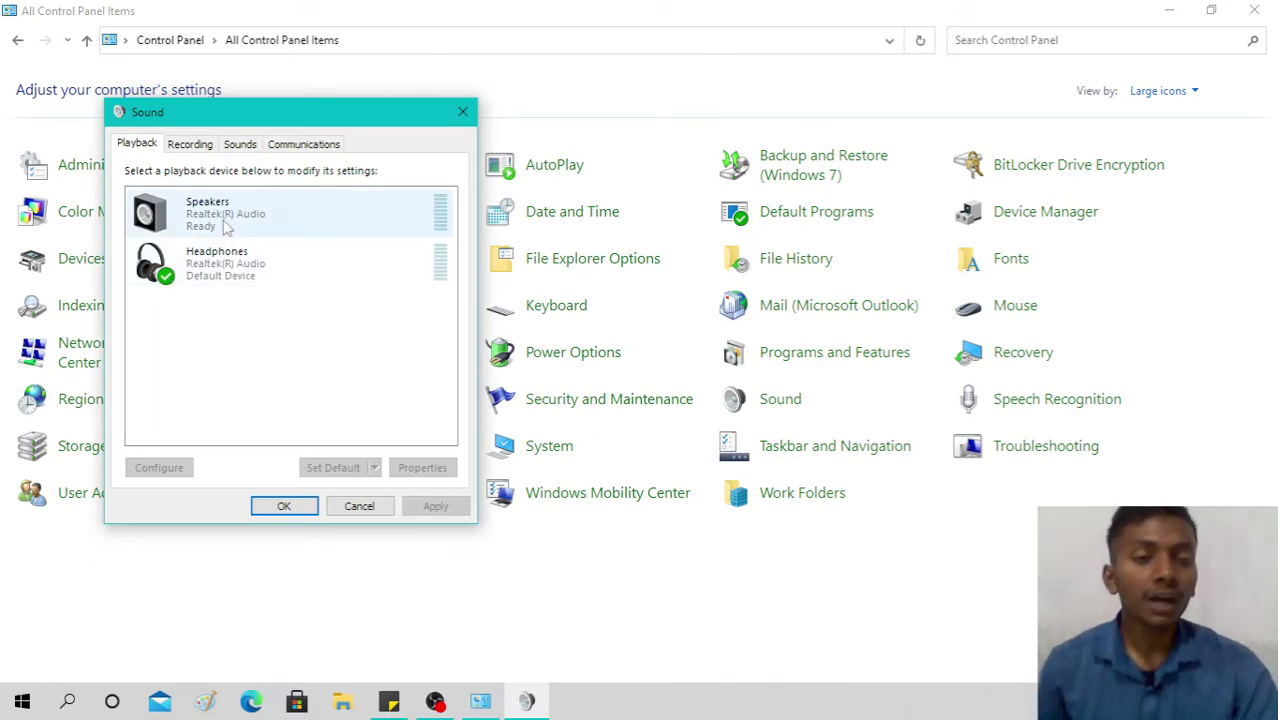
pyautogui.click(172, 278)
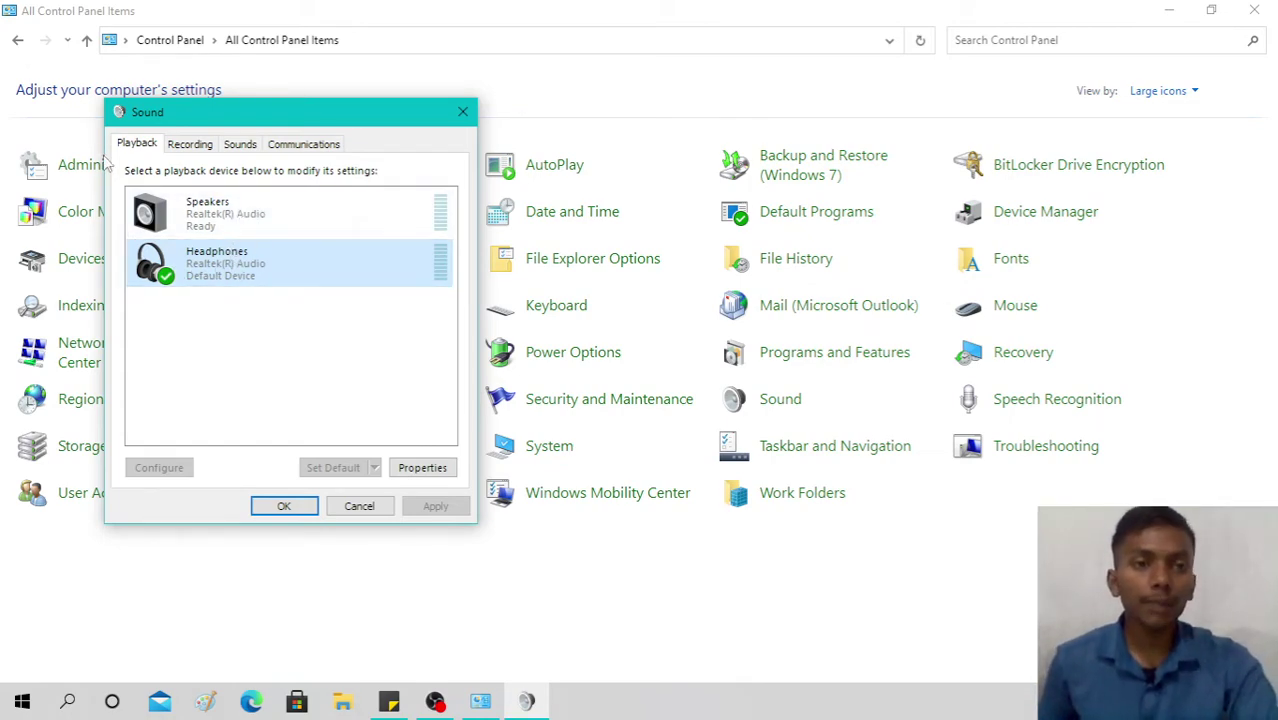
pyautogui.click(191, 145)
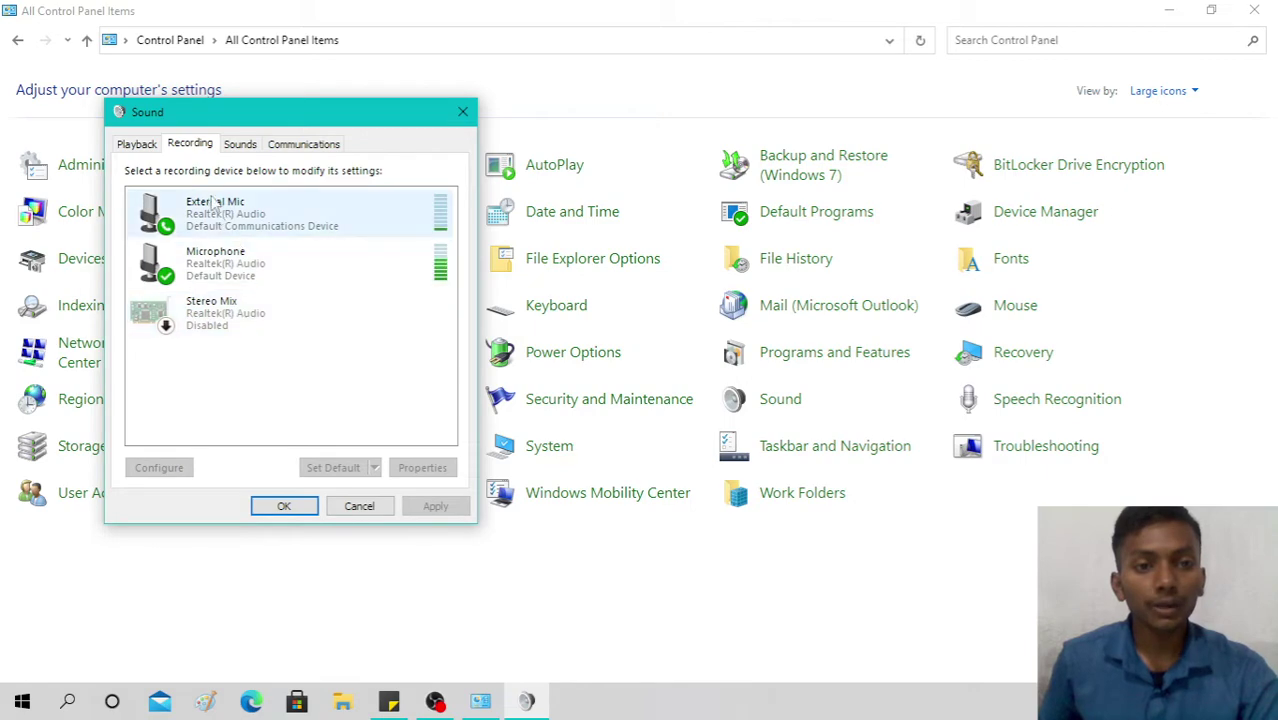
pyautogui.click(240, 145)
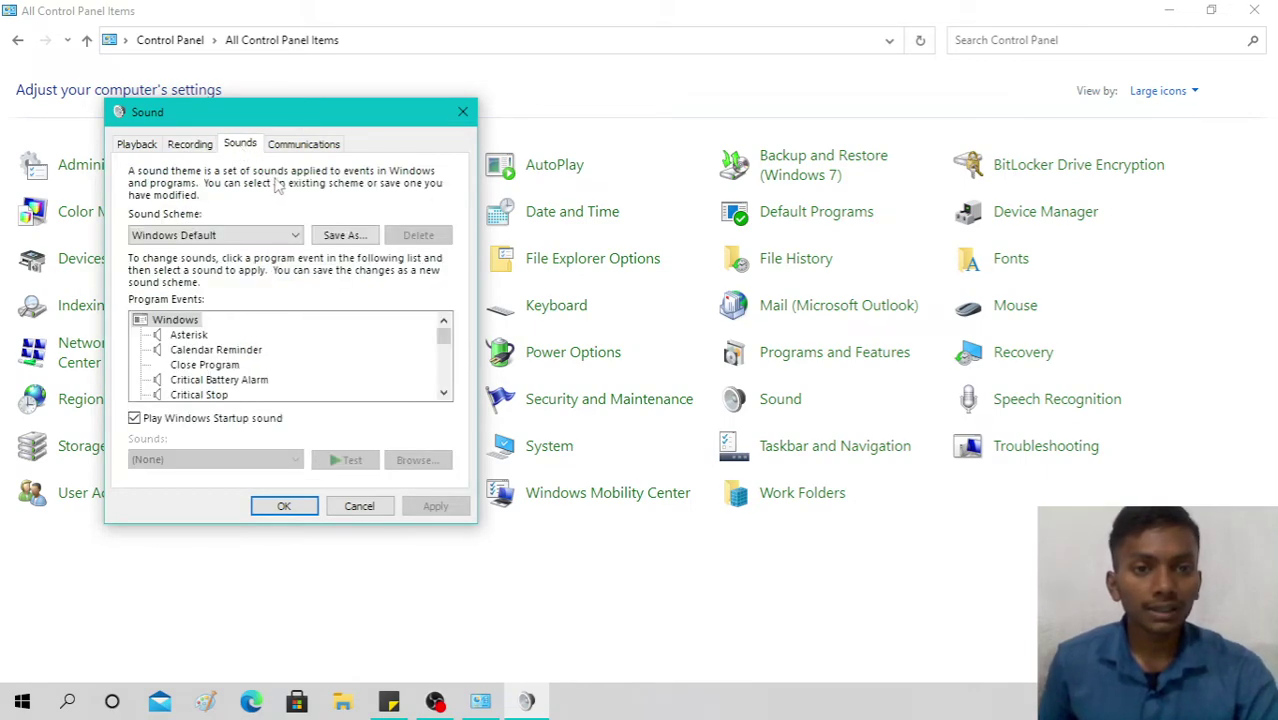
pyautogui.click(220, 236)
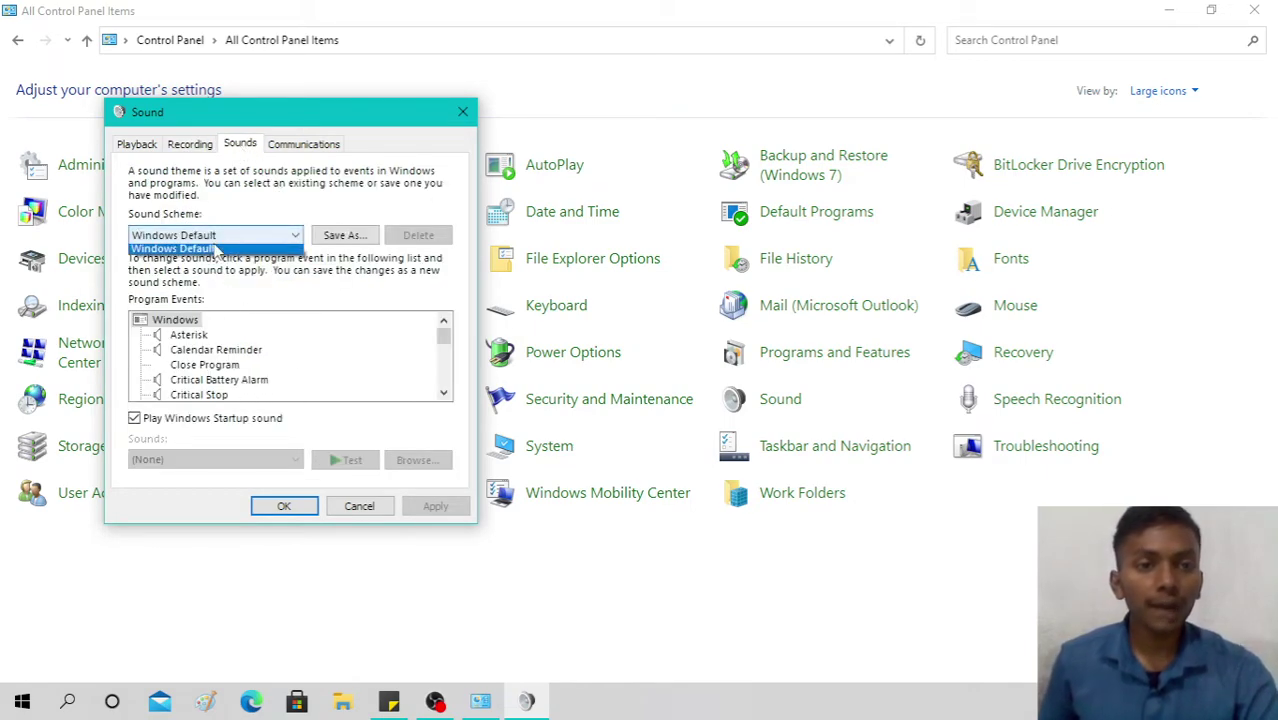
pyautogui.click(214, 266)
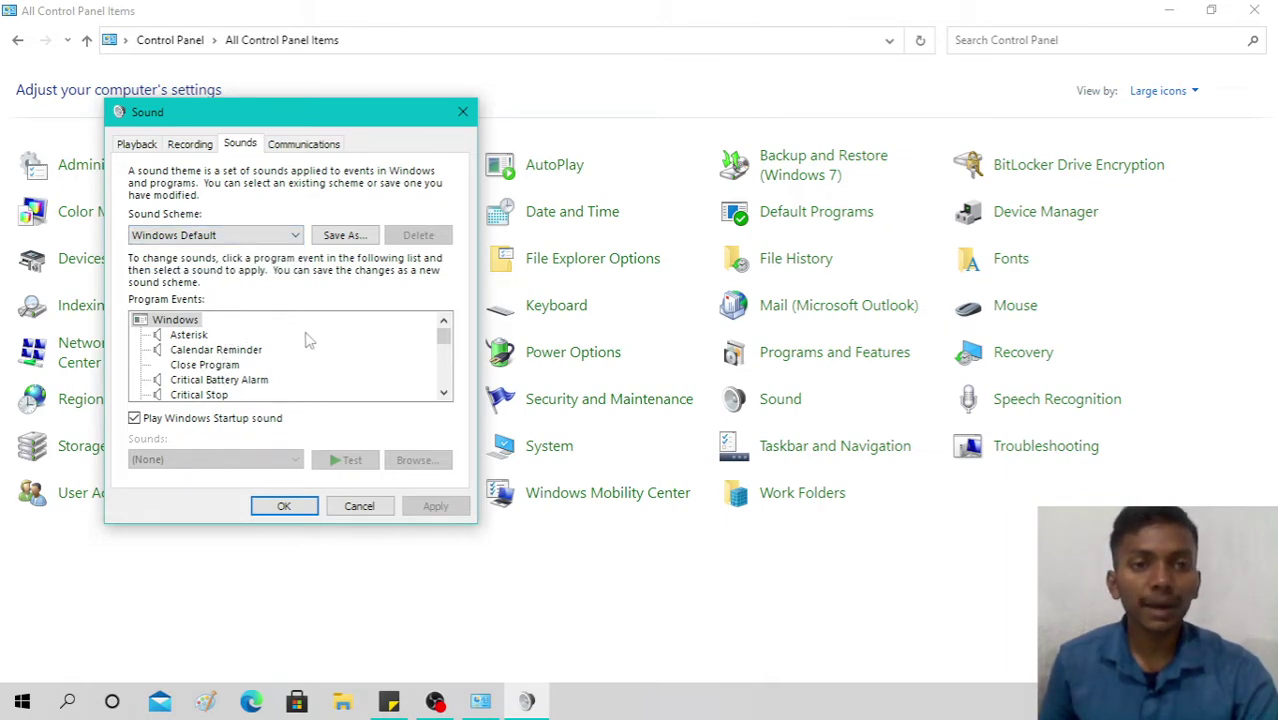
pyautogui.click(305, 146)
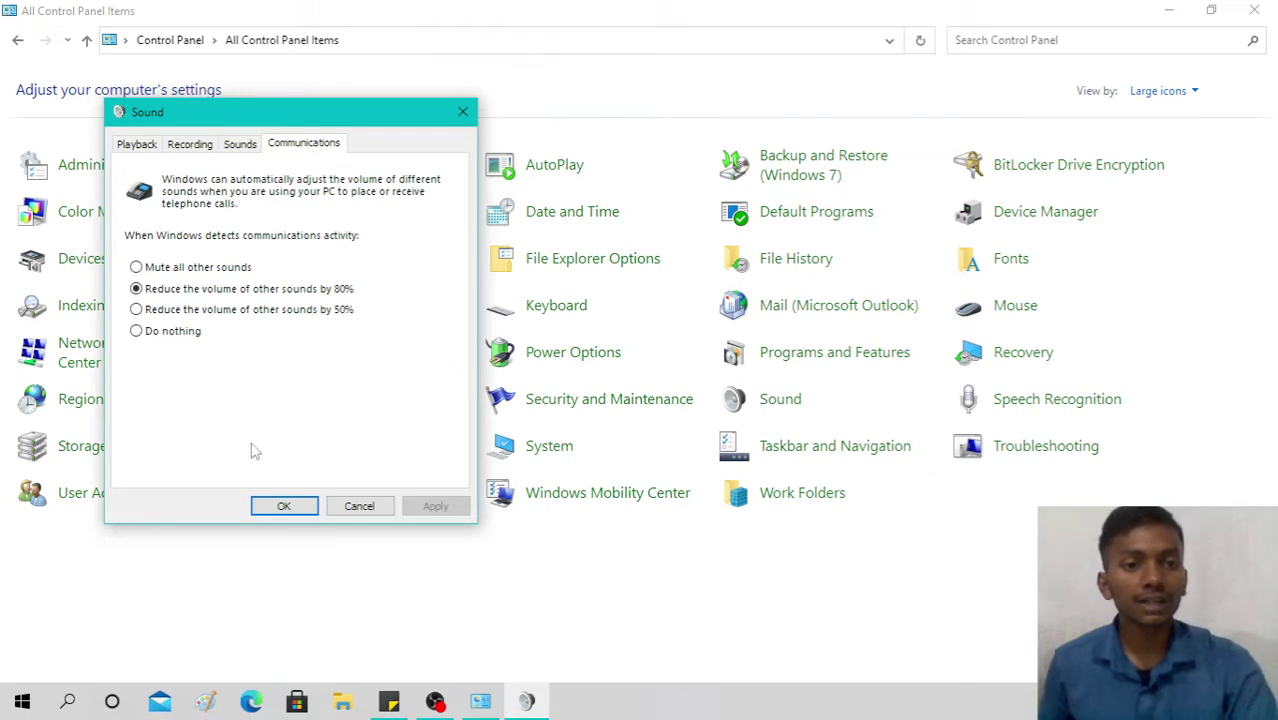
pyautogui.click(358, 505)
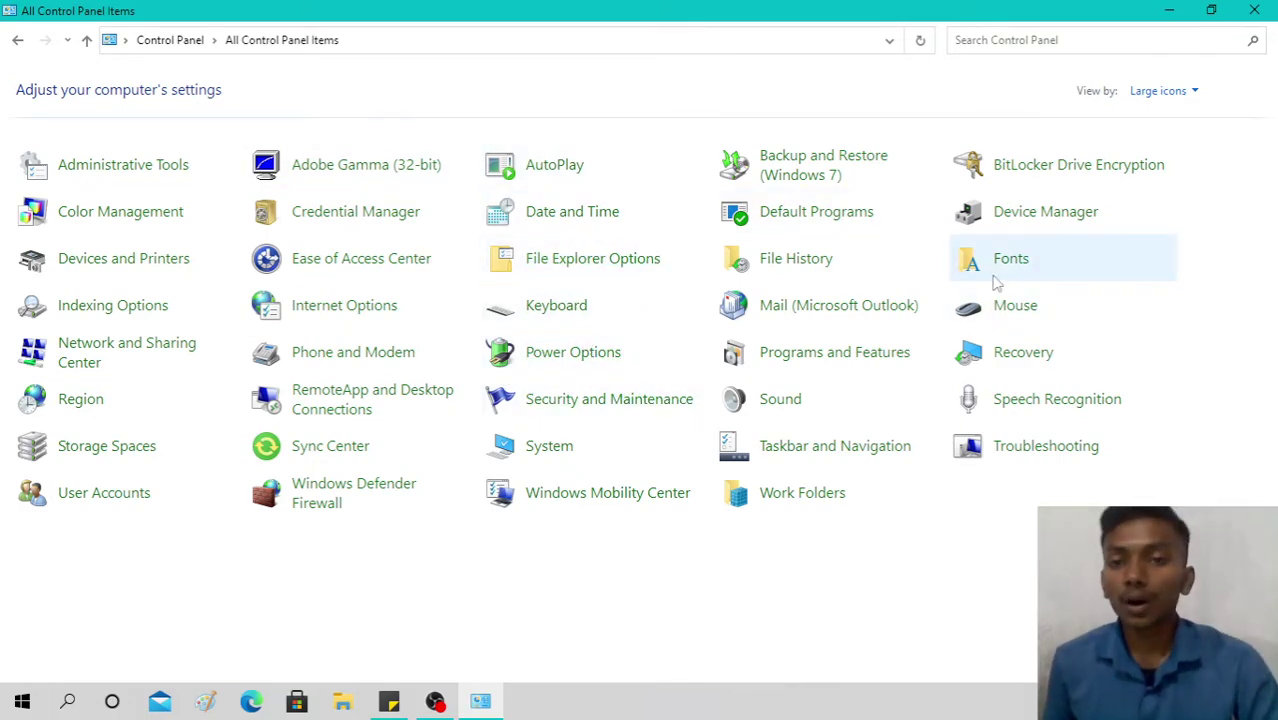
# View the general File Explorer Options and the mouse's button settings, closing the Mouse properties without changes.
pyautogui.click(643, 263)
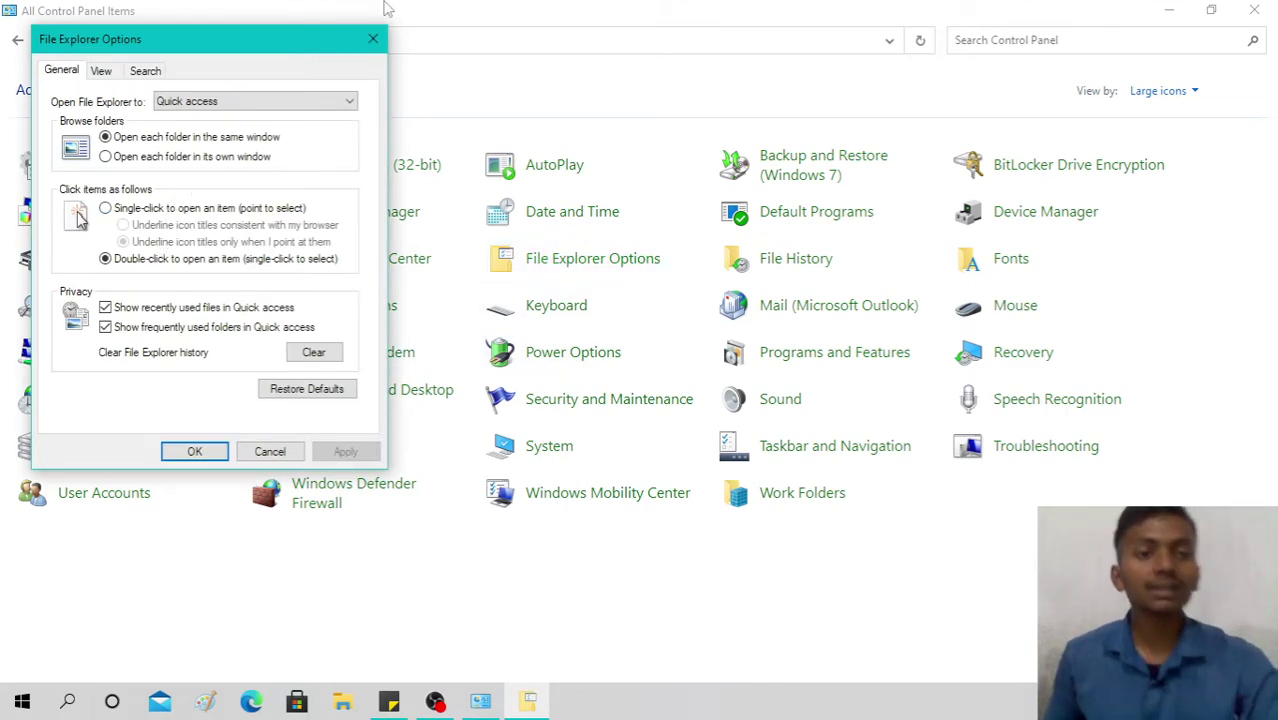
pyautogui.click(714, 617)
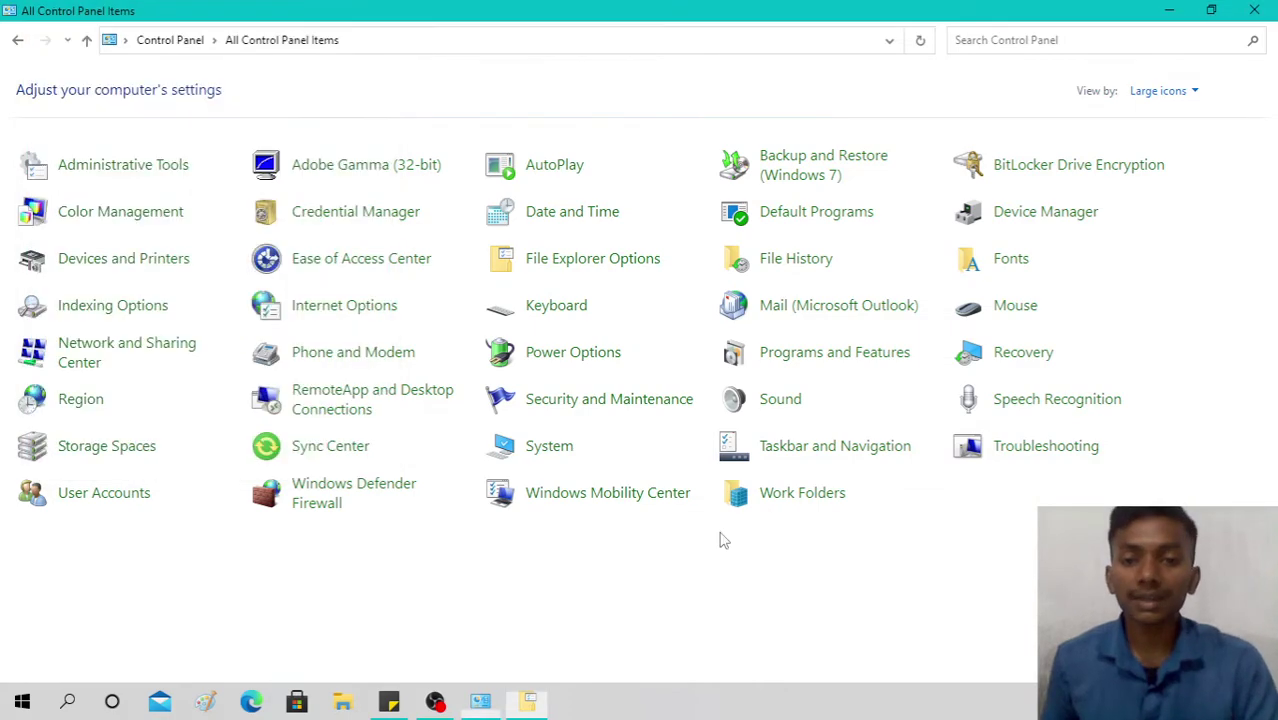
pyautogui.click(1034, 300)
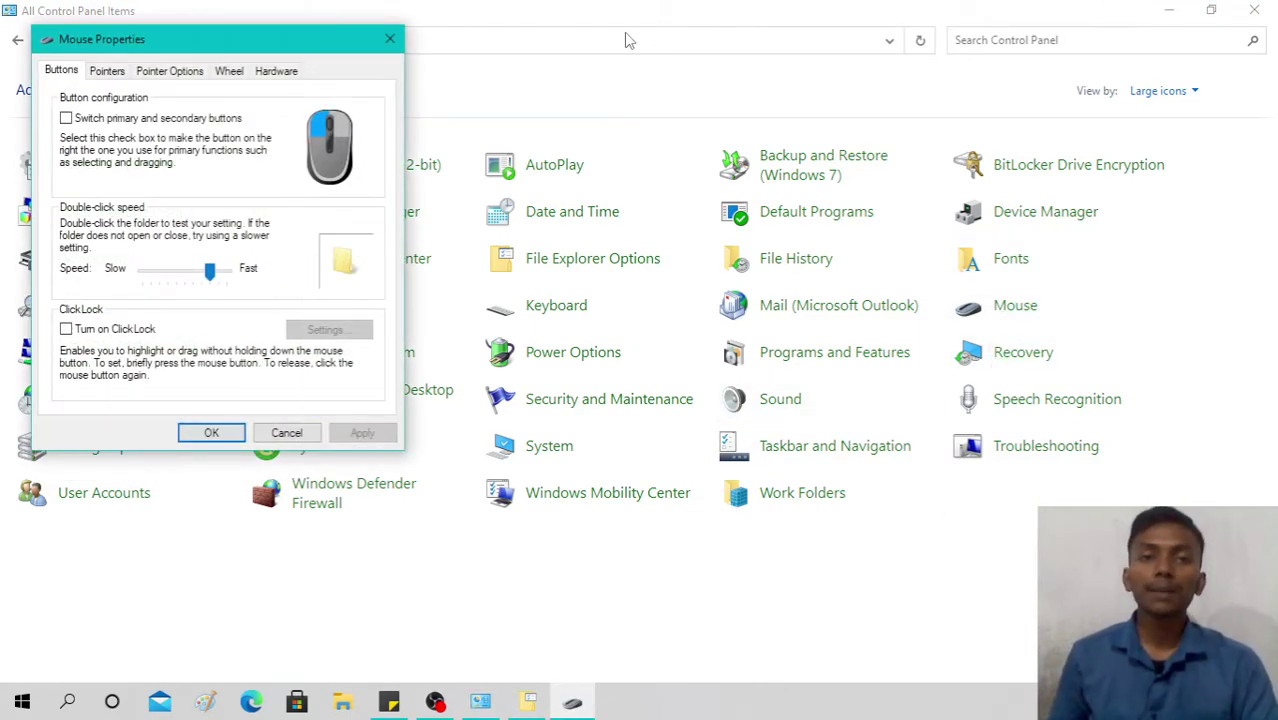
pyautogui.click(389, 39)
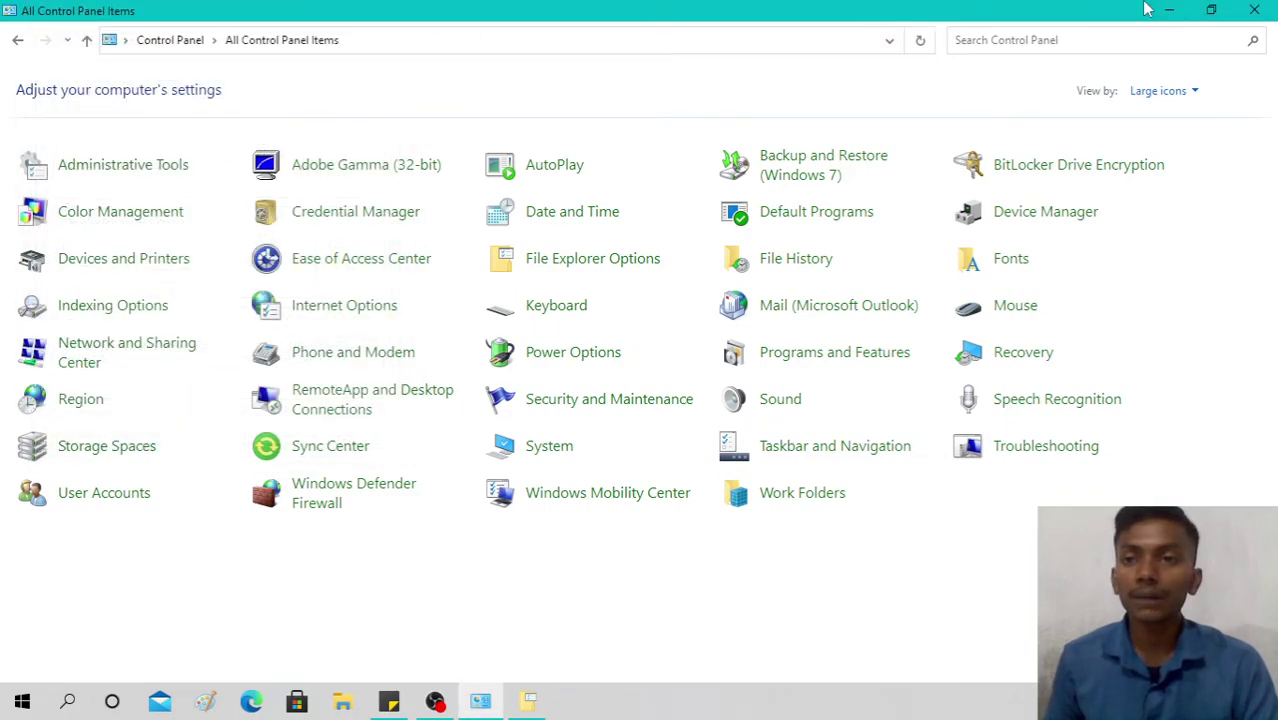
# Close the open File Explorer Options, view the video file 20220401_2048301.mp4 from the desktop, and close it.
pyautogui.click(1168, 9)
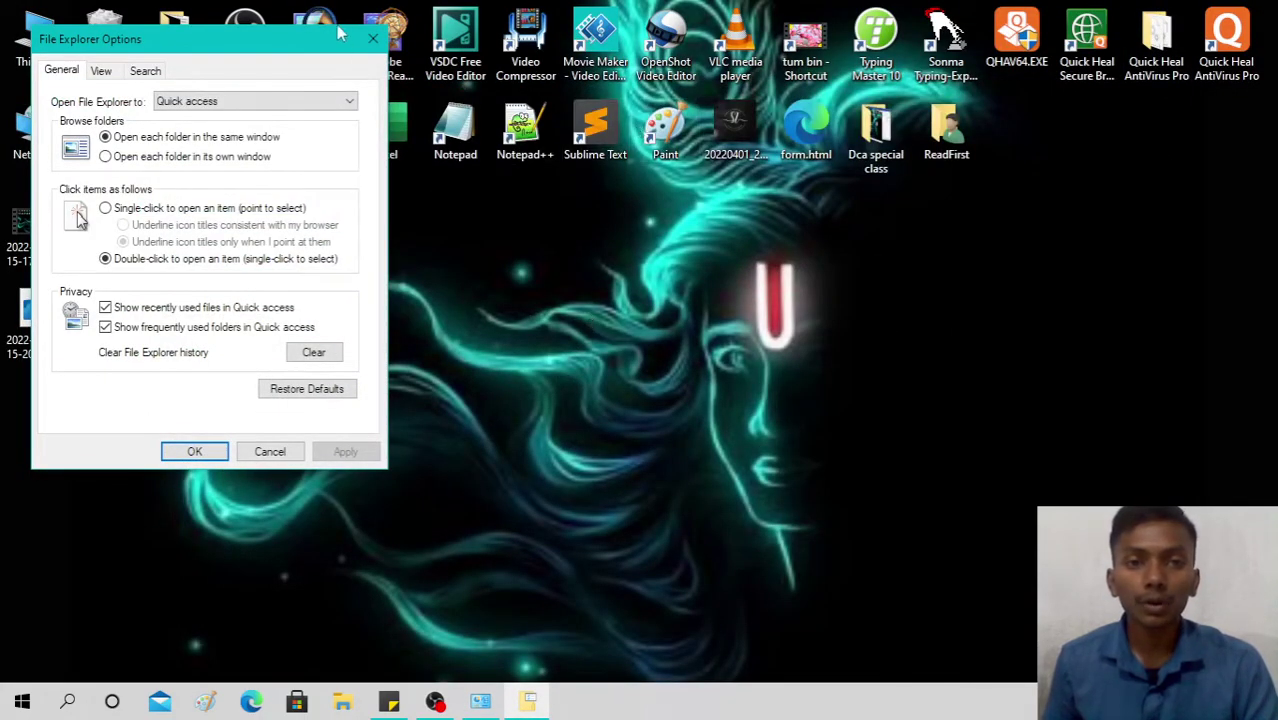
pyautogui.click(372, 38)
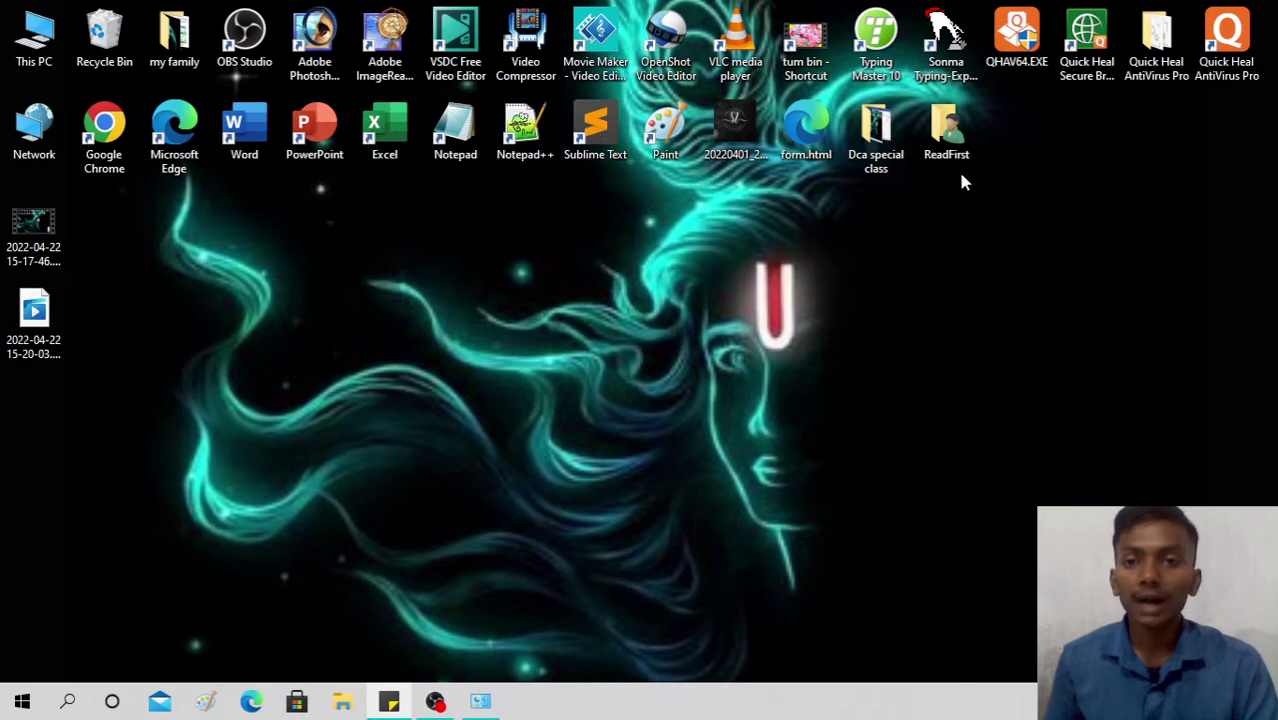
pyautogui.click(752, 145)
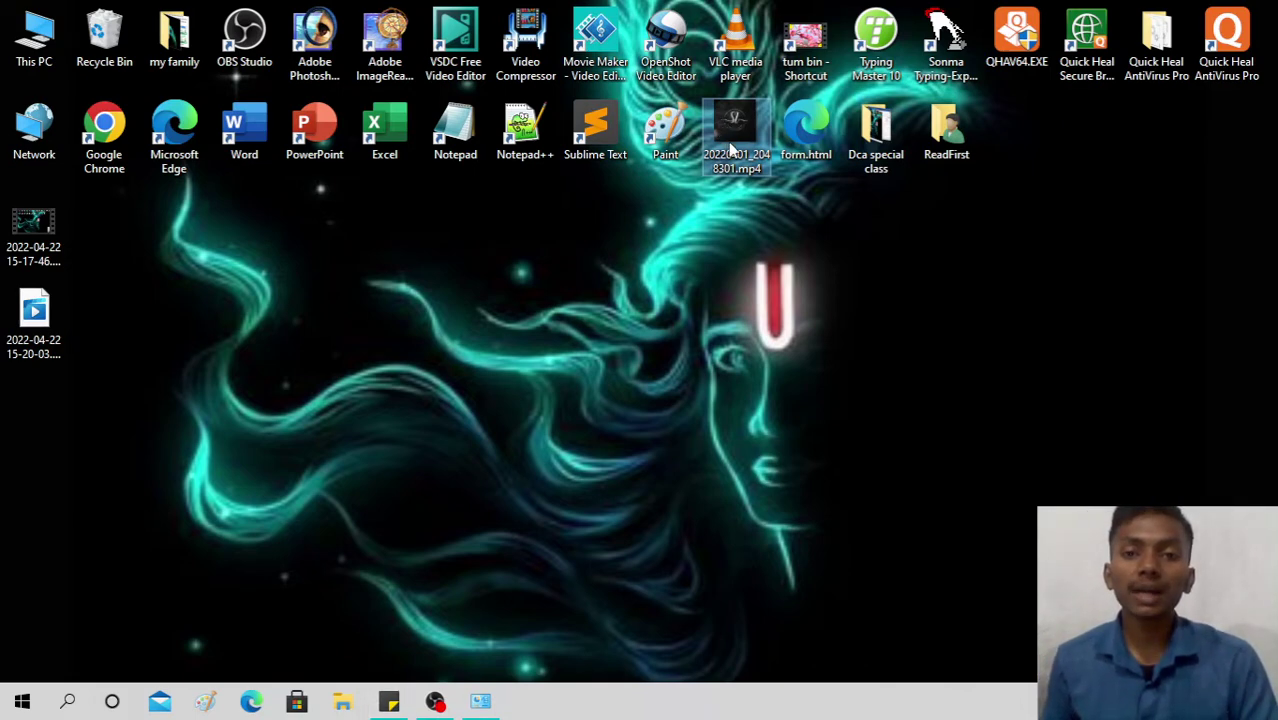
pyautogui.doubleClick(732, 148)
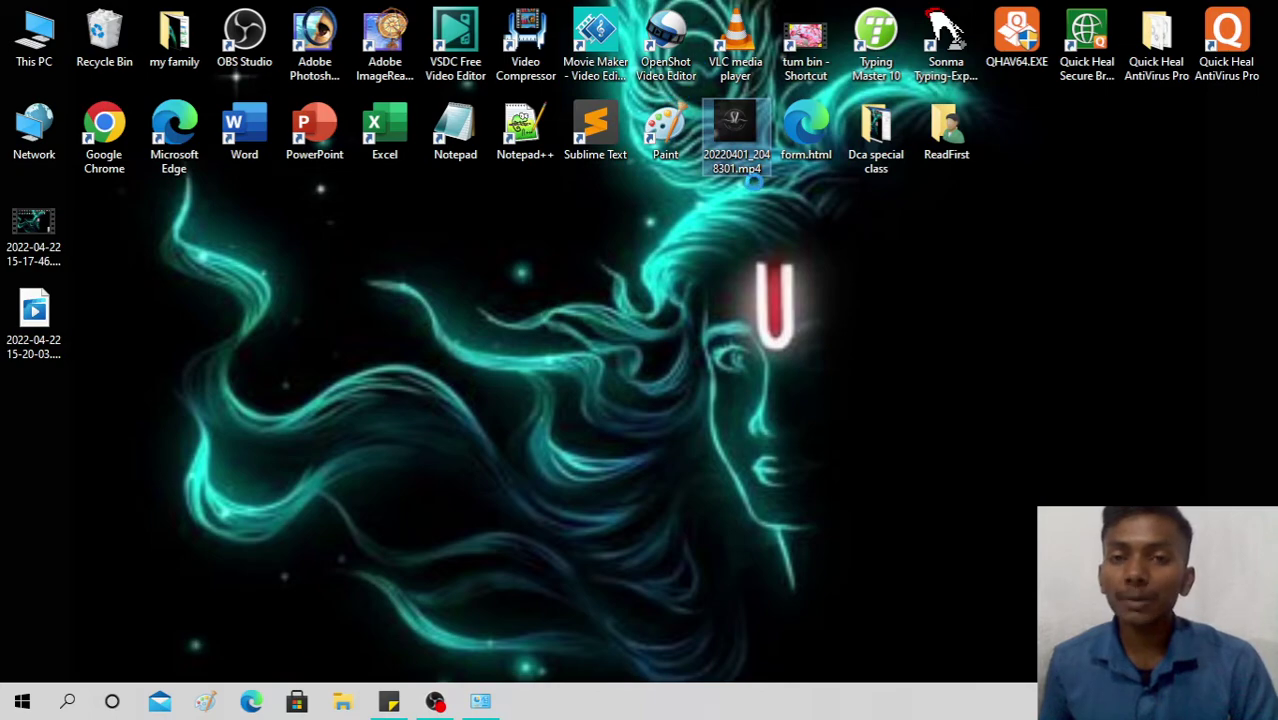
pyautogui.rightClick(735, 250)
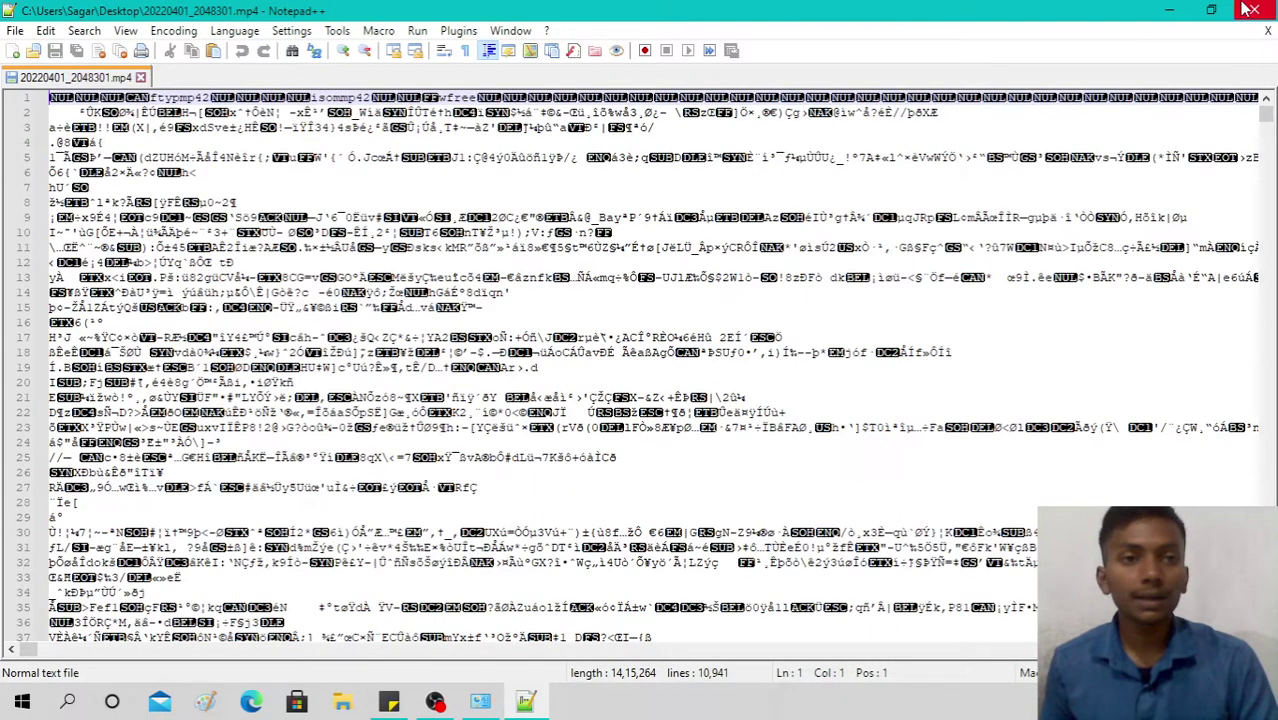
pyautogui.click(1250, 10)
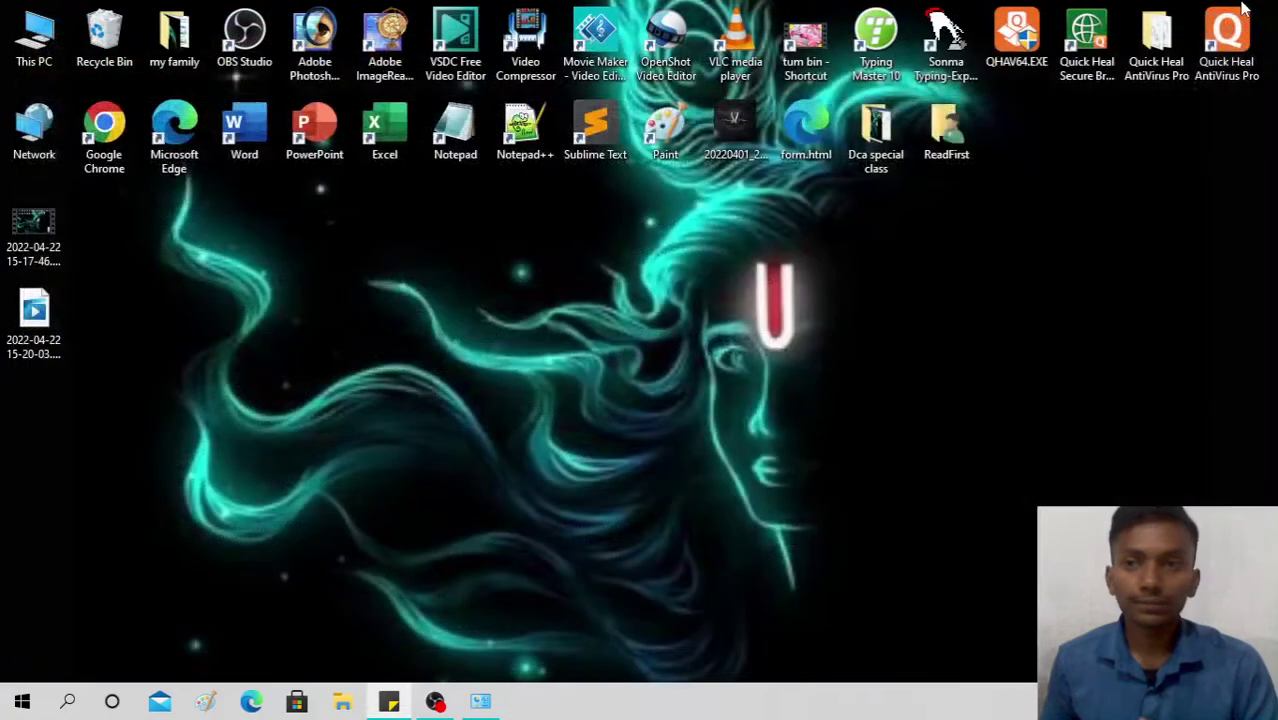
pyautogui.click(727, 150)
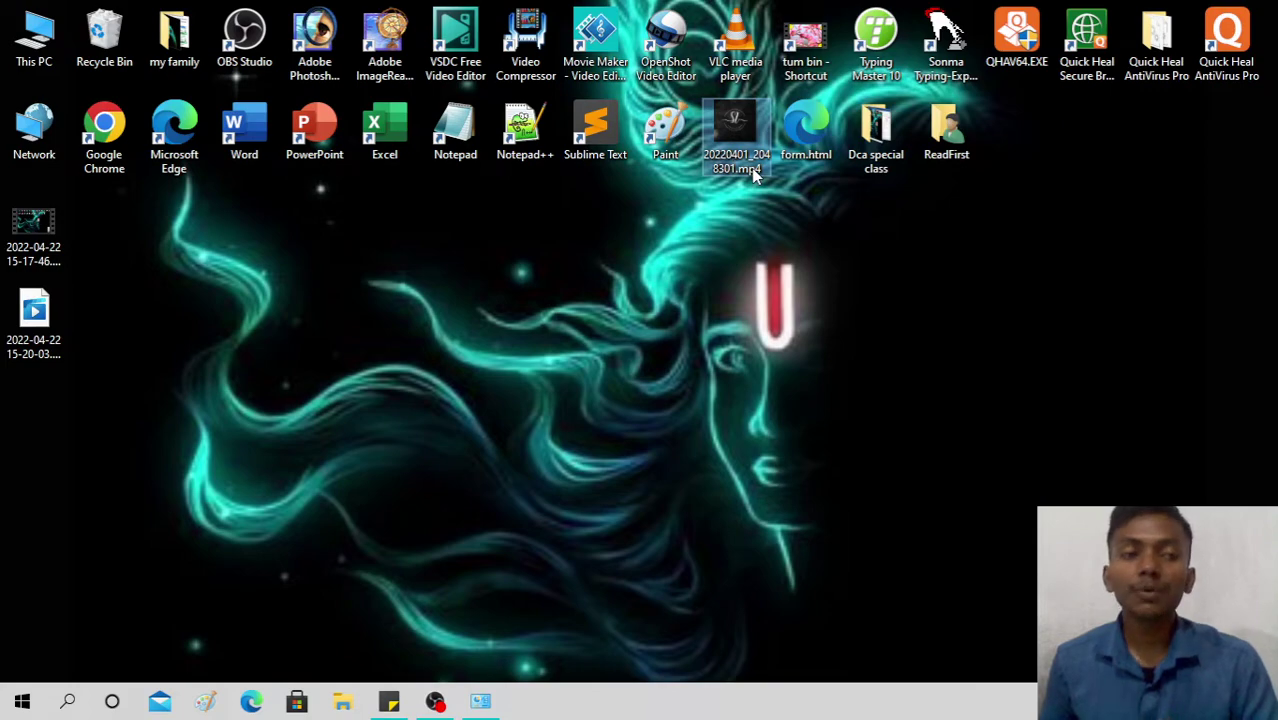
pyautogui.rightClick(727, 228)
pyautogui.click(760, 284)
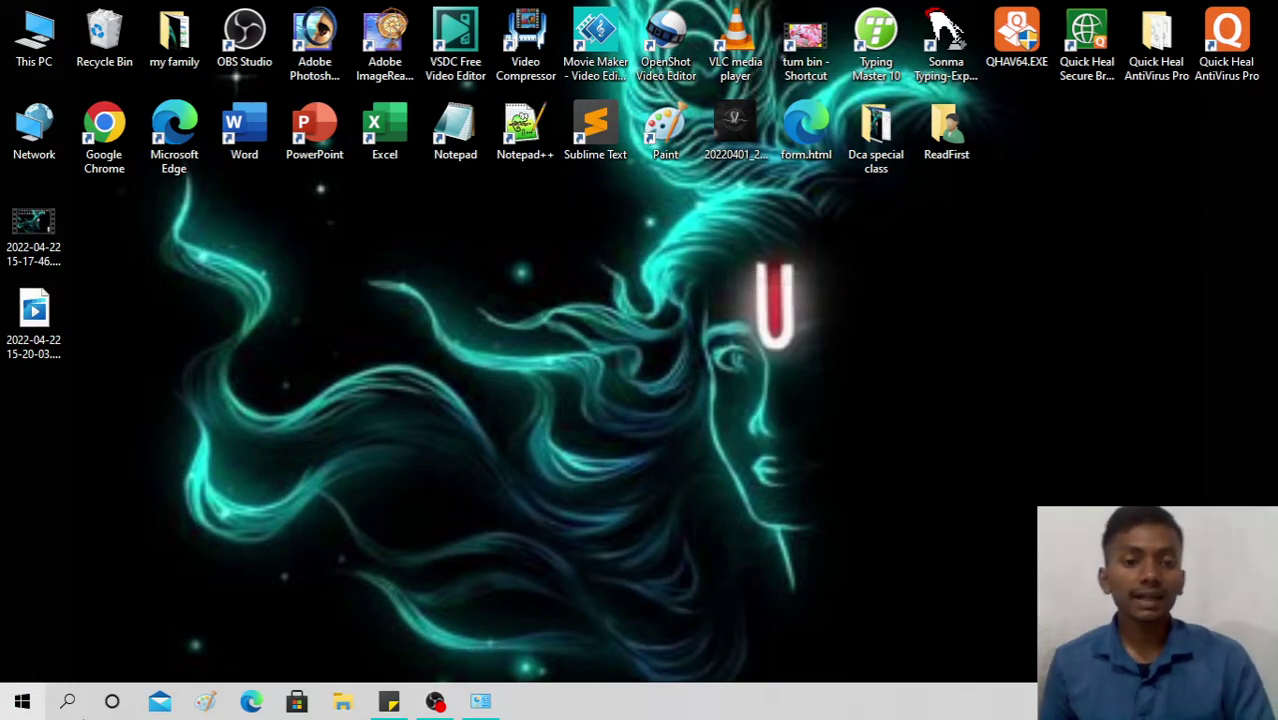
# Search for and open the Control Panel in a new window, browse its items, and maximize the window.
pyautogui.click(76, 690)
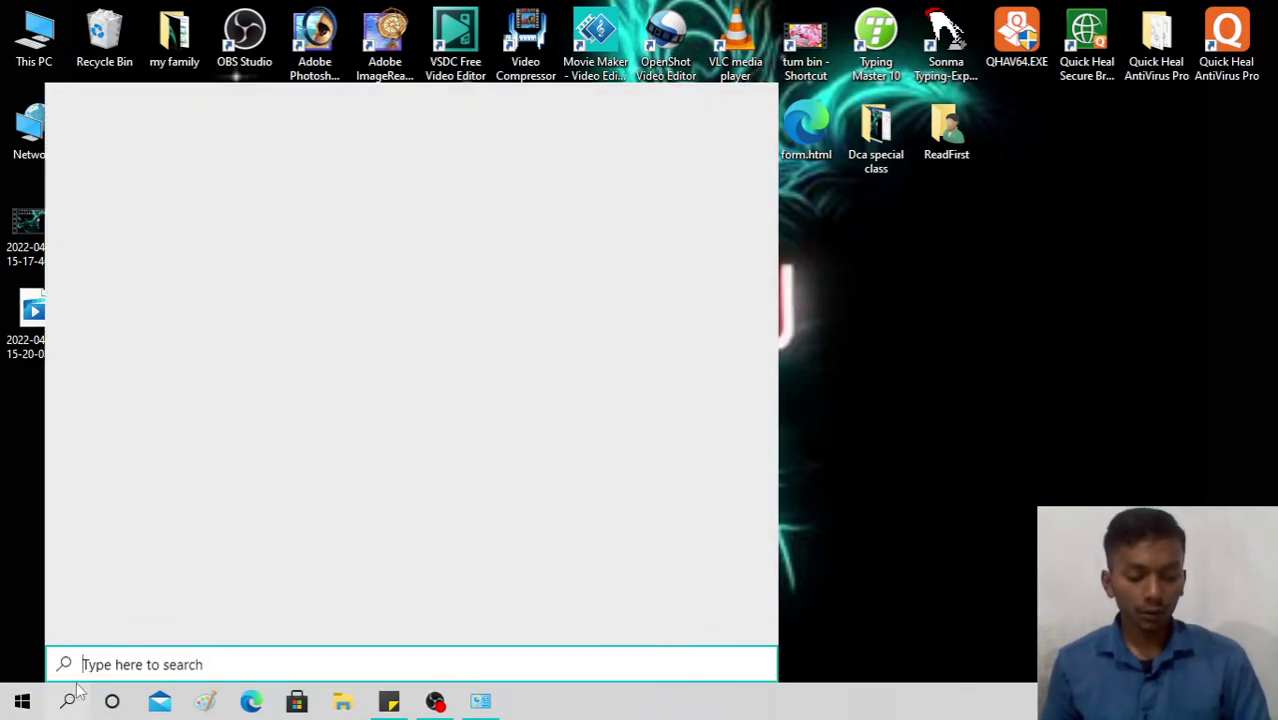
pyautogui.write('c')
pyautogui.press('Return')
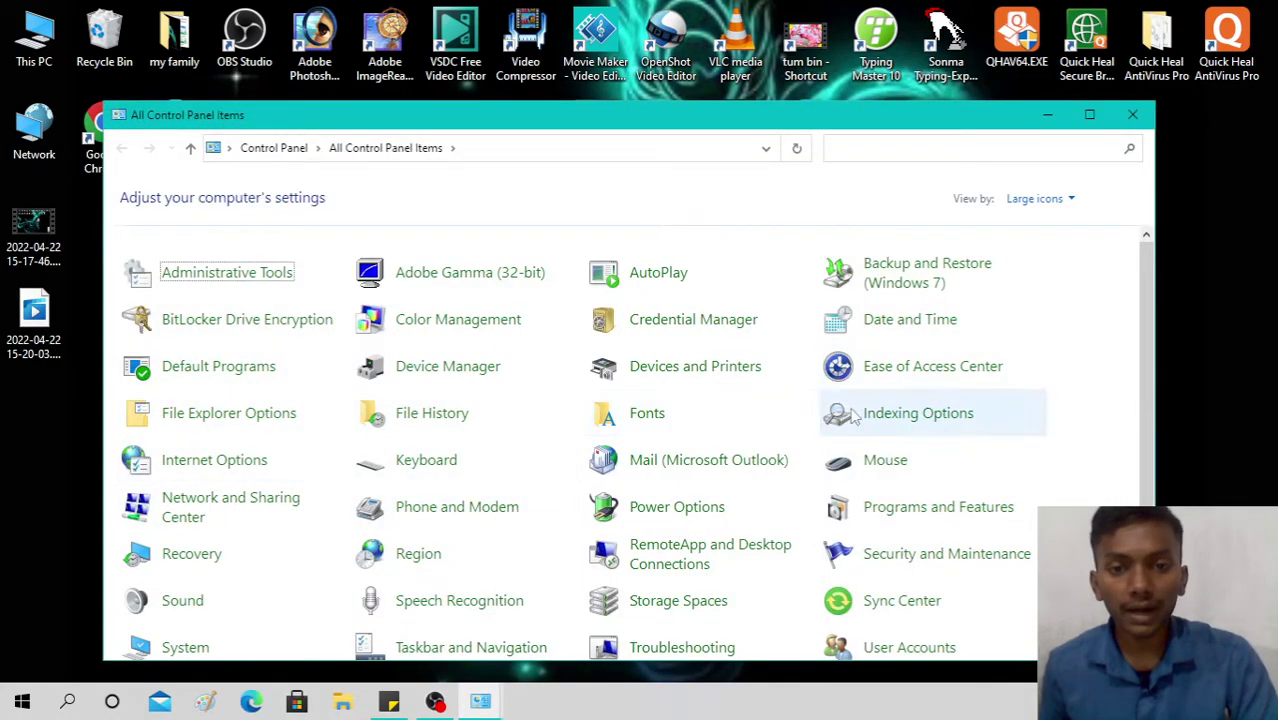
pyautogui.scroll(-1, 578, 440)
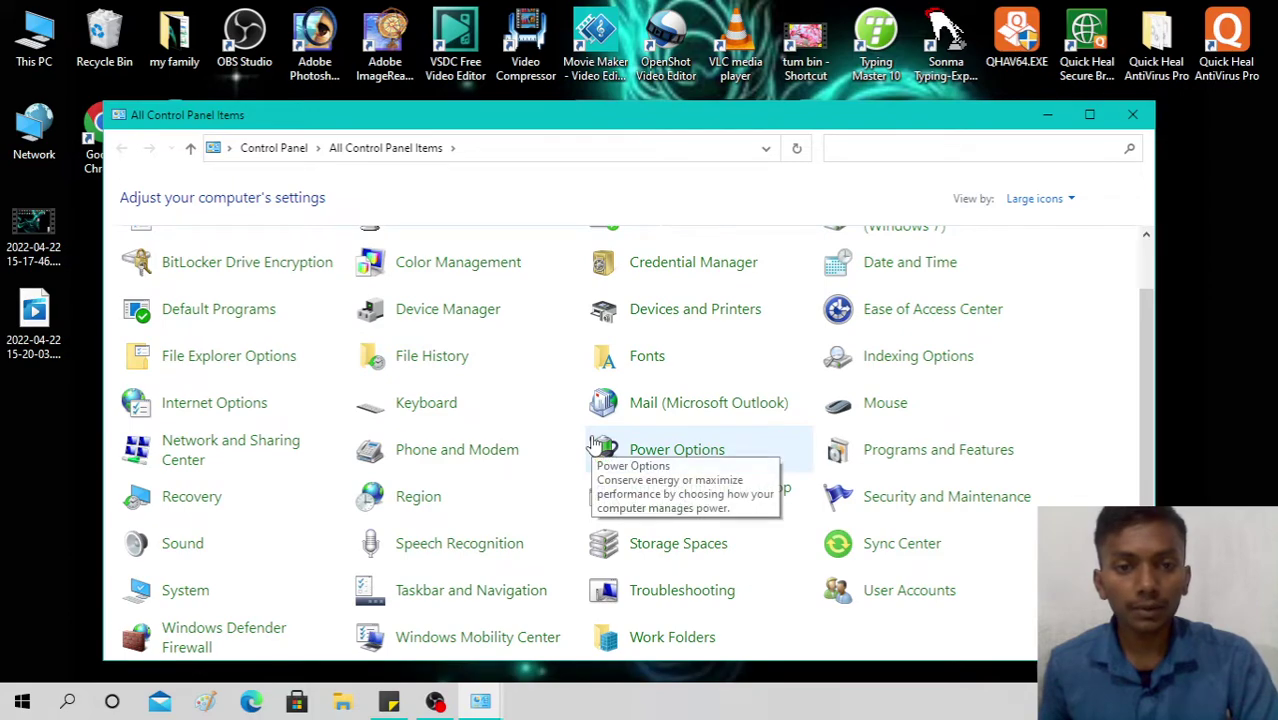
pyautogui.click(1089, 114)
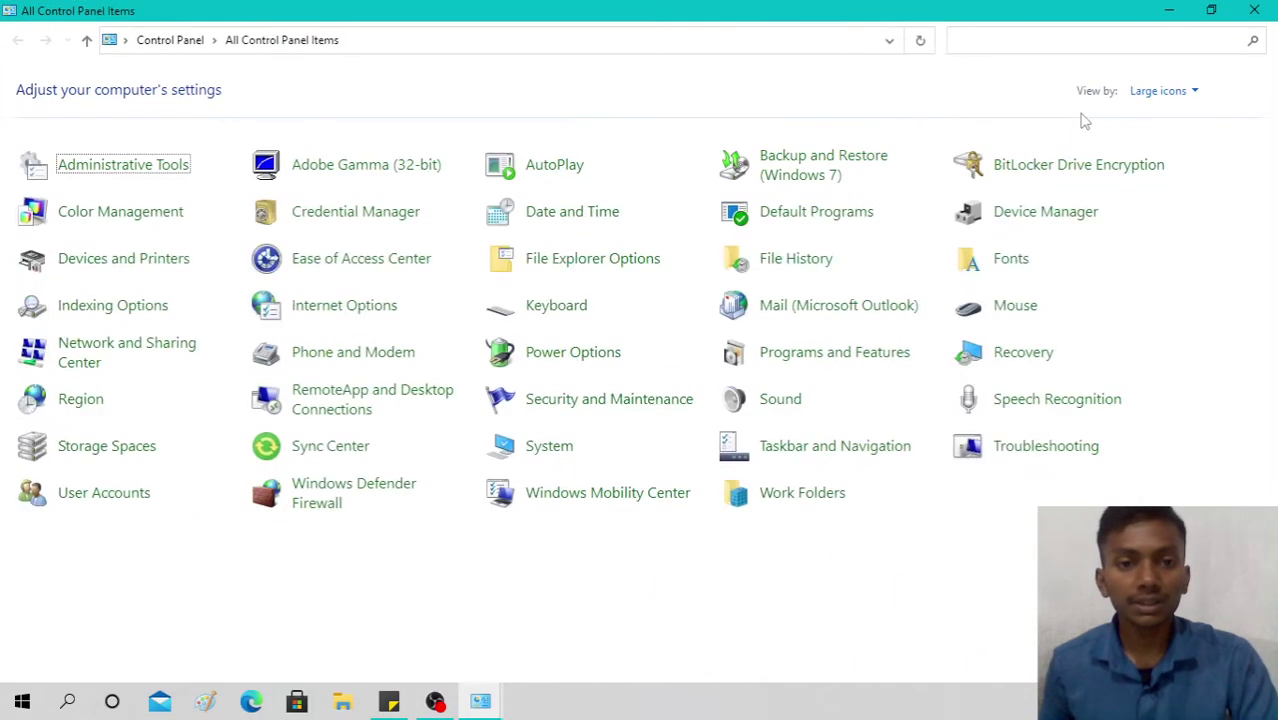
# Set File Explorer Options to single-click to open items with icon titles underlined consistent with the browser, and minimize the Control Panel.
pyautogui.click(660, 266)
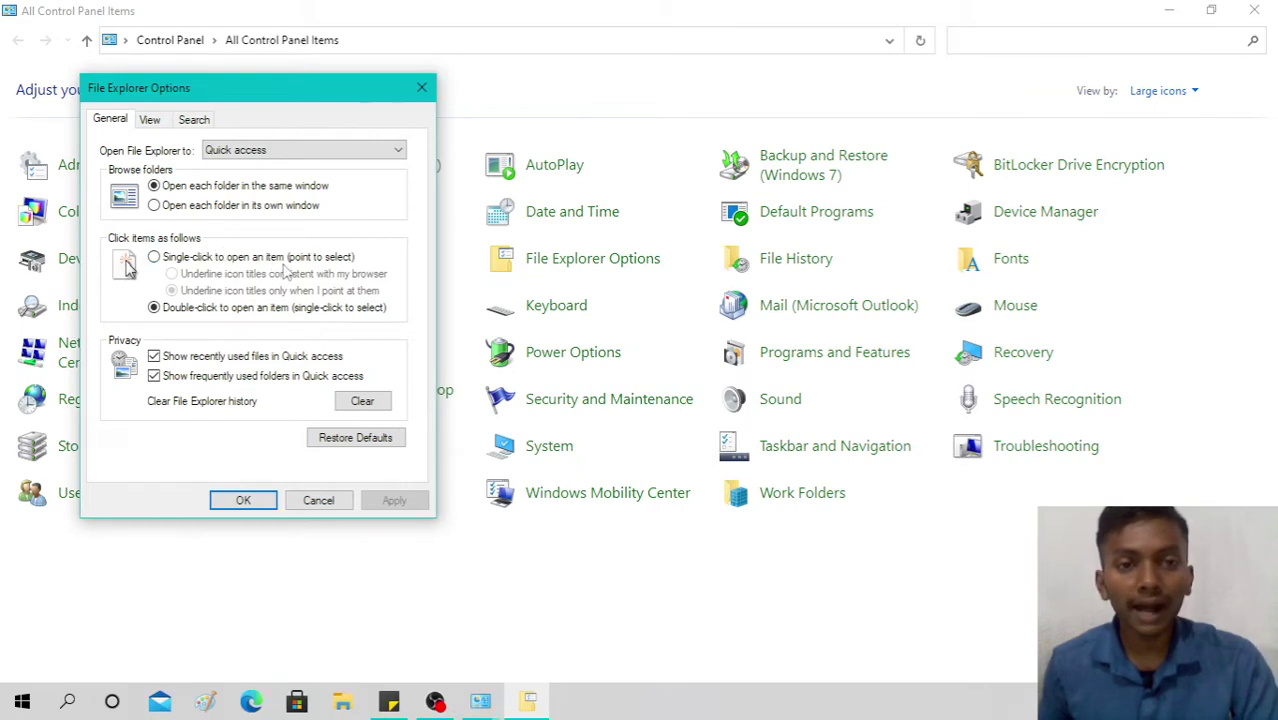
pyautogui.click(186, 260)
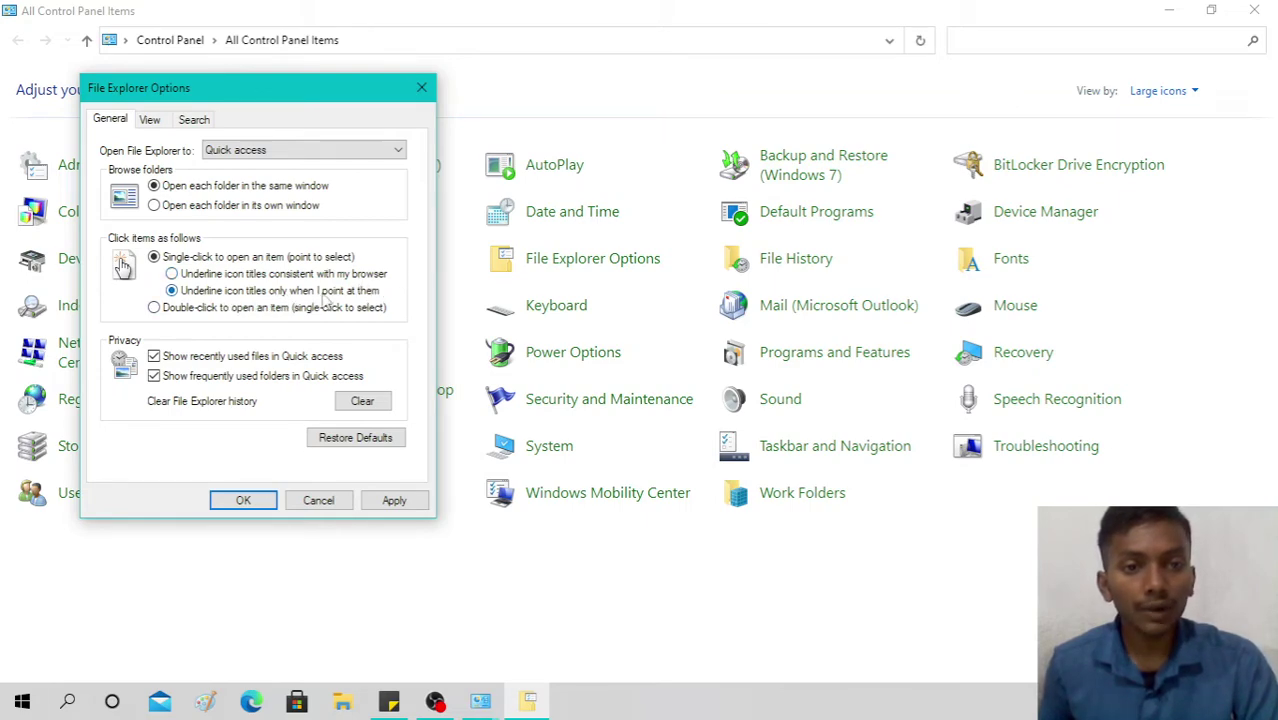
pyautogui.click(172, 274)
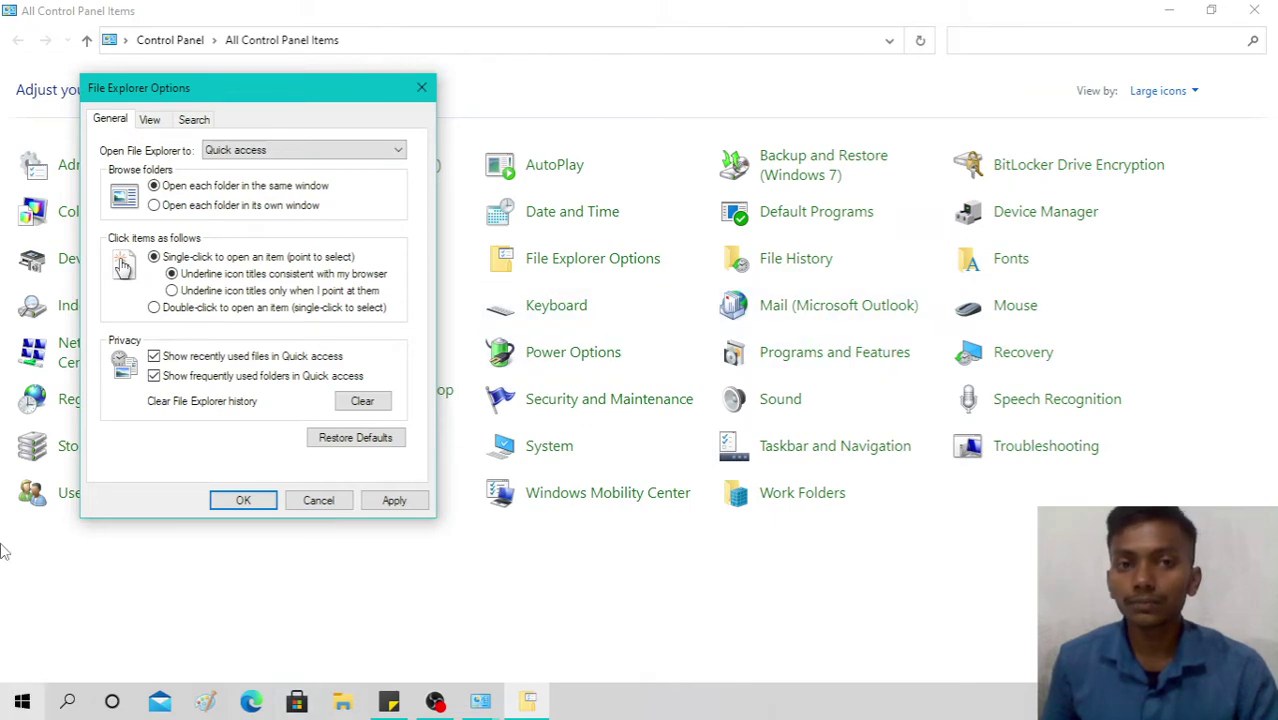
pyautogui.click(255, 494)
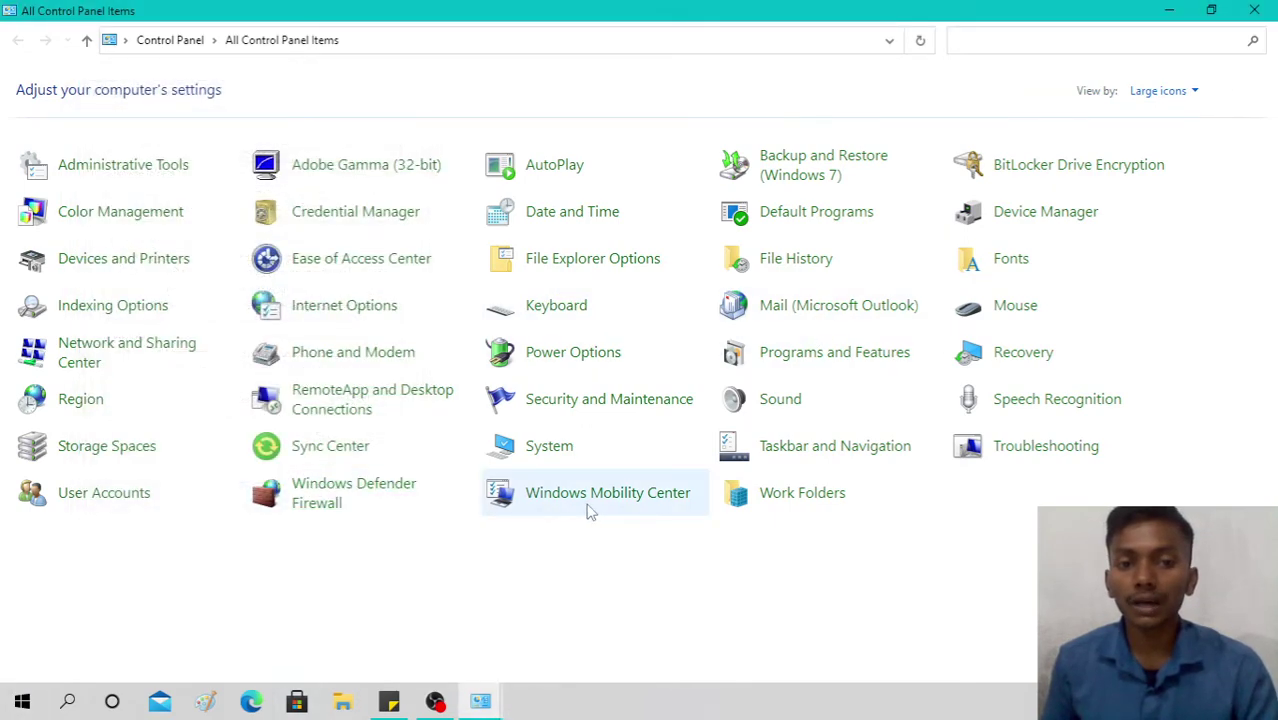
pyautogui.click(1180, 12)
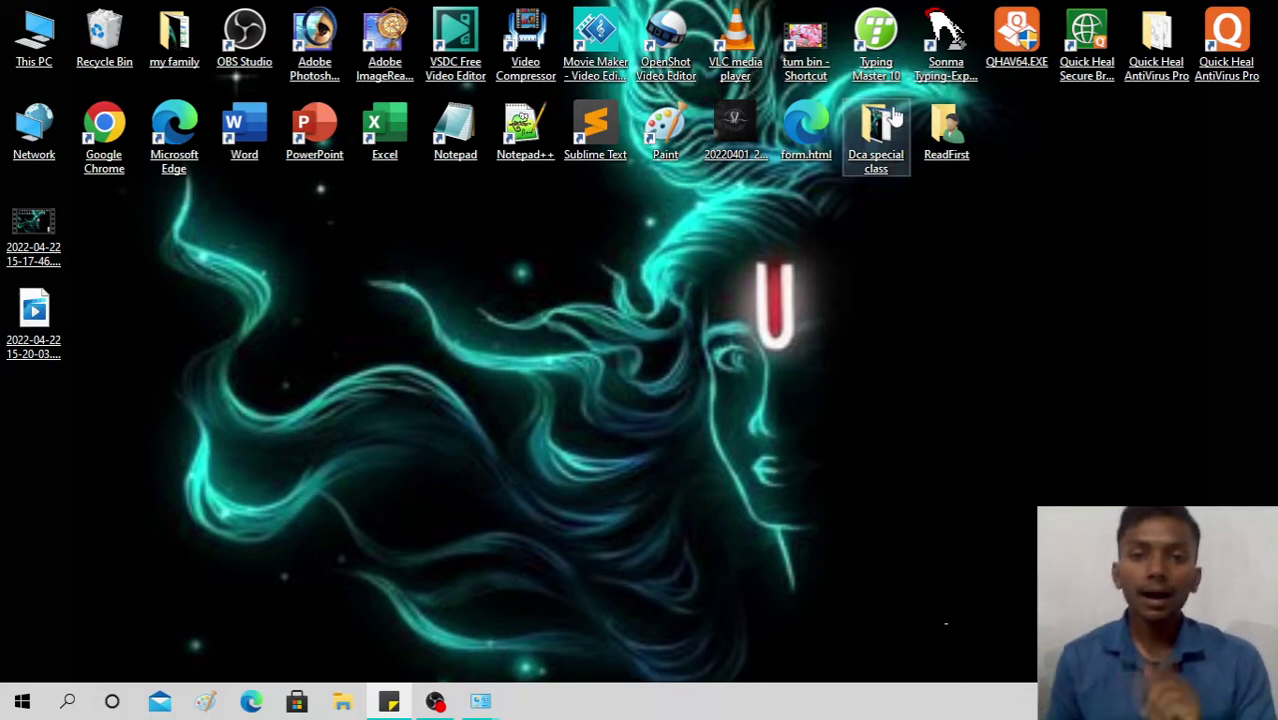
# Move the ReadFirst folder to the middle of the desktop, test opening it twice, and return it beside the Dca special class folder.
pyautogui.moveTo(953, 163); pyautogui.dragTo(730, 338)
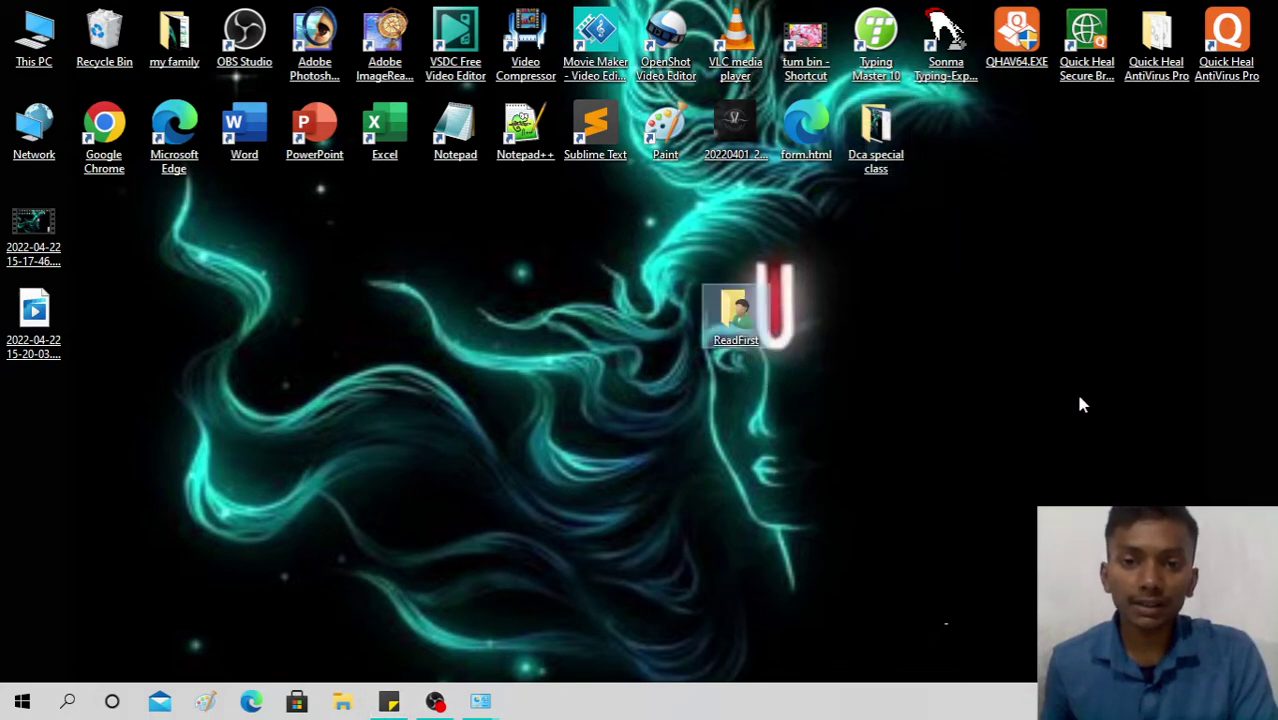
pyautogui.rightClick(730, 336)
pyautogui.click(770, 296)
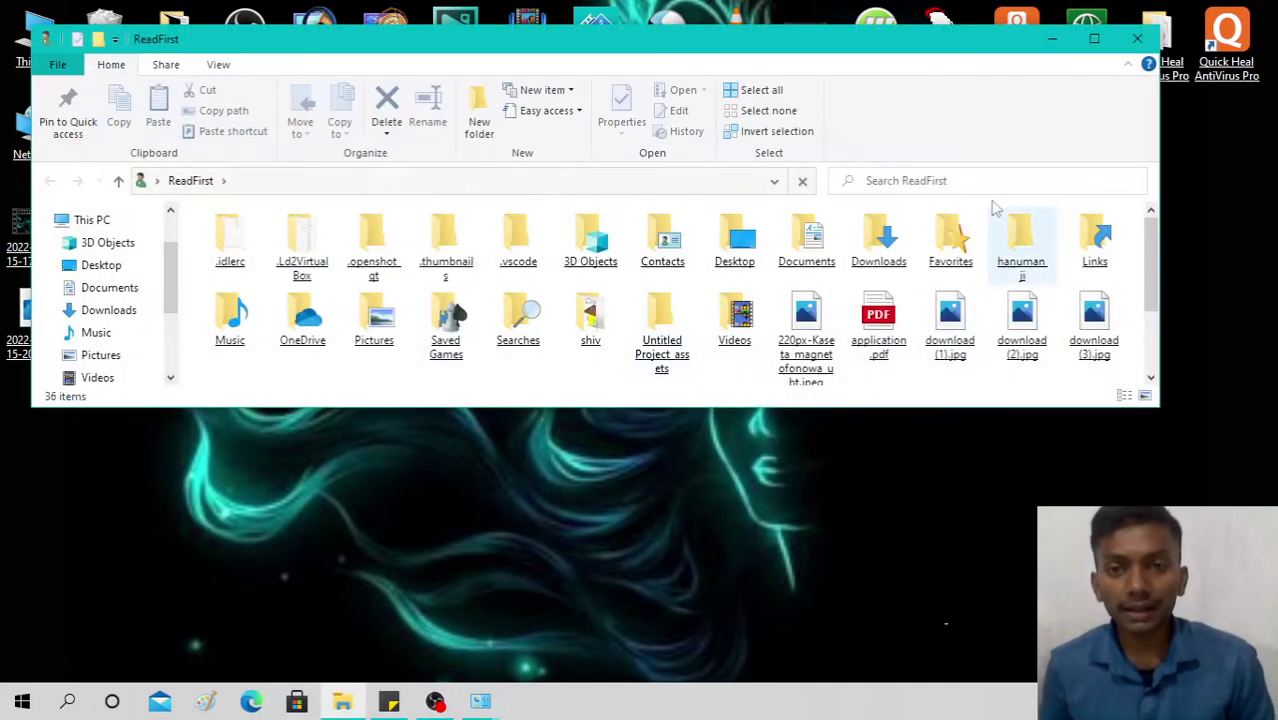
pyautogui.click(1150, 57)
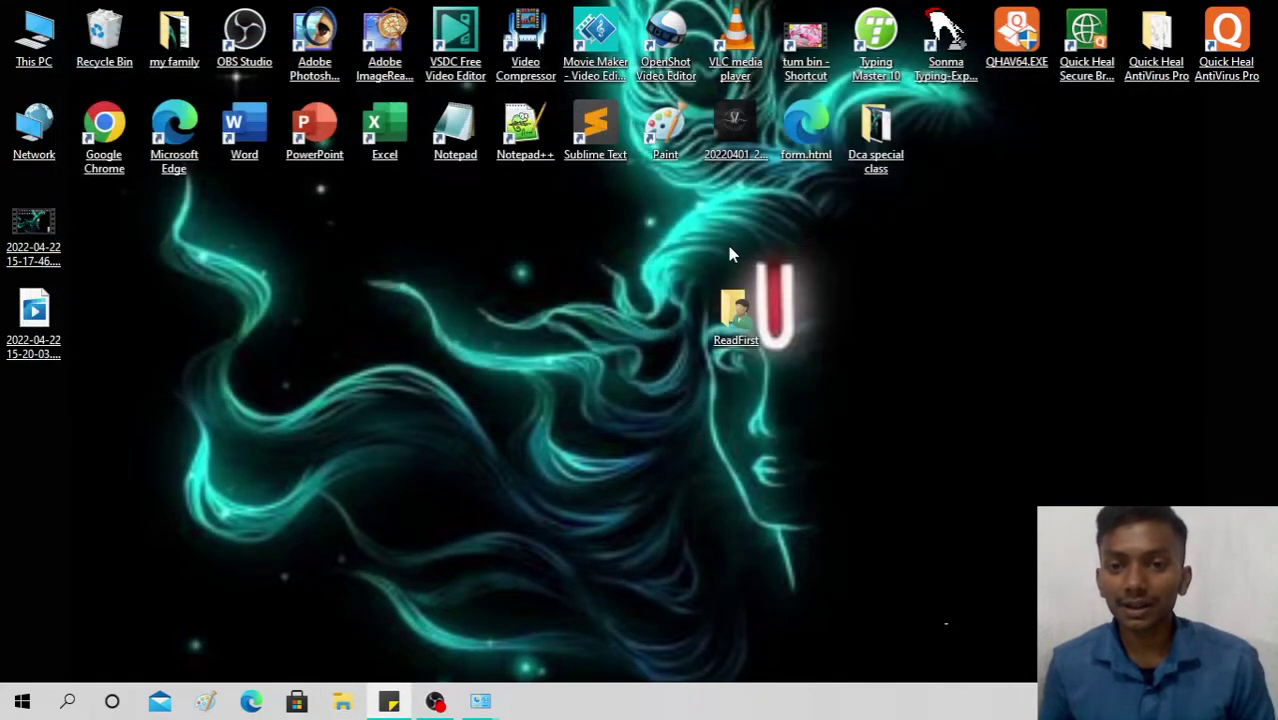
pyautogui.doubleClick(757, 318)
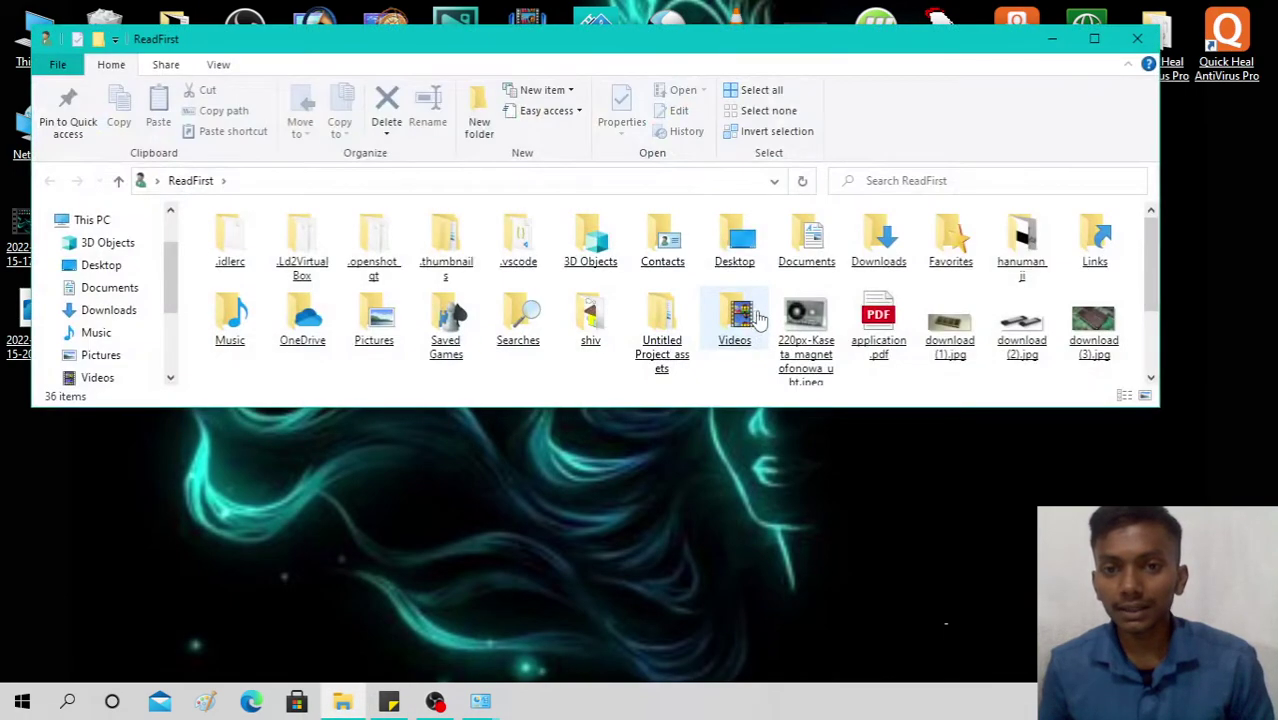
pyautogui.click(1137, 38)
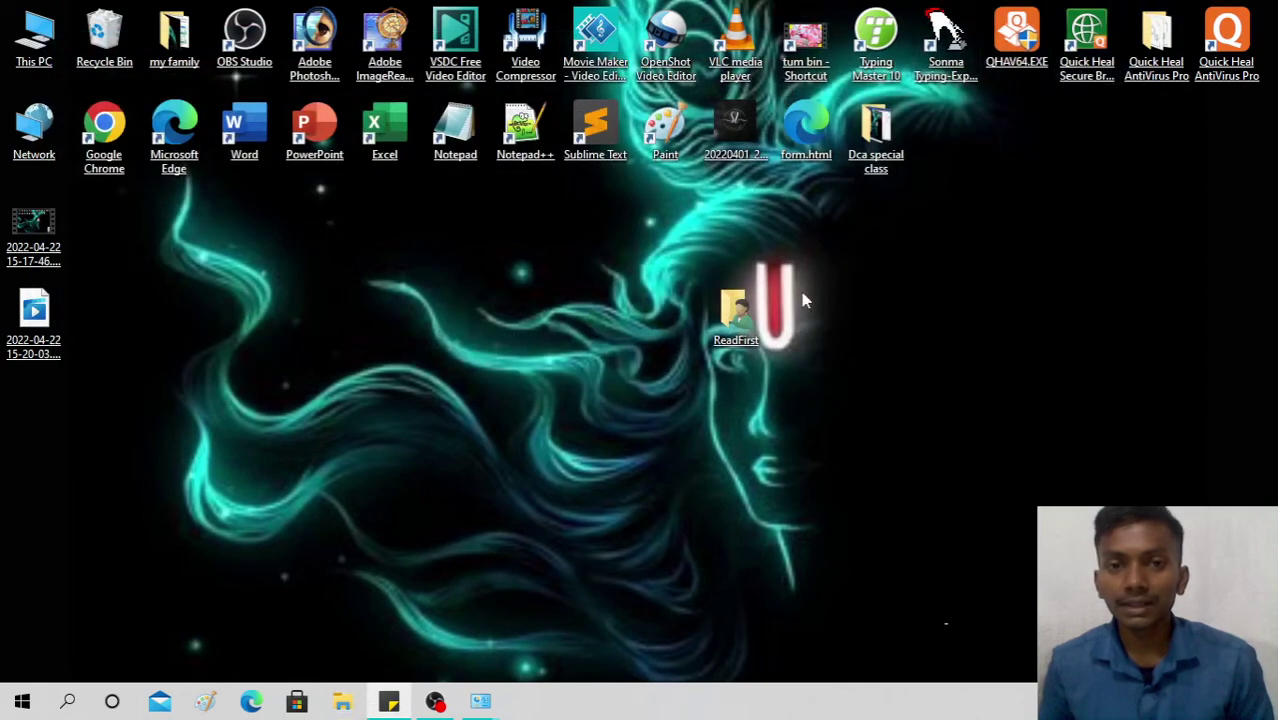
pyautogui.moveTo(723, 335); pyautogui.dragTo(956, 148)
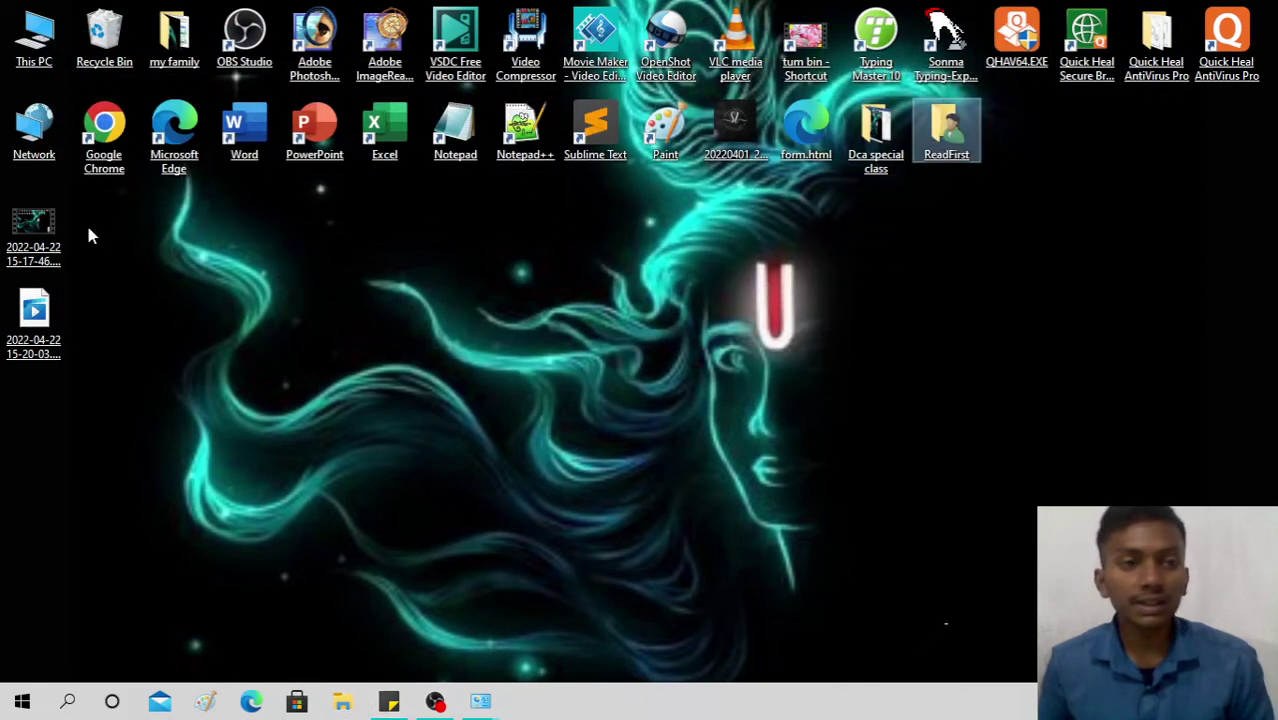
# Test opening Notepad from its desktop icon and close its empty window.
pyautogui.click(452, 145)
pyautogui.doubleClick(452, 145)
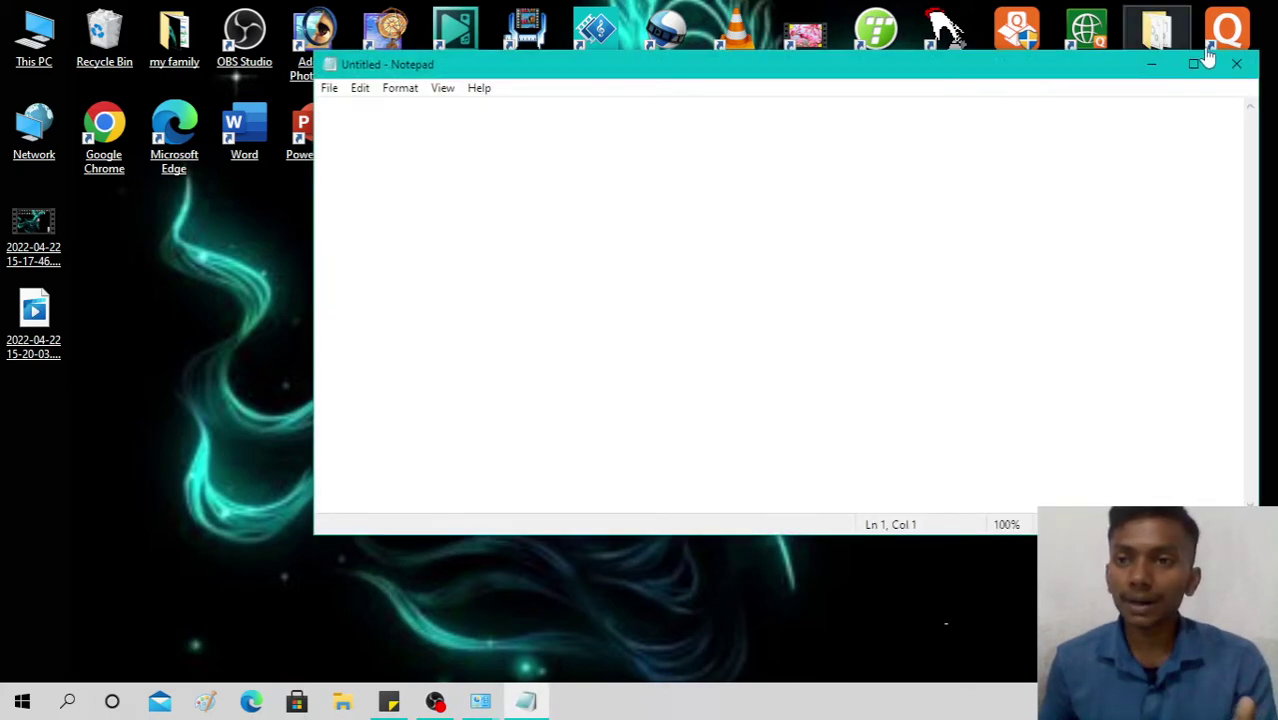
pyautogui.click(1238, 64)
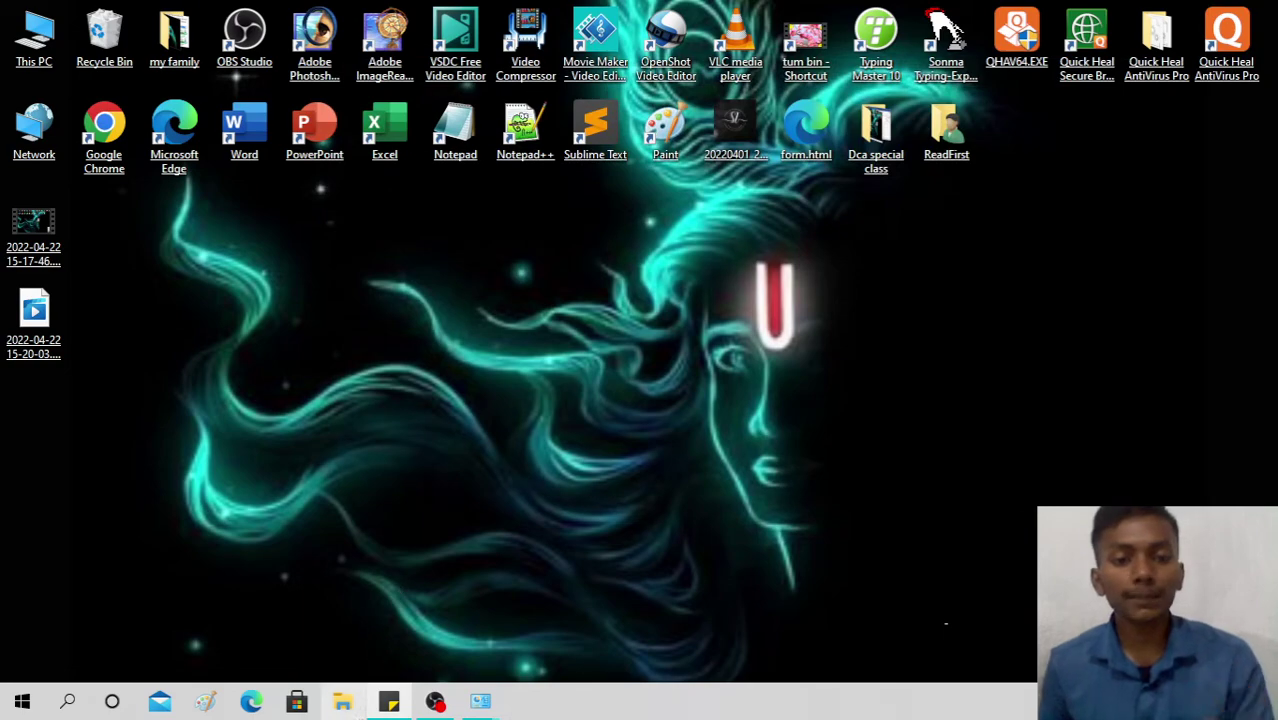
# Reopen File Explorer Options from the Control Panel, try the double-click option for opening items, and choose single-click again.
pyautogui.moveTo(480, 700)
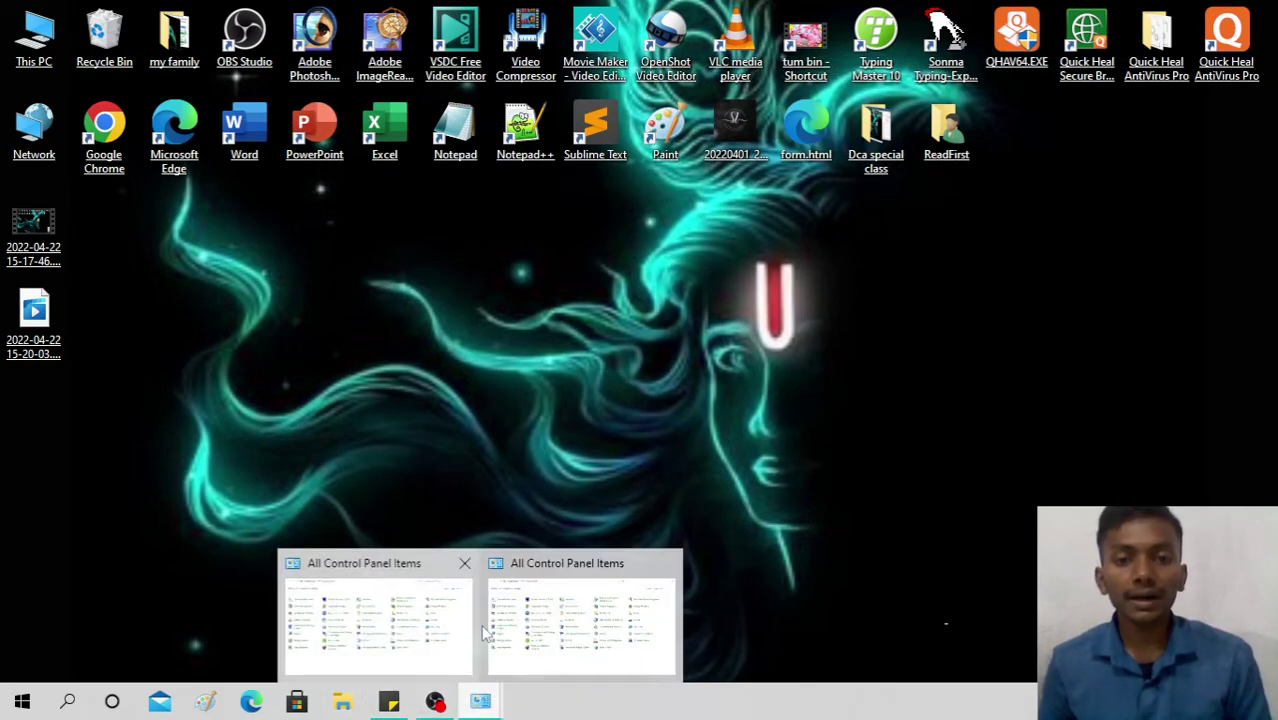
pyautogui.click(532, 635)
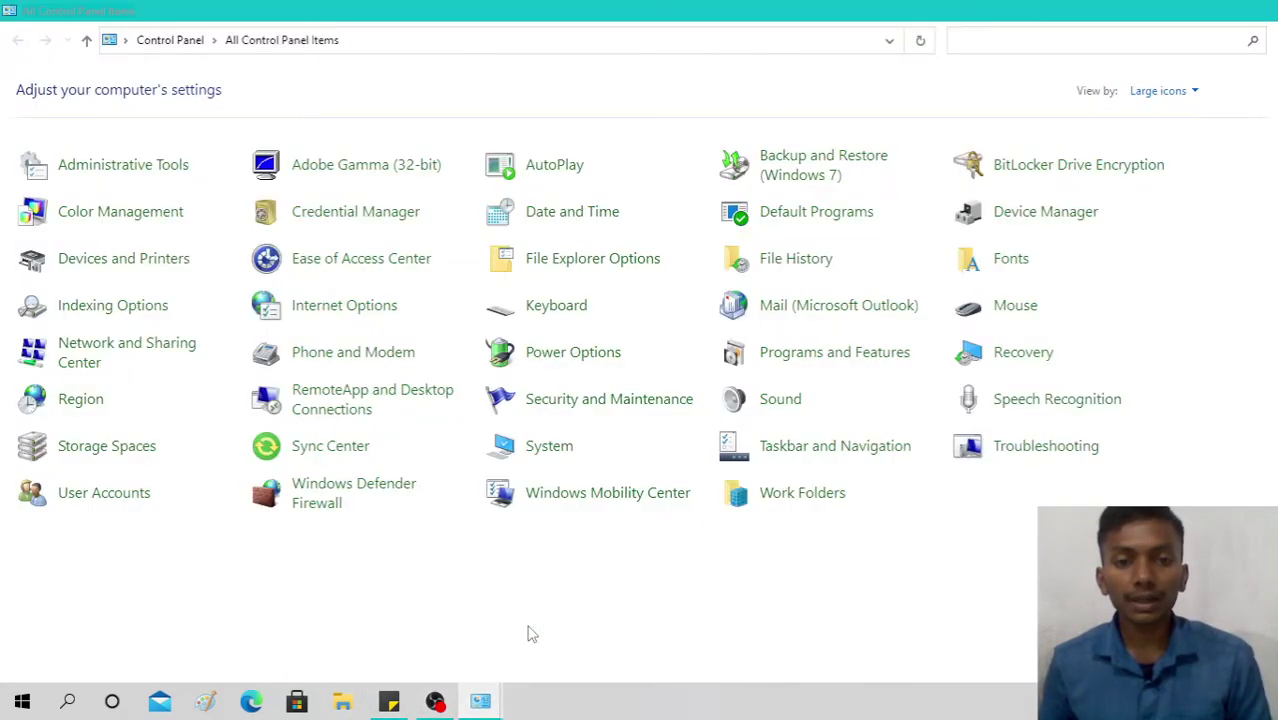
pyautogui.click(611, 262)
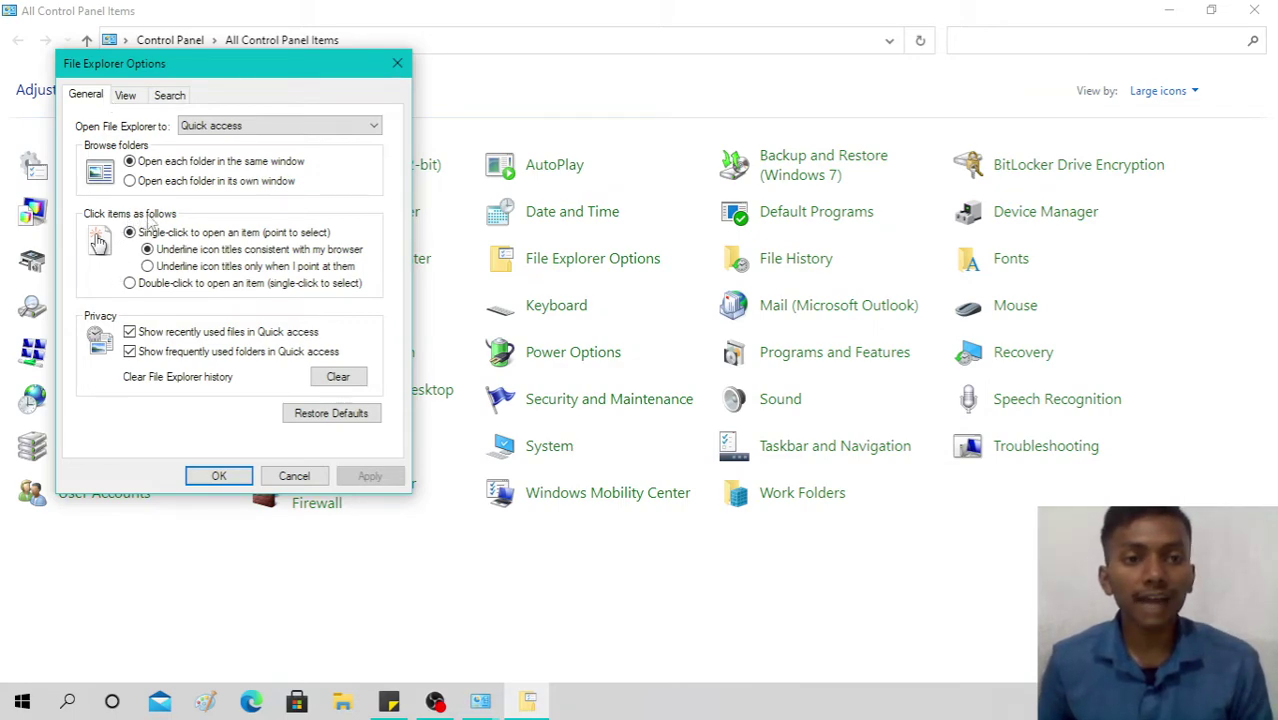
pyautogui.click(130, 284)
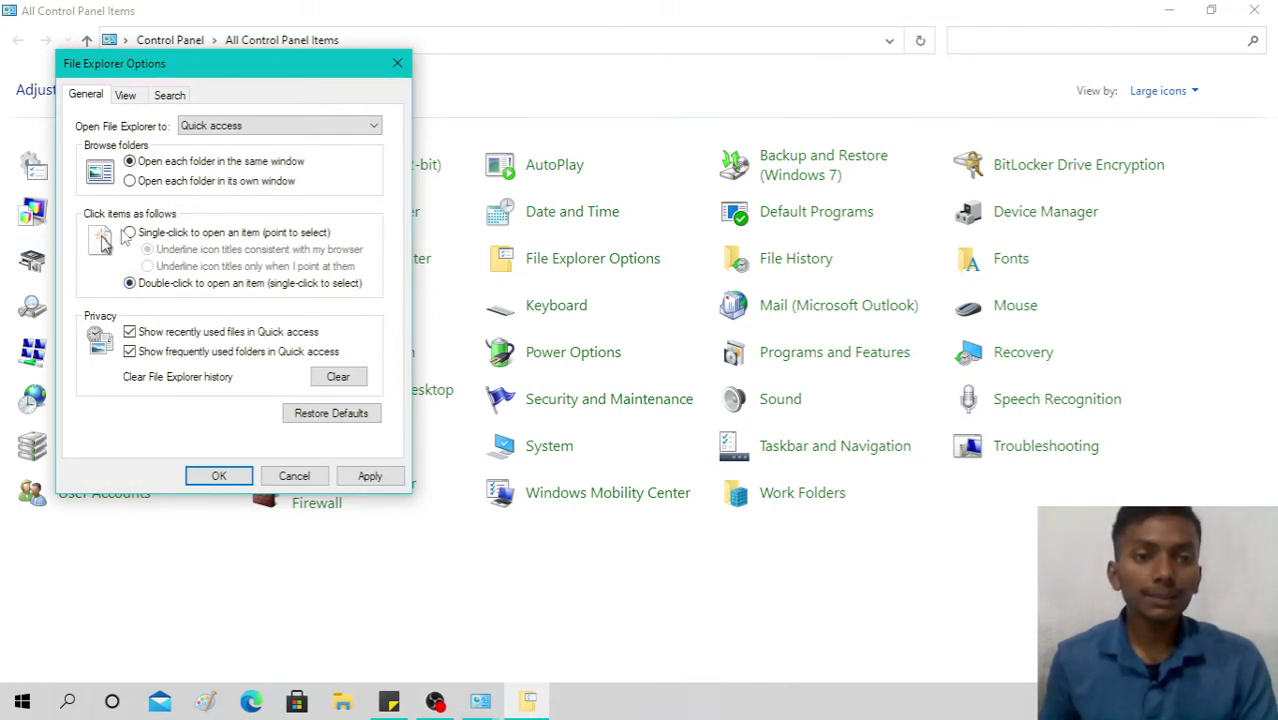
pyautogui.click(129, 233)
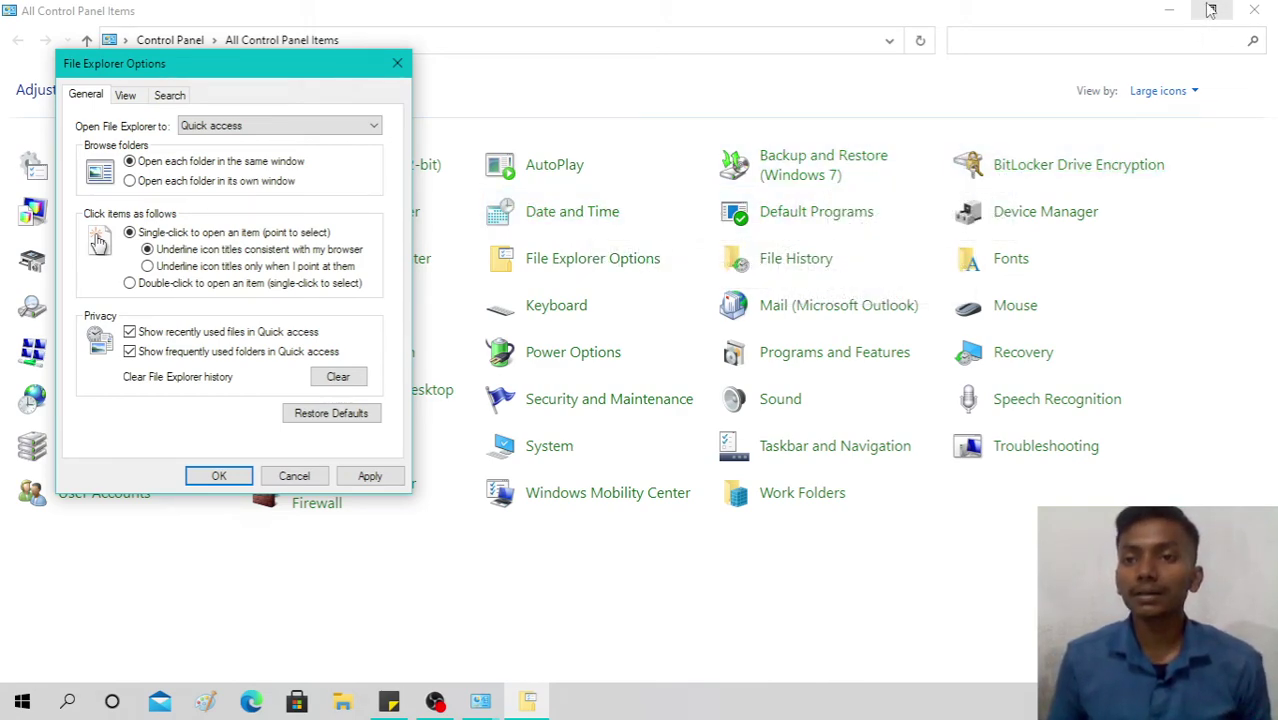
# Show the desktop behind File Explorer Options, set icon titles to underline only when pointed at, and confirm the change.
pyautogui.click(1169, 10)
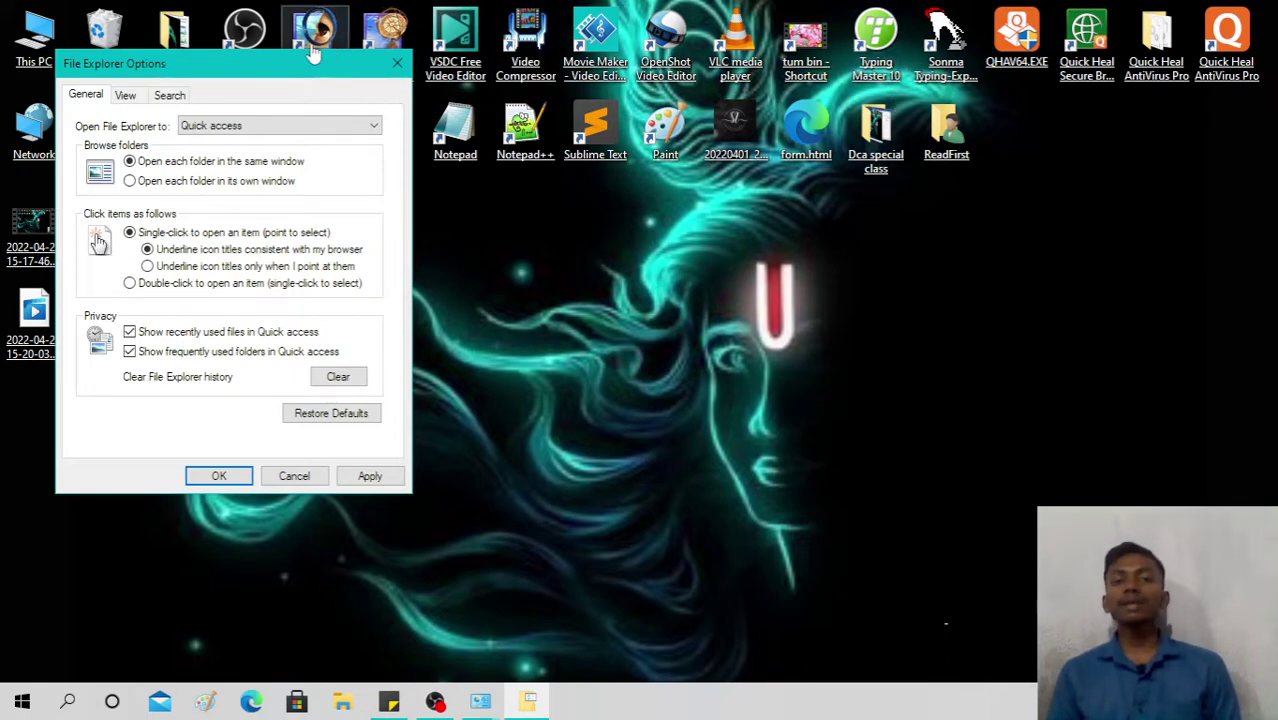
pyautogui.moveTo(265, 62); pyautogui.dragTo(533, 127)
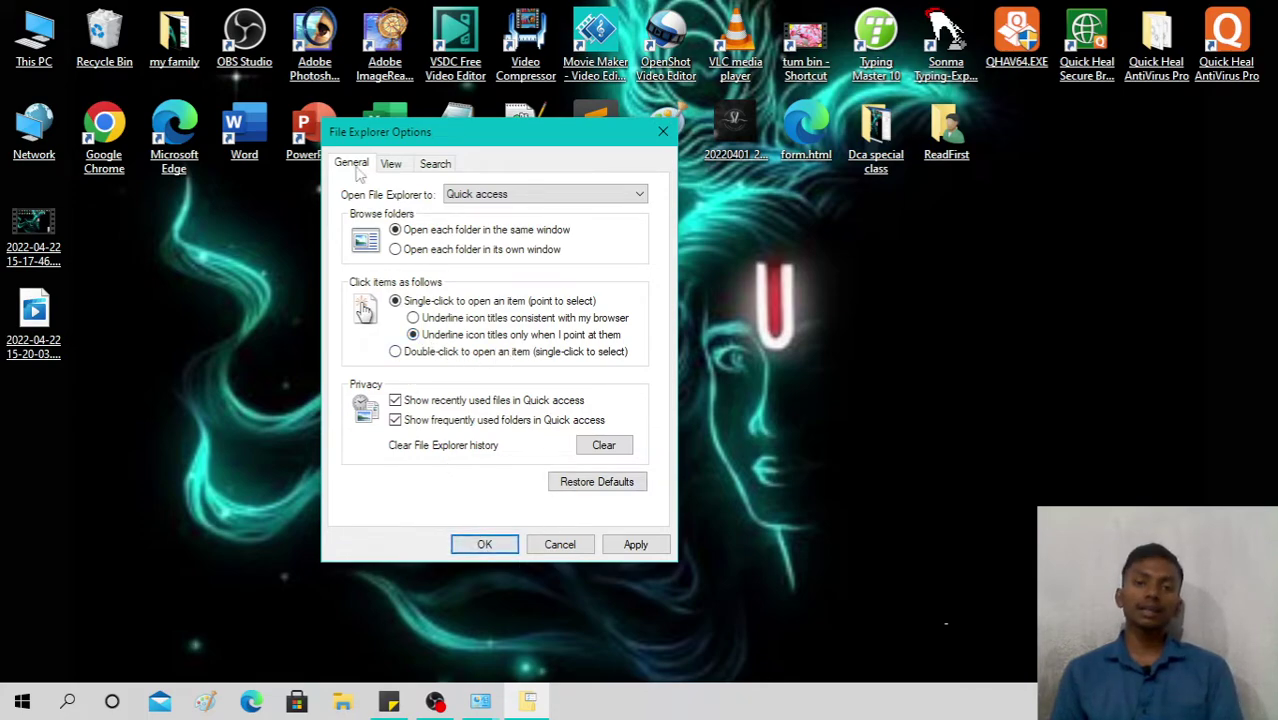
pyautogui.rightClick(795, 239)
pyautogui.click(860, 300)
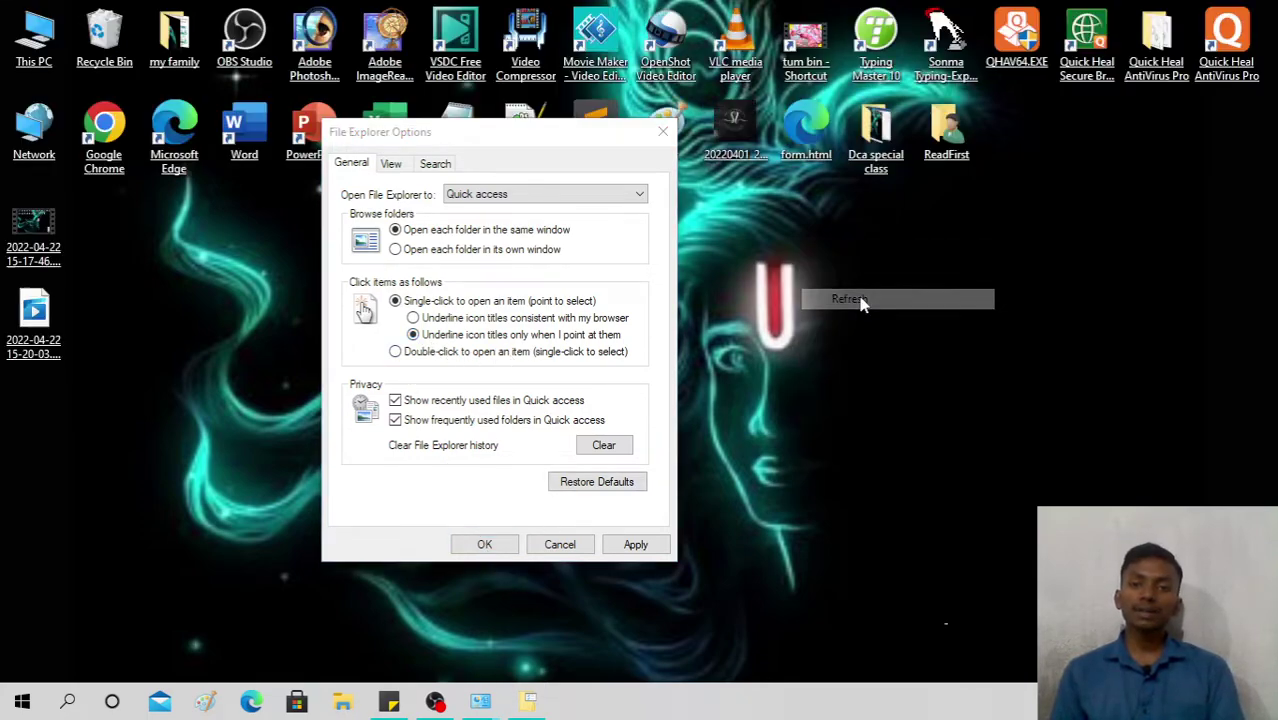
pyautogui.click(484, 545)
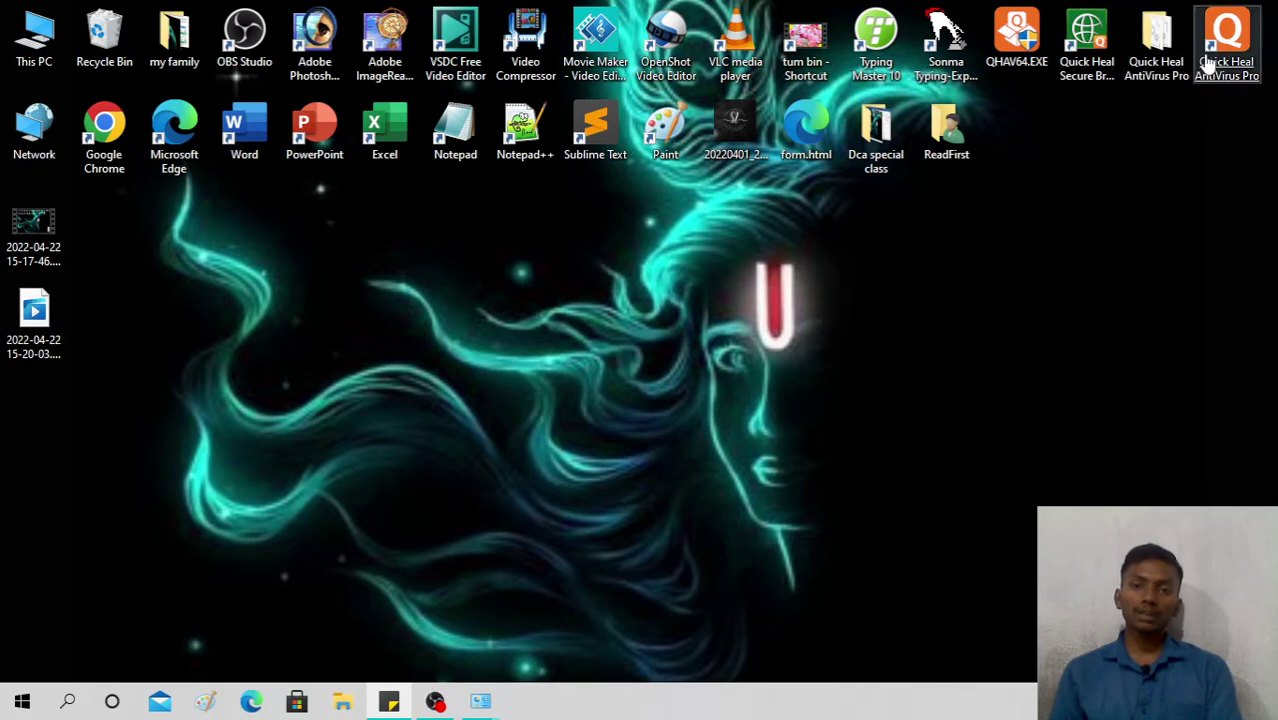
# Bring the Control Panel back up, reopen File Explorer Options, and try the double-click option for opening items.
pyautogui.moveTo(482, 698)
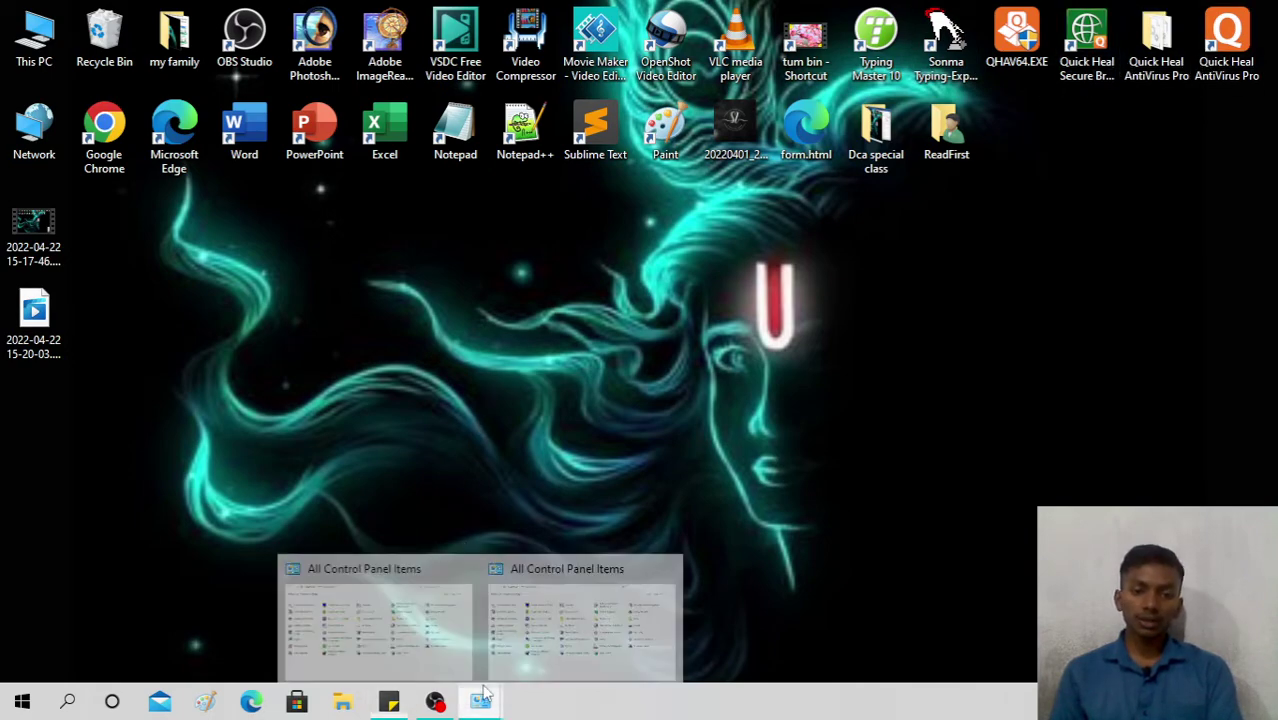
pyautogui.click(468, 640)
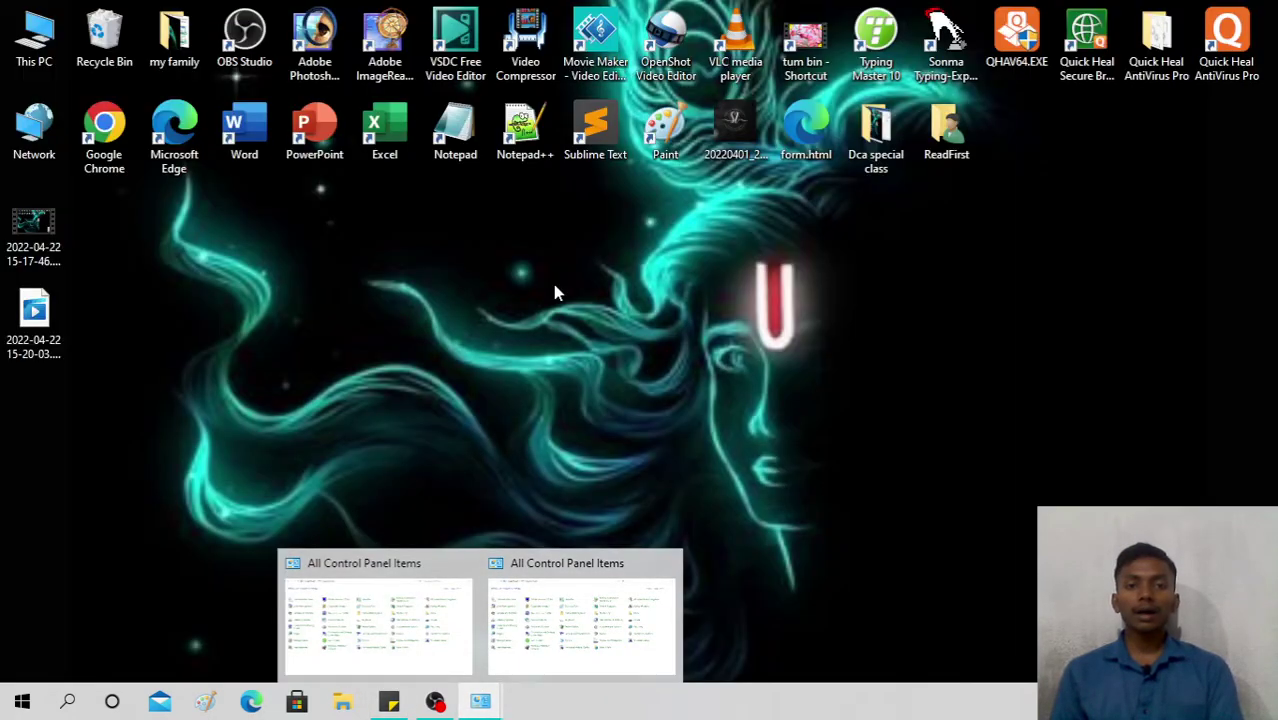
pyautogui.click(552, 596)
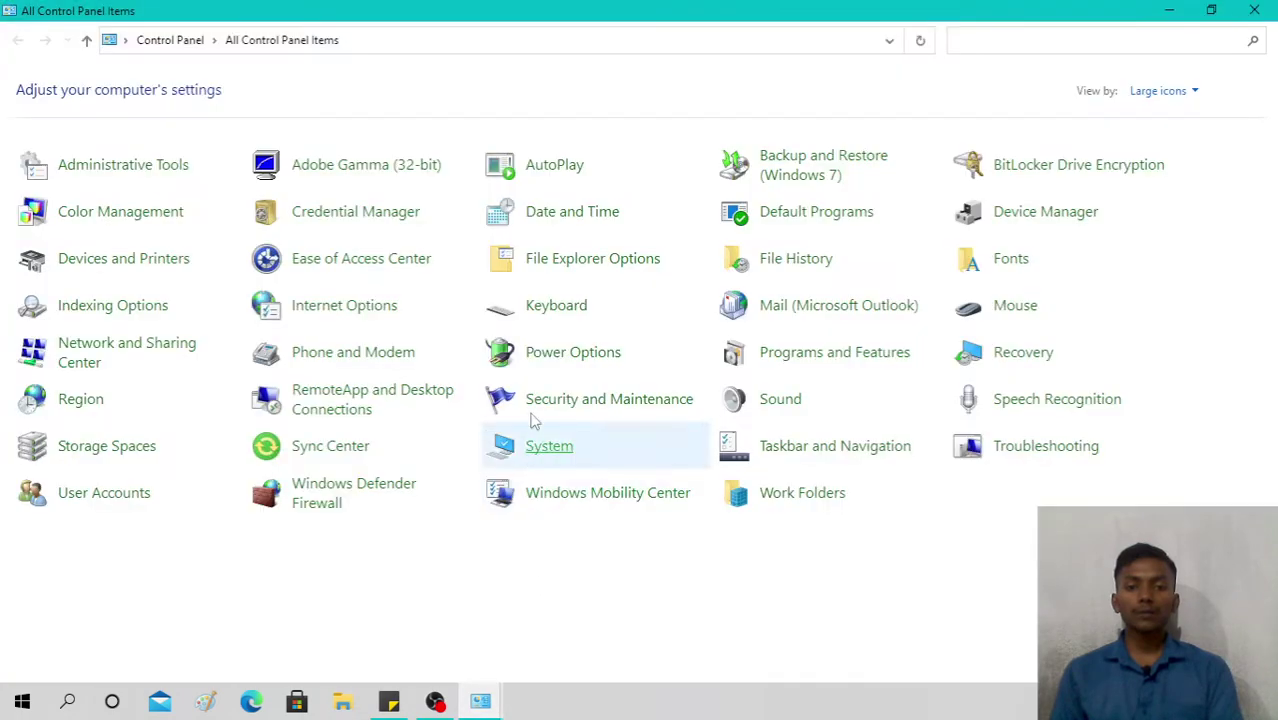
pyautogui.click(572, 266)
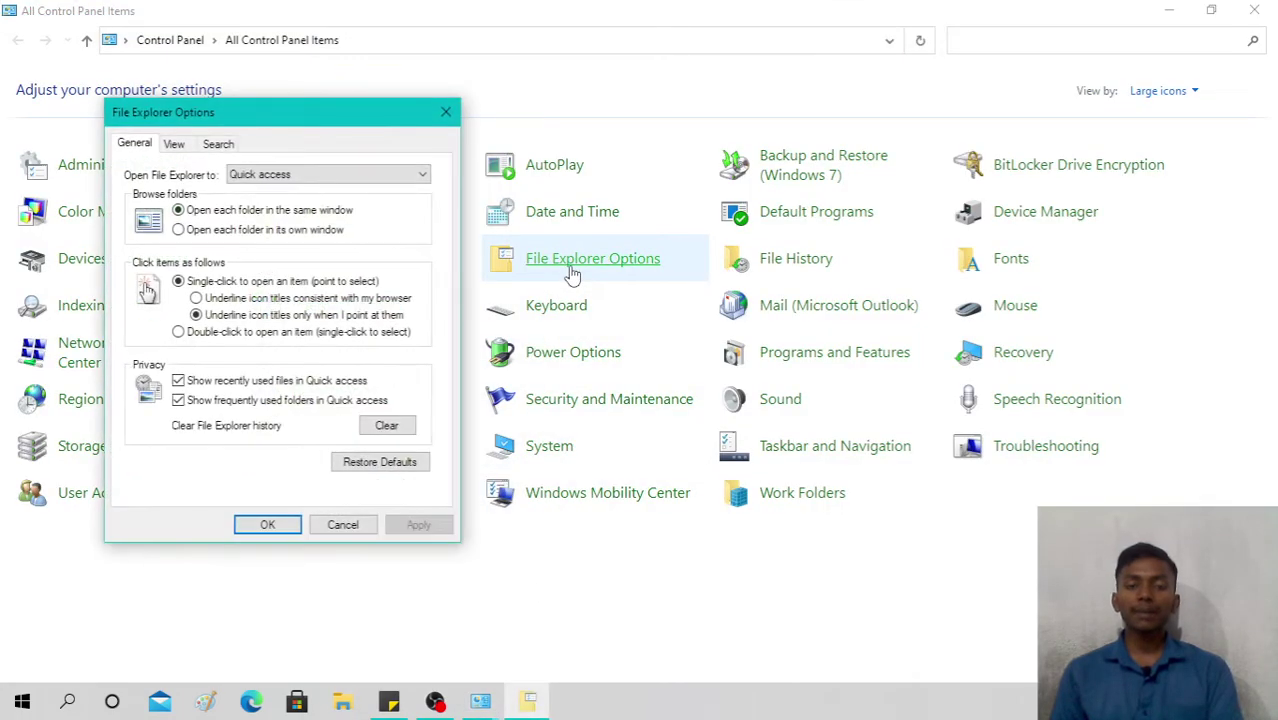
pyautogui.click(180, 333)
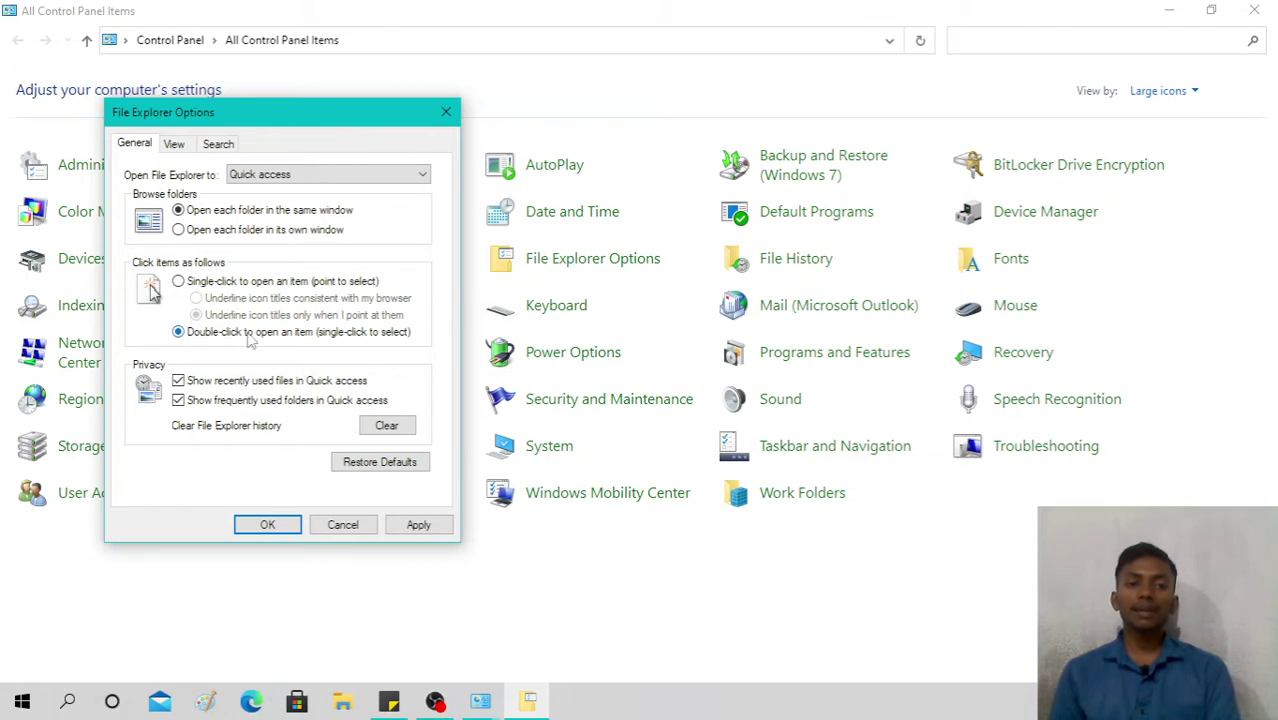
# Look through the folder view and search settings in File Explorer Options, and close the dialog without applying anything.
pyautogui.click(175, 146)
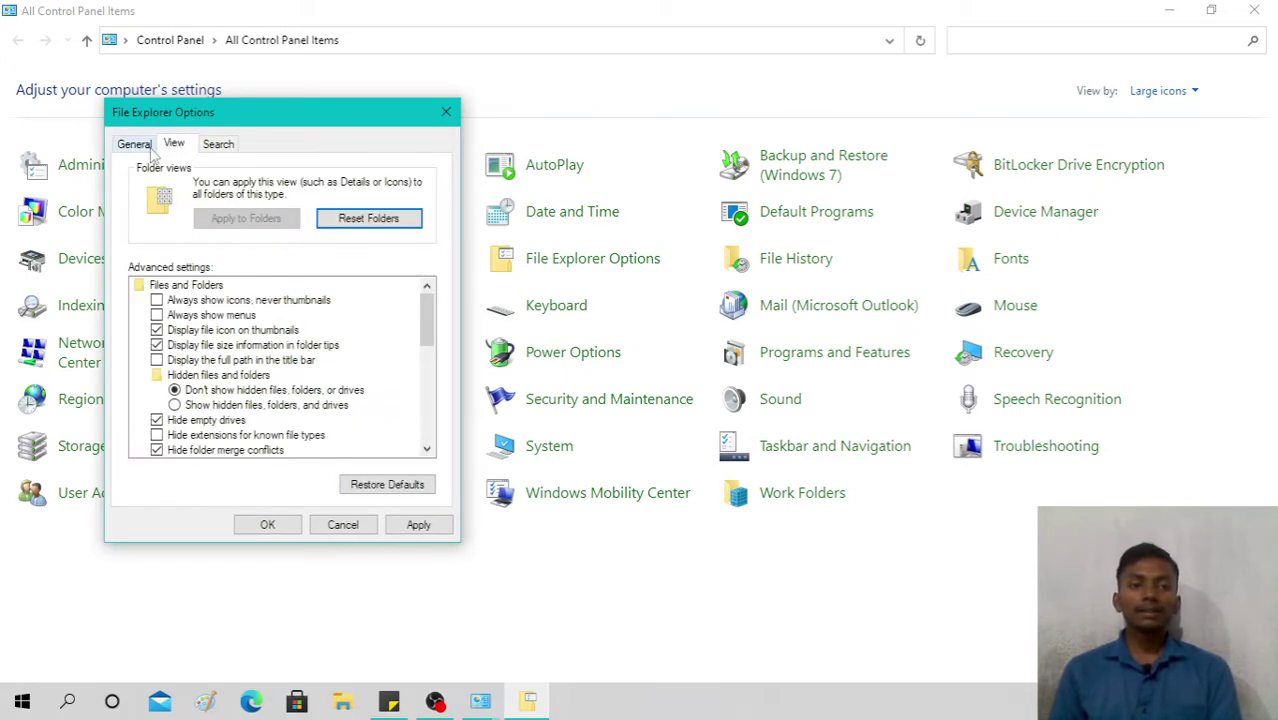
pyautogui.click(140, 147)
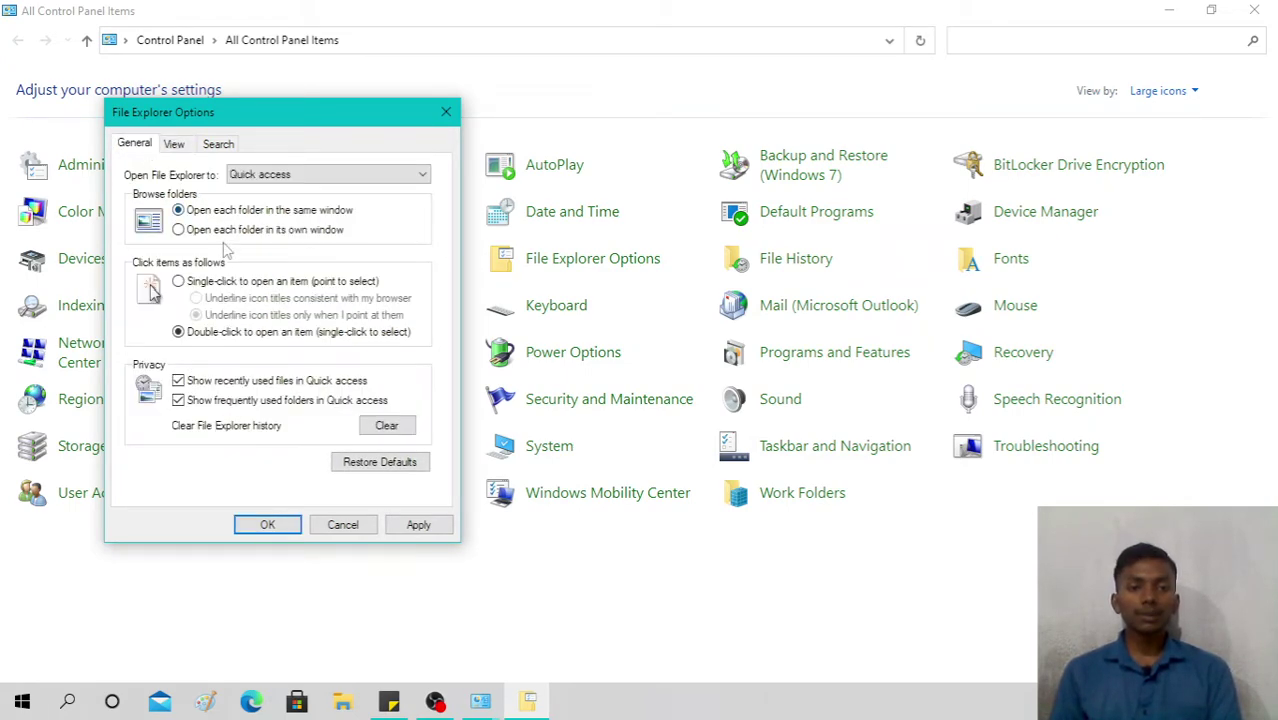
pyautogui.click(176, 143)
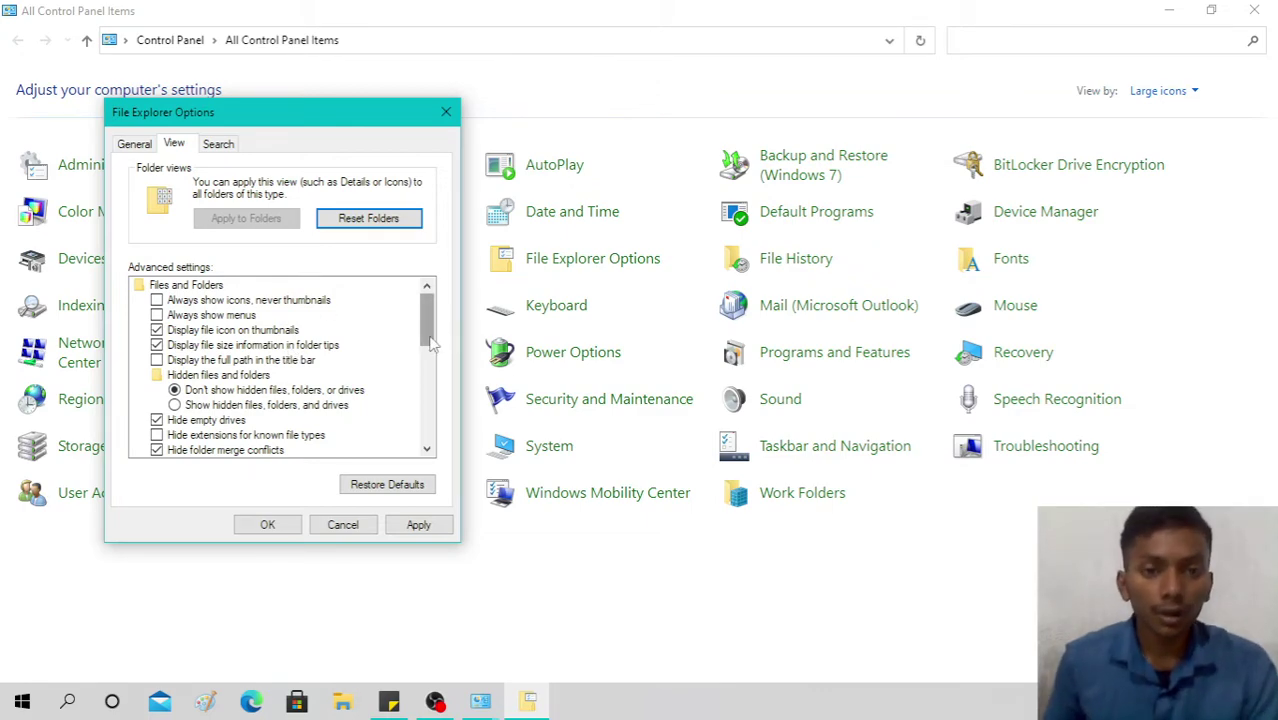
pyautogui.moveTo(430, 342); pyautogui.dragTo(446, 306)
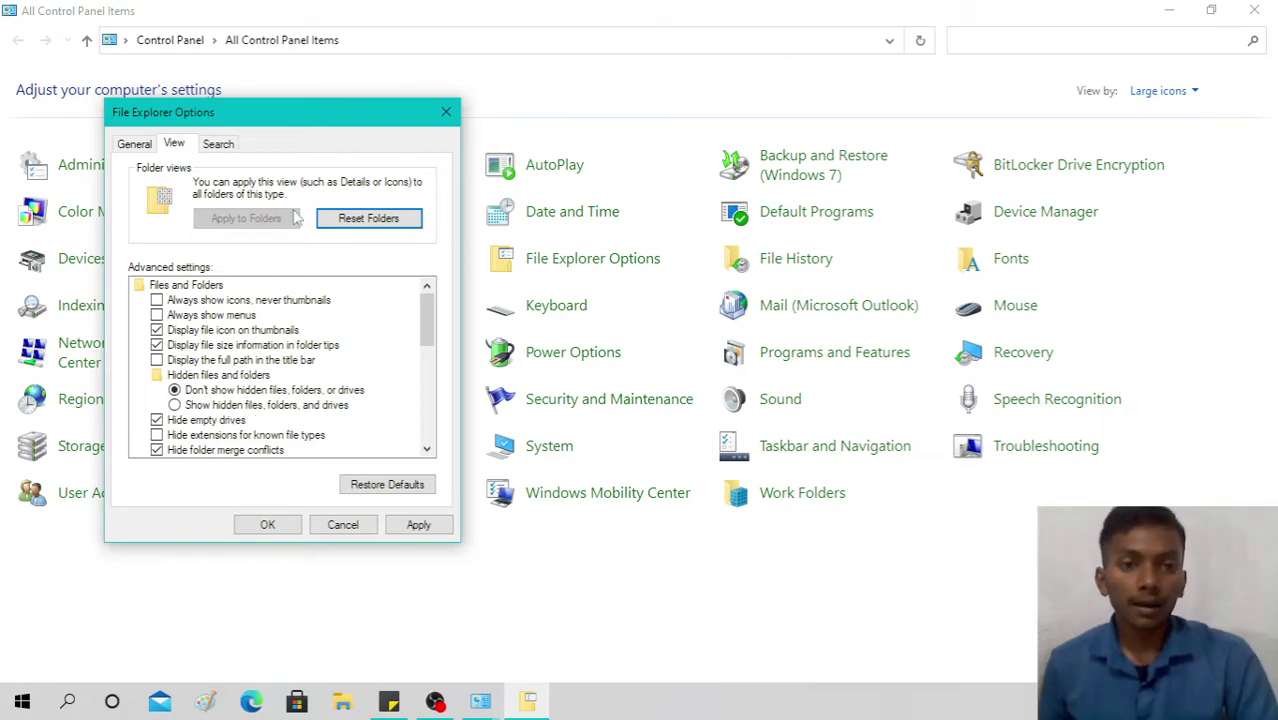
pyautogui.click(227, 150)
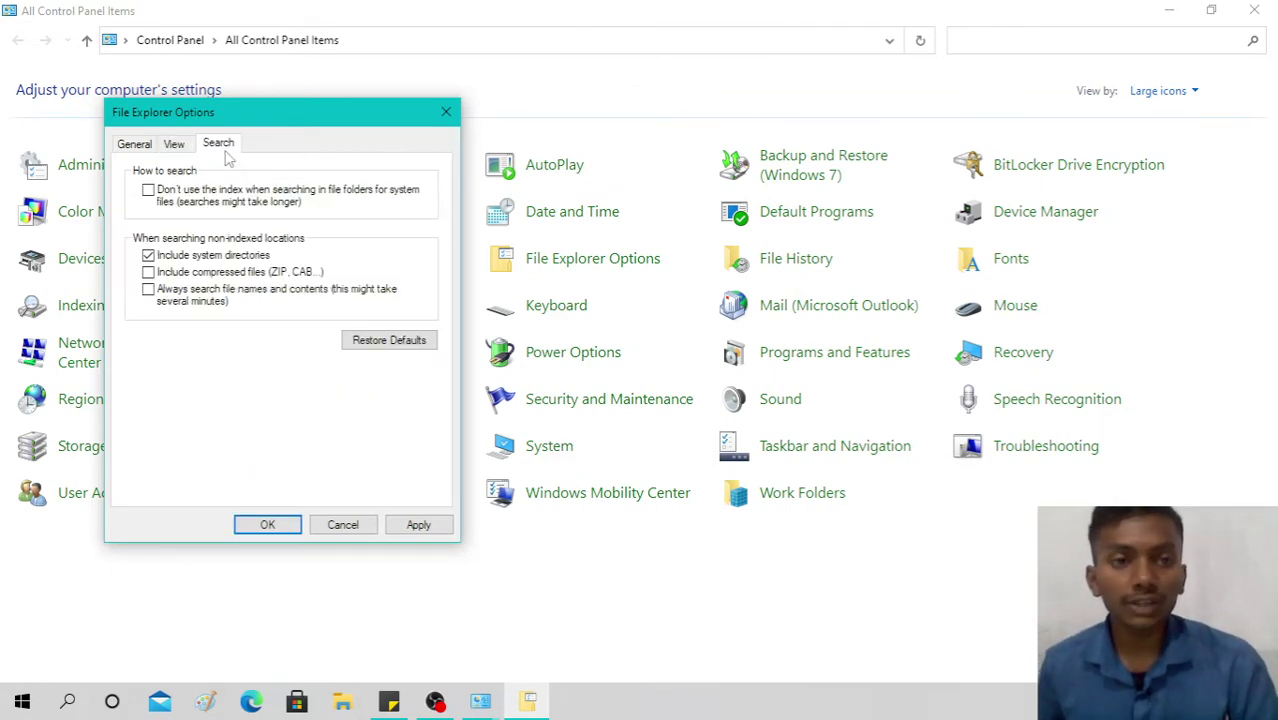
pyautogui.click(446, 113)
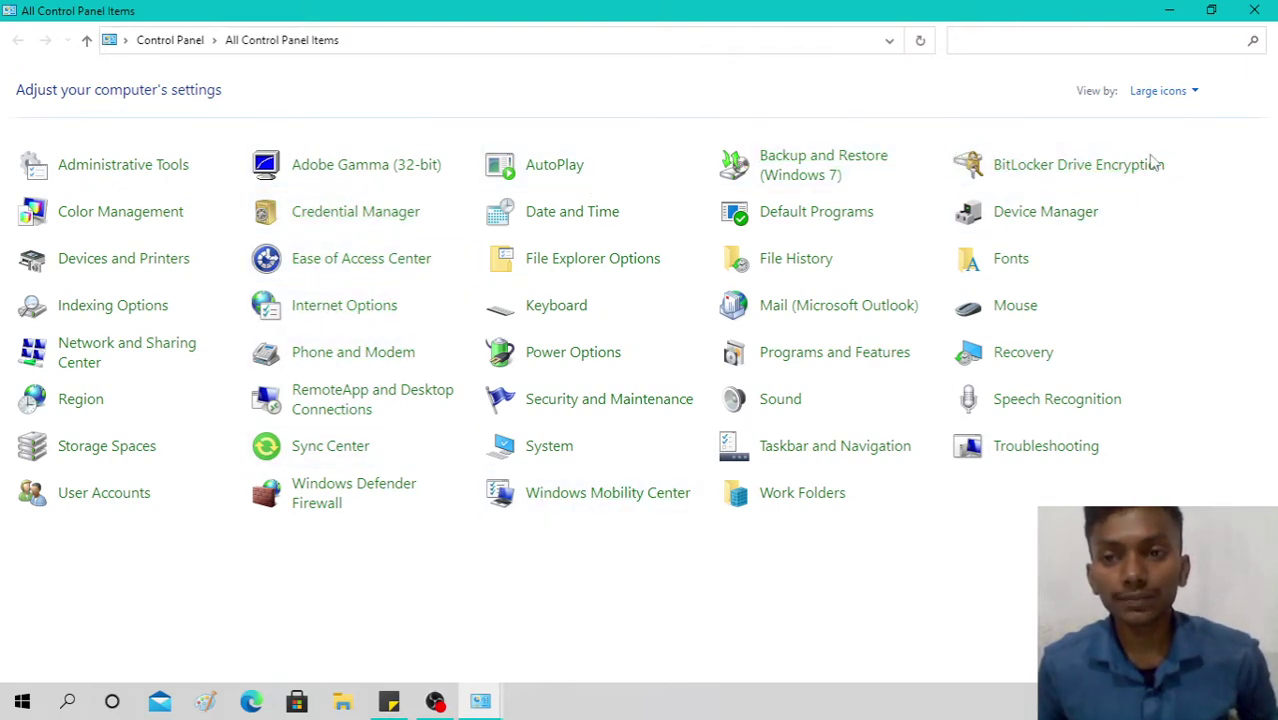
# View the BitLocker Drive Encryption page for the computer's drives and close its window.
pyautogui.click(1038, 168)
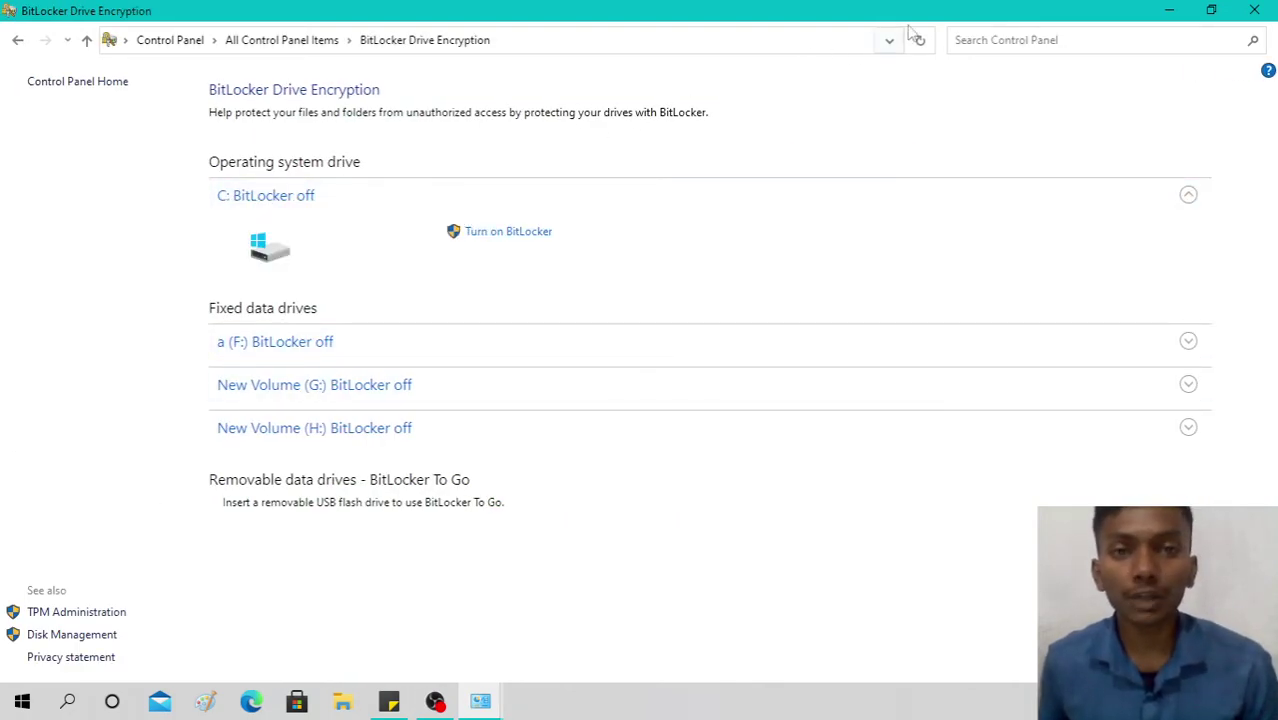
pyautogui.click(1251, 10)
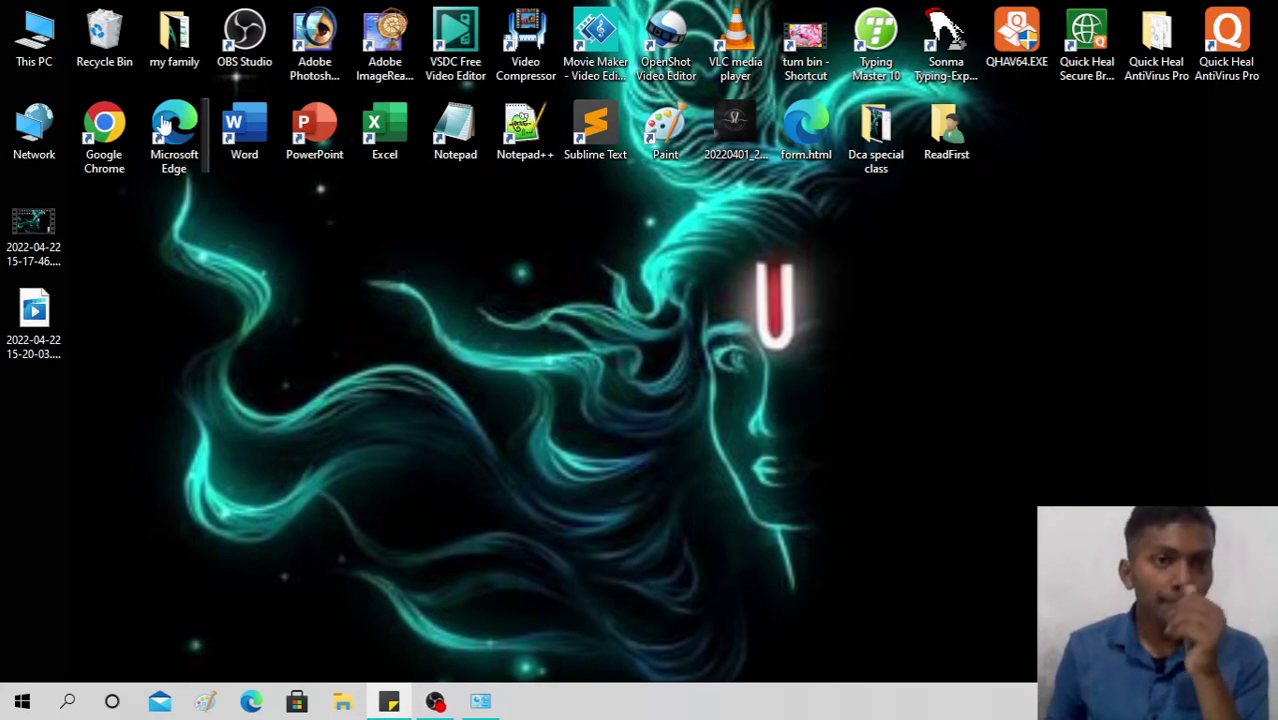
# Open This PC in a maximized window and rename the F: drive as e, granting administrator permission for the change.
pyautogui.doubleClick(35, 62)
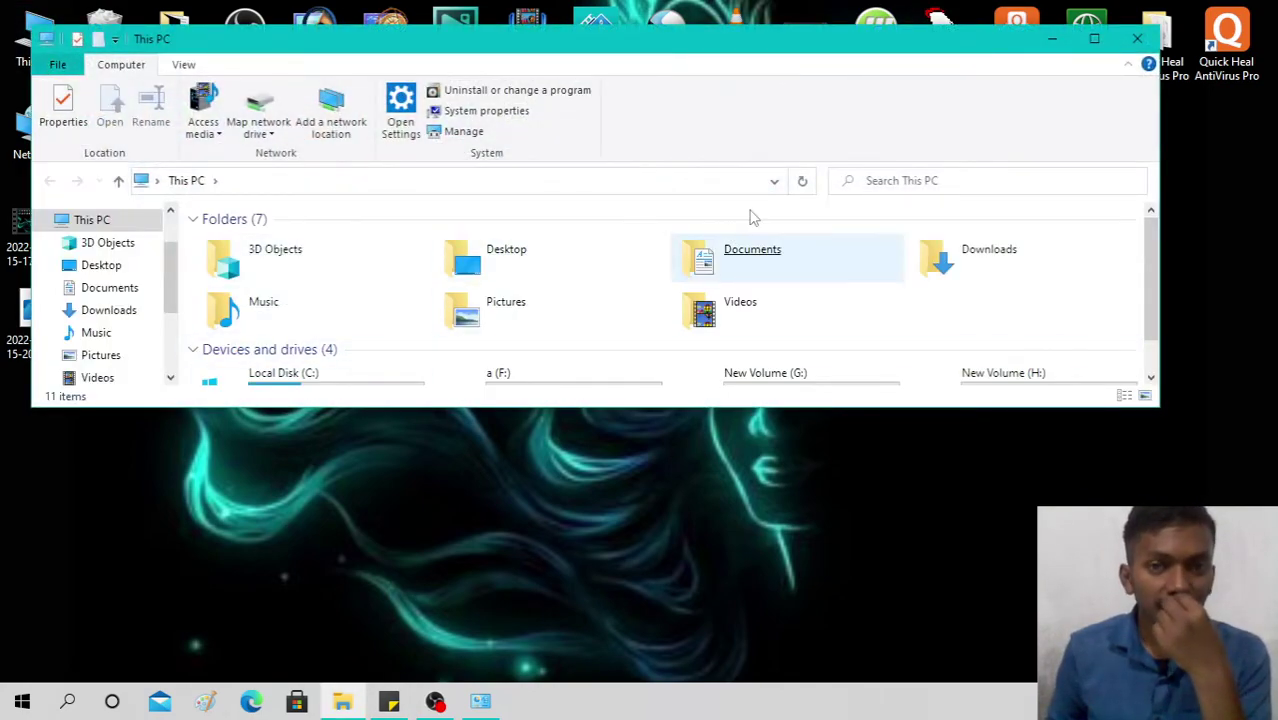
pyautogui.click(1095, 39)
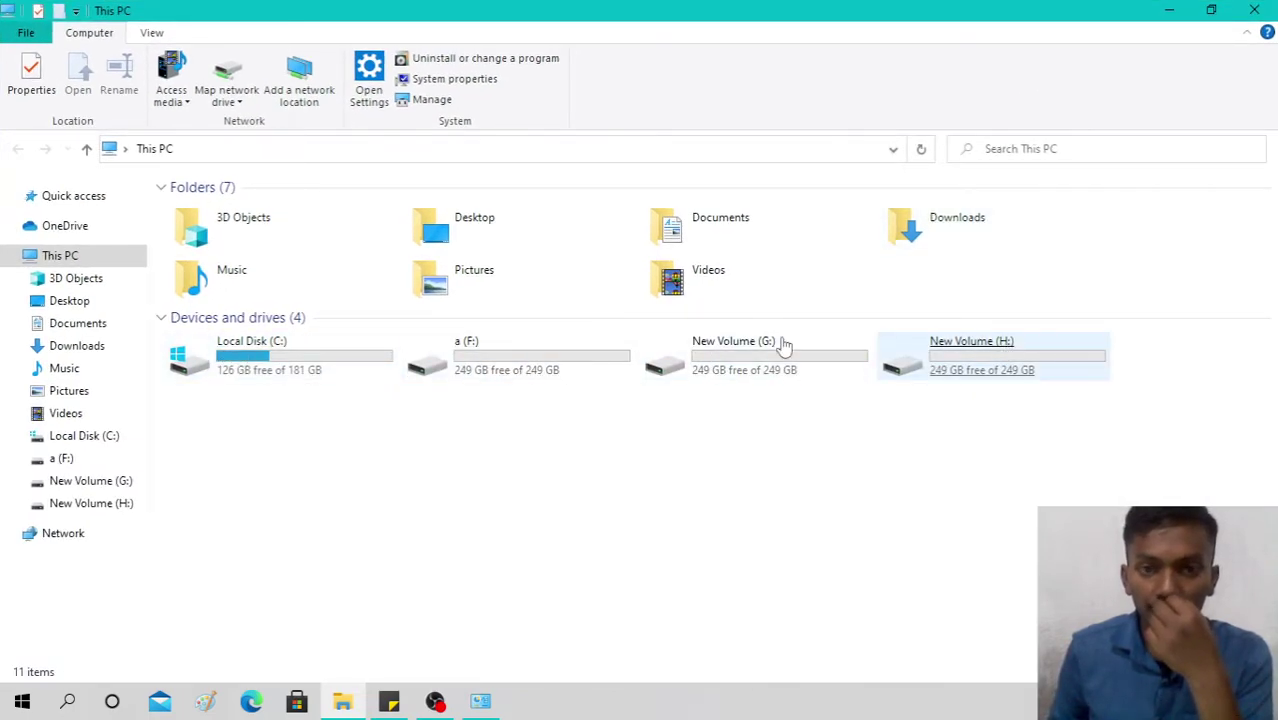
pyautogui.click(488, 369)
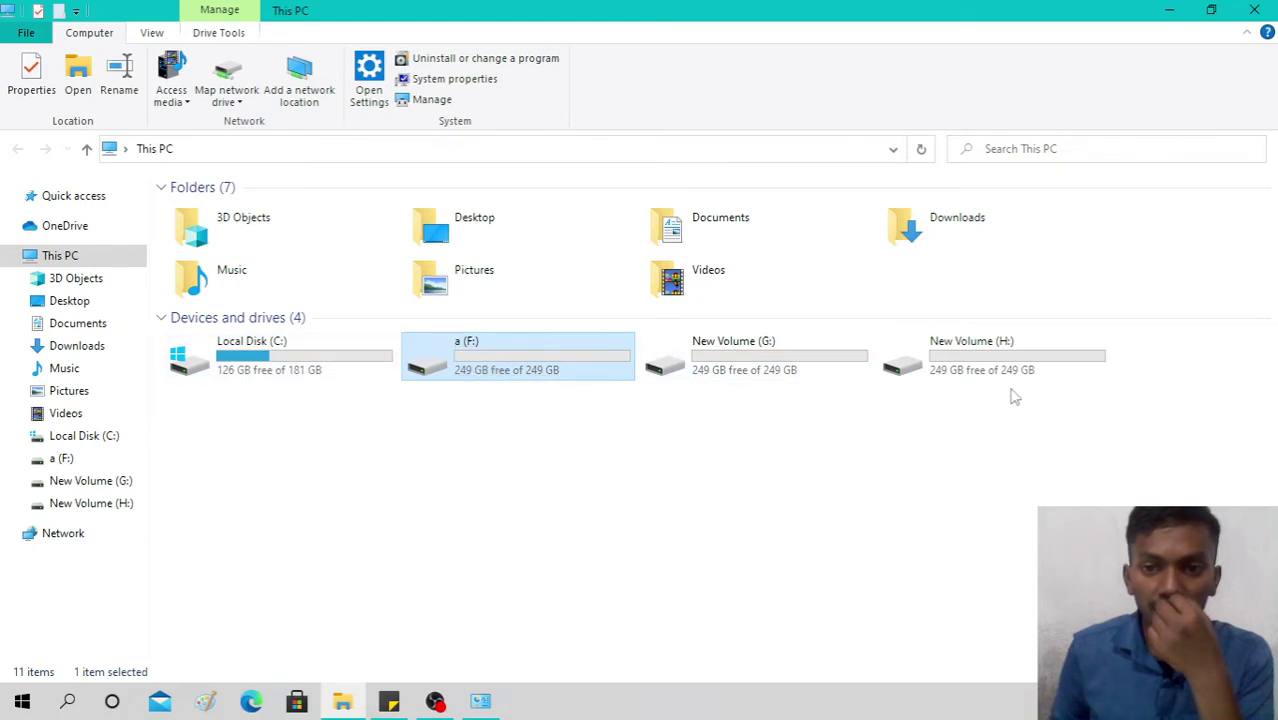
pyautogui.rightClick(500, 367)
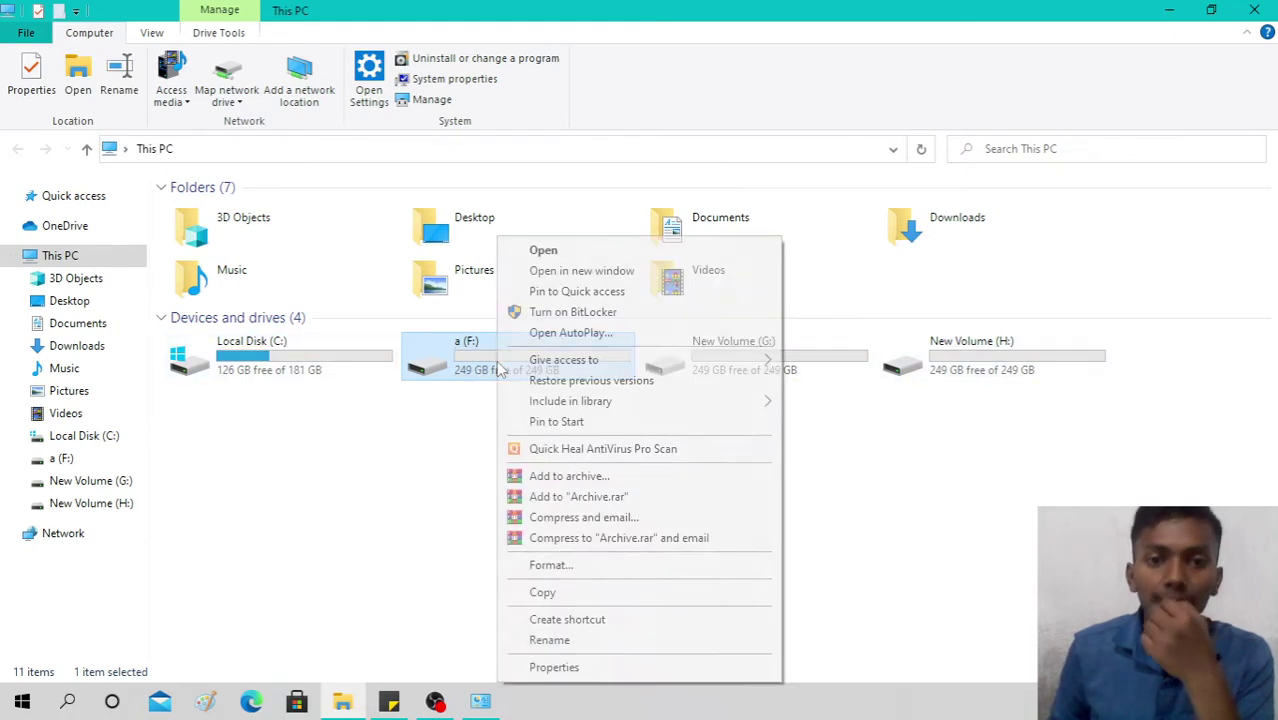
pyautogui.click(598, 640)
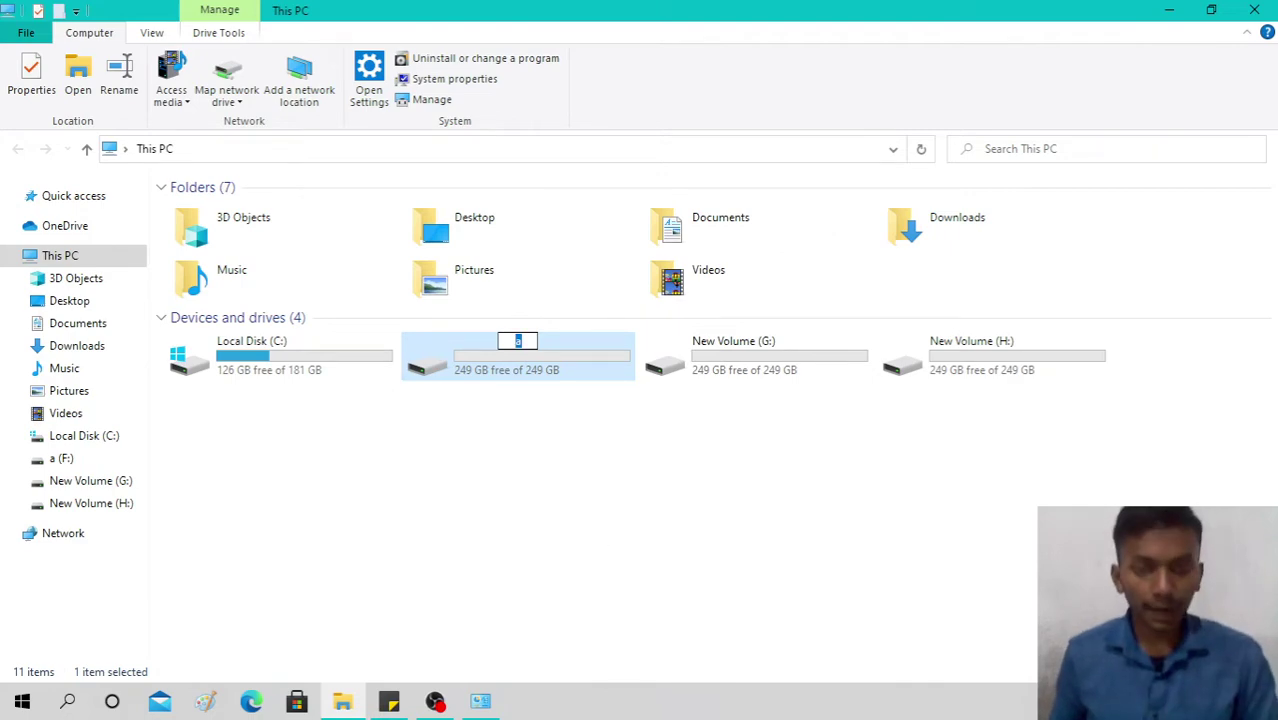
pyautogui.write('e')
pyautogui.press('Return')
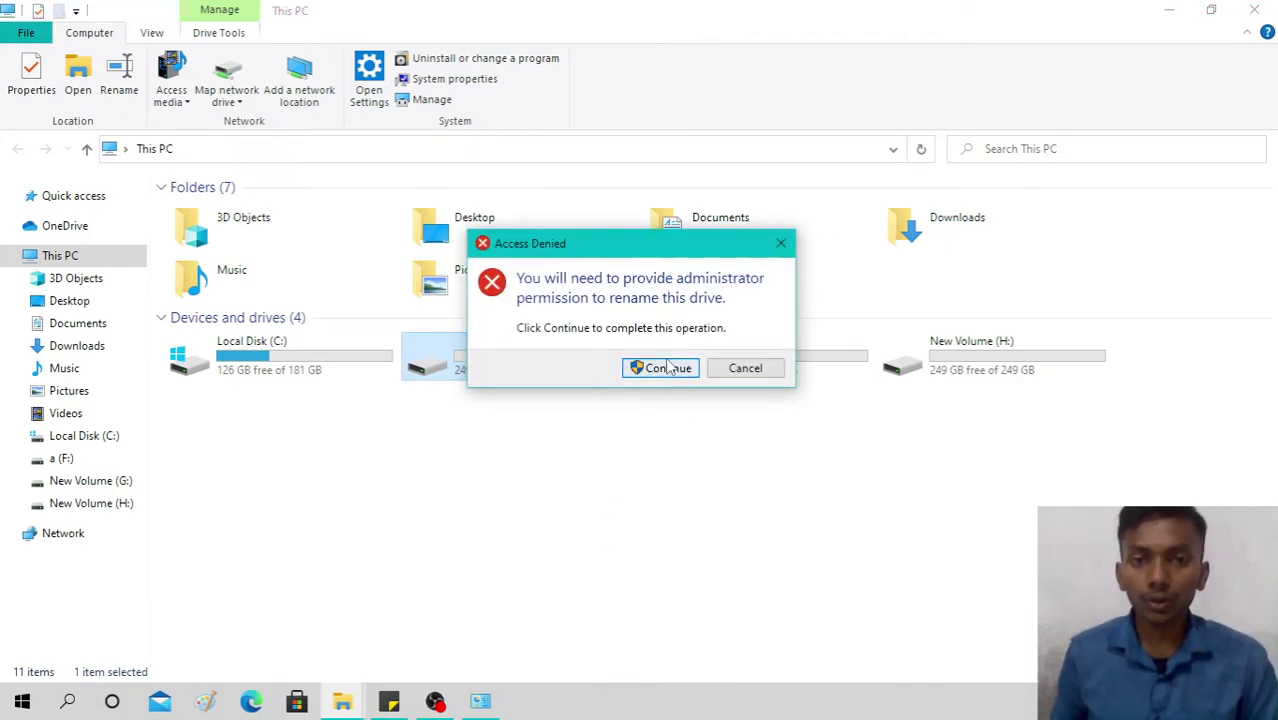
pyautogui.click(652, 369)
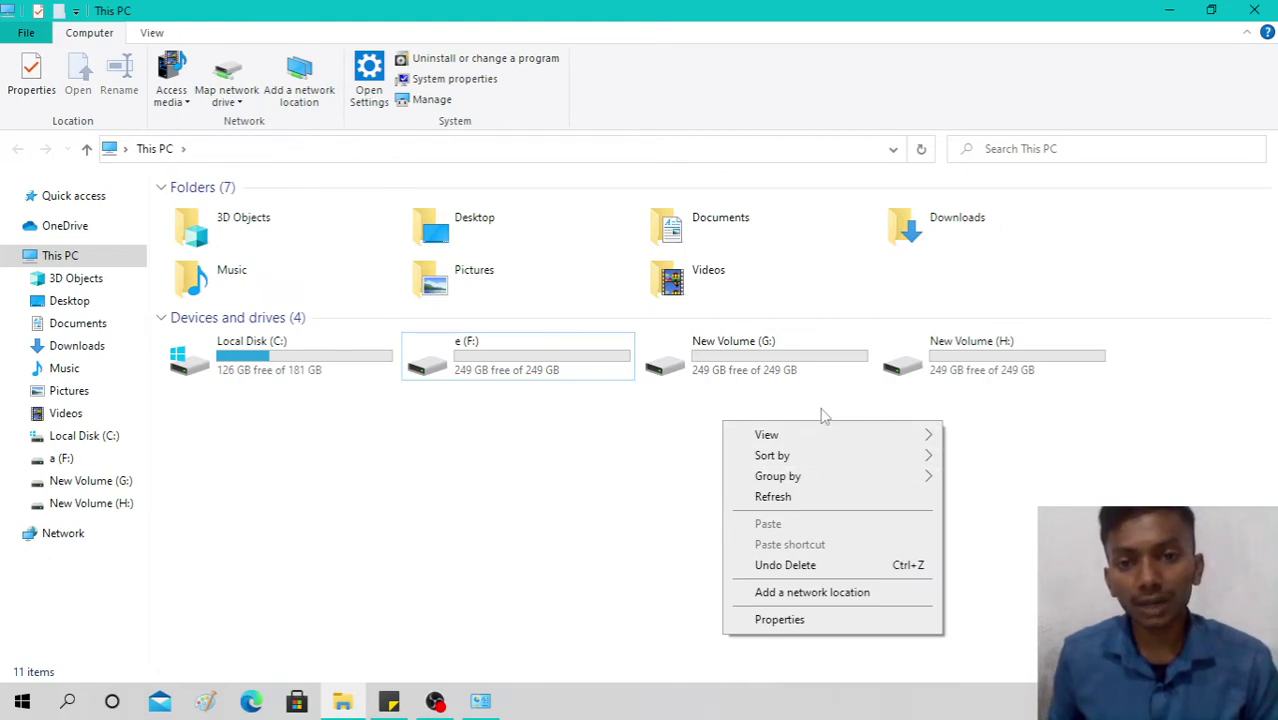
pyautogui.click(960, 499)
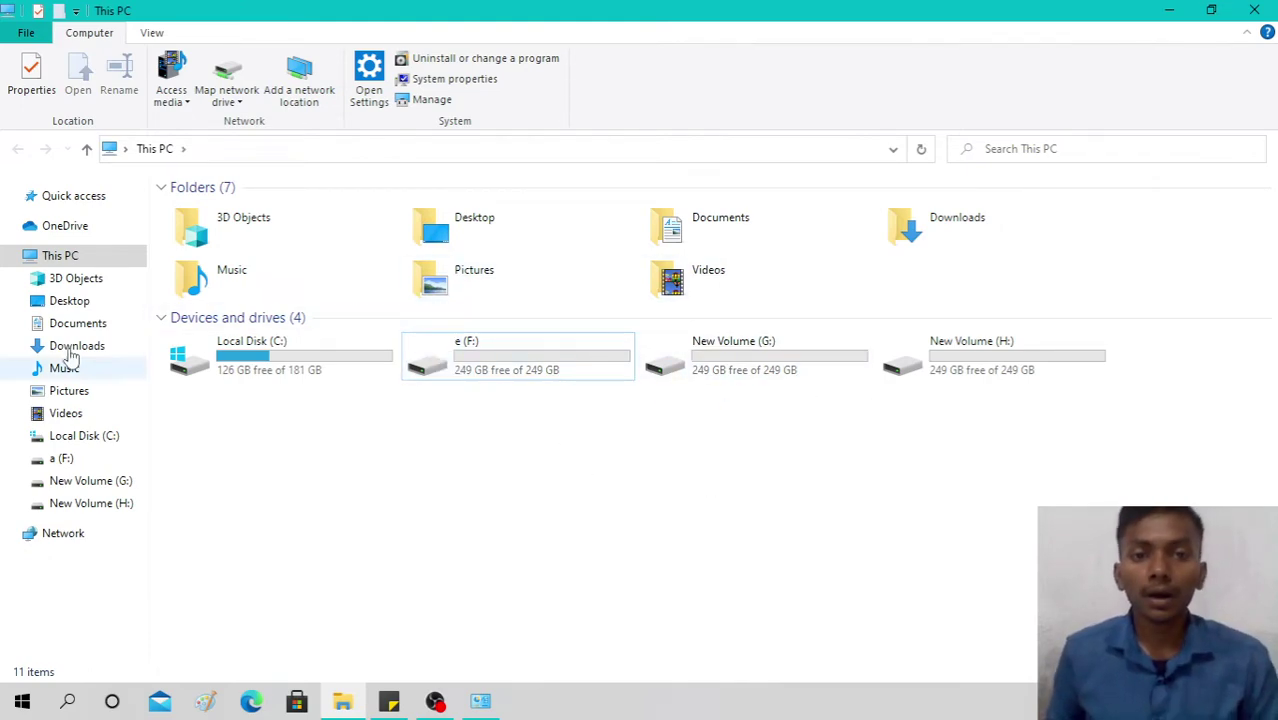
# Check the space on Local Disk (C:) in This PC, and return to the desktop and refresh it.
pyautogui.click(318, 356)
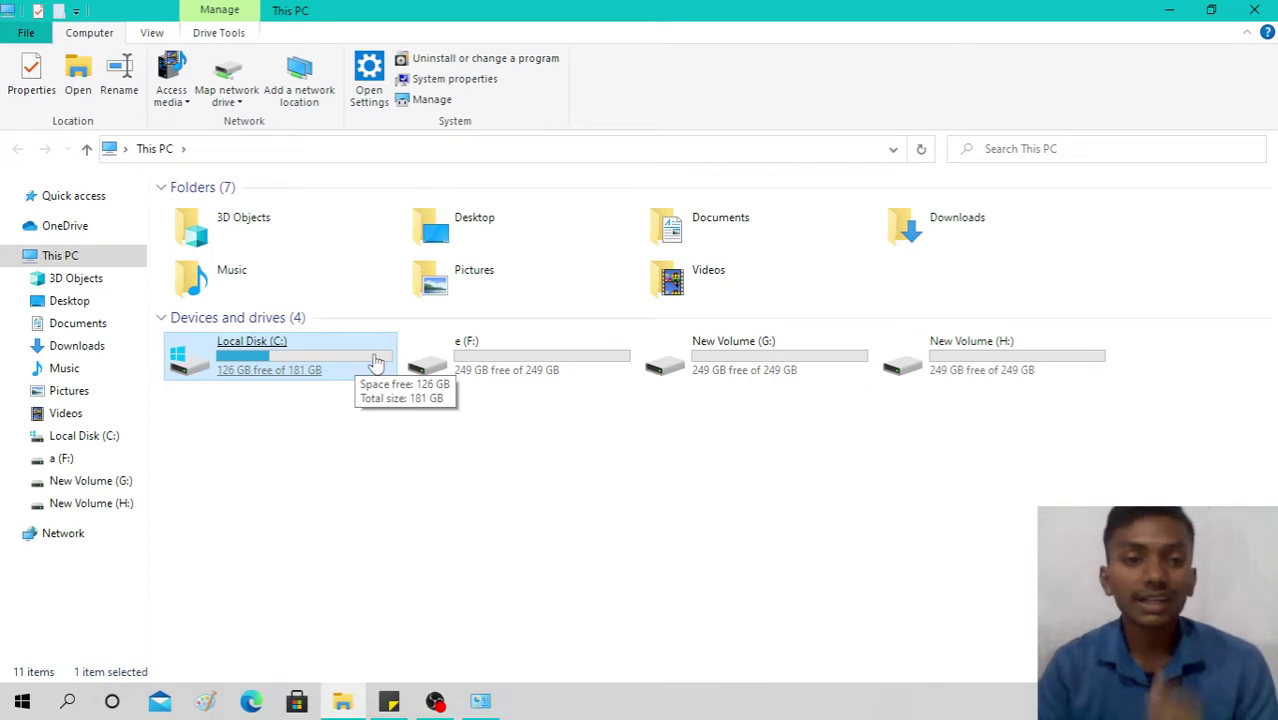
pyautogui.click(420, 288)
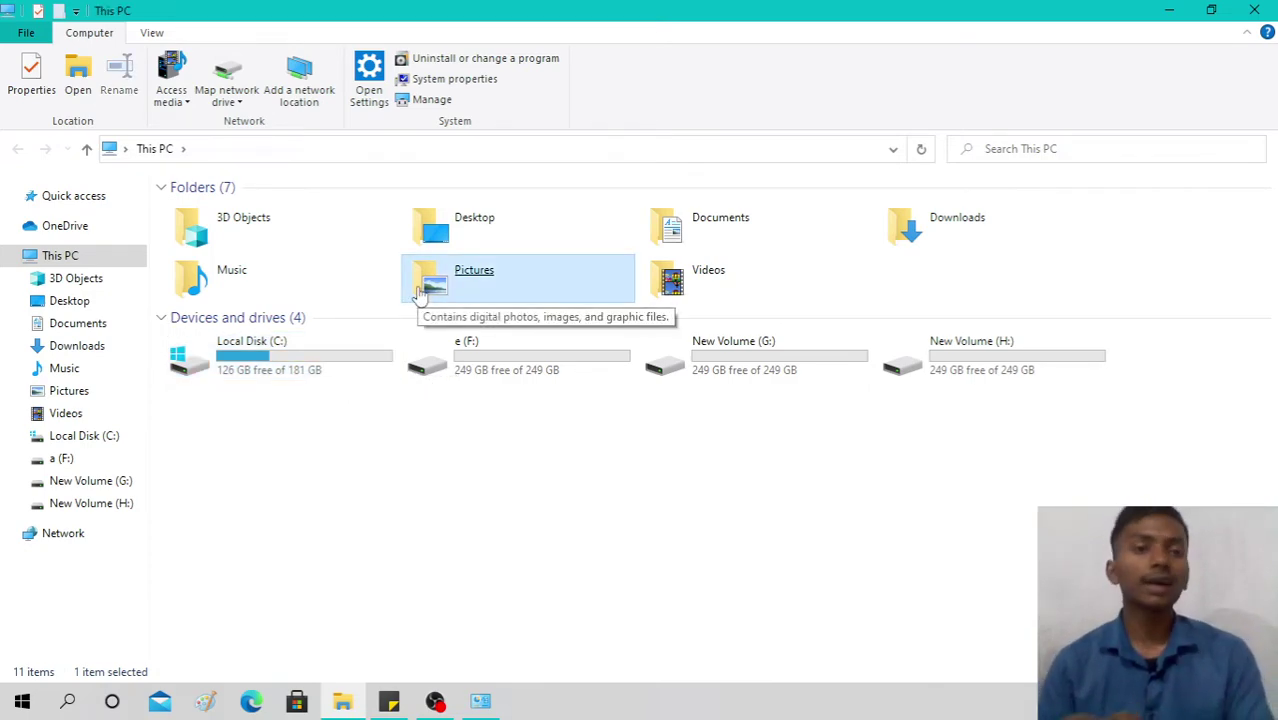
pyautogui.click(388, 271)
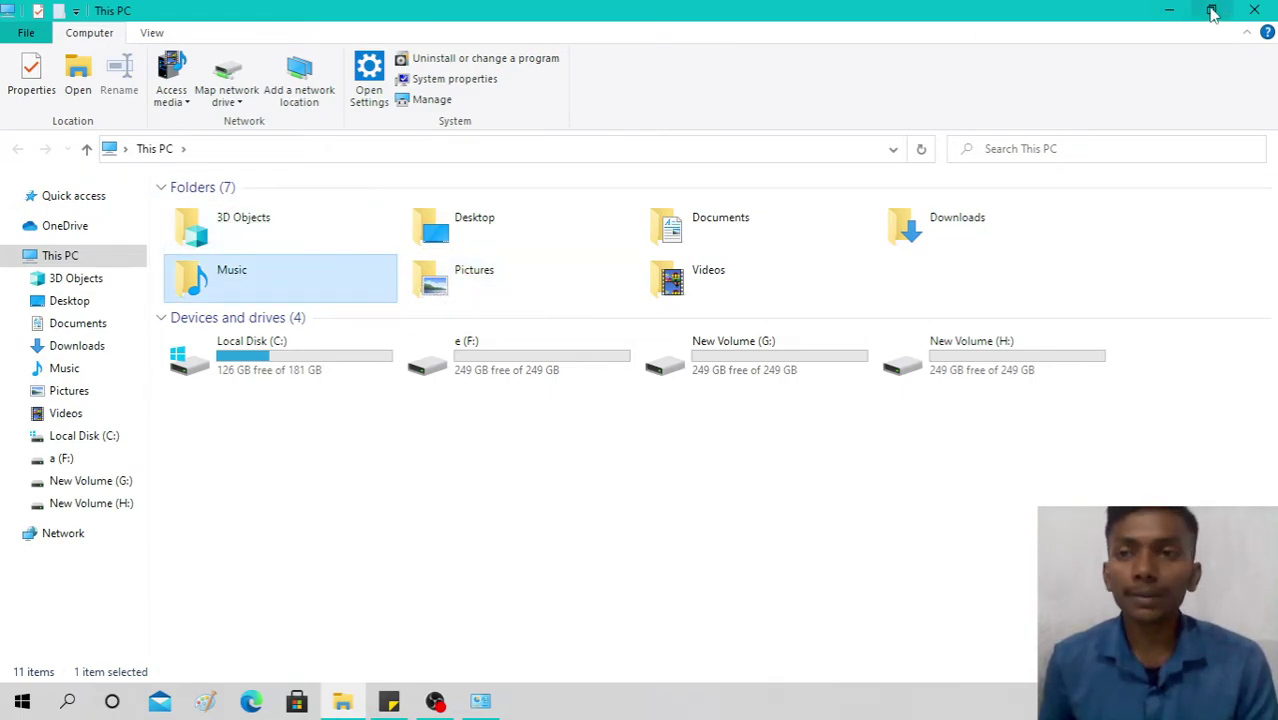
pyautogui.click(1169, 10)
pyautogui.rightClick(428, 344)
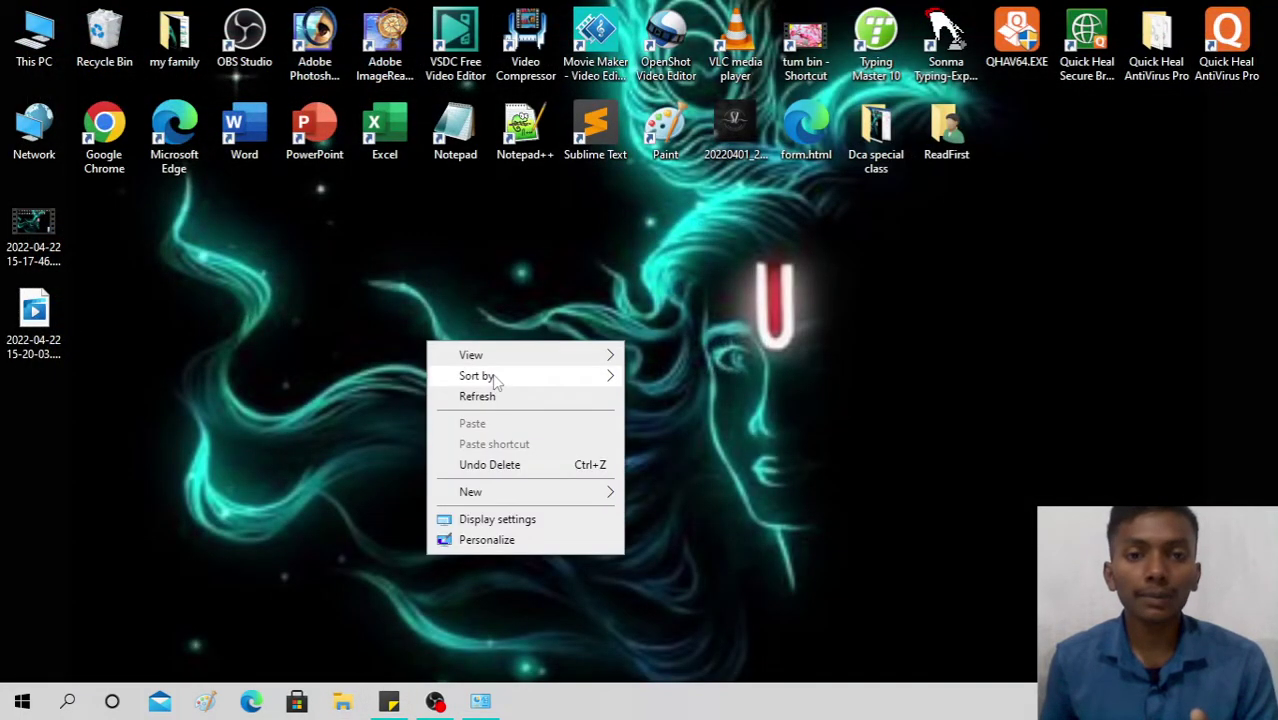
pyautogui.click(500, 398)
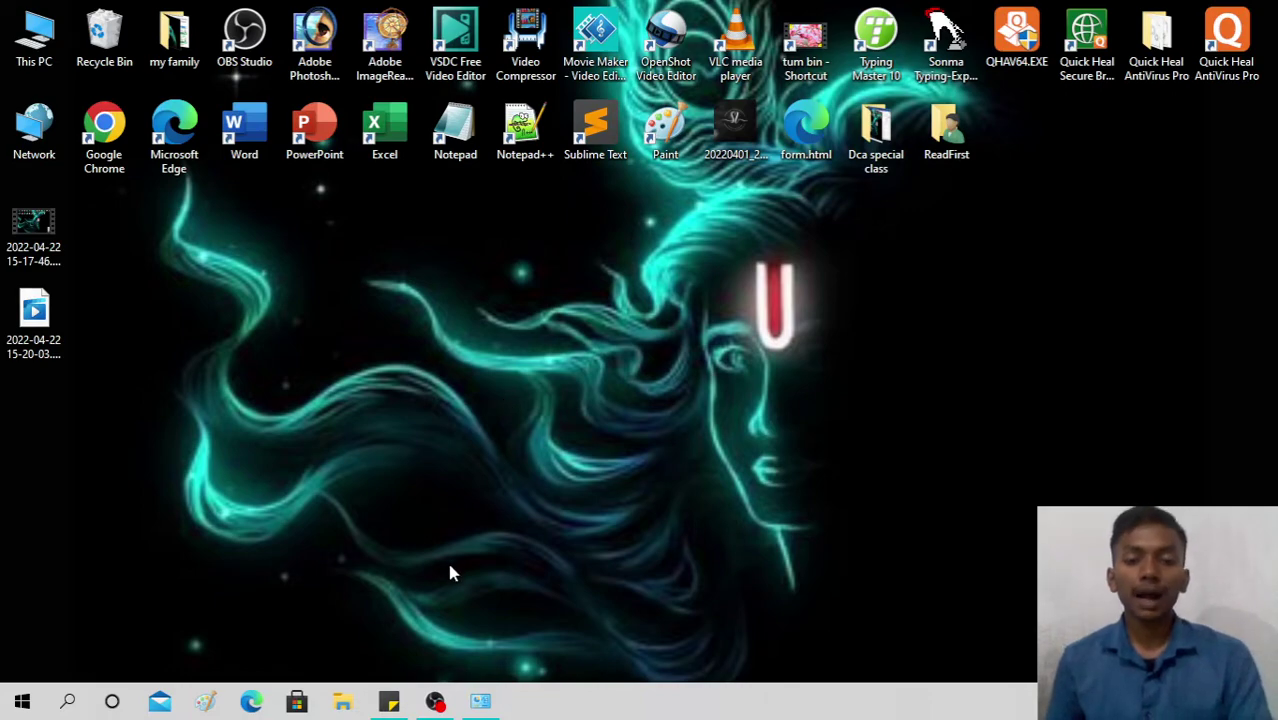
# Open Fonts from the Control Panel, browse the installed fonts through to the end of the list, and select Stencil Regular.
pyautogui.click(481, 700)
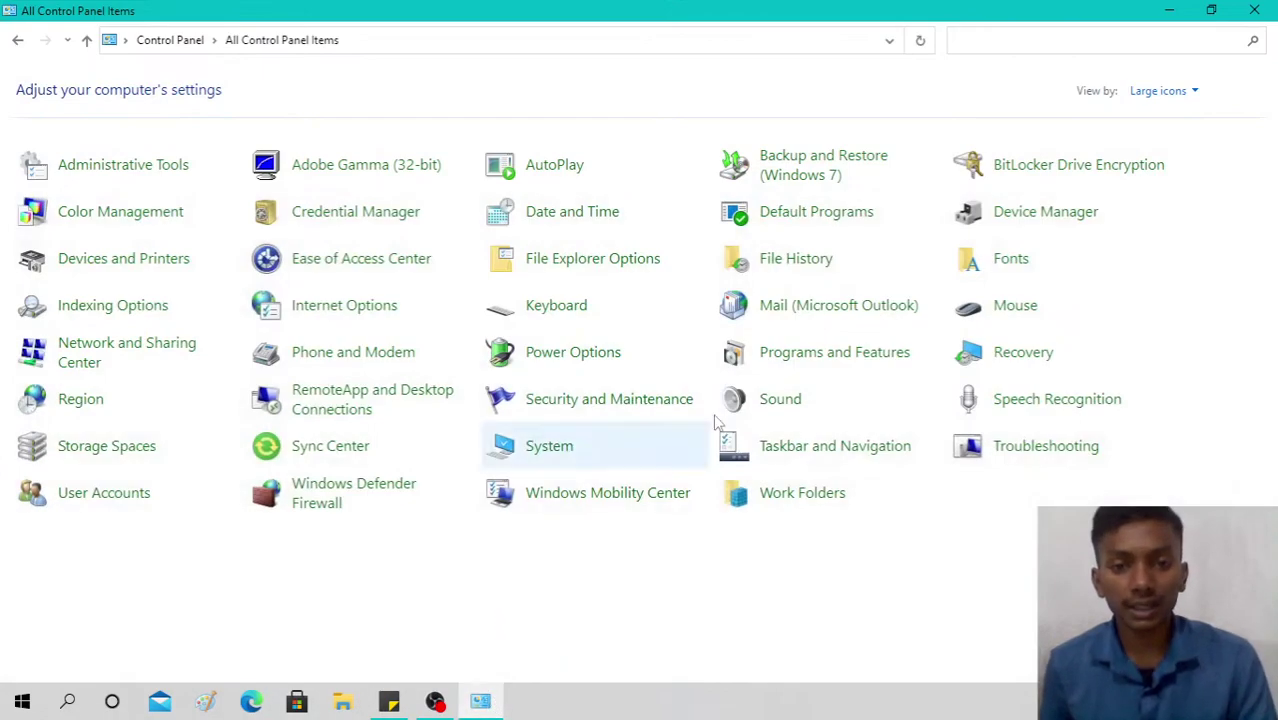
pyautogui.doubleClick(1022, 281)
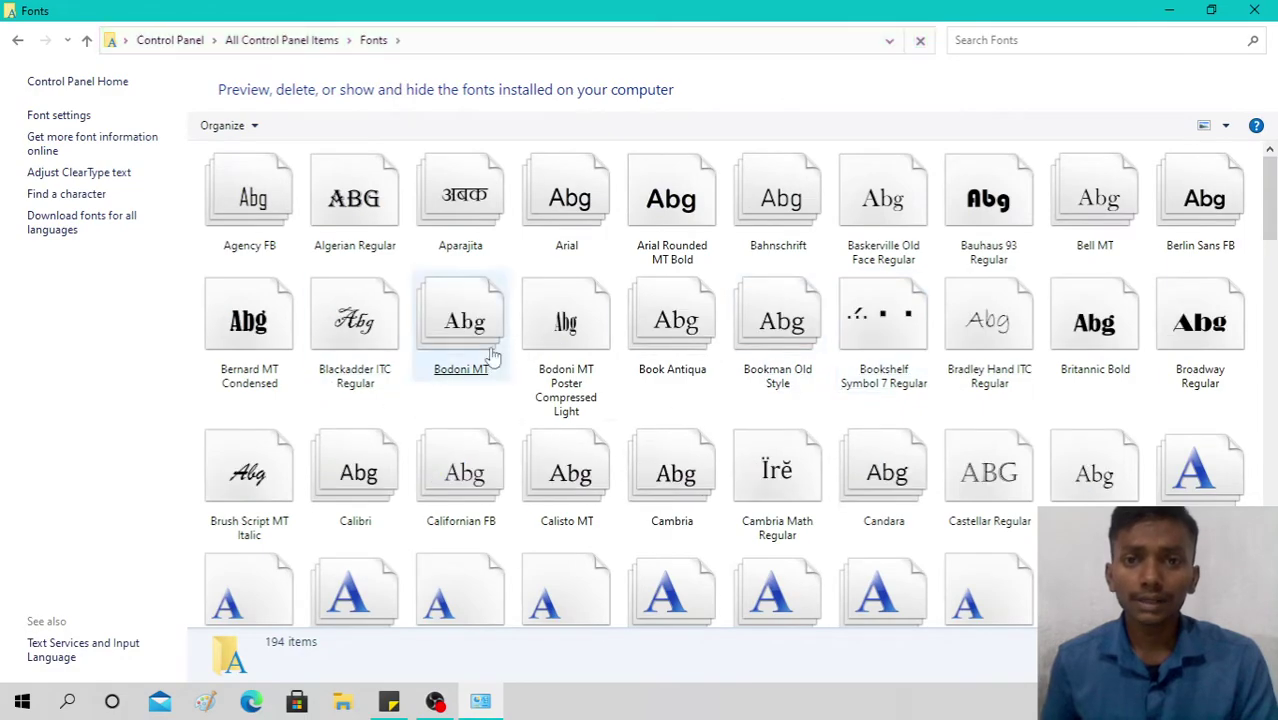
pyautogui.scroll(-5, 560, 345)
pyautogui.scroll(-5, 1090, 420)
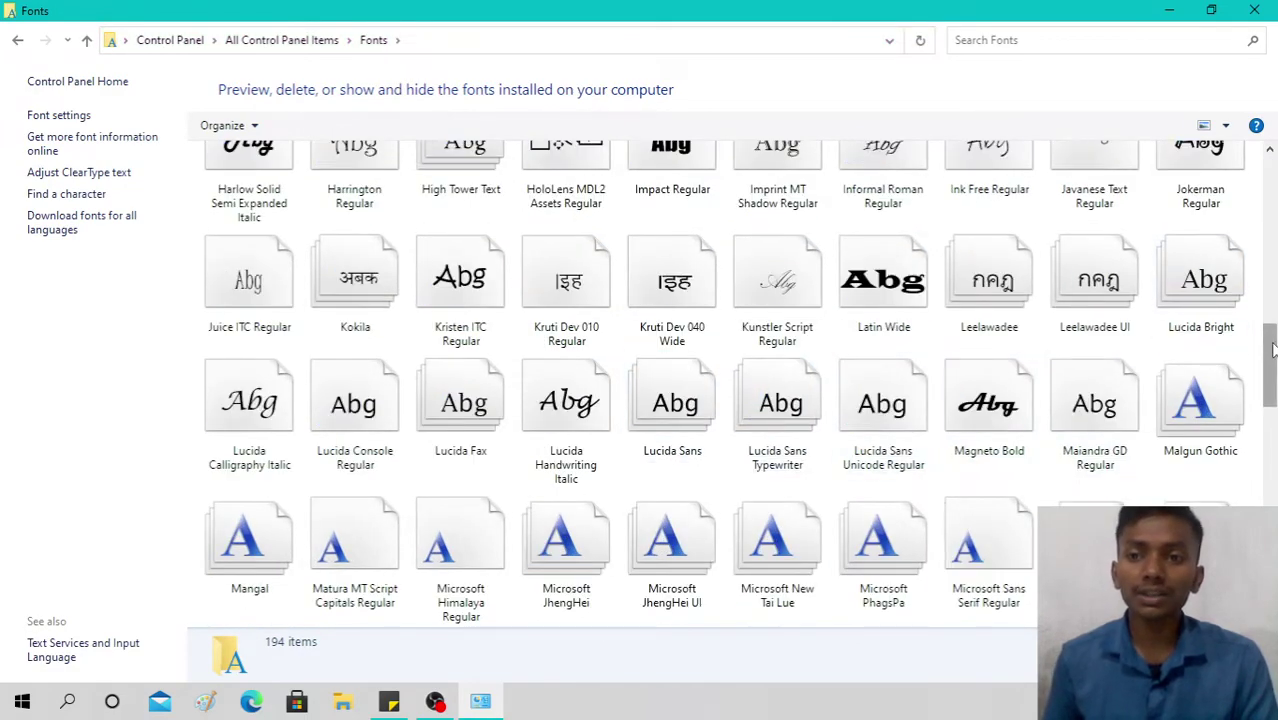
pyautogui.scroll(-10, 1272, 350)
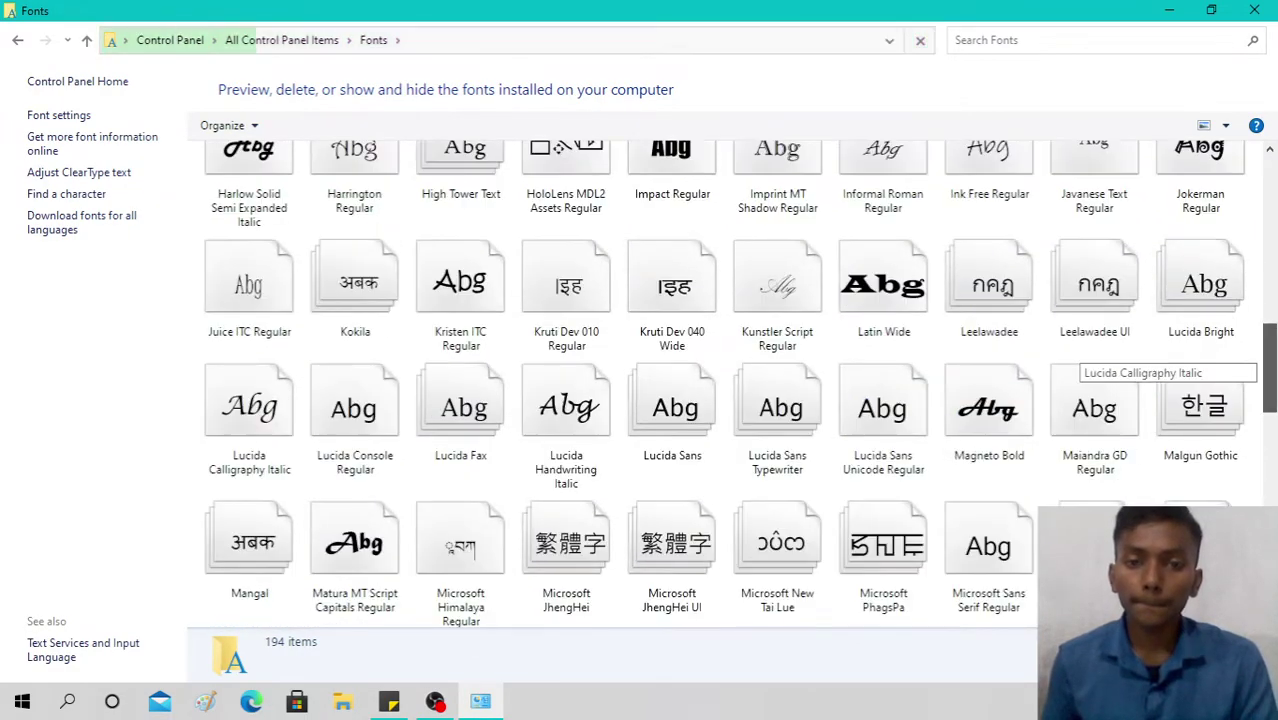
pyautogui.scroll(10, 1212, 290)
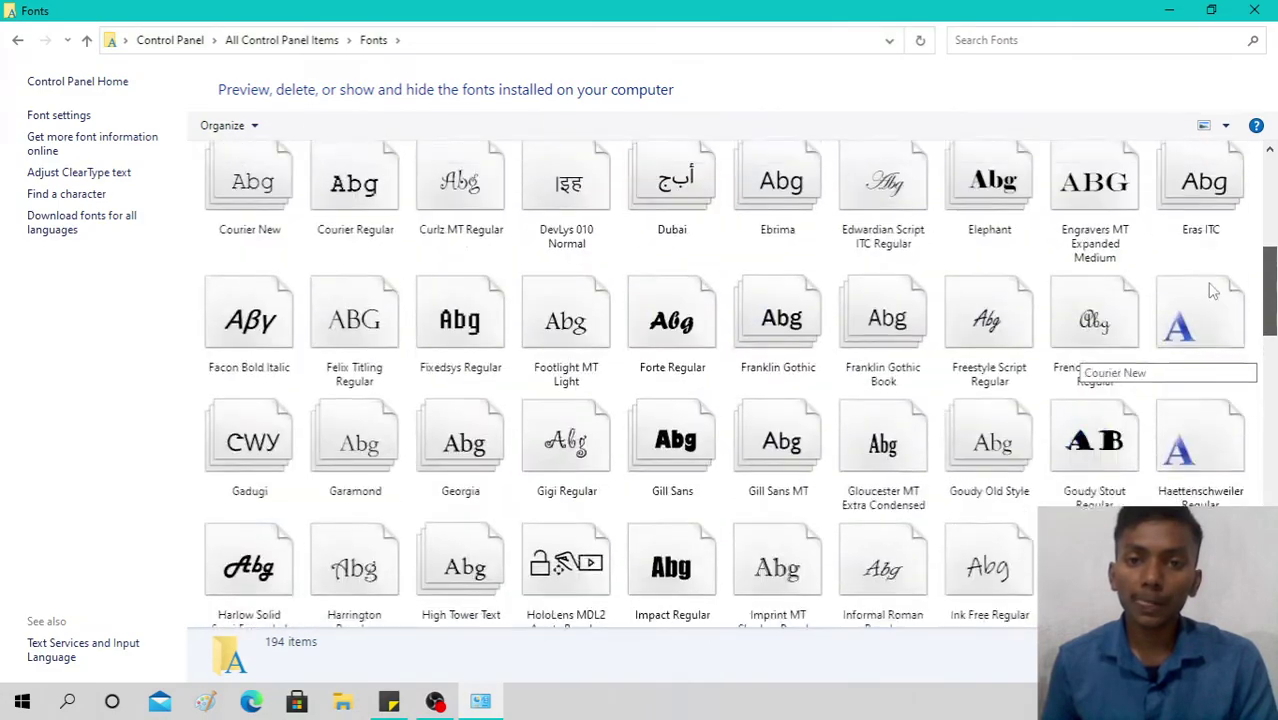
pyautogui.scroll(10, 1212, 290)
pyautogui.scroll(-10, 884, 300)
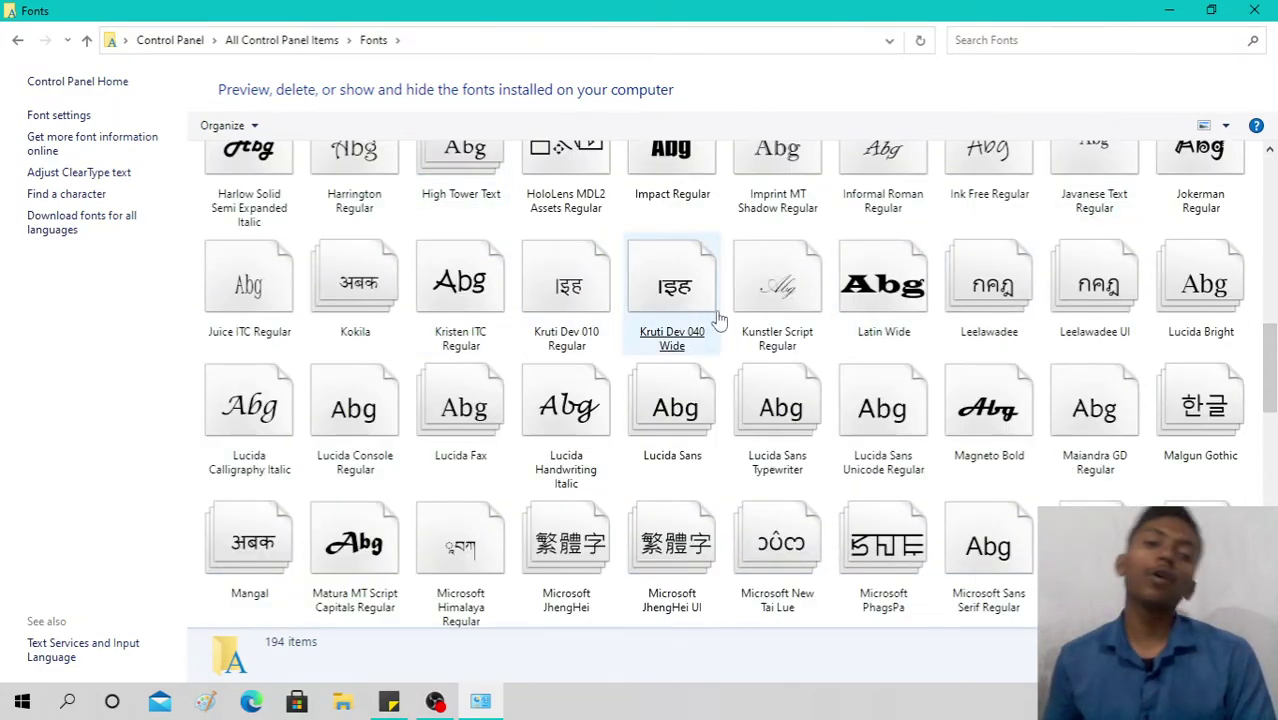
pyautogui.scroll(10, 718, 318)
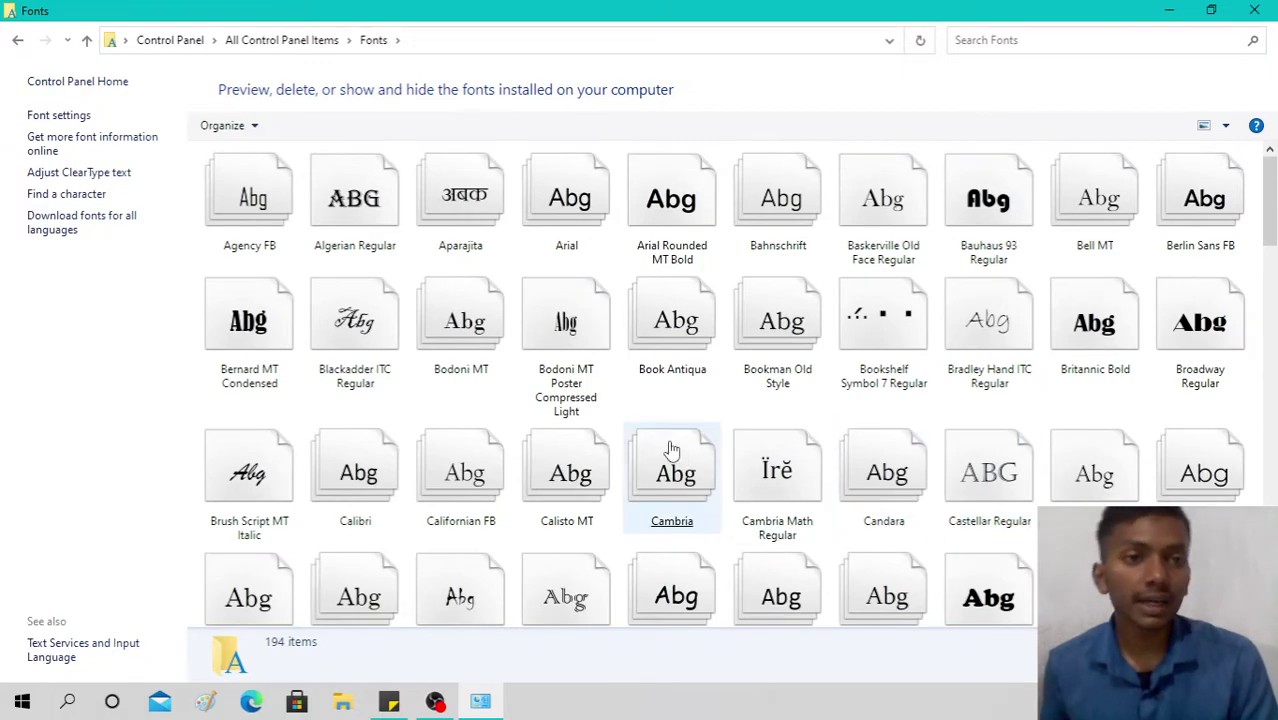
pyautogui.scroll(-15, 499, 232)
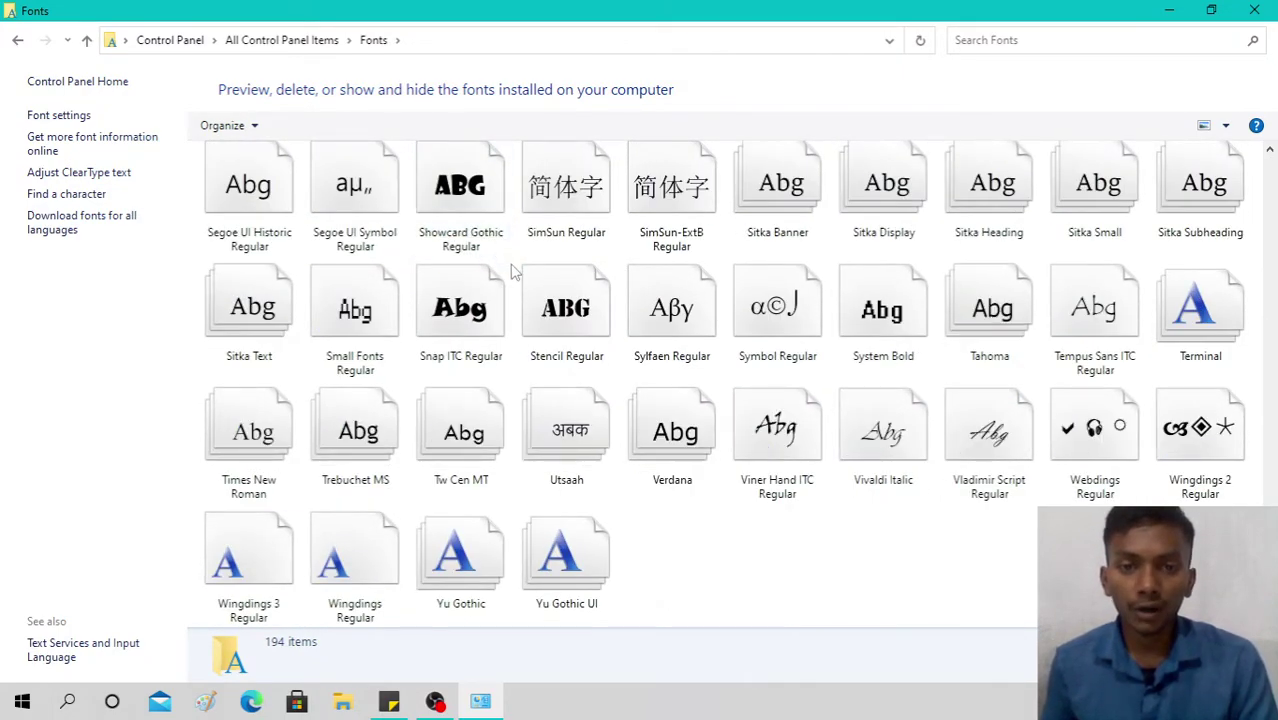
pyautogui.click(522, 291)
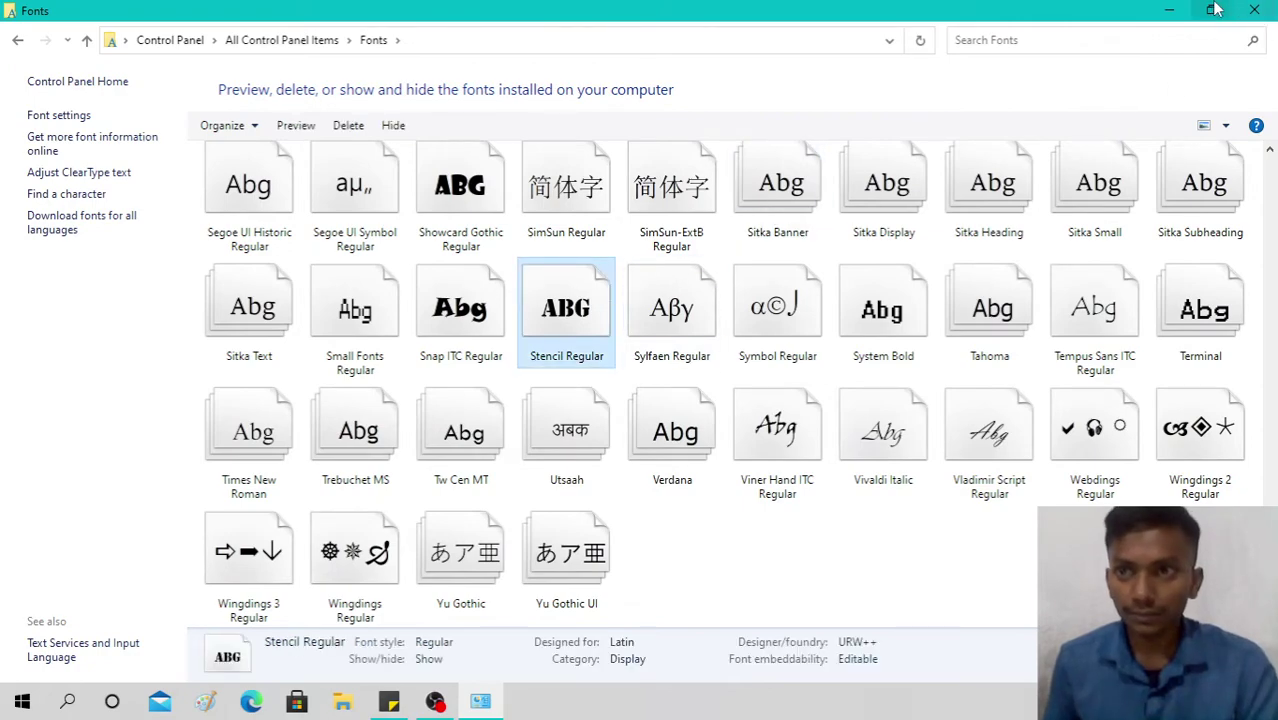
# Close the Fonts window and find and open Disk Cleanup, dismissing its drive selection without choosing a drive.
pyautogui.click(1254, 10)
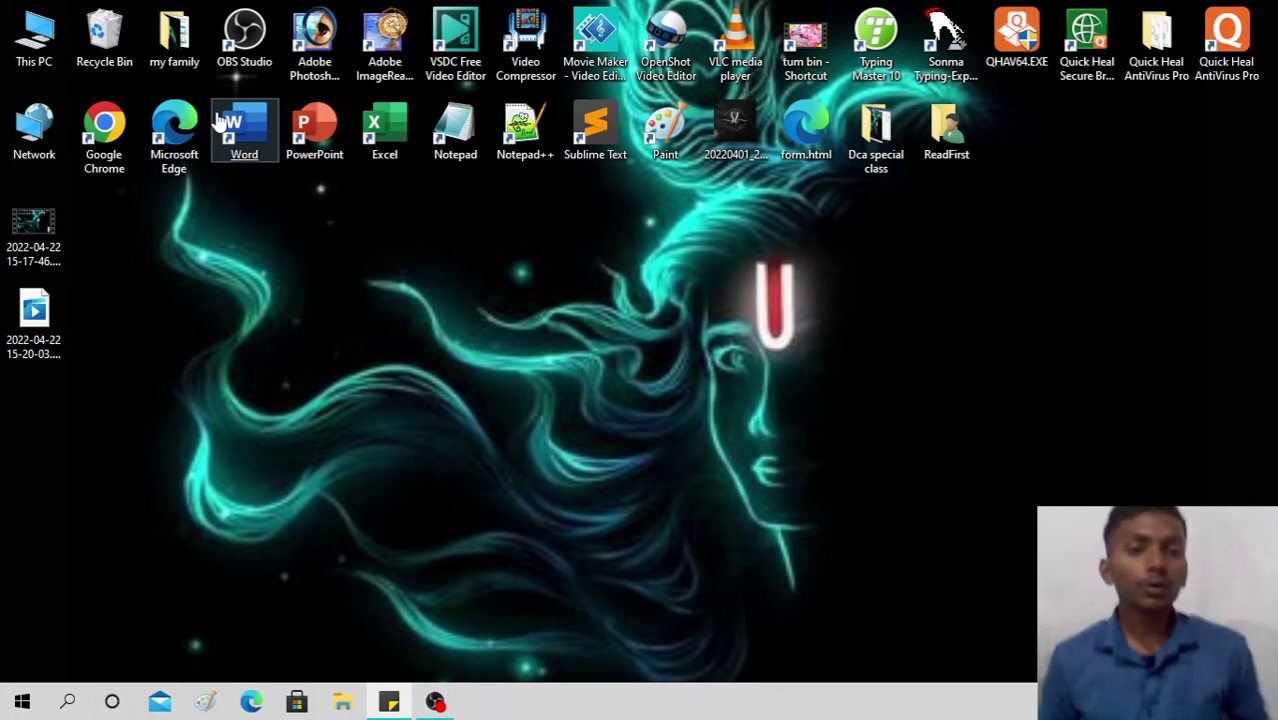
pyautogui.click(70, 699)
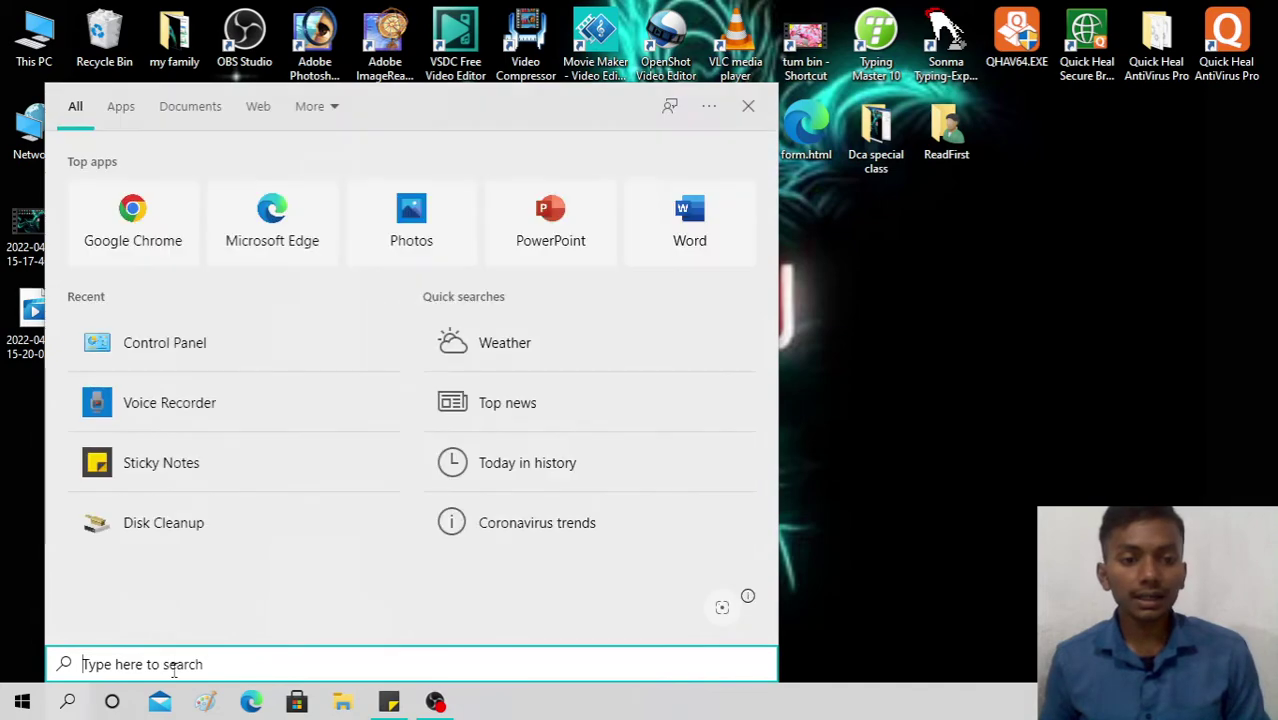
pyautogui.write('disk')
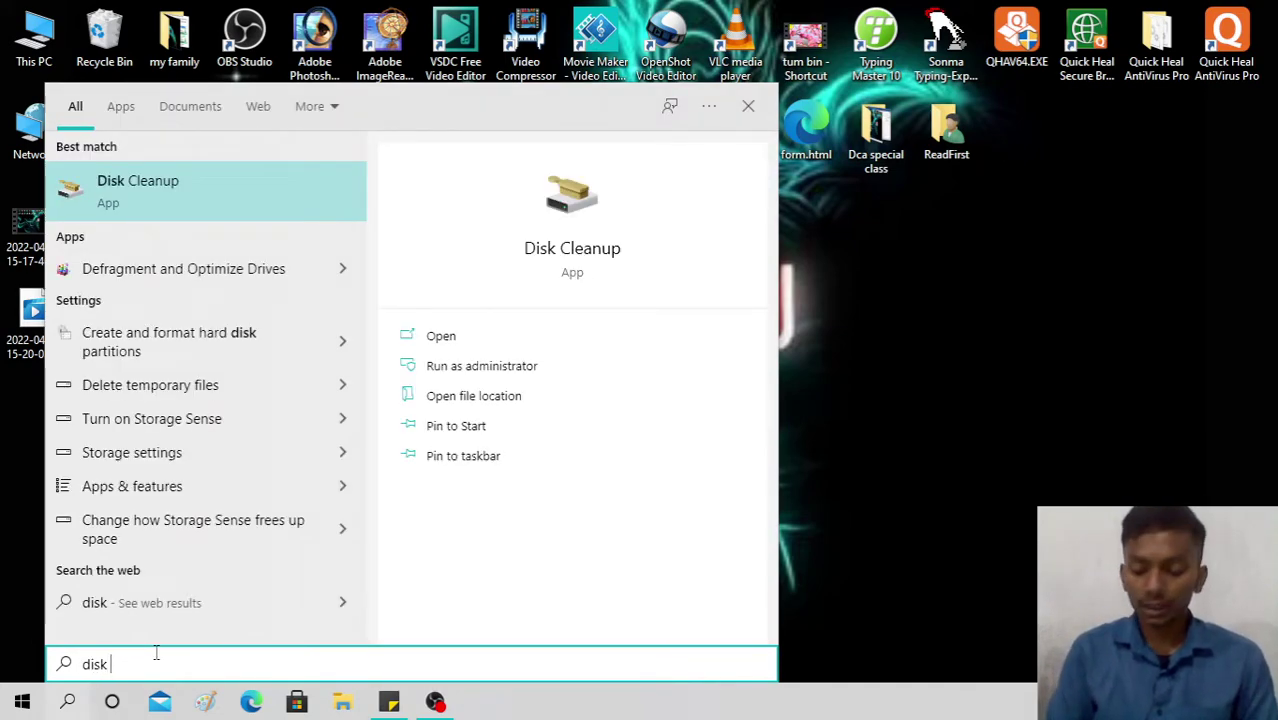
pyautogui.press('Return')
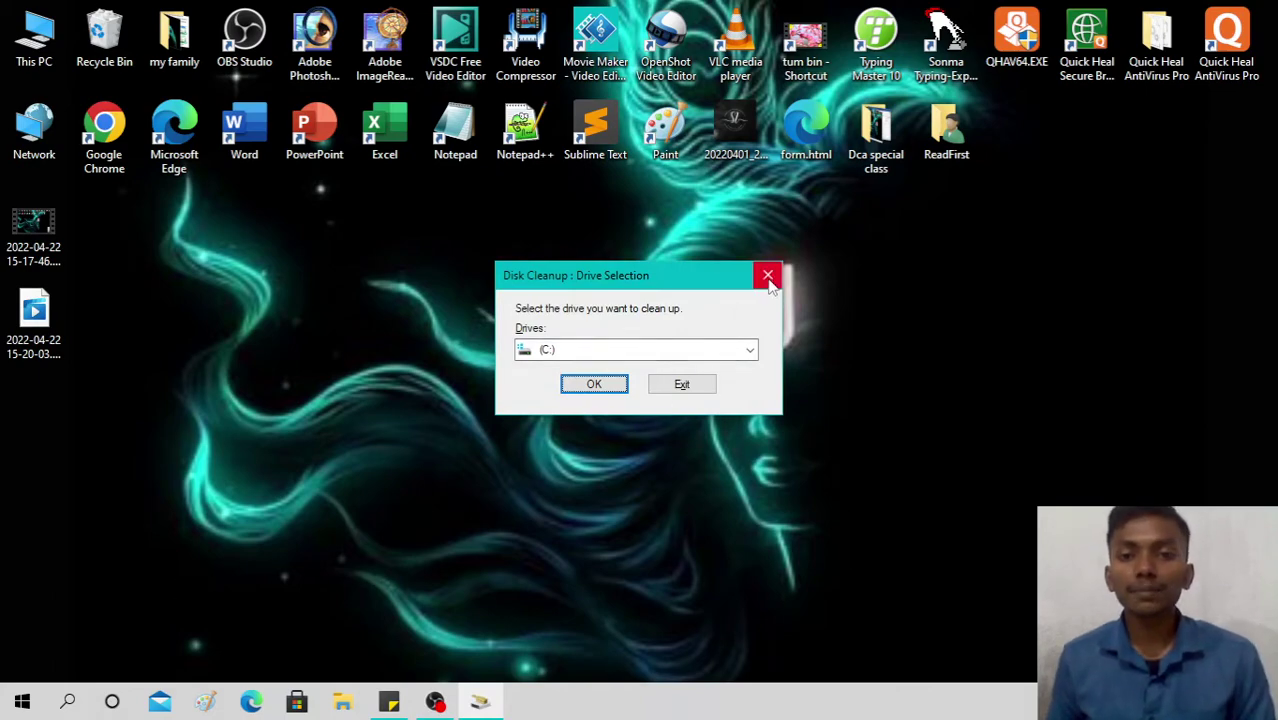
pyautogui.press('Escape')
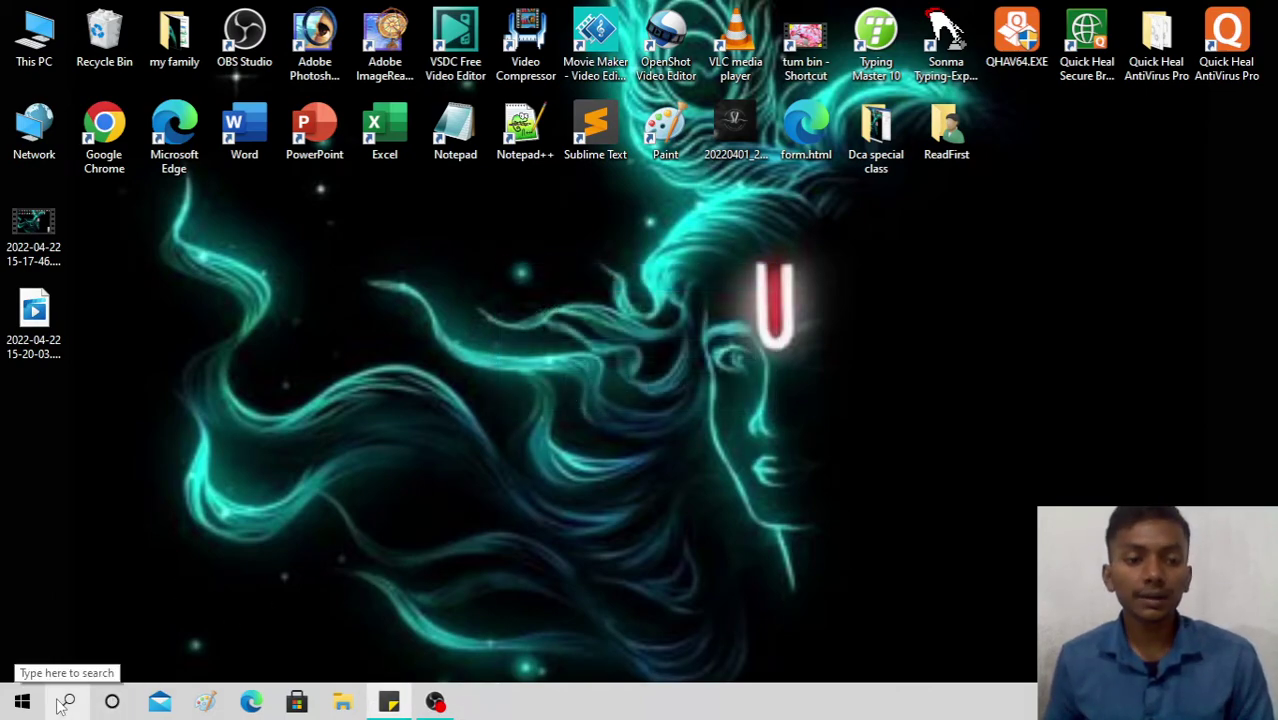
# Open Disk Cleanup and have it scan the (C:) drive.
pyautogui.click(68, 702)
pyautogui.write('d')
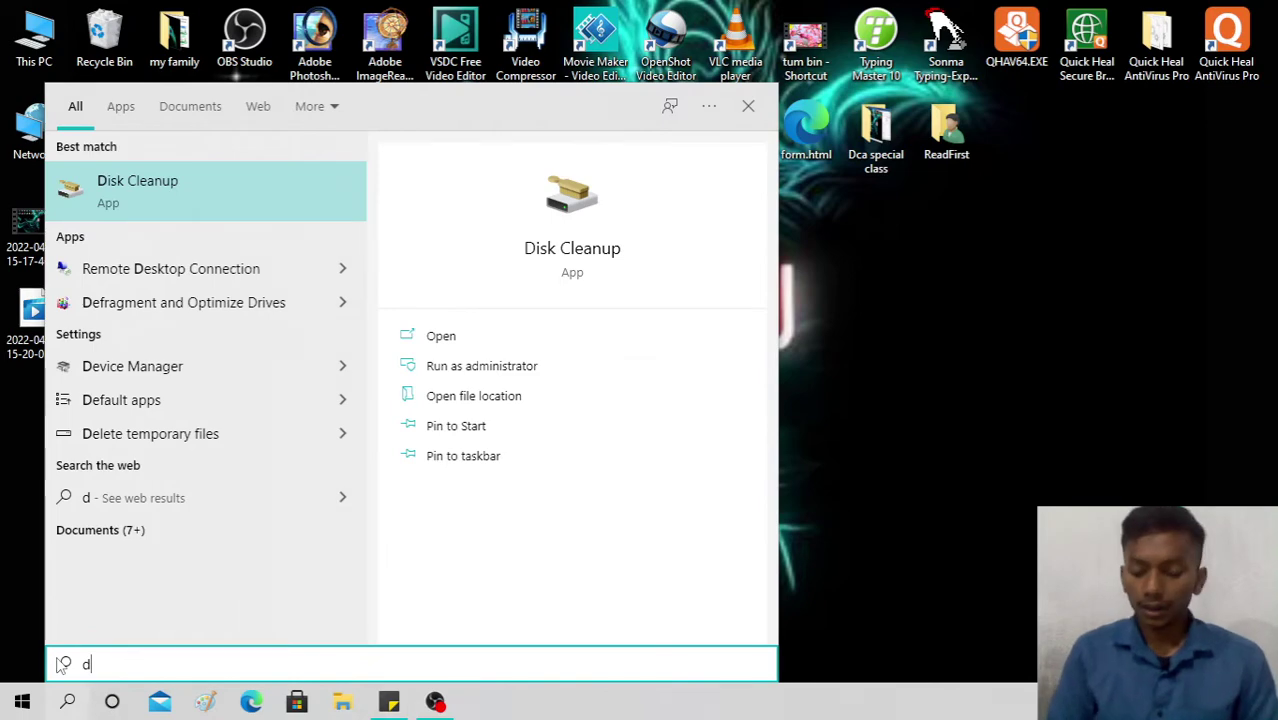
pyautogui.press('Return')
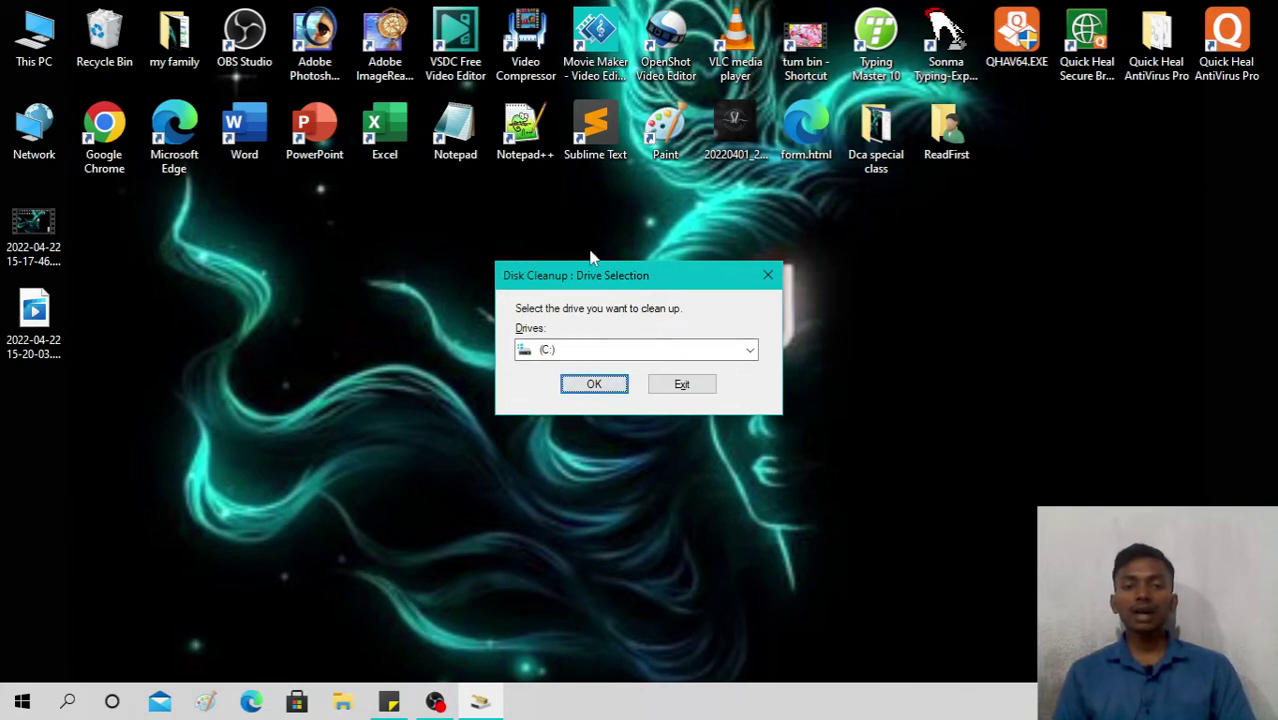
pyautogui.click(576, 389)
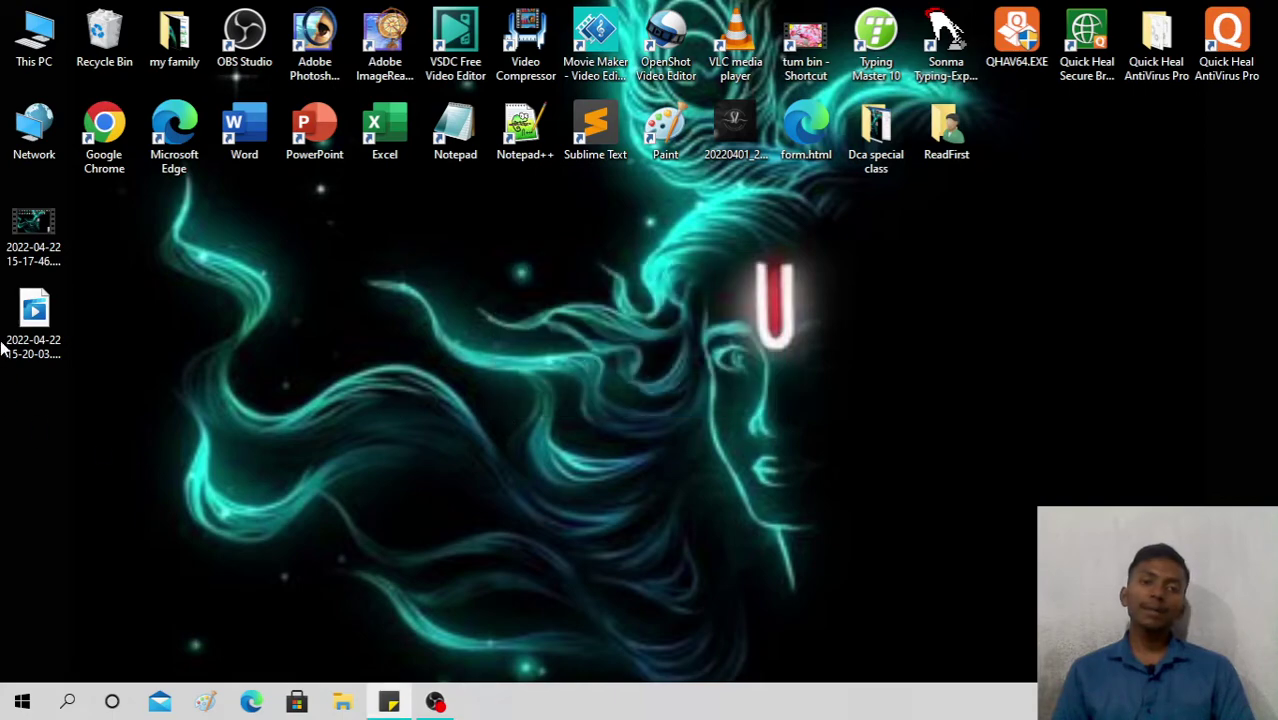
# Open This PC and close the Disk Cleanup for (C:) window without deleting any files.
pyautogui.doubleClick(38, 60)
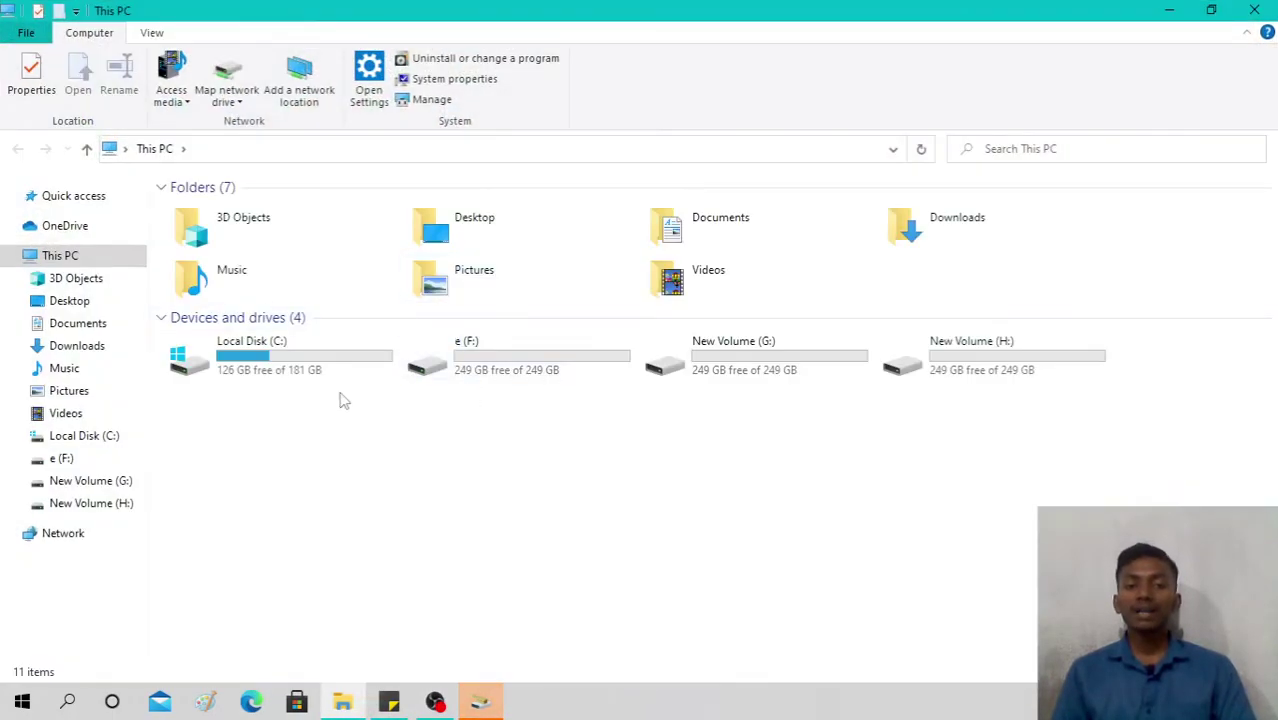
pyautogui.rightClick(304, 368)
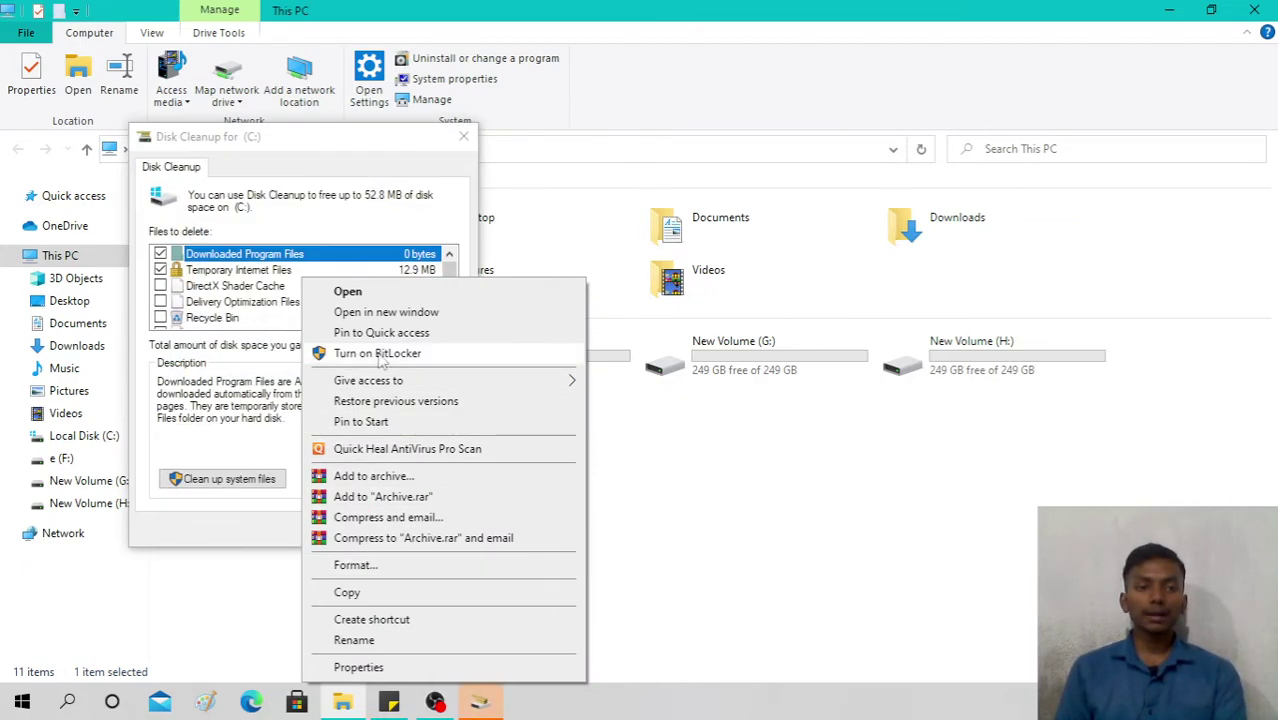
pyautogui.click(612, 452)
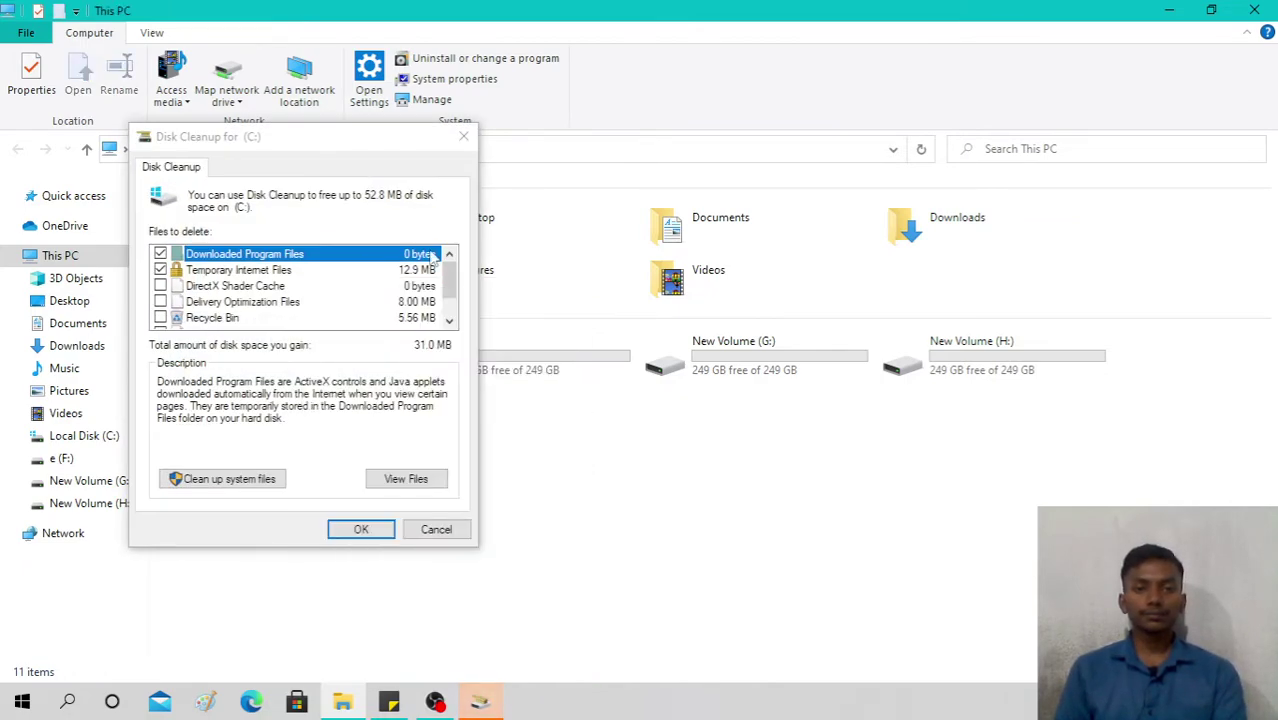
pyautogui.click(463, 138)
# Try to format Local Disk (C:) from This PC.
pyautogui.click(291, 372)
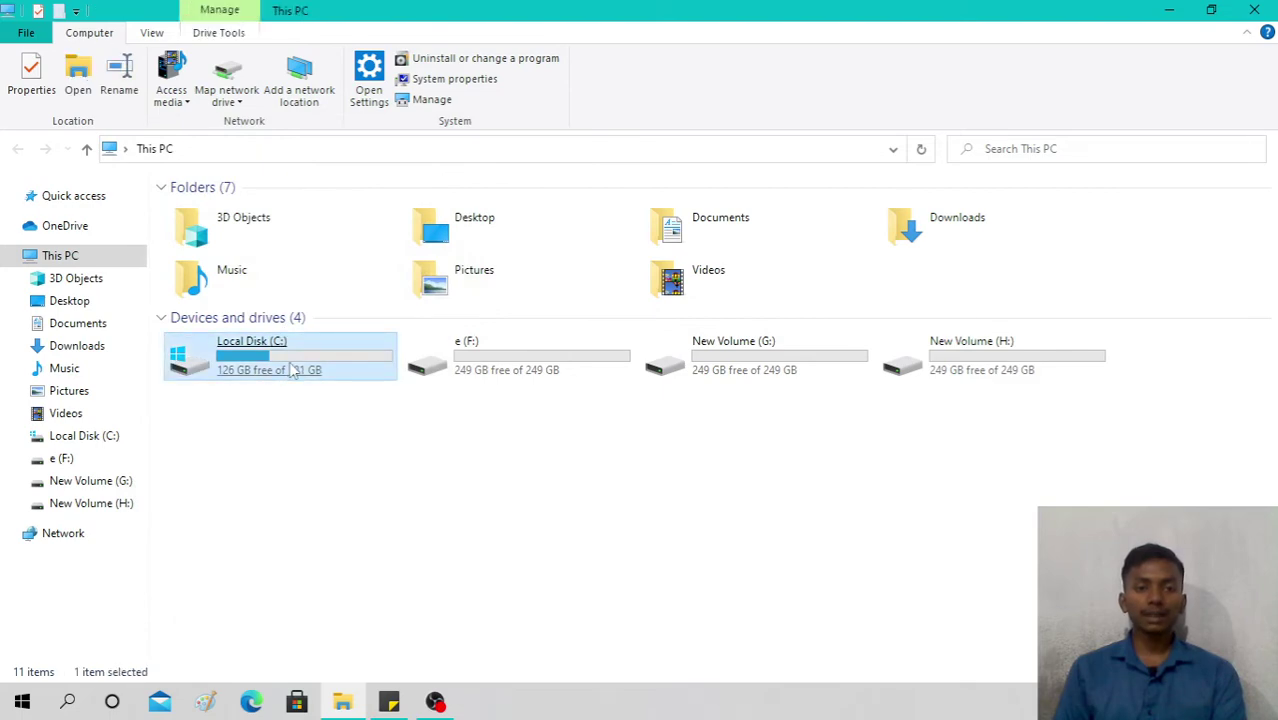
pyautogui.rightClick(291, 372)
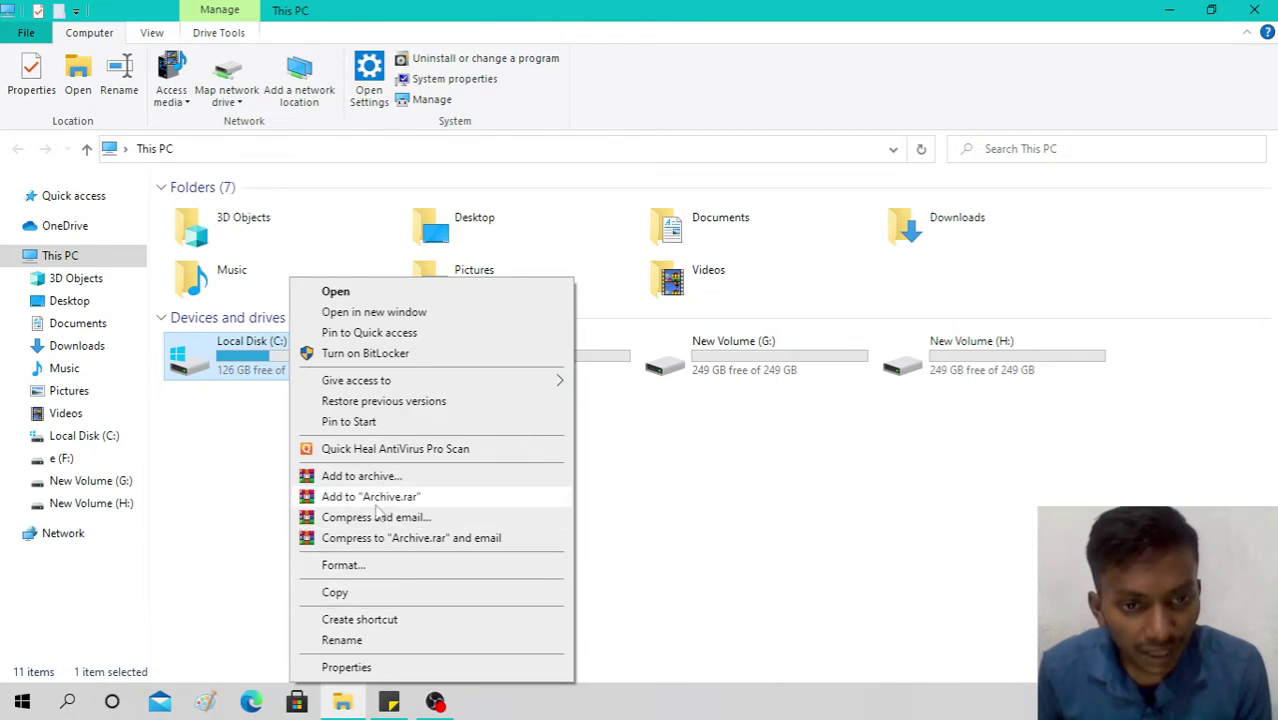
pyautogui.click(390, 566)
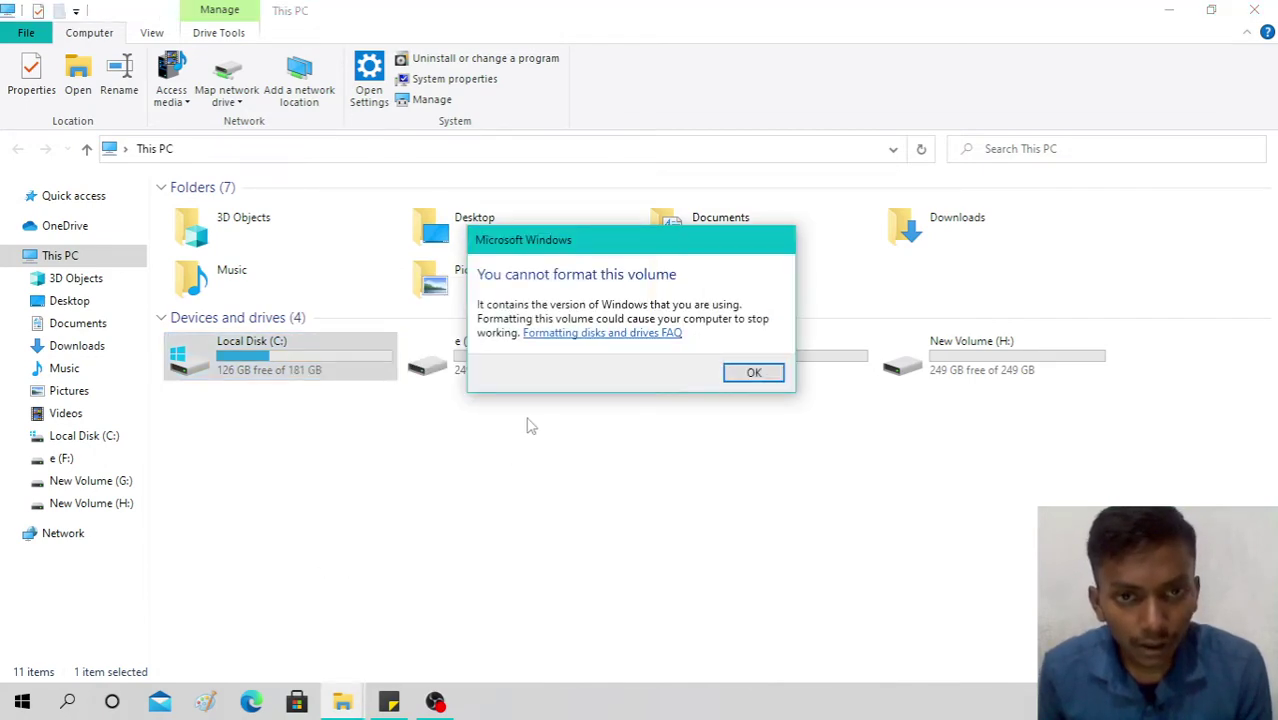
pyautogui.click(754, 372)
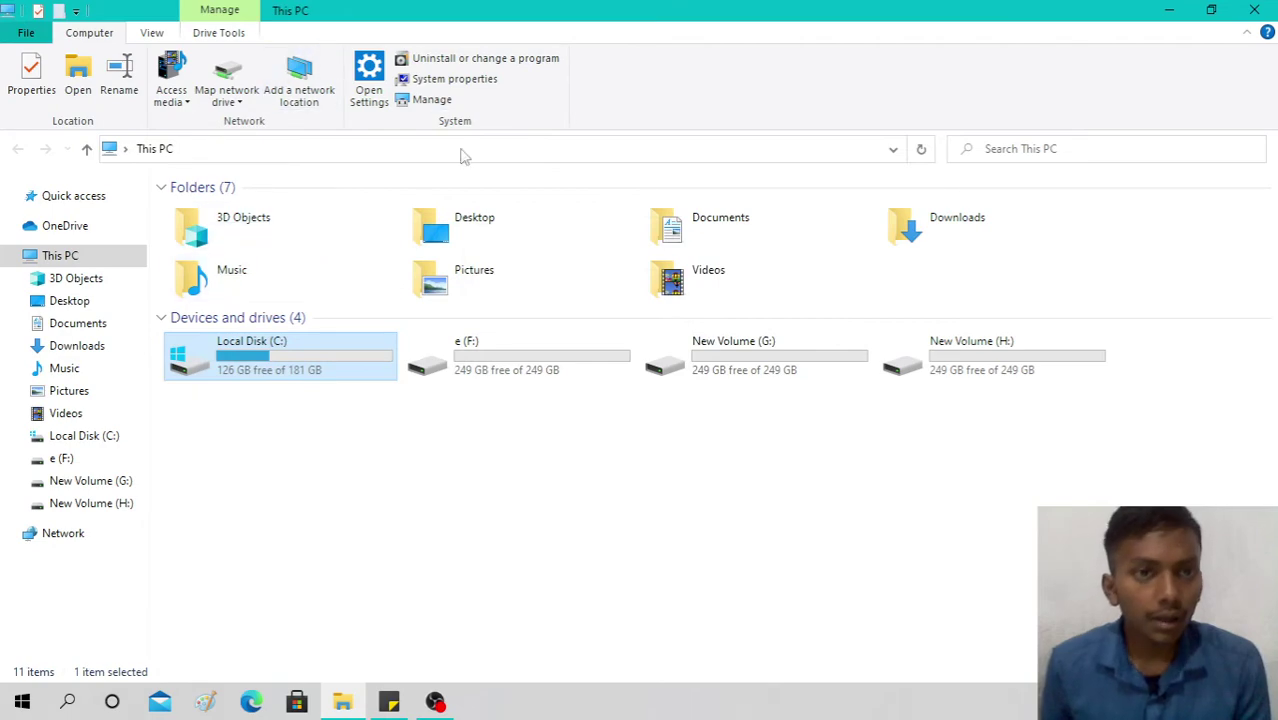
# Look through the view, drive, computer and file commands offered in This PC and close its window.
pyautogui.click(152, 33)
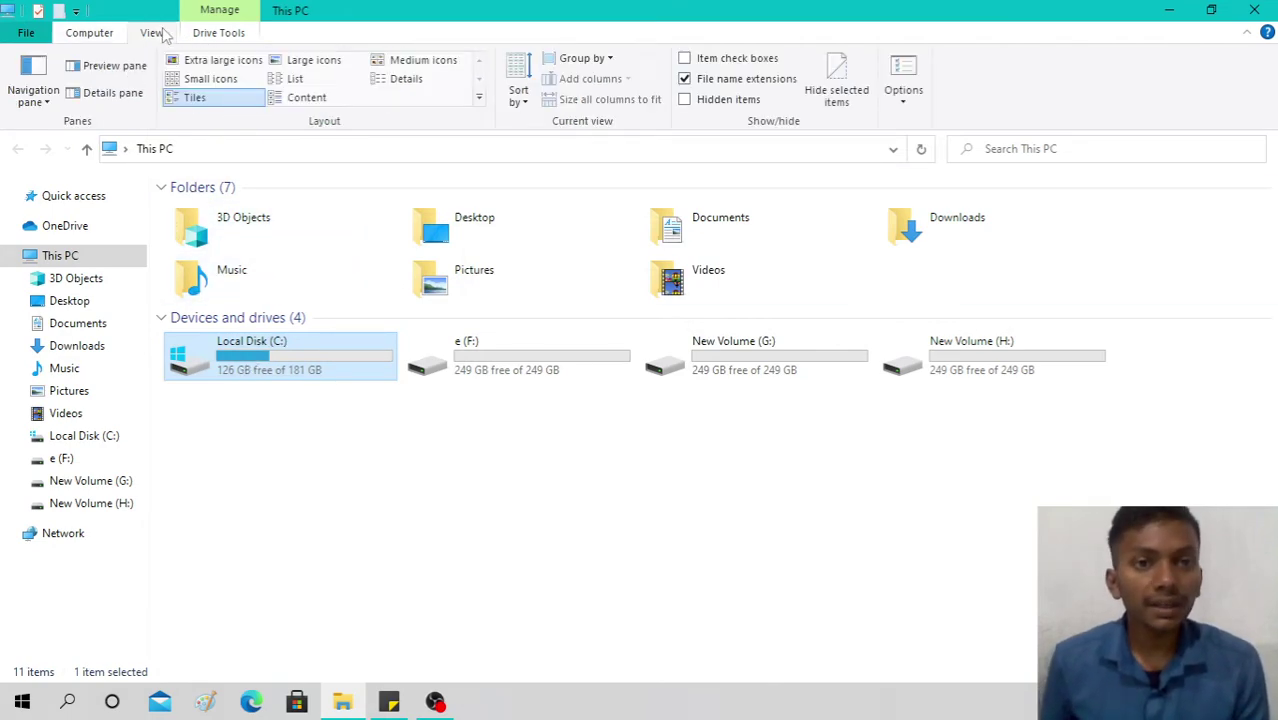
pyautogui.click(220, 33)
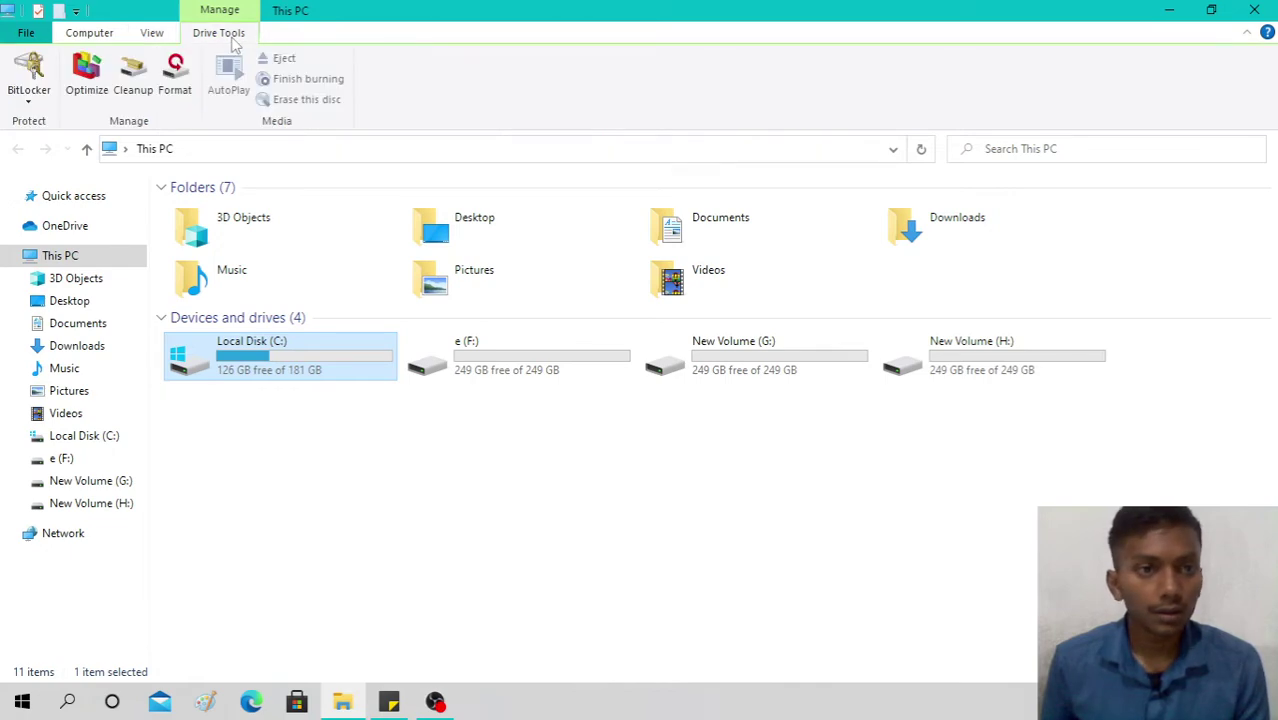
pyautogui.click(74, 32)
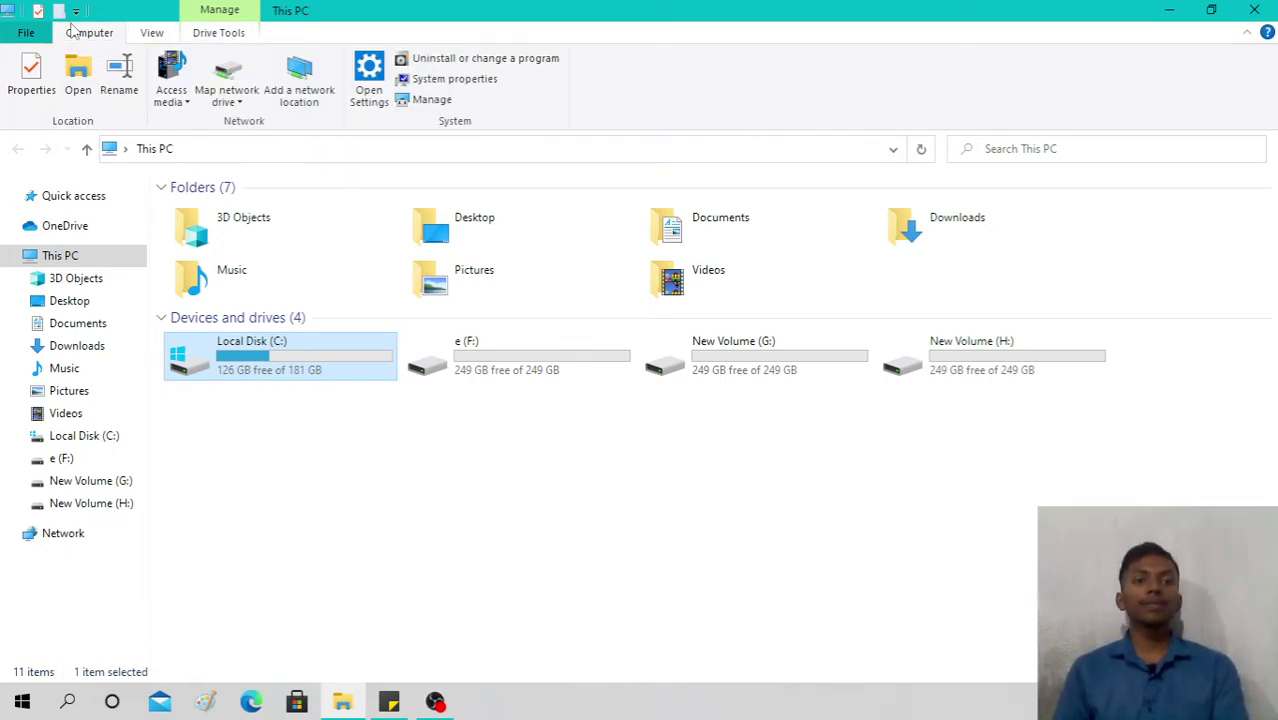
pyautogui.click(245, 420)
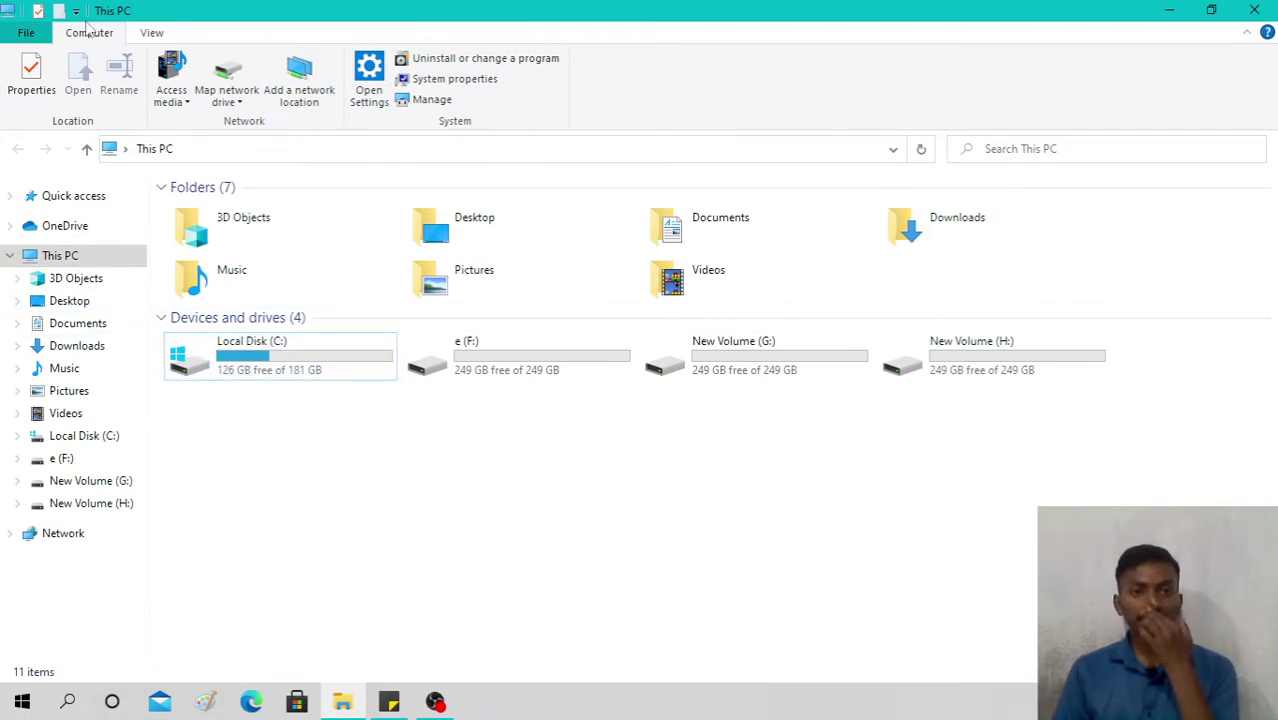
pyautogui.click(27, 33)
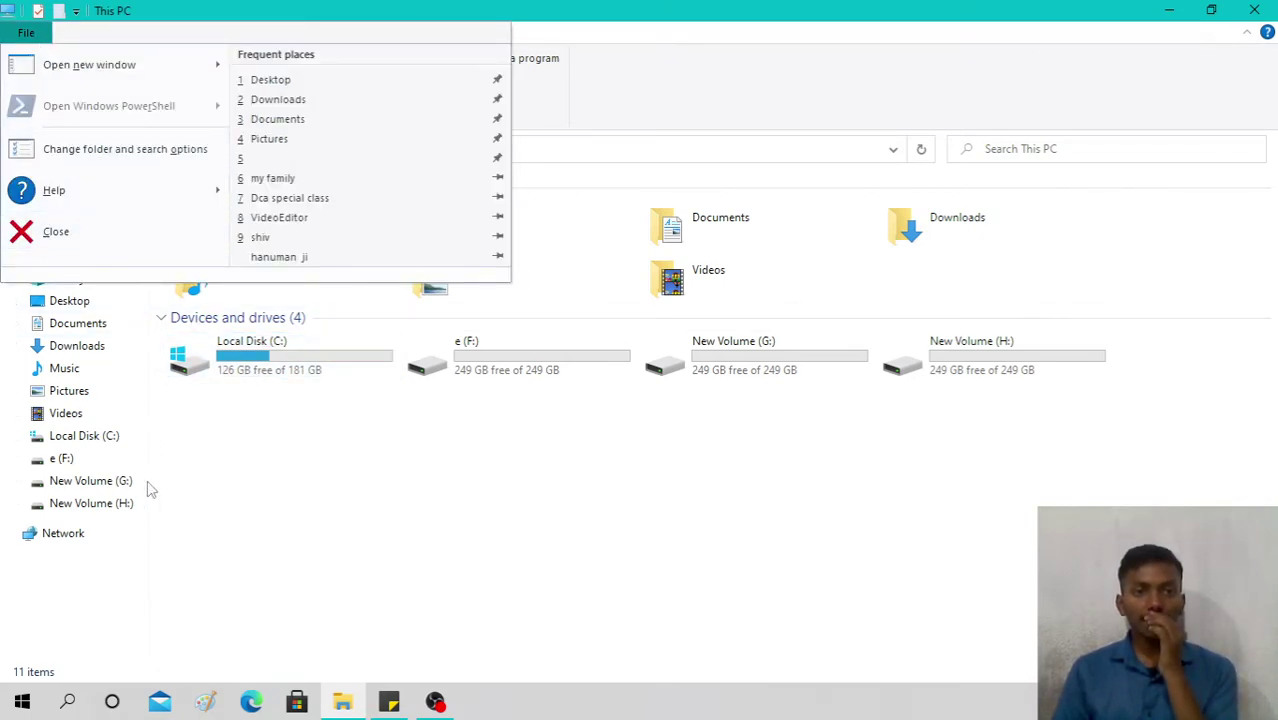
pyautogui.click(395, 288)
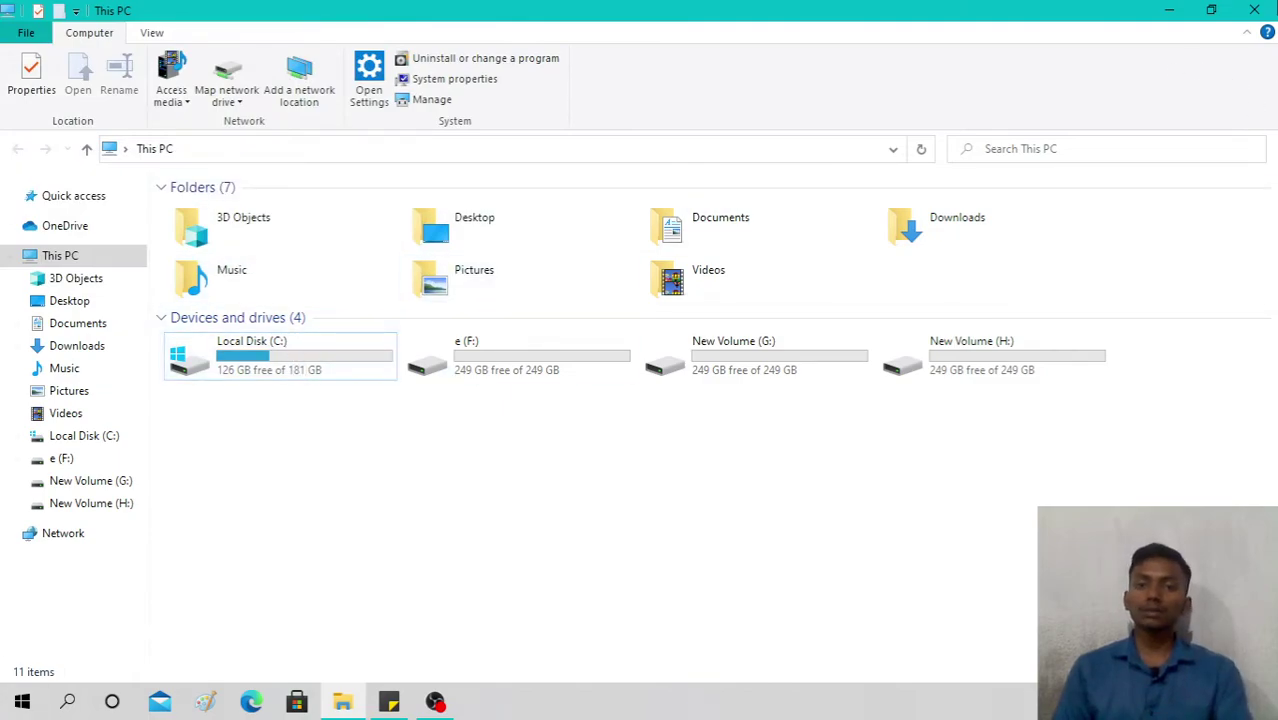
pyautogui.click(1255, 10)
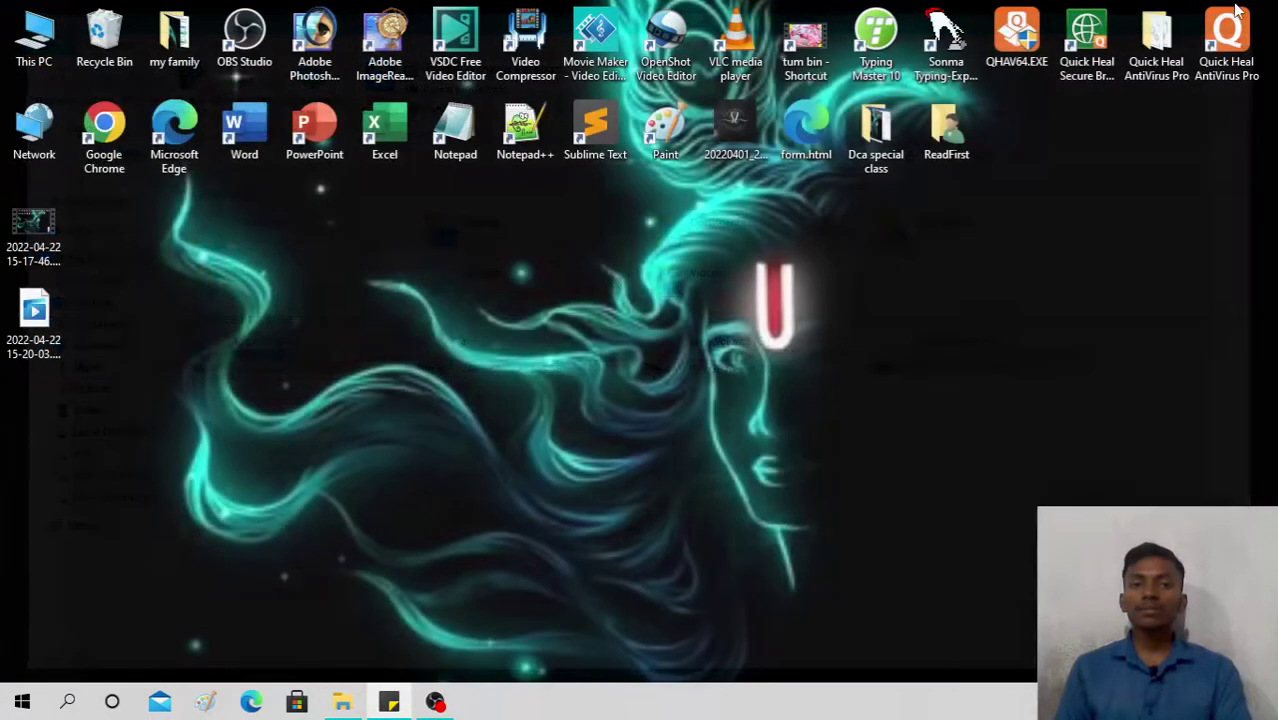
# Reopen This PC, refresh its contents, and examine its computer, view and file commands.
pyautogui.doubleClick(46, 64)
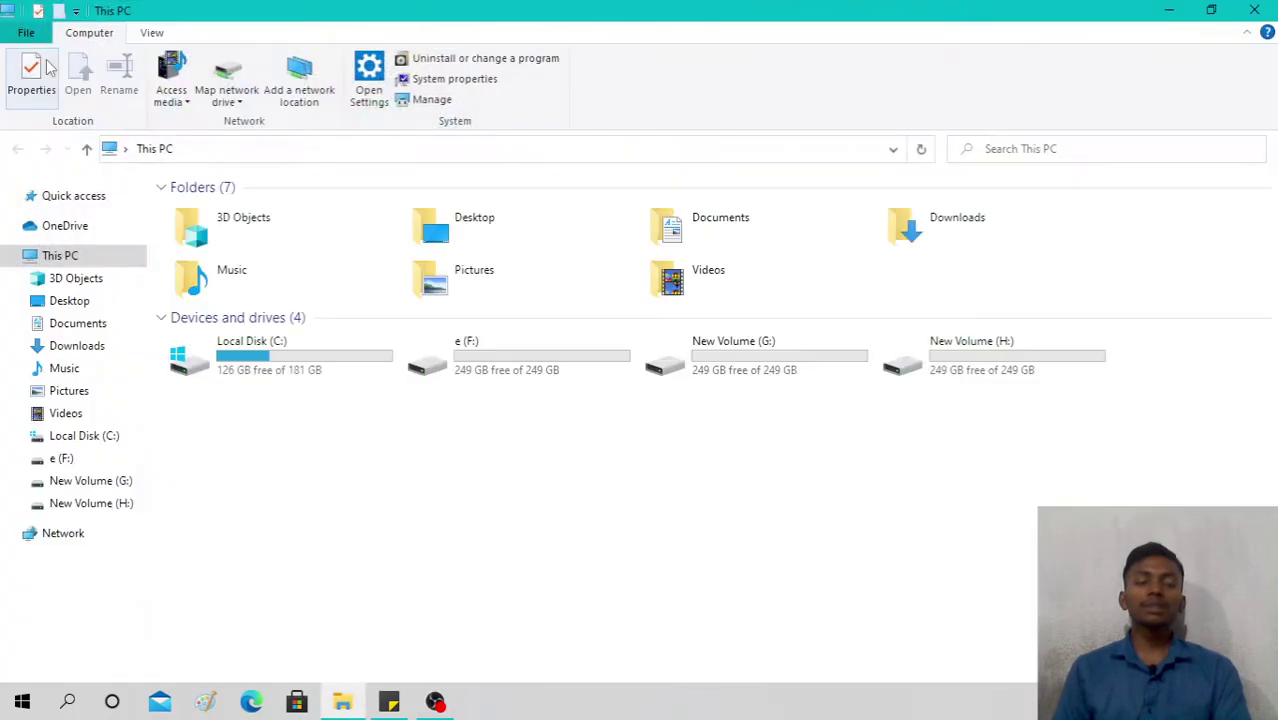
pyautogui.click(155, 32)
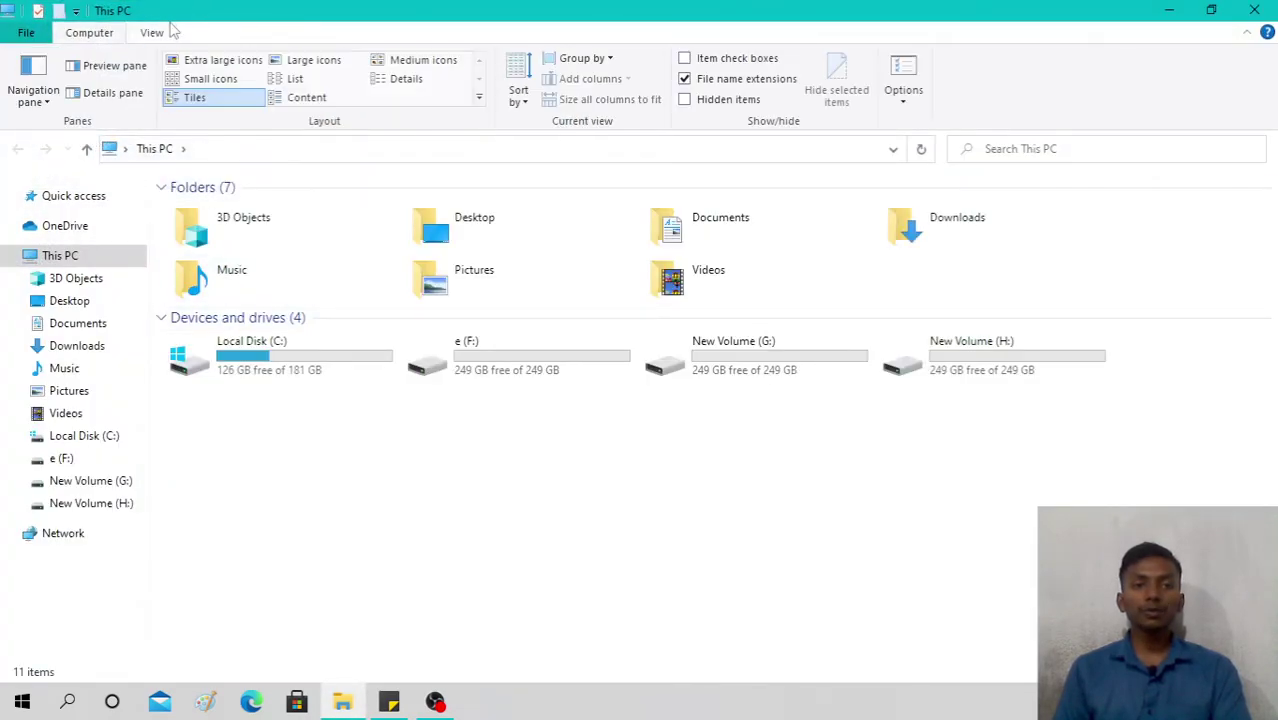
pyautogui.click(90, 32)
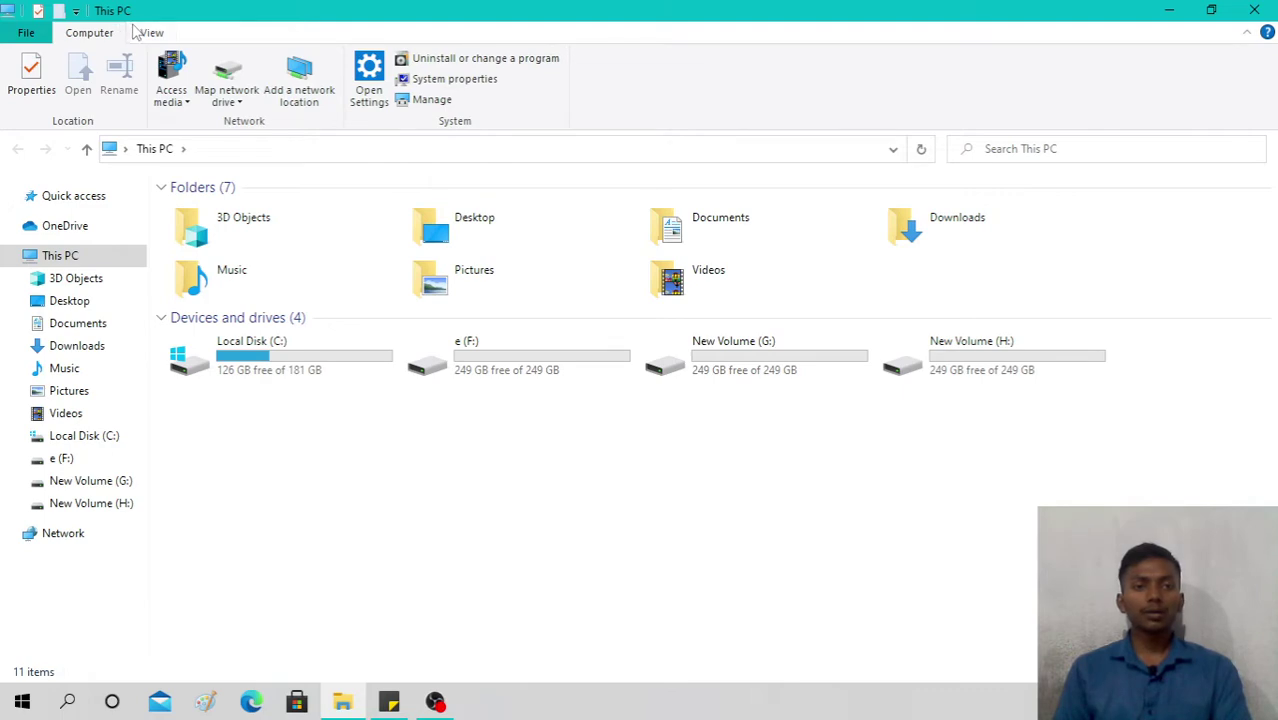
pyautogui.click(145, 32)
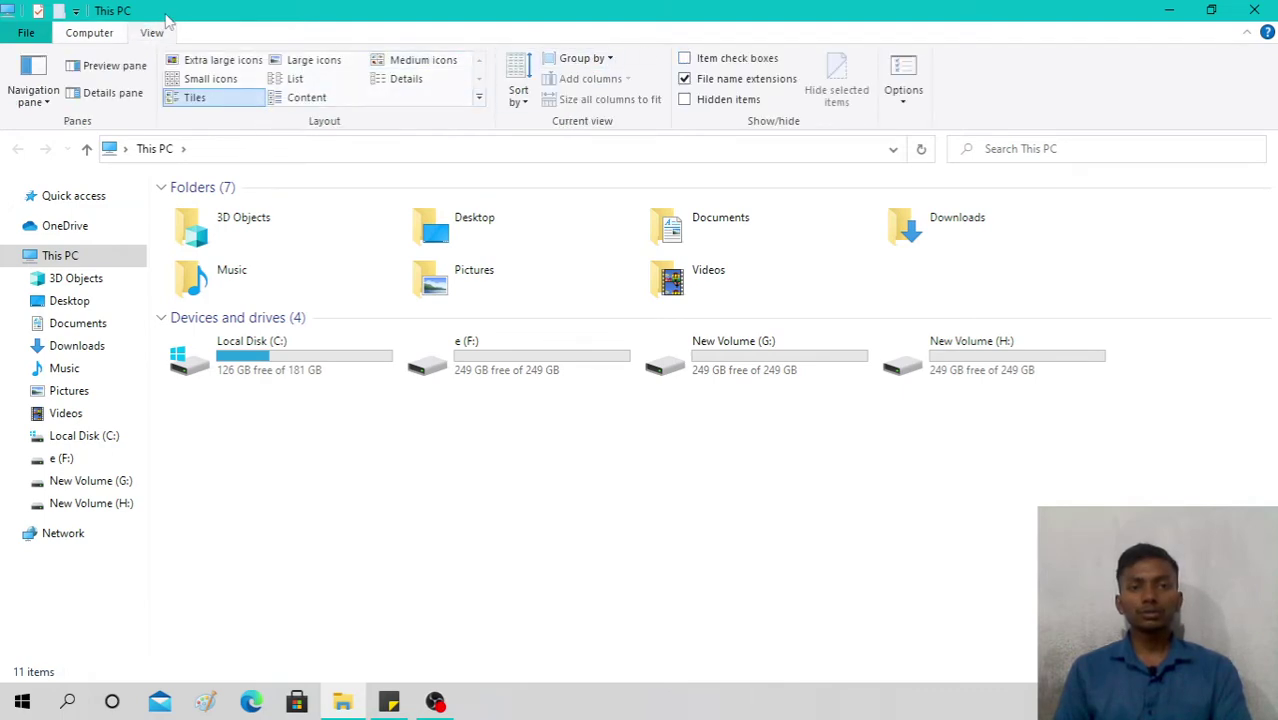
pyautogui.rightClick(280, 434)
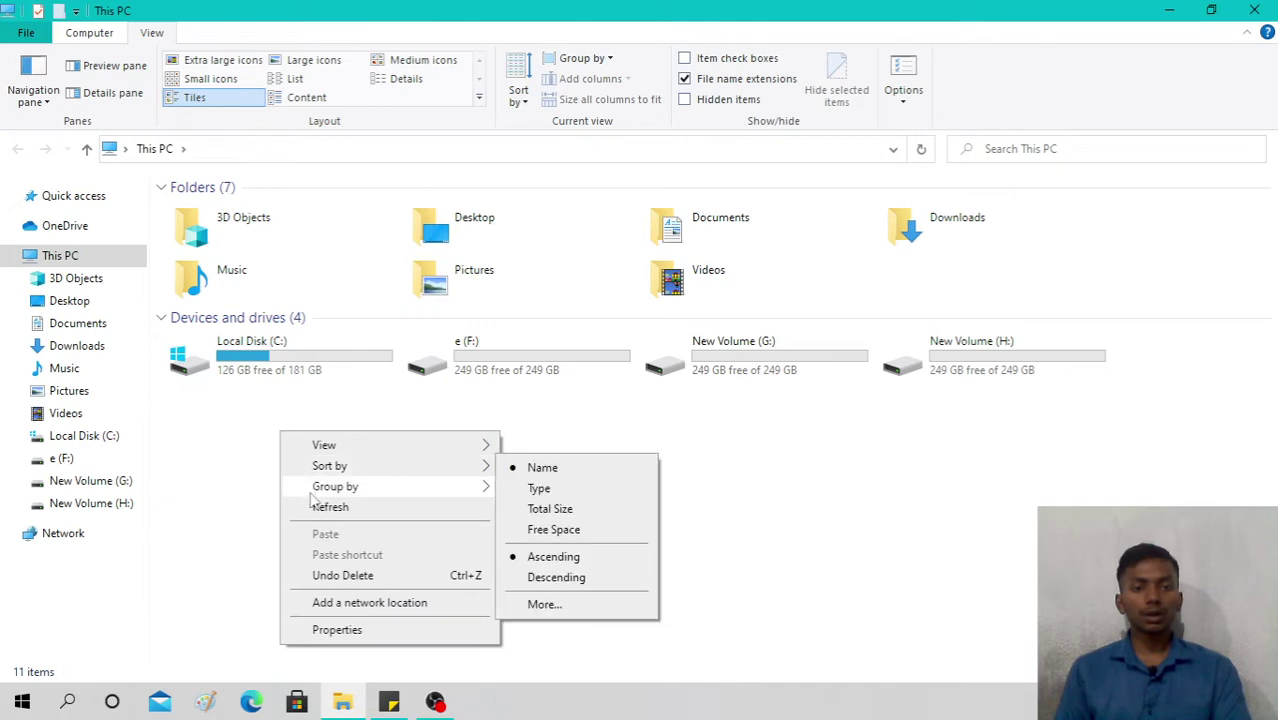
pyautogui.click(320, 506)
pyautogui.click(82, 35)
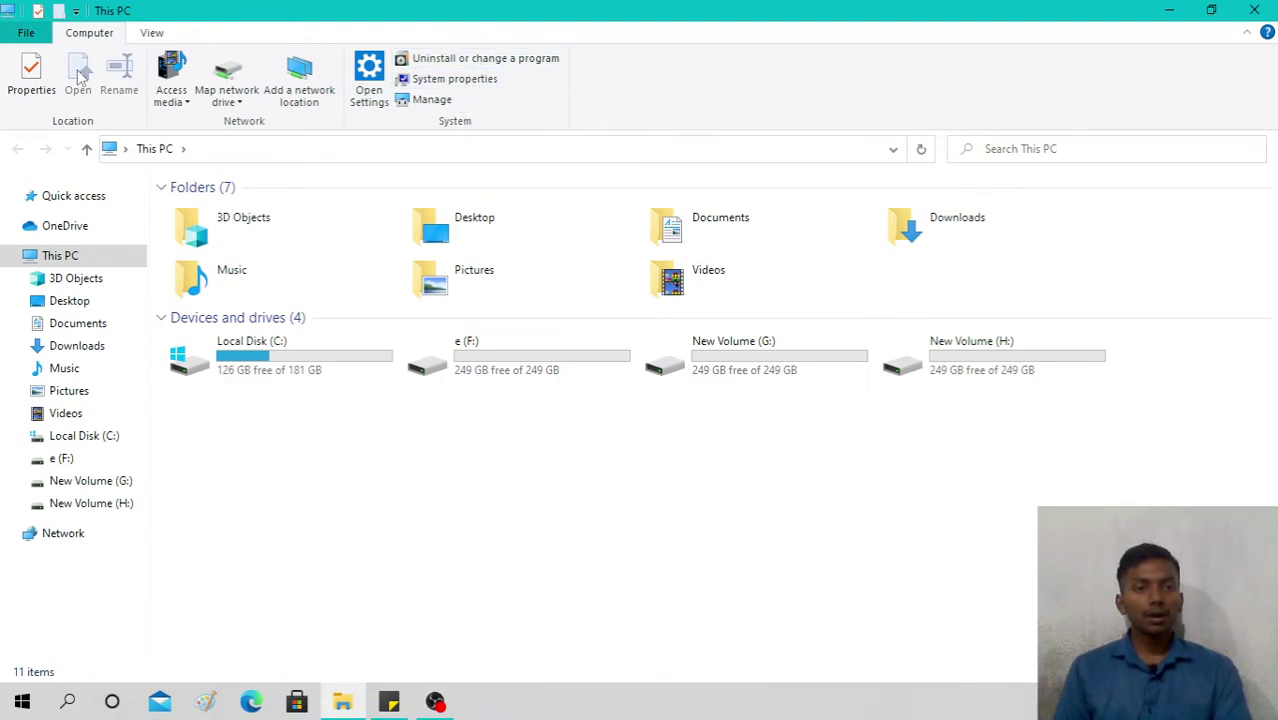
pyautogui.click(152, 33)
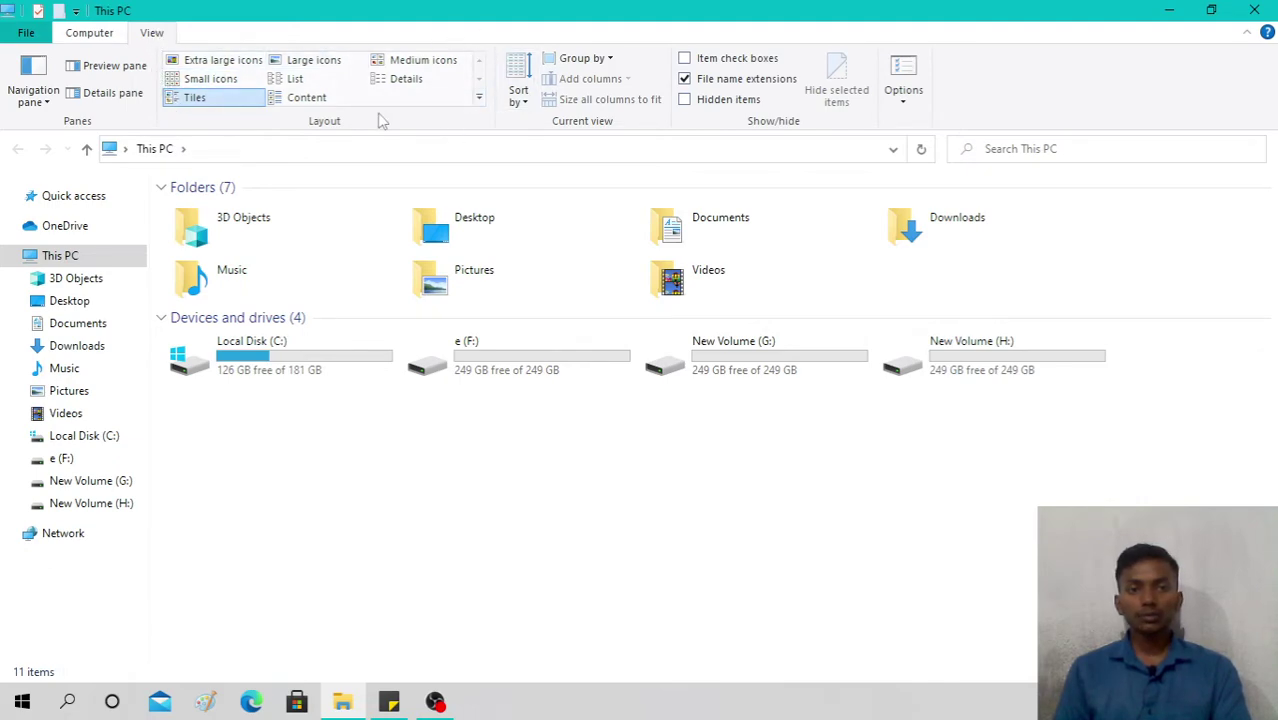
pyautogui.click(35, 36)
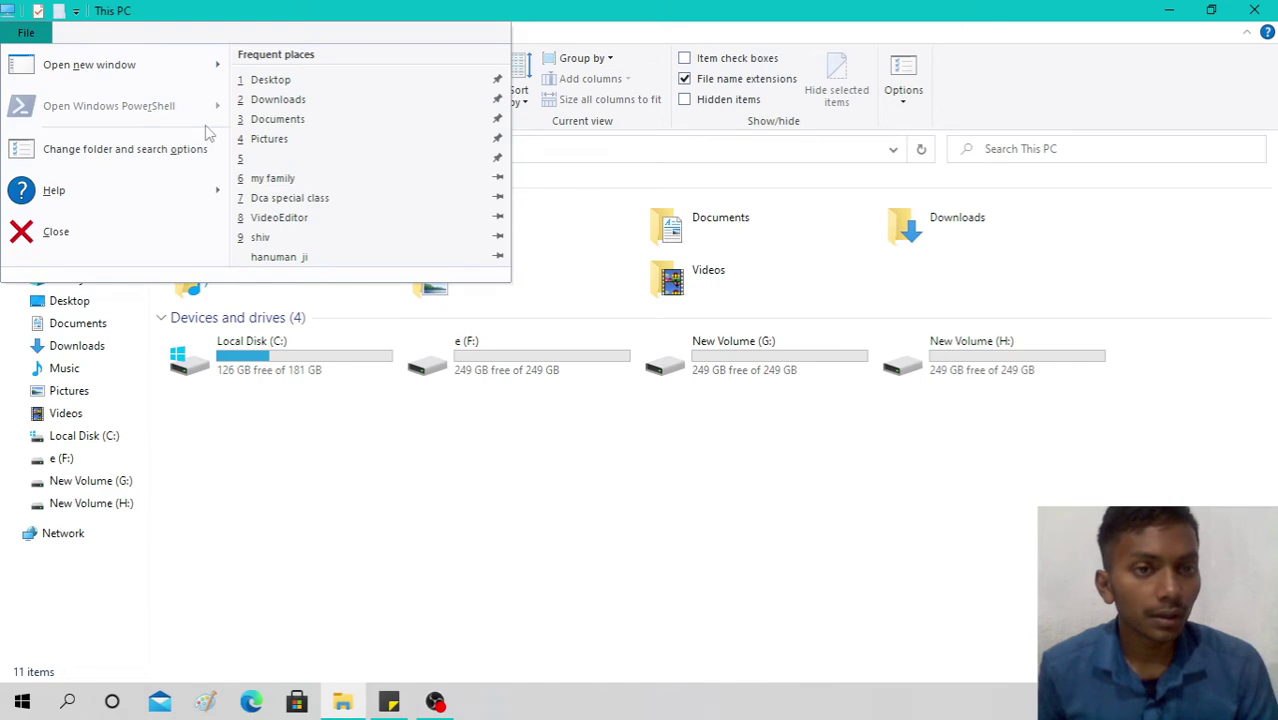
pyautogui.click(617, 181)
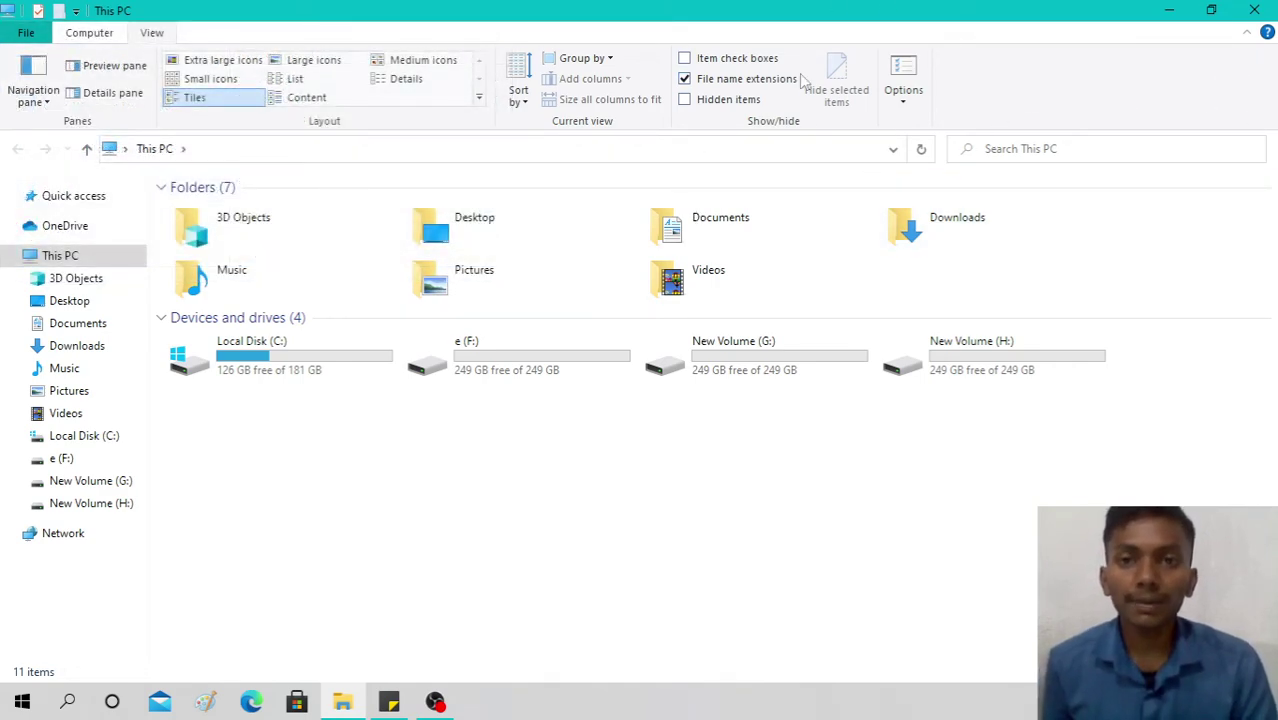
# Close This PC and refresh the desktop.
pyautogui.click(1254, 10)
pyautogui.rightClick(408, 342)
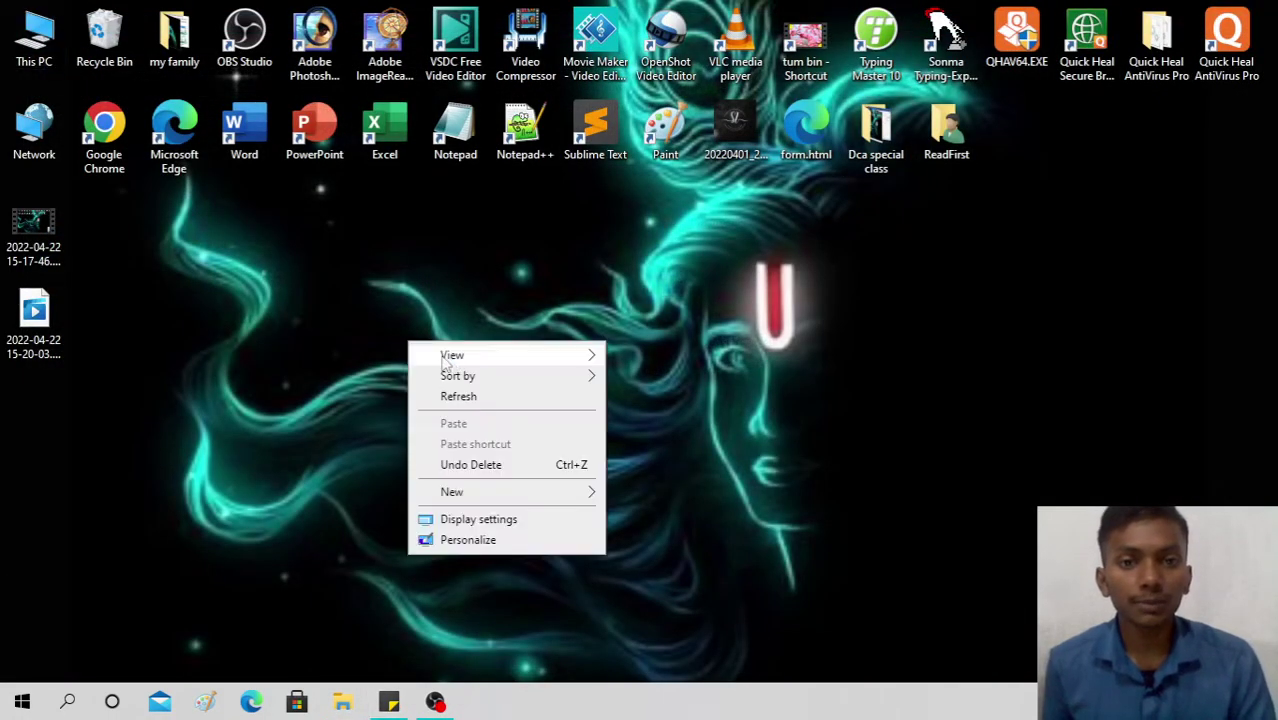
pyautogui.click(473, 397)
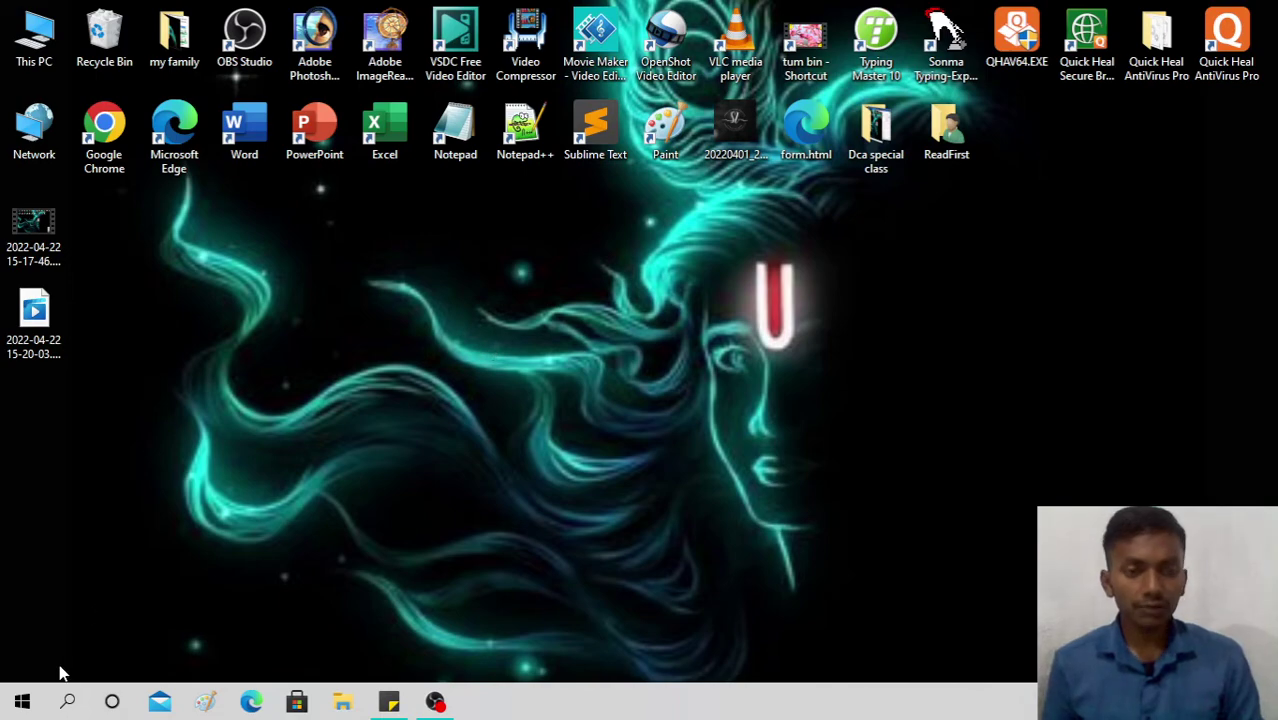
# Open Disk Cleanup through the Windows search and scan drive (C:) for files to delete.
pyautogui.click(67, 702)
pyautogui.write('d')
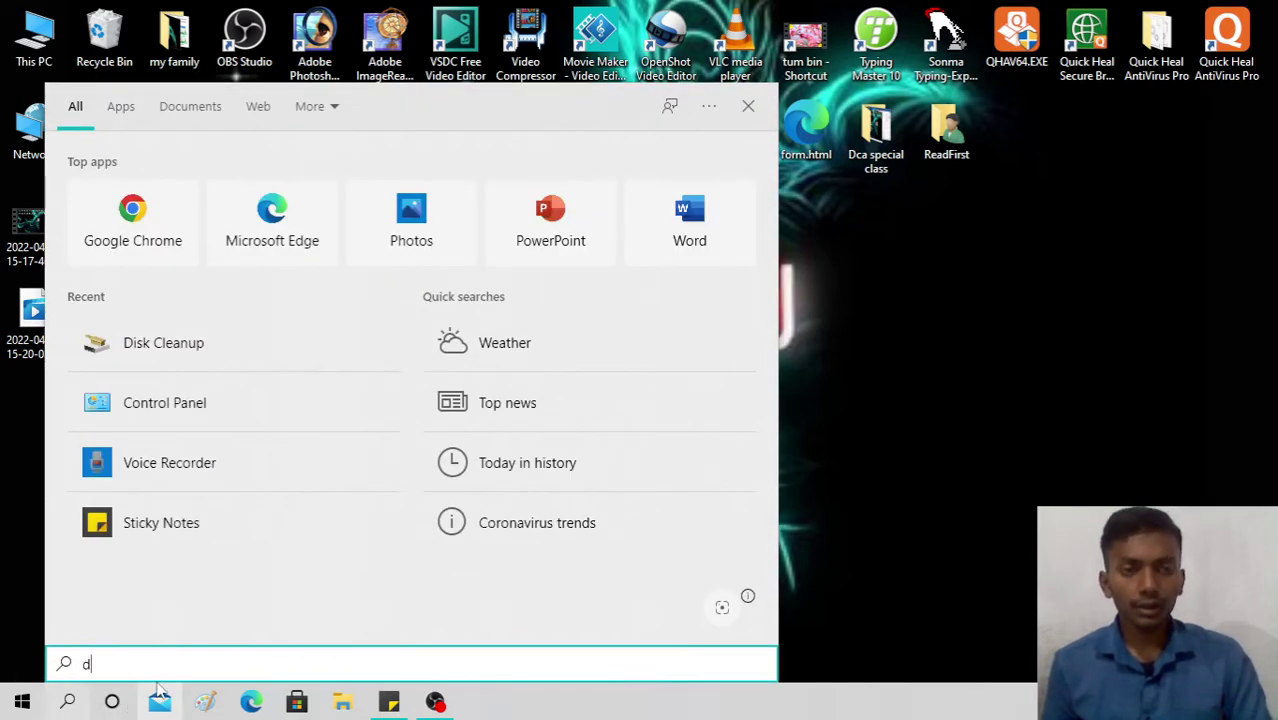
pyautogui.press('Return')
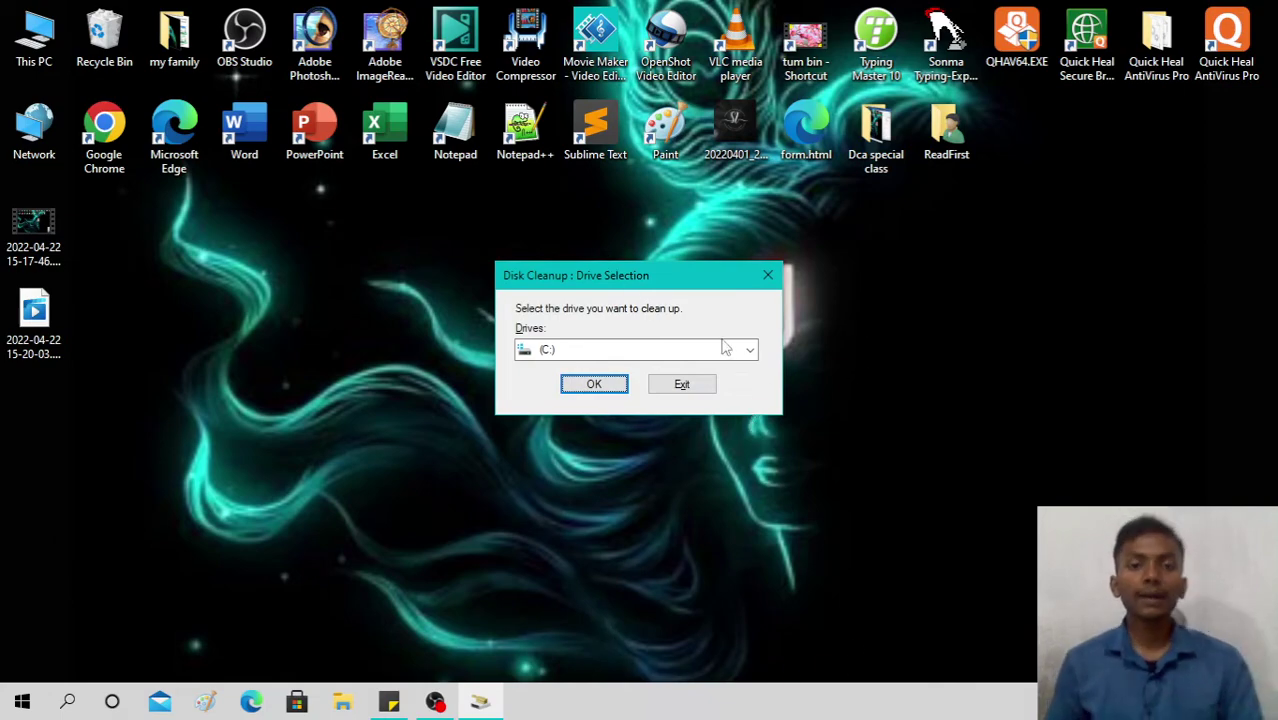
pyautogui.click(727, 354)
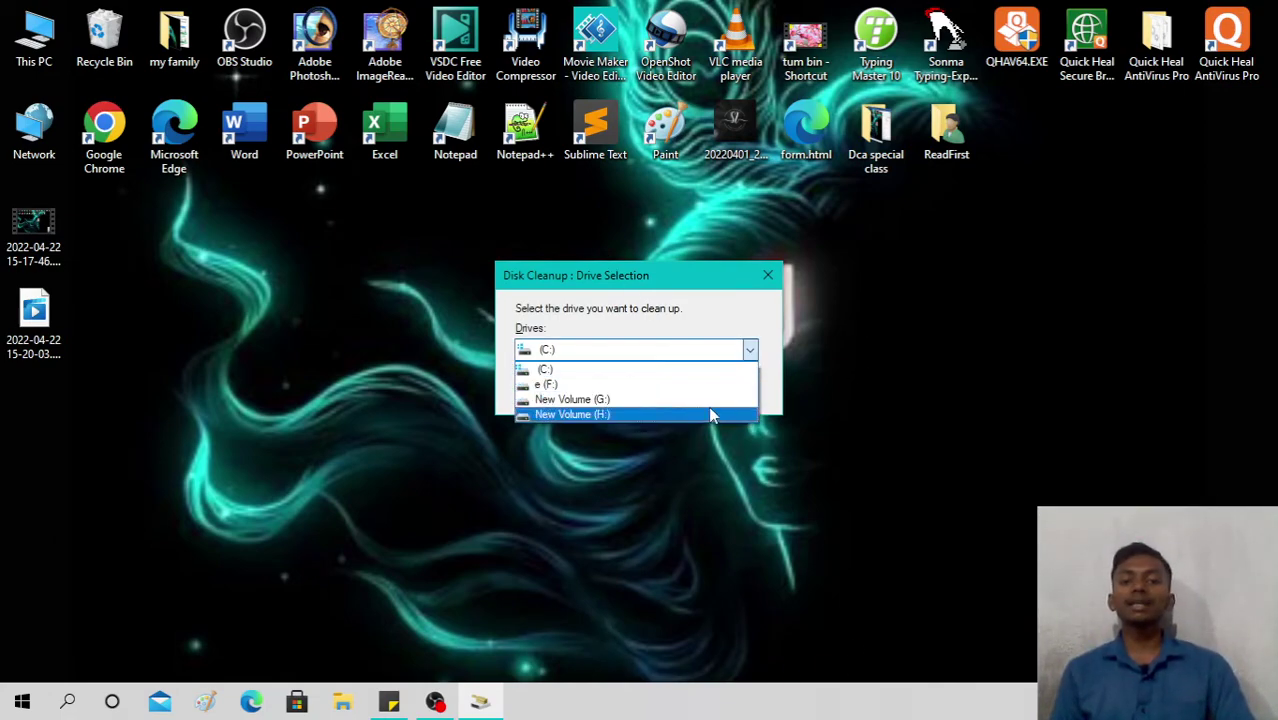
pyautogui.click(706, 370)
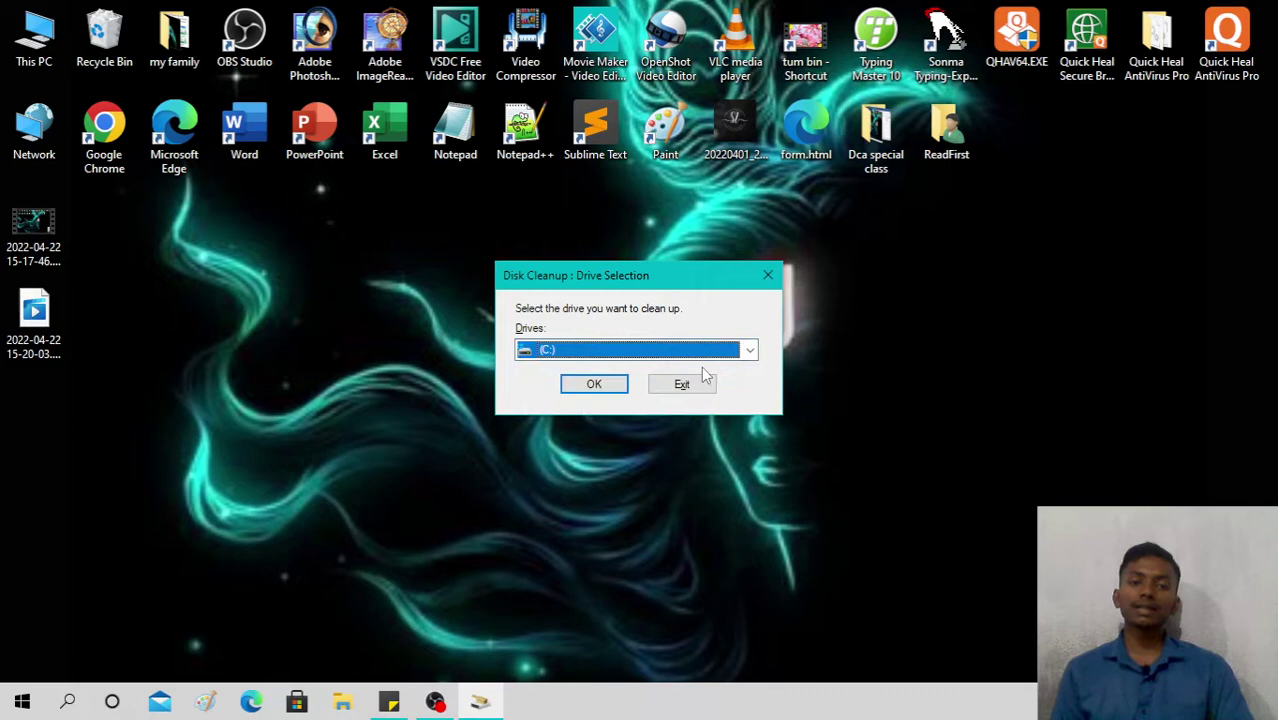
pyautogui.click(615, 388)
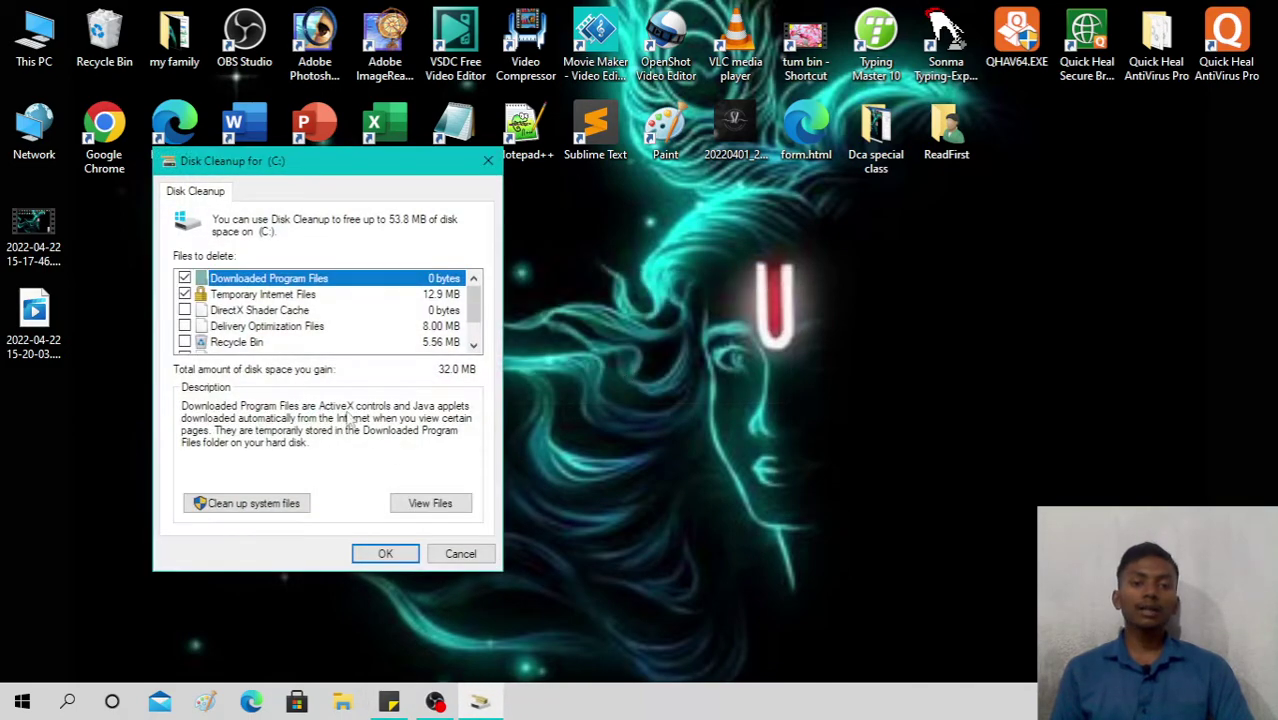
# Mark all file categories in the (C:) cleanup list and rescan the drive with system files included.
pyautogui.scroll(-1, 309, 332)
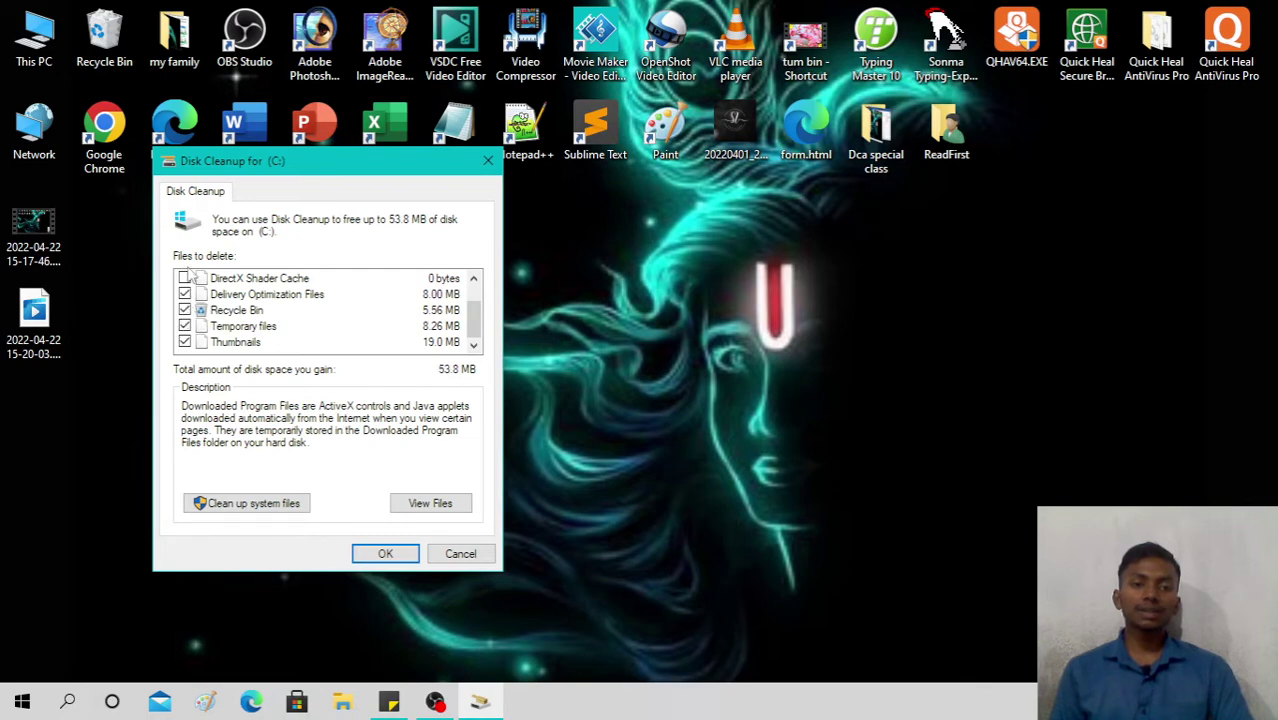
pyautogui.scroll(1, 197, 297)
pyautogui.scroll(-1, 197, 300)
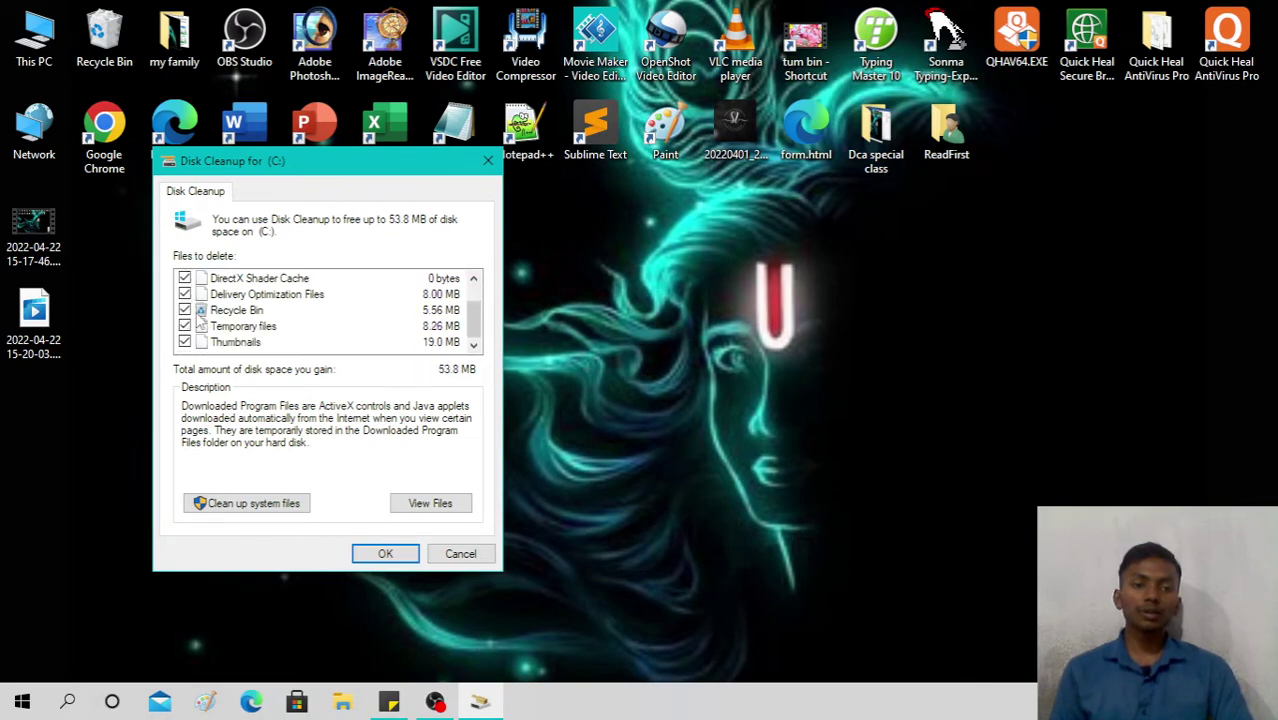
pyautogui.scroll(1, 197, 300)
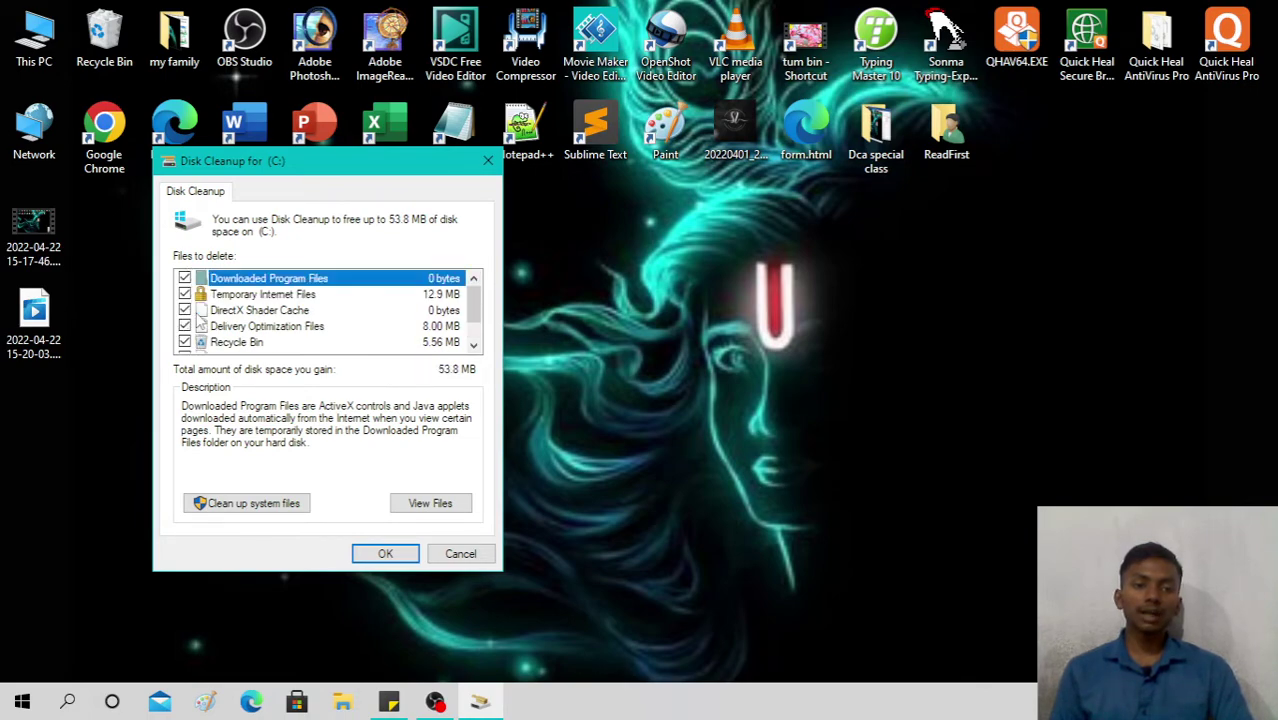
pyautogui.click(264, 503)
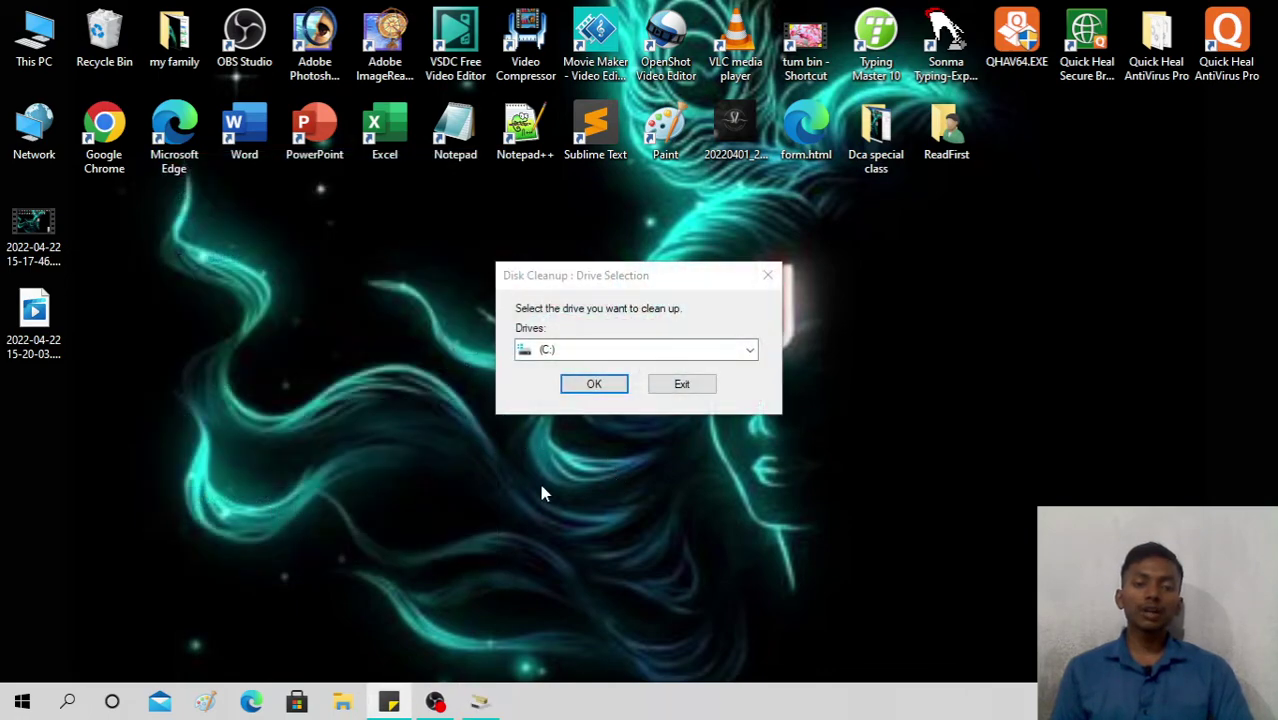
pyautogui.click(594, 385)
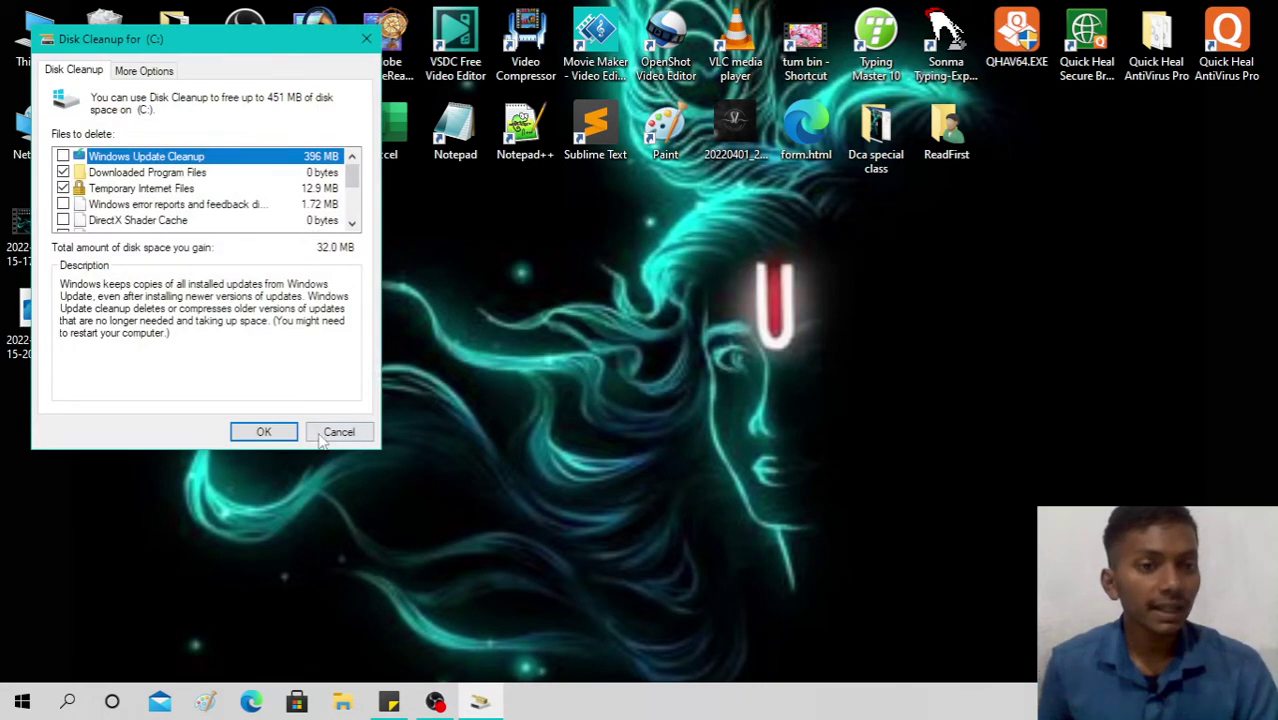
# Add Windows Update Cleanup to the files to delete on (C:) and start the permanent deletion.
pyautogui.scroll(-2, 298, 295)
pyautogui.scroll(2, 293, 294)
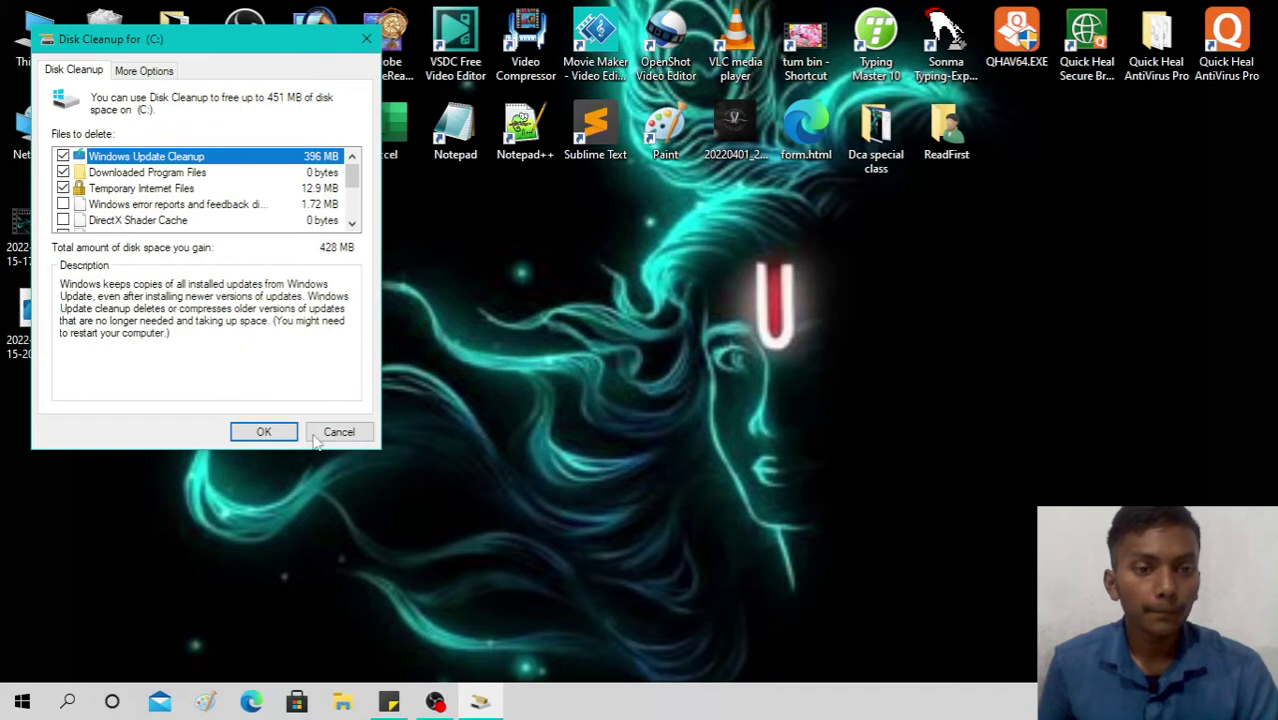
pyautogui.click(263, 431)
pyautogui.click(692, 359)
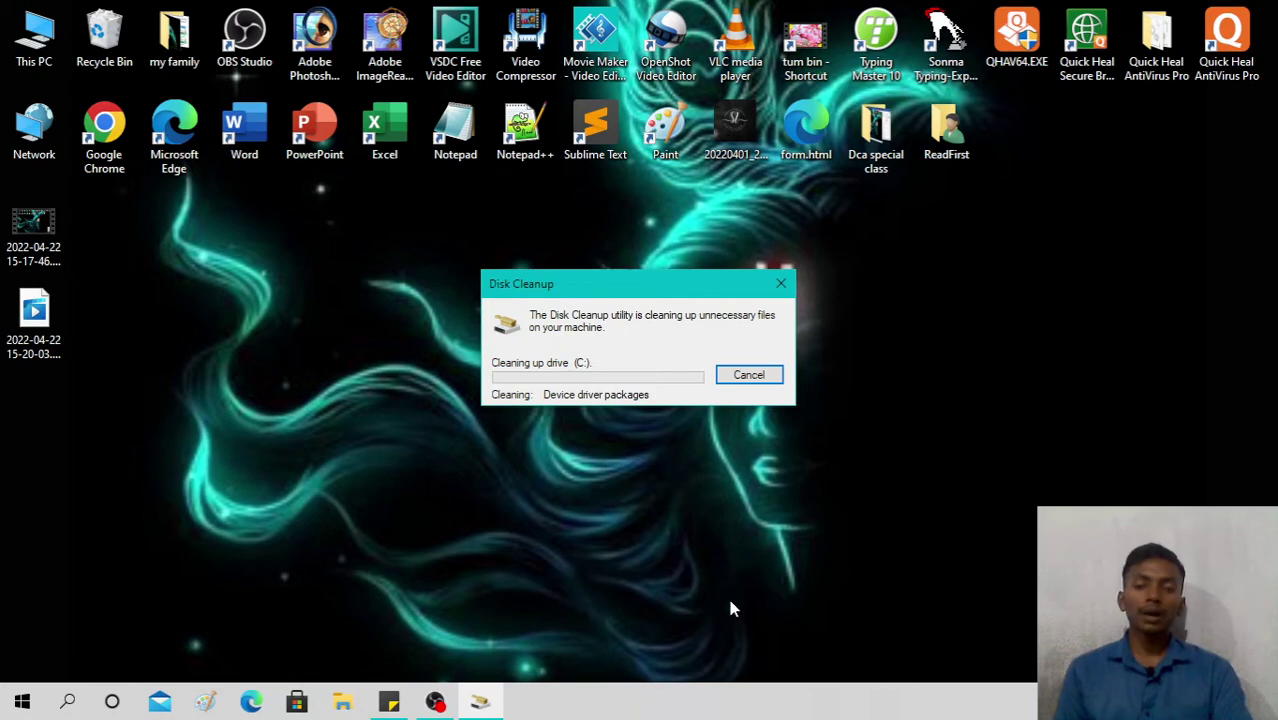
# Move the Disk Cleanup progress window away from the middle of the desktop and refresh the desktop.
pyautogui.moveTo(720, 290); pyautogui.dragTo(377, 243)
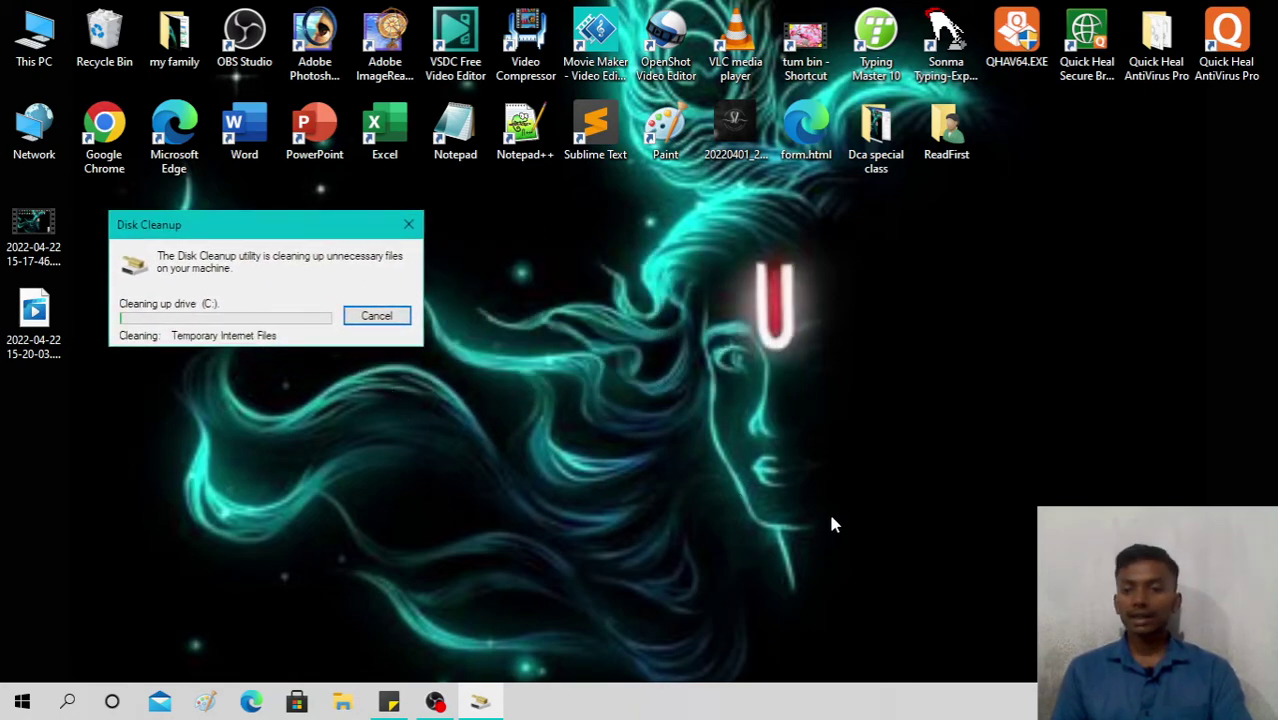
pyautogui.rightClick(796, 402)
pyautogui.click(845, 454)
pyautogui.rightClick(852, 466)
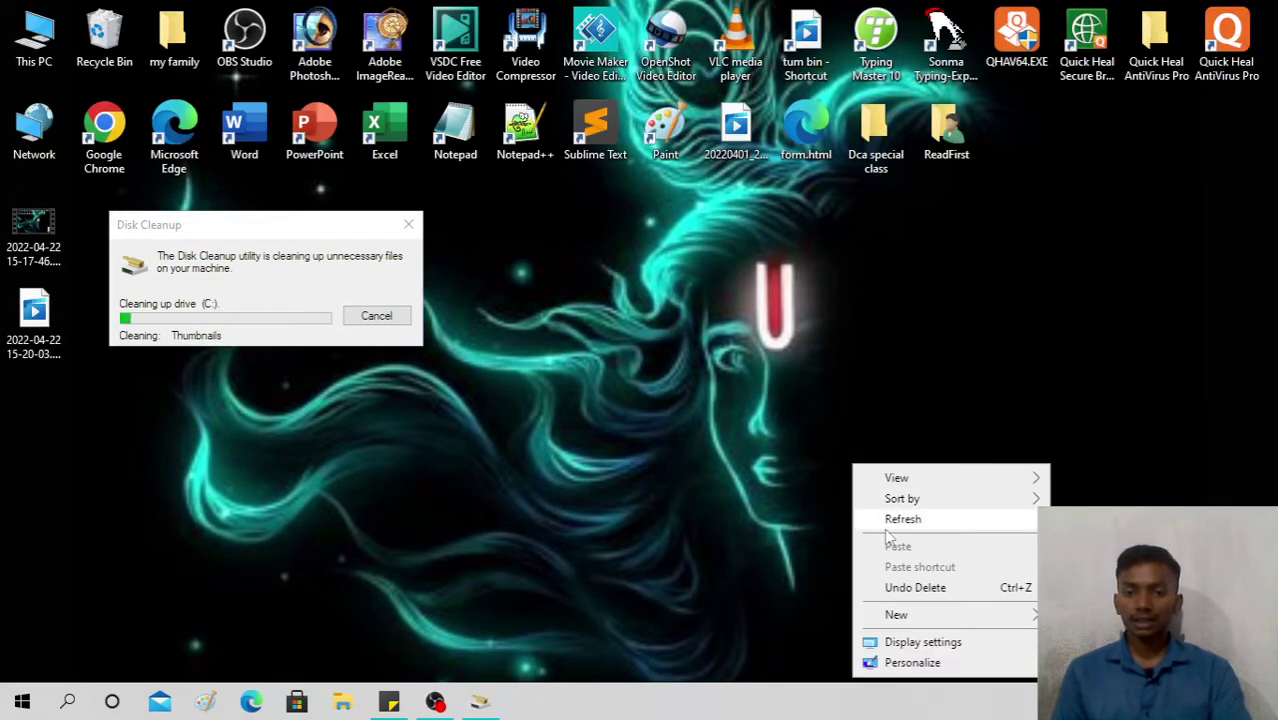
pyautogui.click(887, 527)
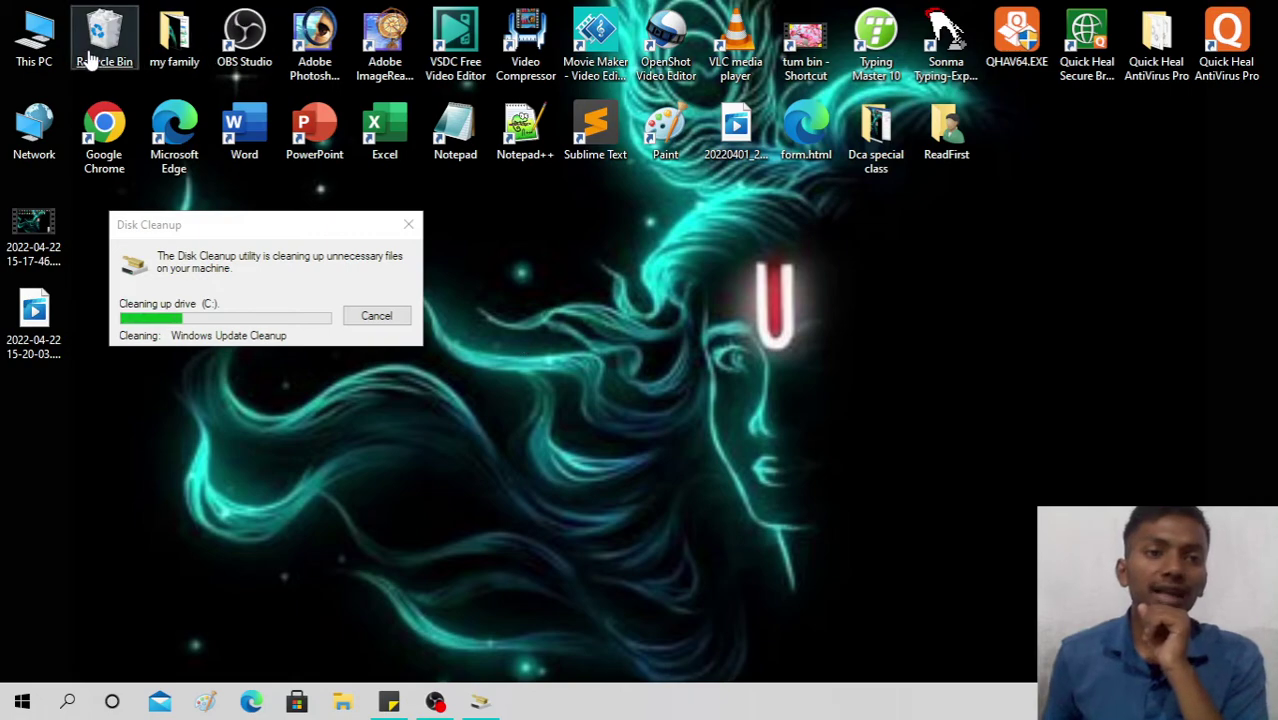
# Open the computer's properties from This PC, examine the remote, protection and advanced system settings, and close the System and Device Manager windows.
pyautogui.doubleClick(34, 35)
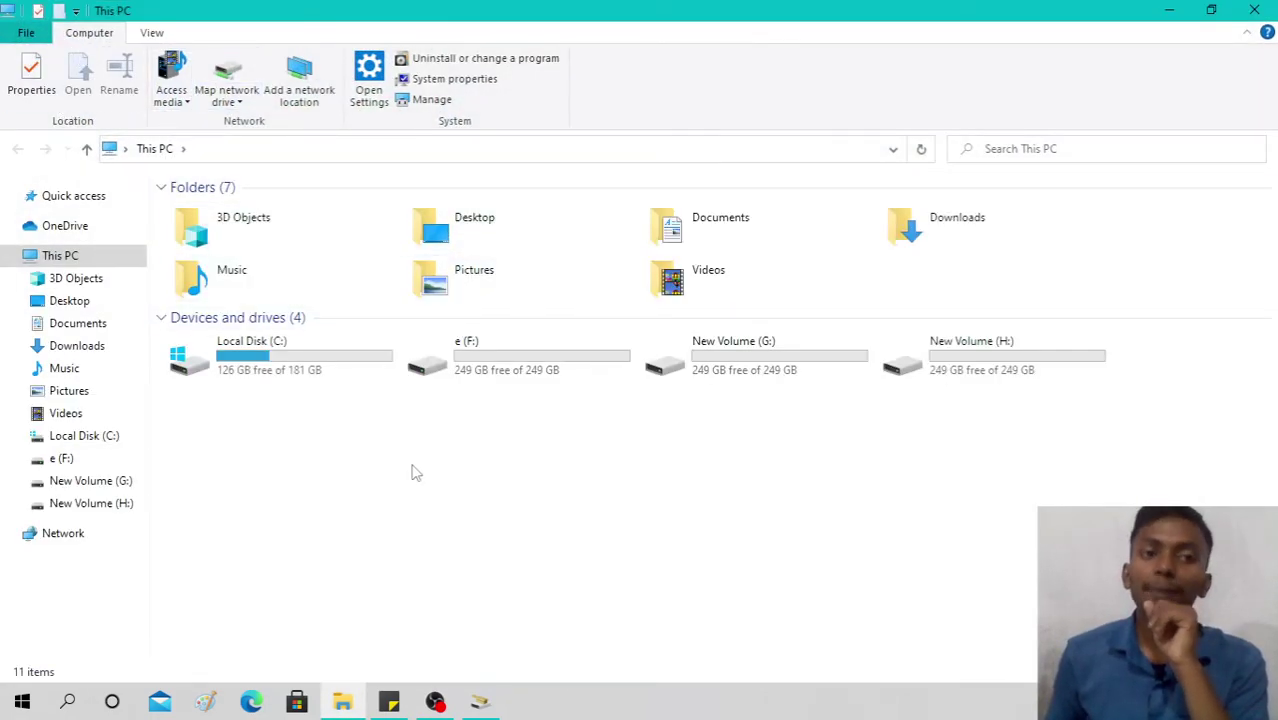
pyautogui.click(28, 90)
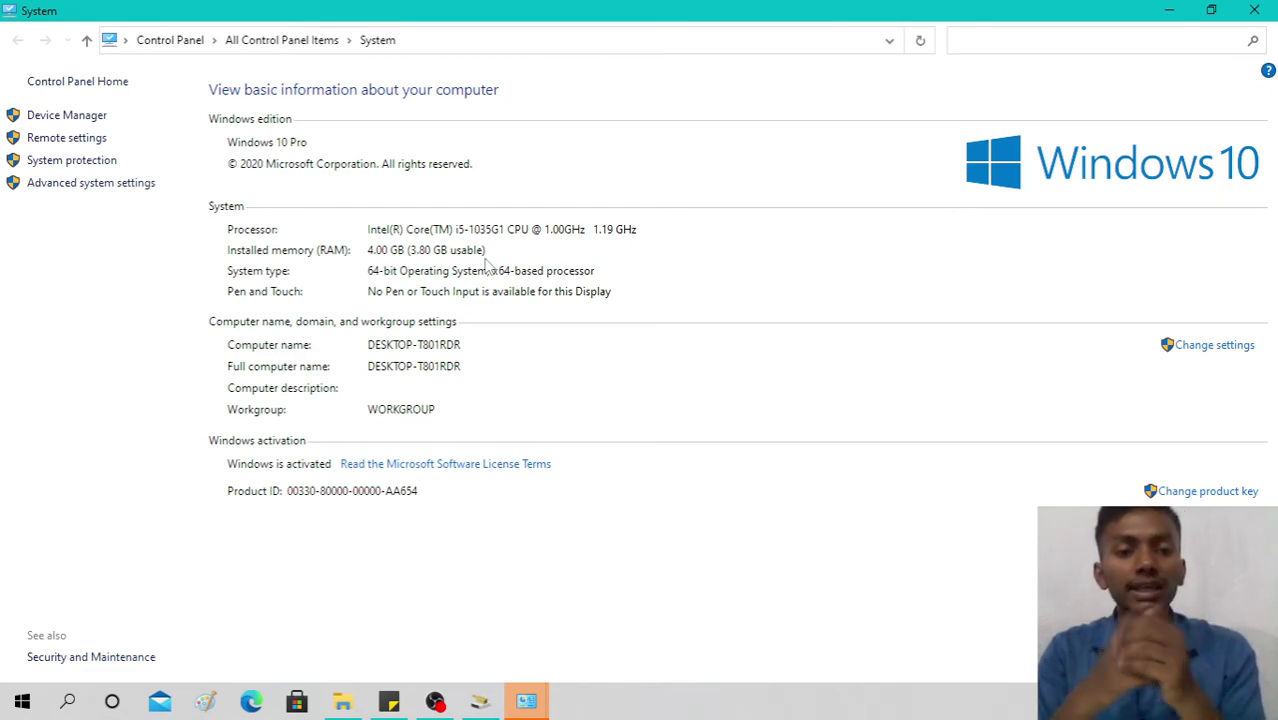
pyautogui.click(67, 139)
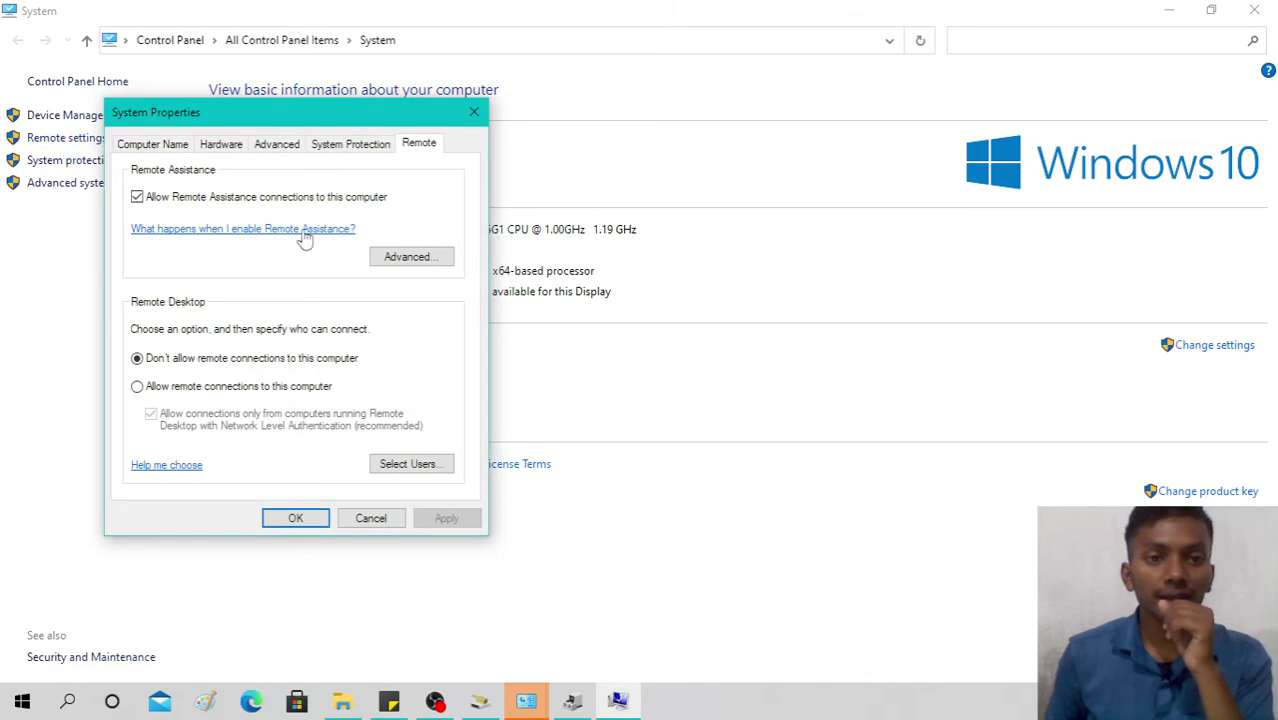
pyautogui.click(473, 111)
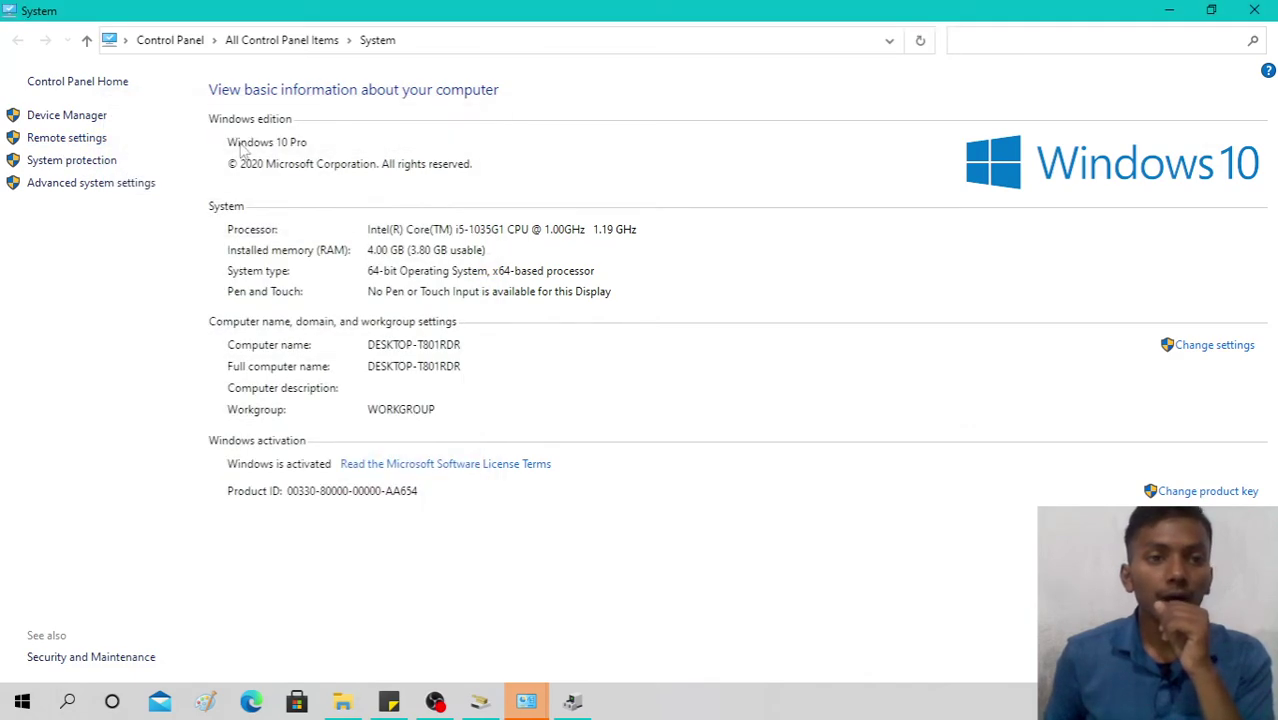
pyautogui.click(97, 162)
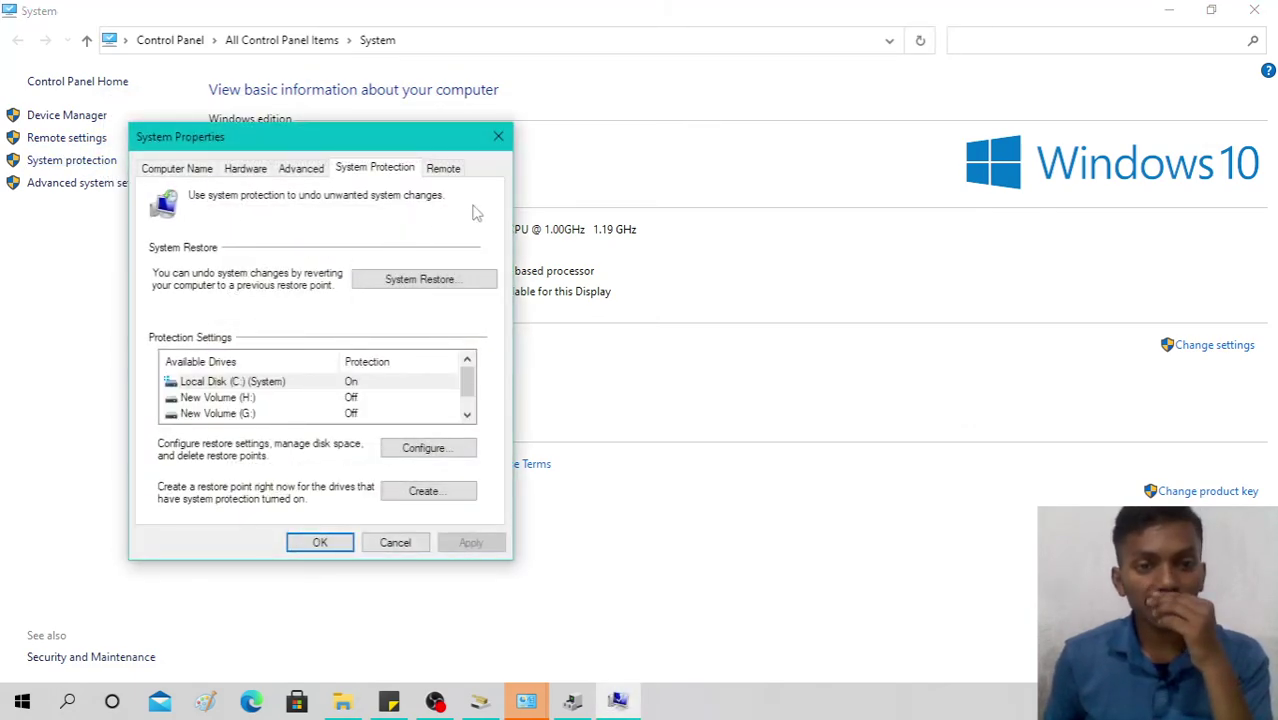
pyautogui.click(498, 136)
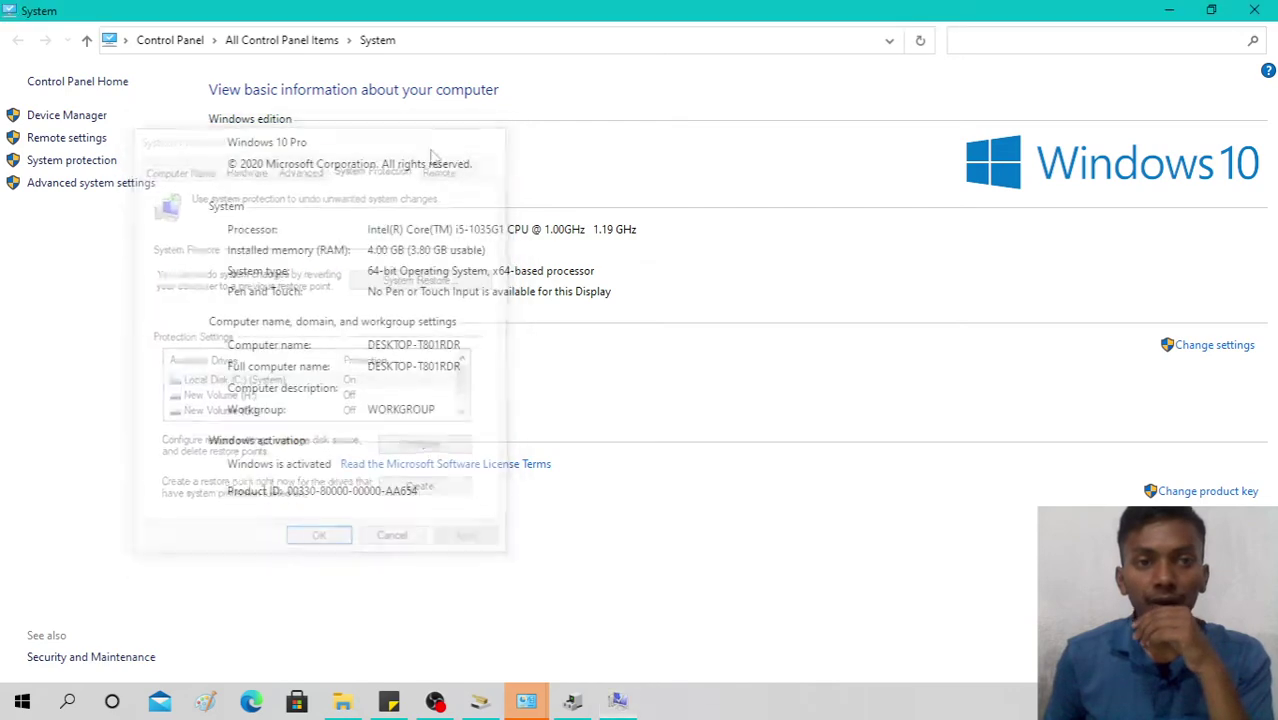
pyautogui.click(117, 188)
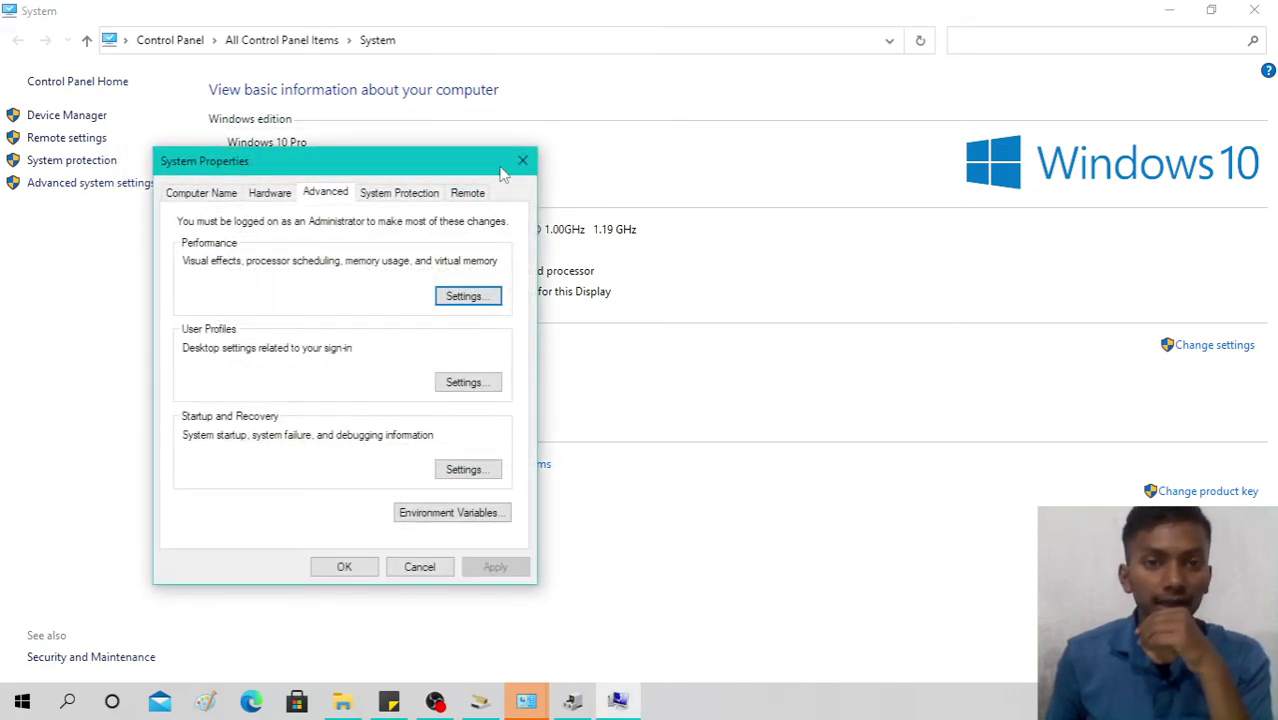
pyautogui.click(521, 161)
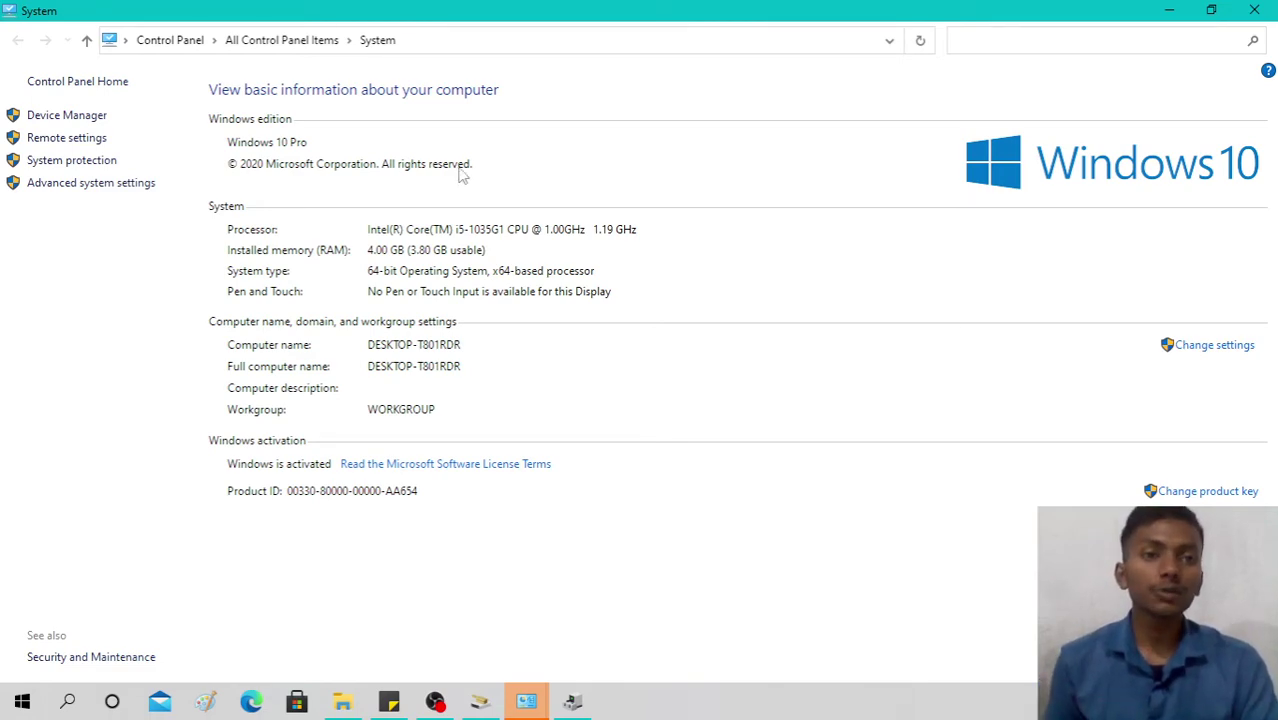
pyautogui.click(1254, 10)
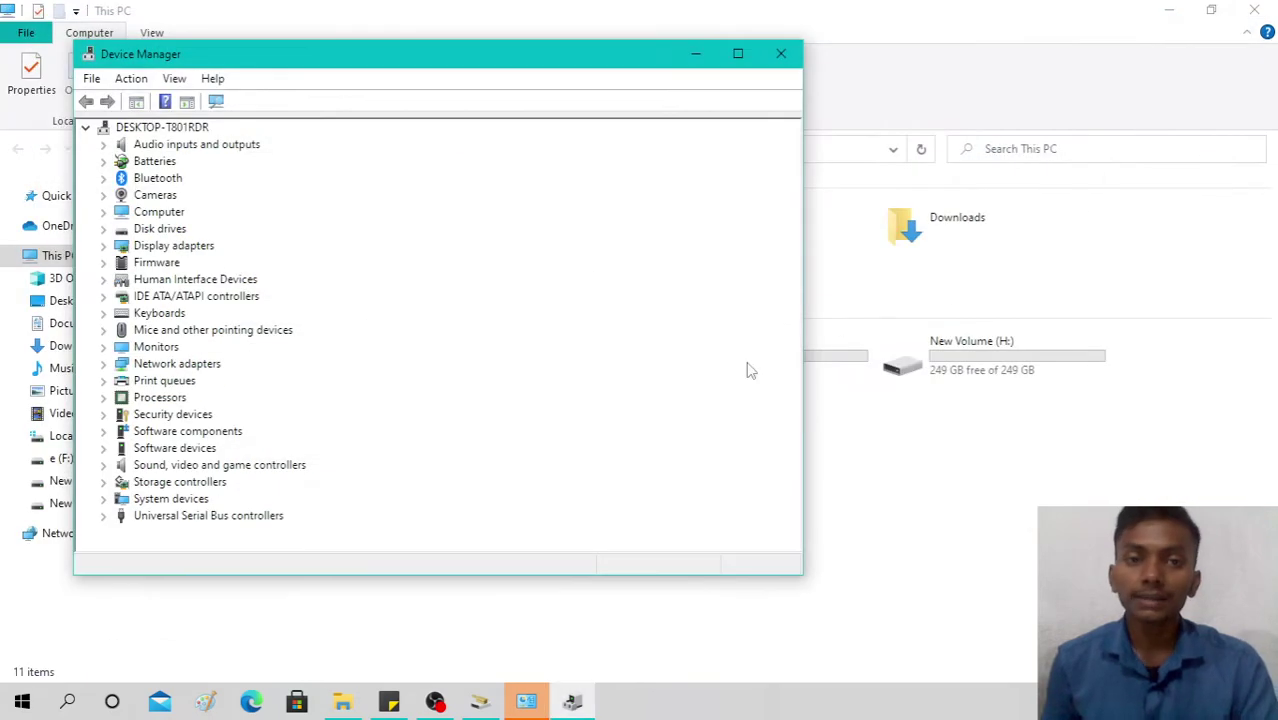
pyautogui.click(780, 53)
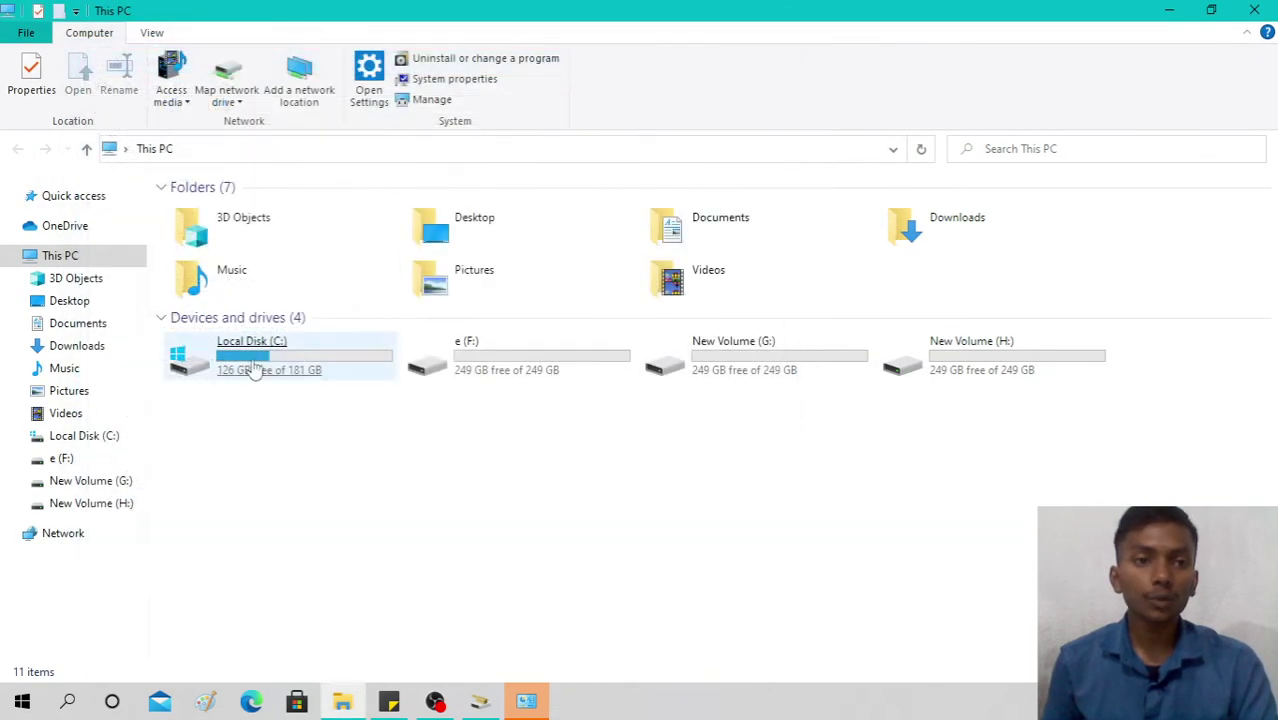
# Try to open the system properties from This PC.
pyautogui.rightClick(474, 88)
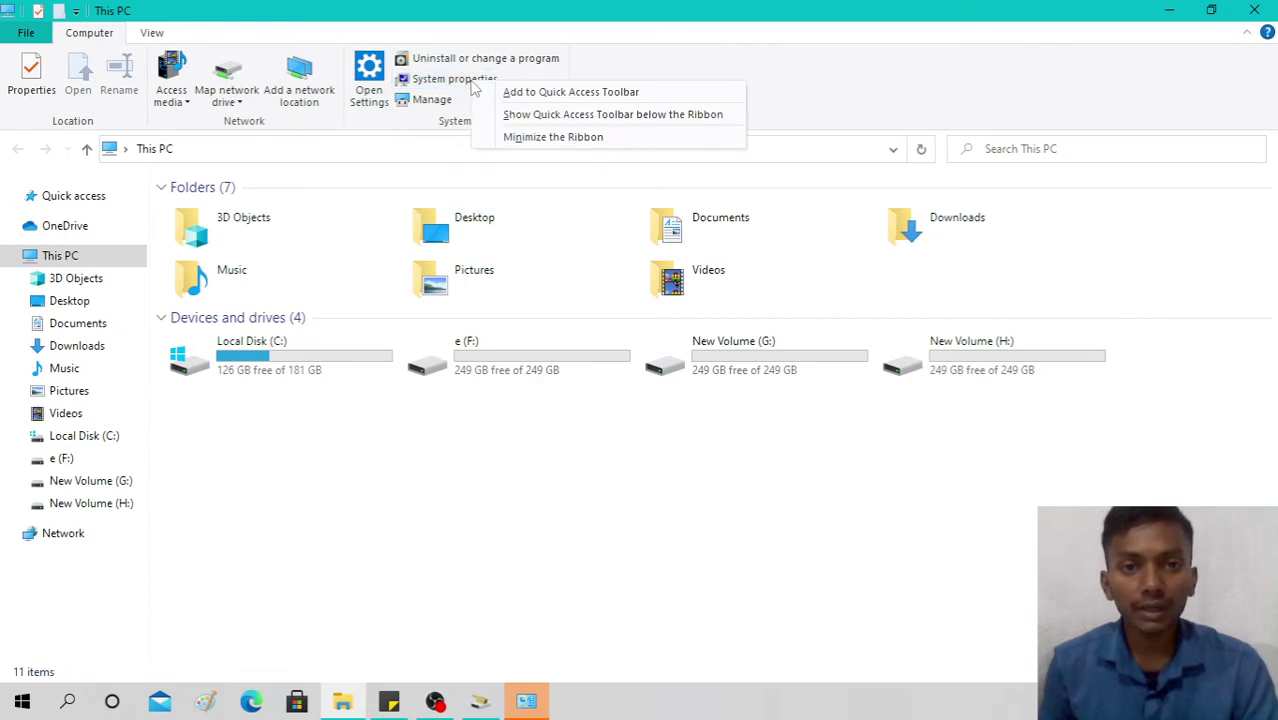
pyautogui.click(472, 82)
pyautogui.click(472, 82)
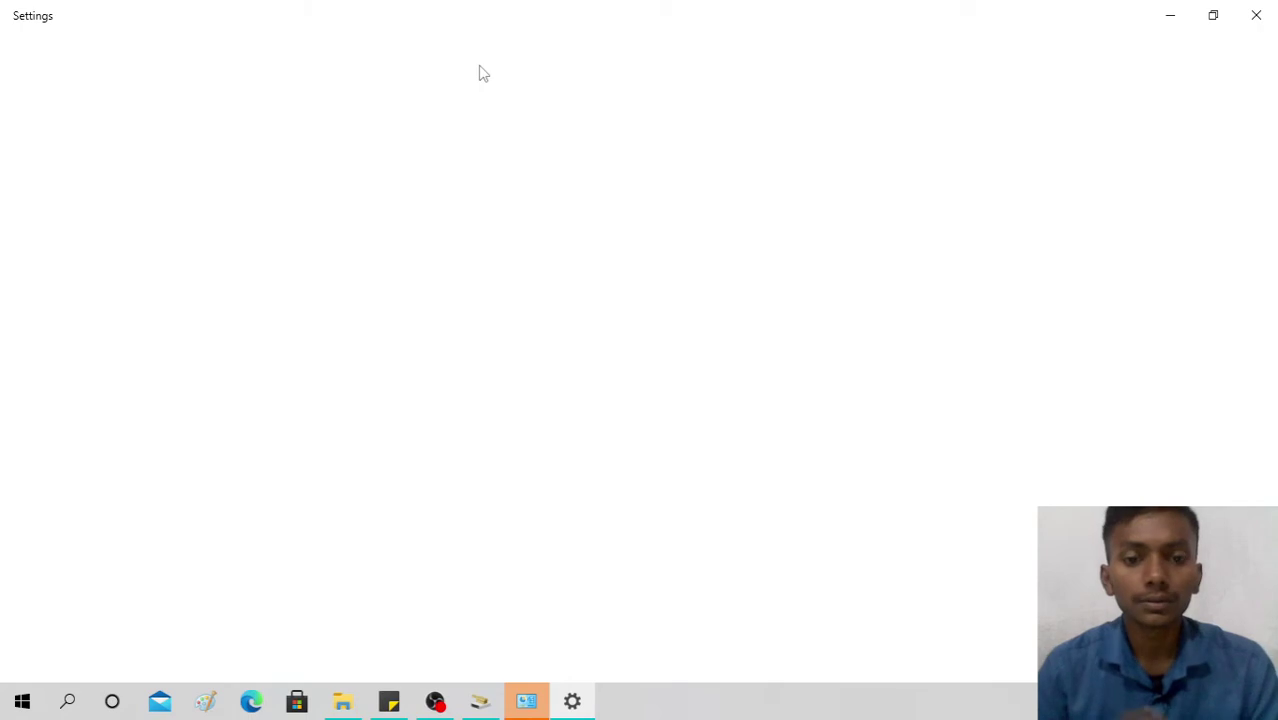
# Close the unloaded System window and the blank Settings window, leaving Disk Cleanup running.
pyautogui.click(530, 703)
pyautogui.click(537, 706)
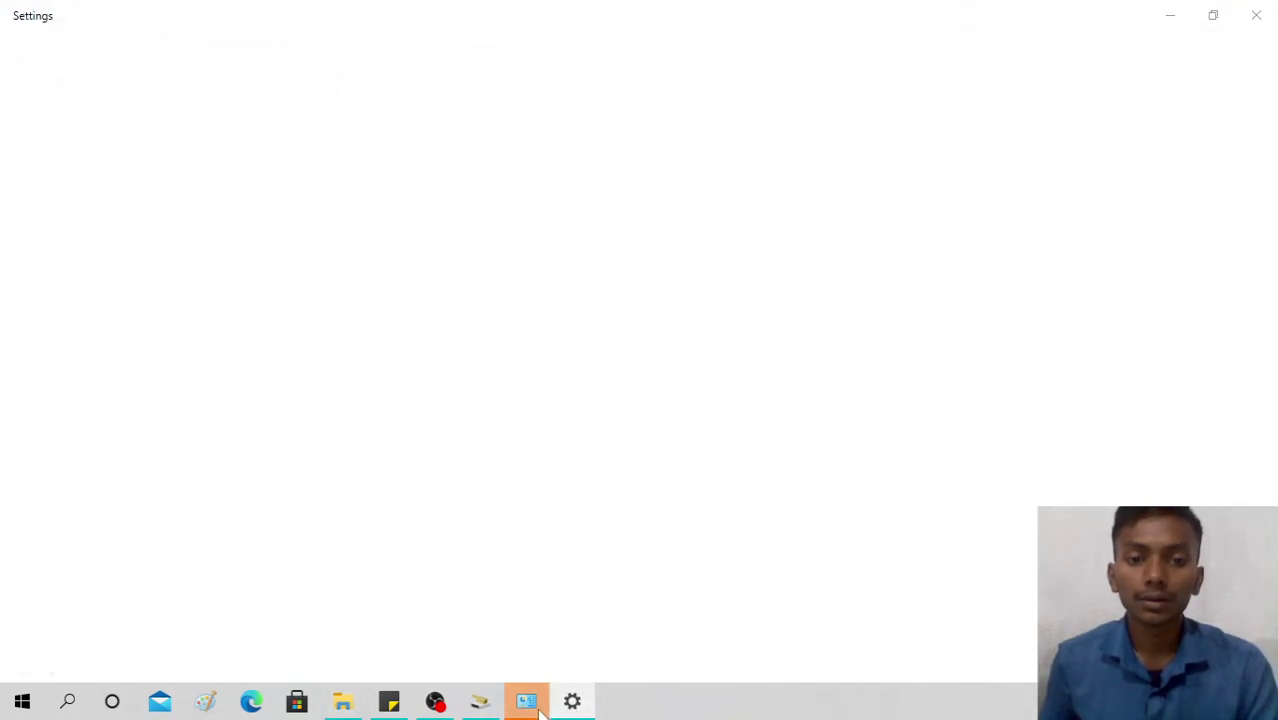
pyautogui.click(540, 710)
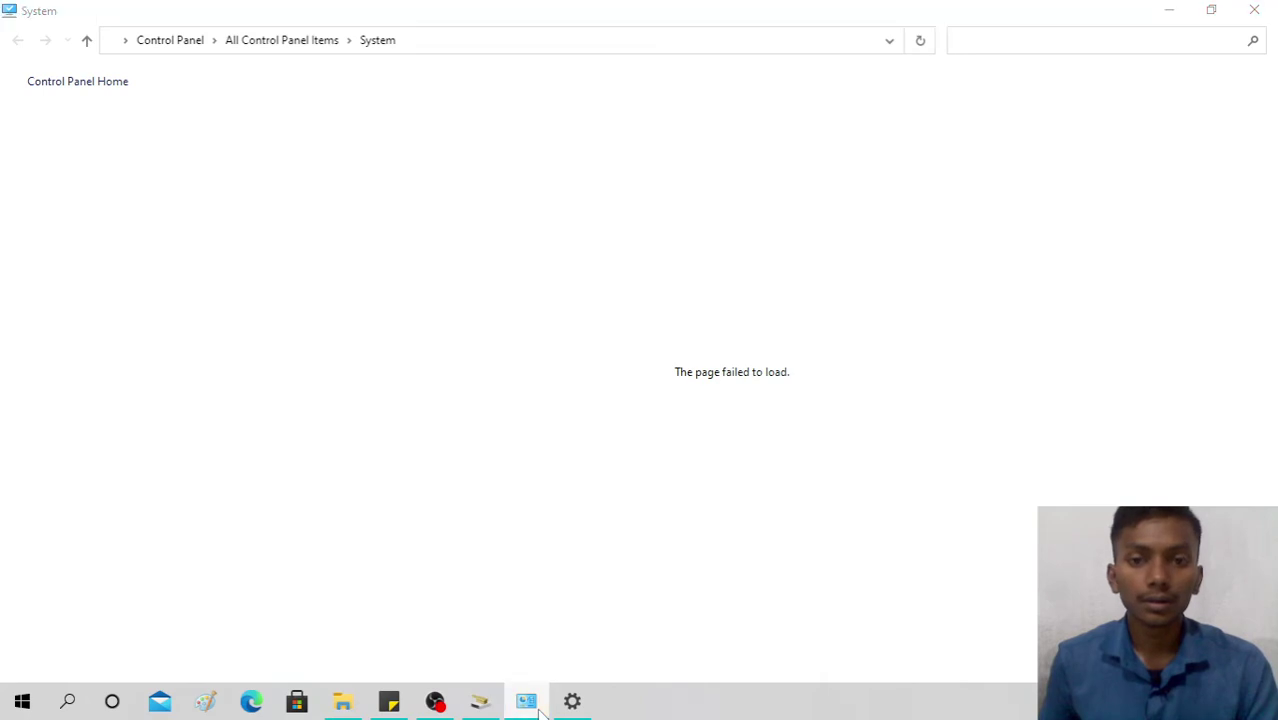
pyautogui.rightClick(540, 710)
pyautogui.click(541, 664)
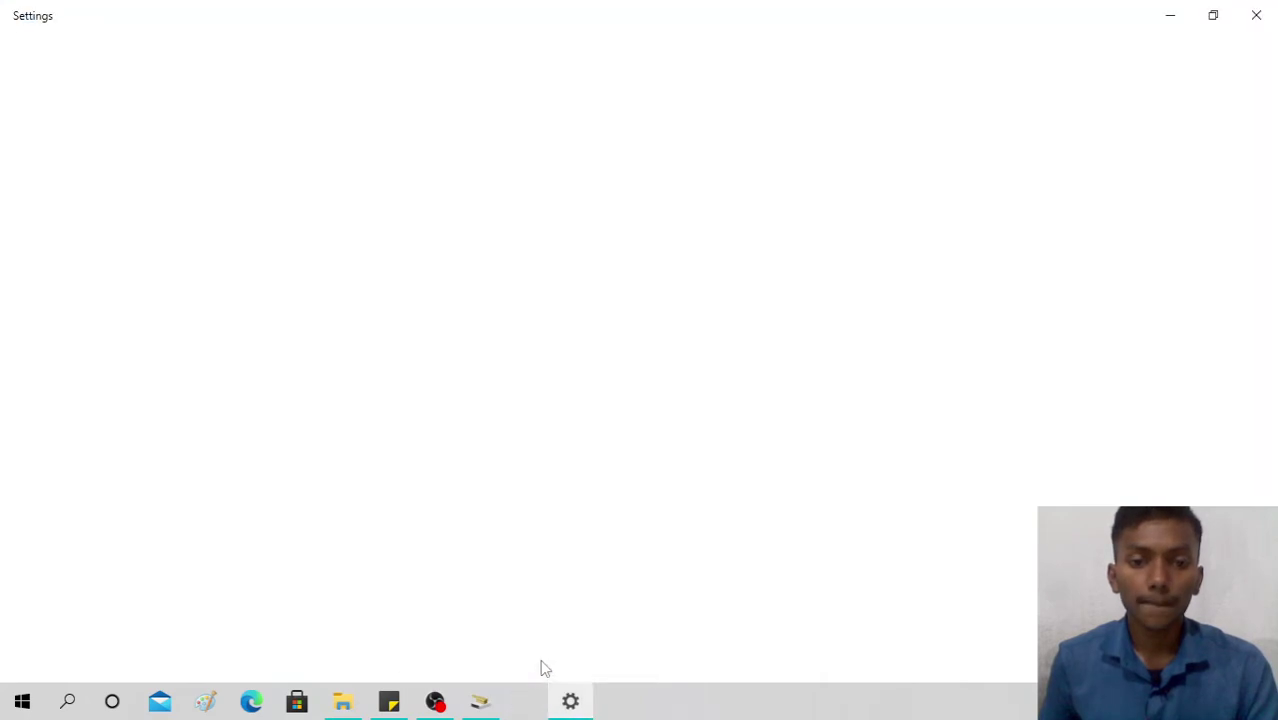
pyautogui.click(482, 705)
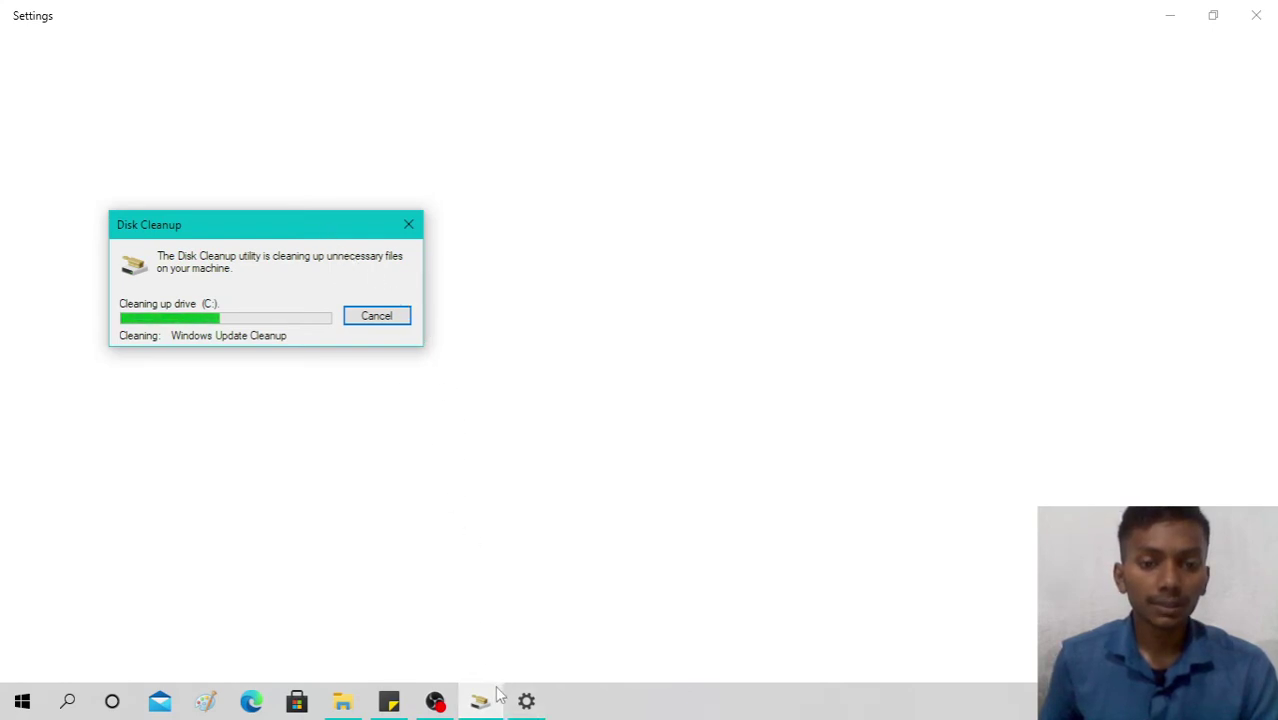
pyautogui.click(530, 705)
pyautogui.rightClick(541, 705)
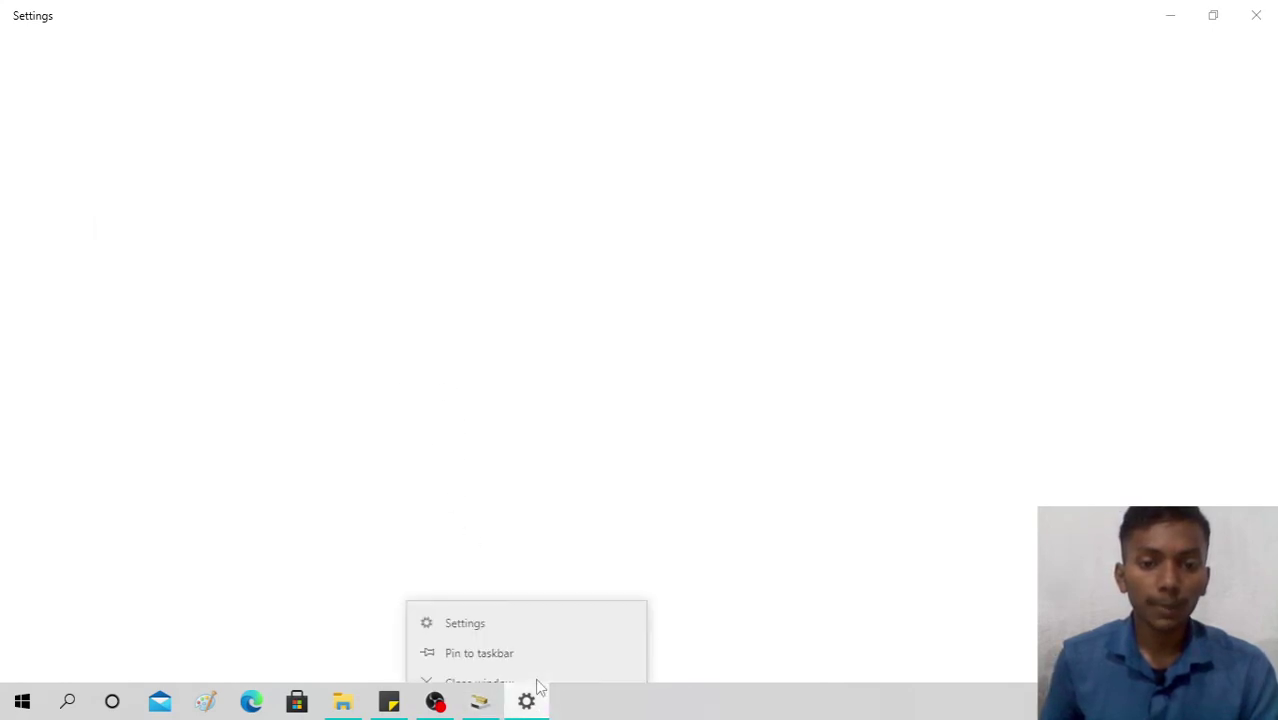
pyautogui.click(531, 663)
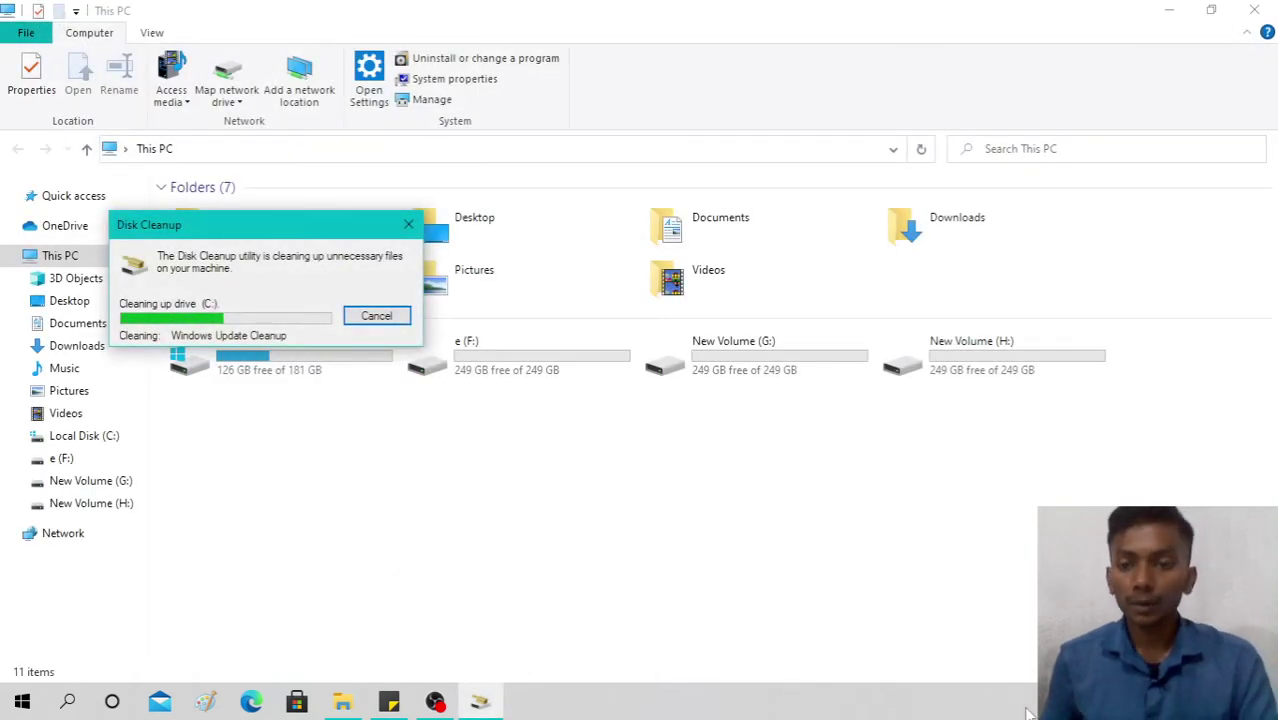
# Open Windows Settings, search for "ab" and open the About your PC page.
pyautogui.click(22, 702)
pyautogui.moveTo(31, 622)
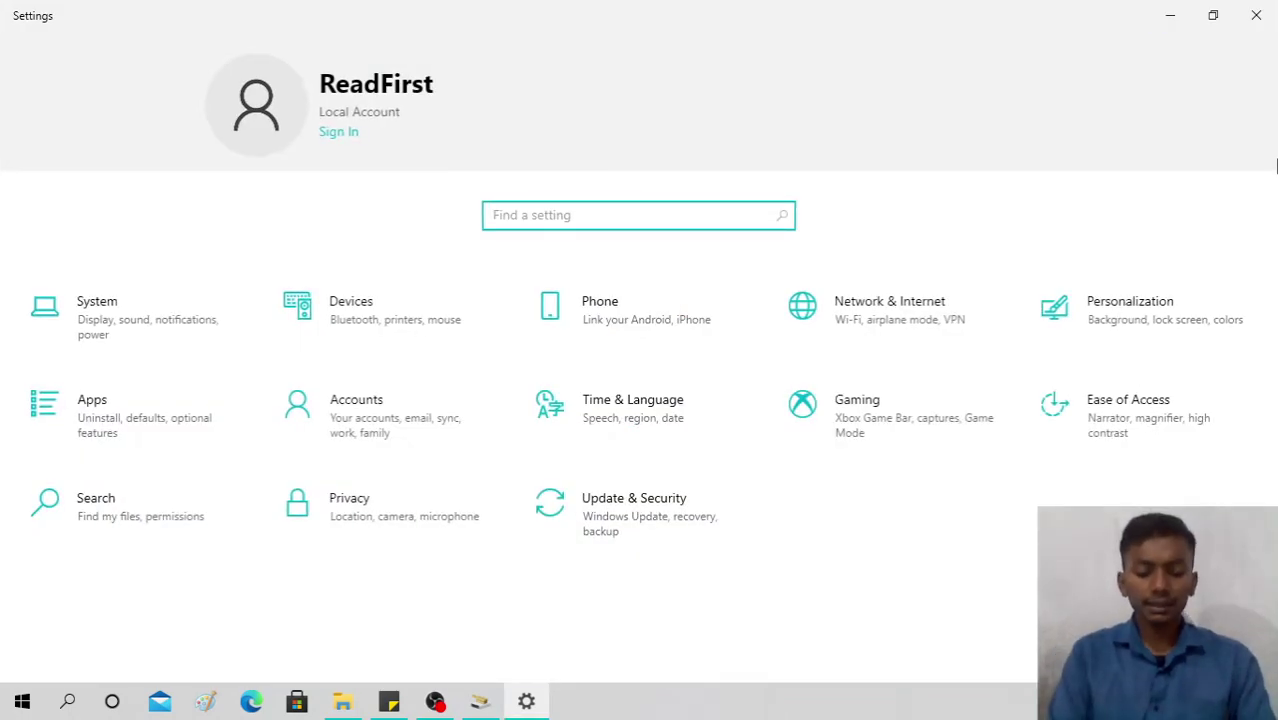
pyautogui.write('a')
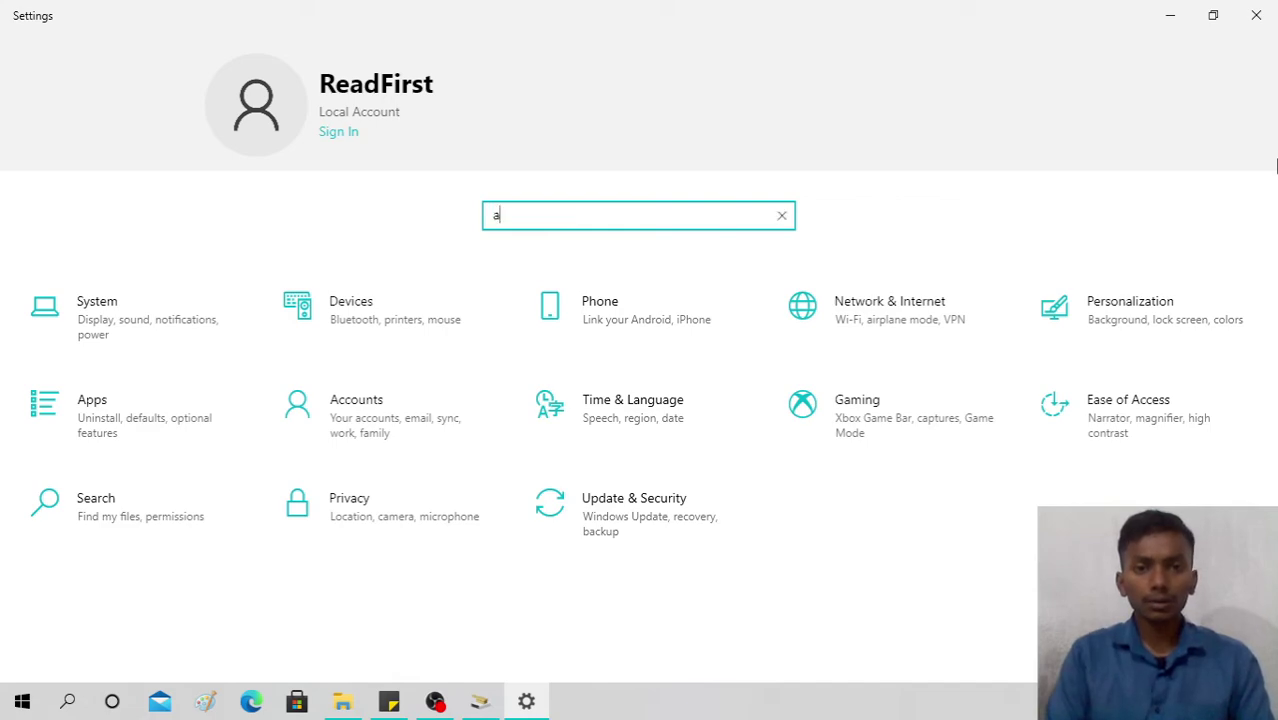
pyautogui.write('b')
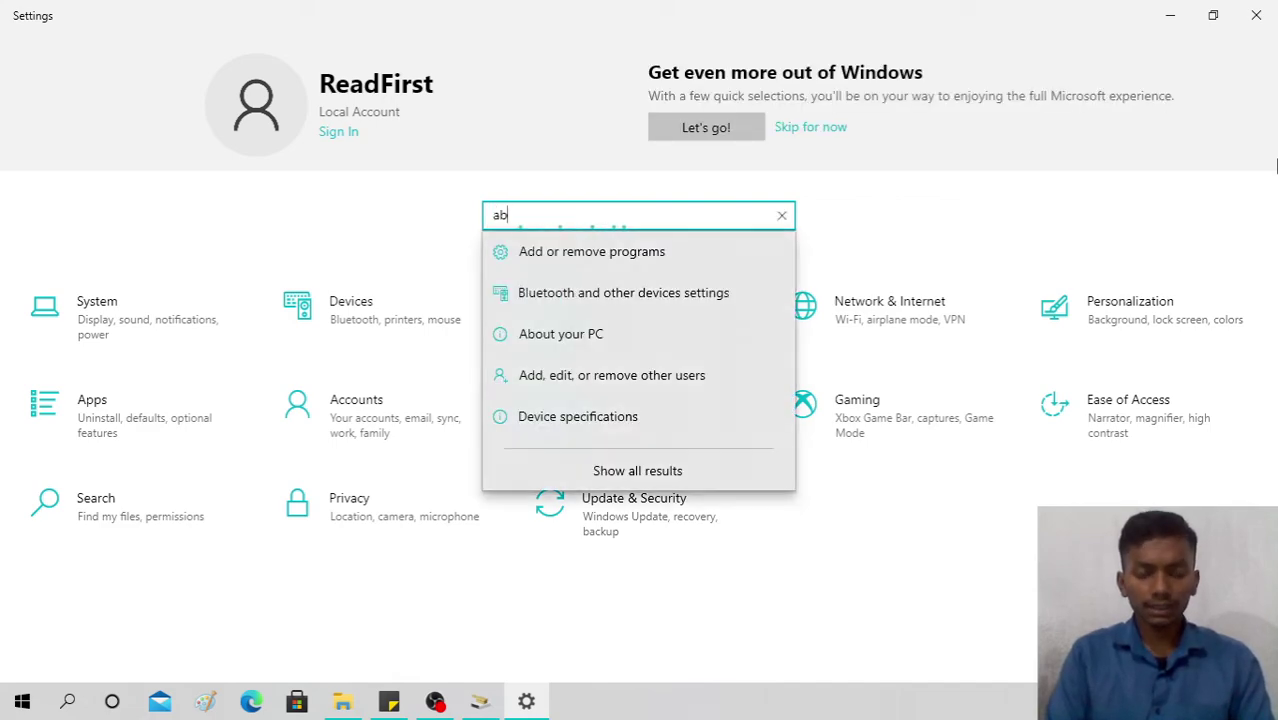
pyautogui.press('Down')
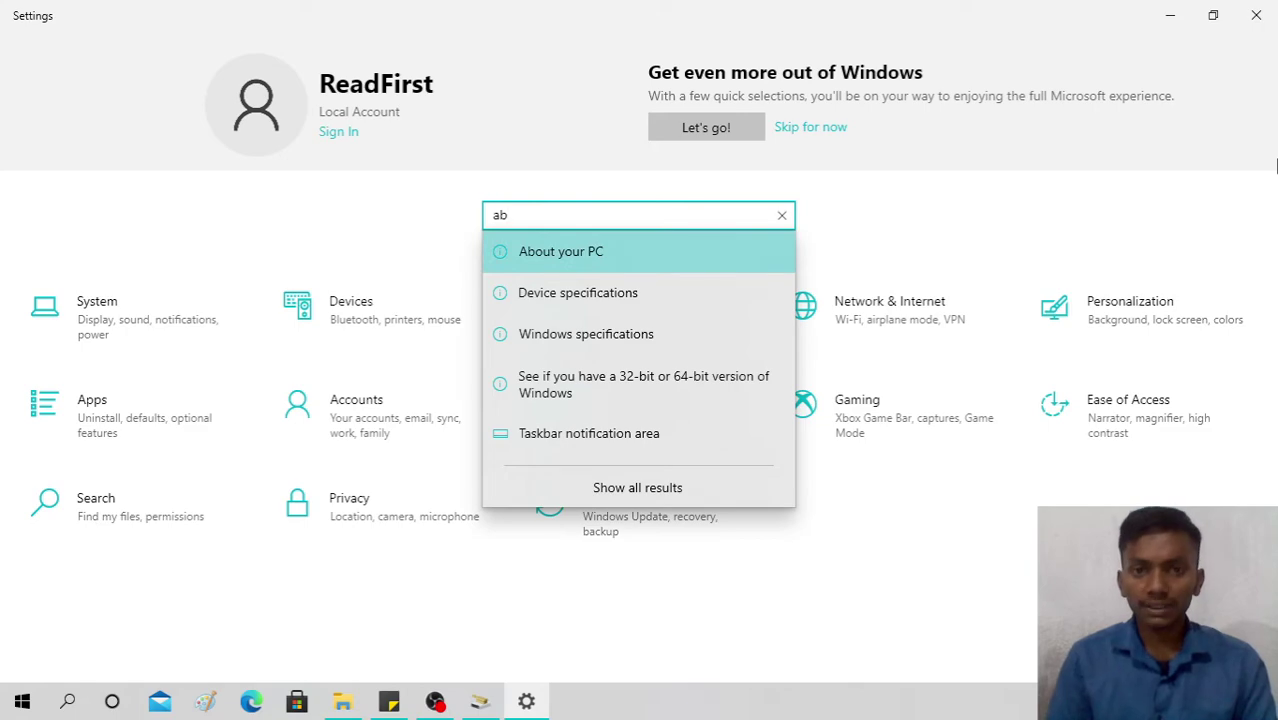
pyautogui.press('Return')
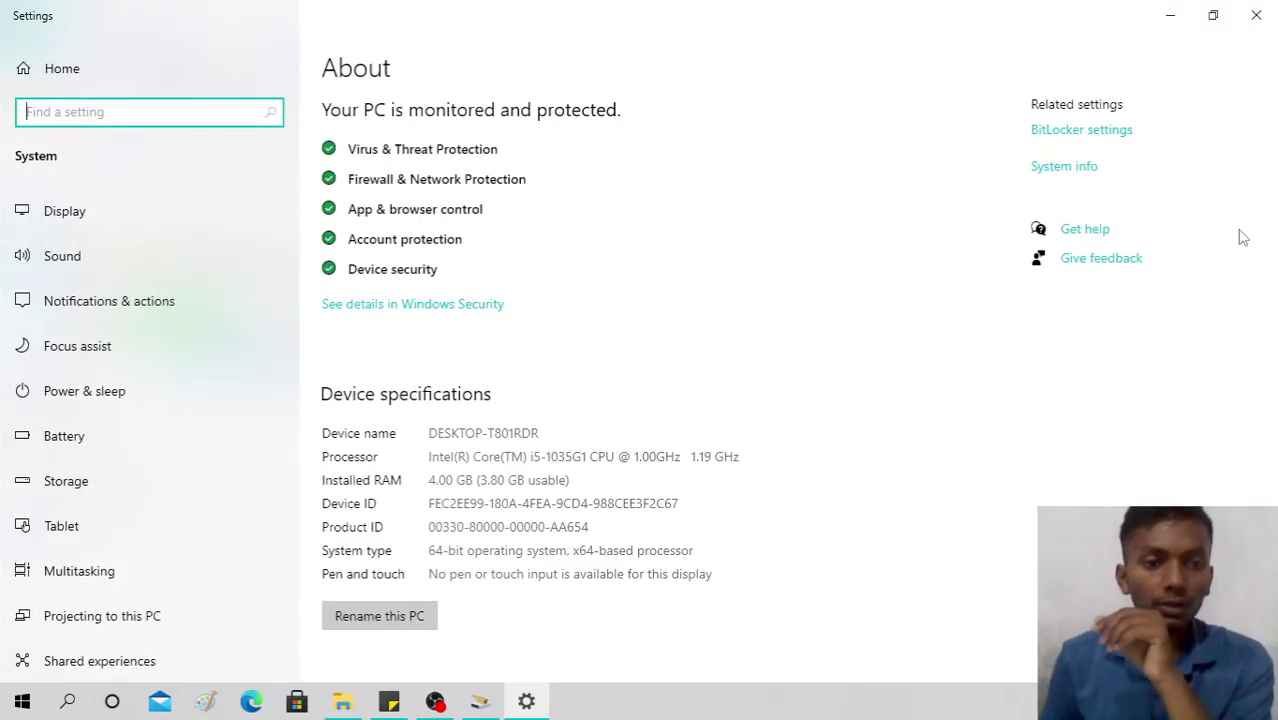
# Examine the device and Windows specifications, and open the Rename your PC dialog and cancel it without entering a name.
pyautogui.scroll(-3, 1200, 300)
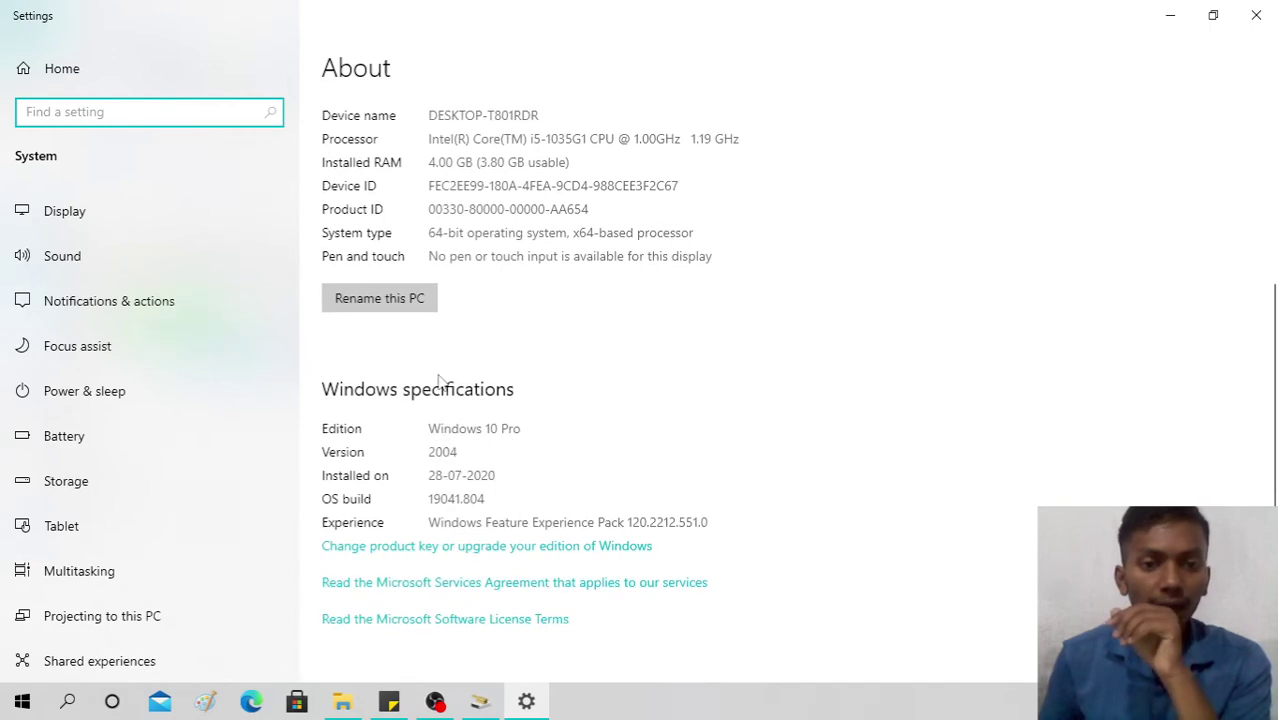
pyautogui.scroll(3, 441, 325)
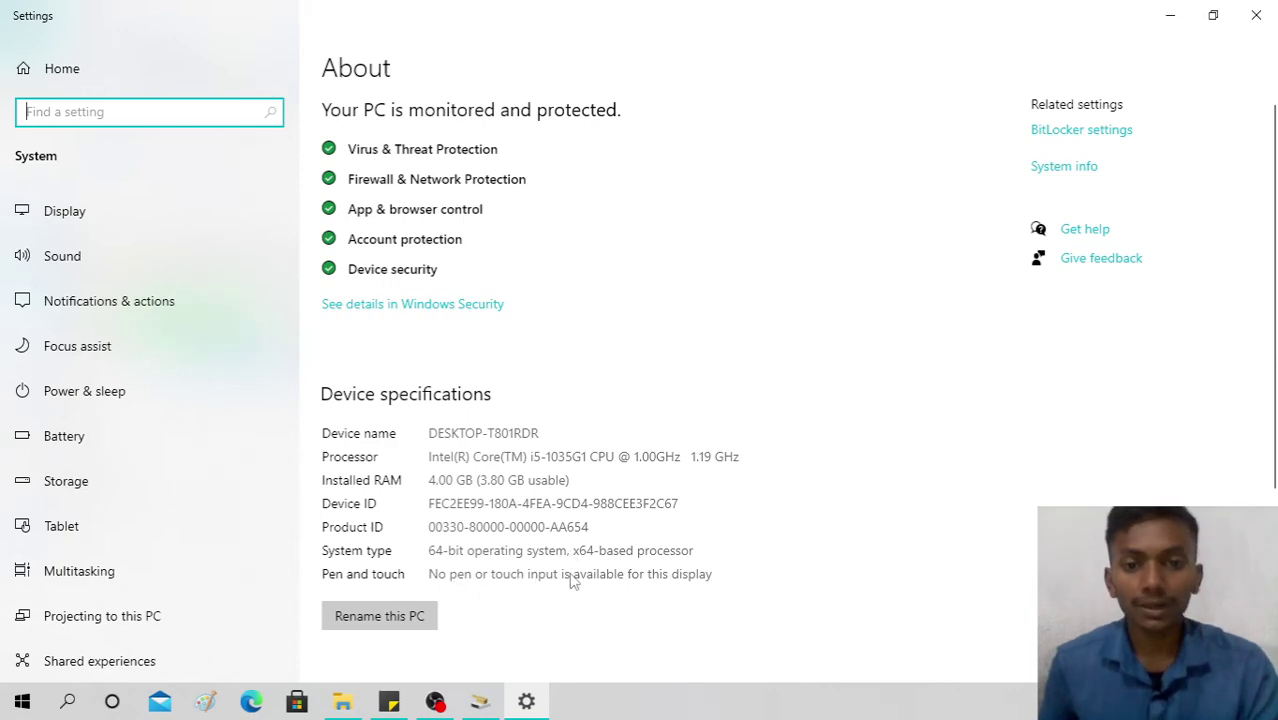
pyautogui.click(432, 616)
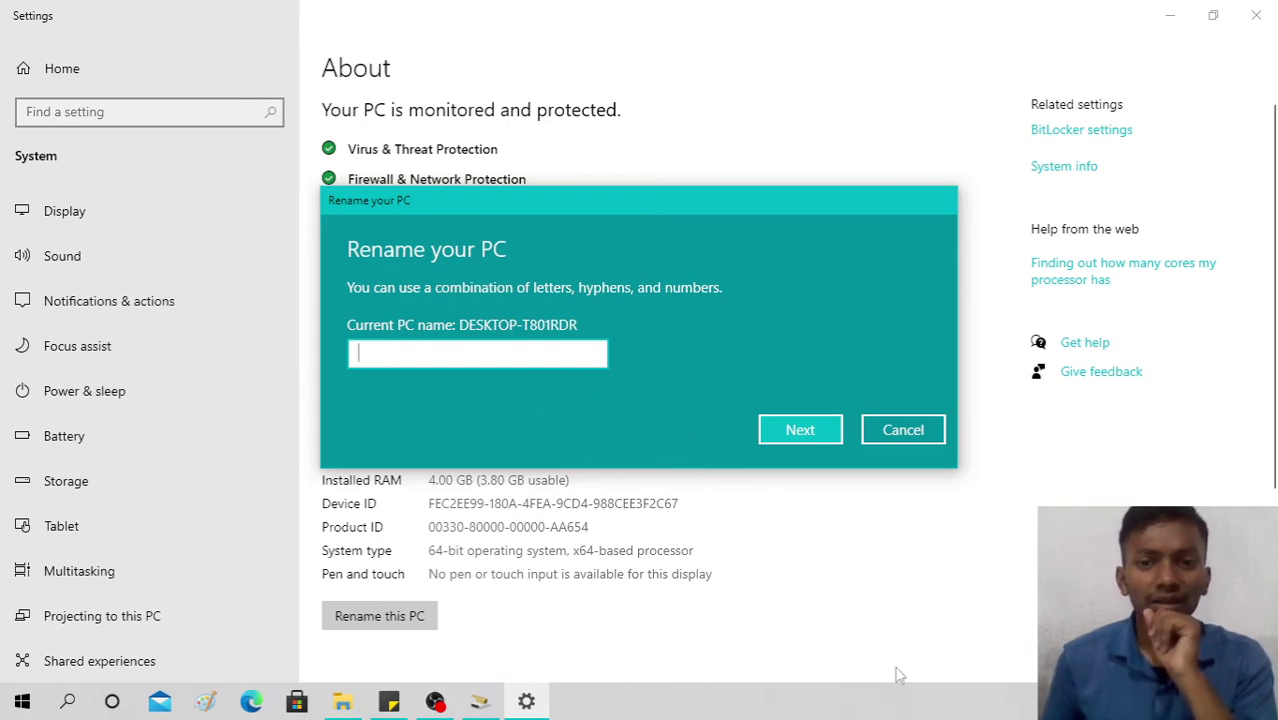
pyautogui.click(887, 434)
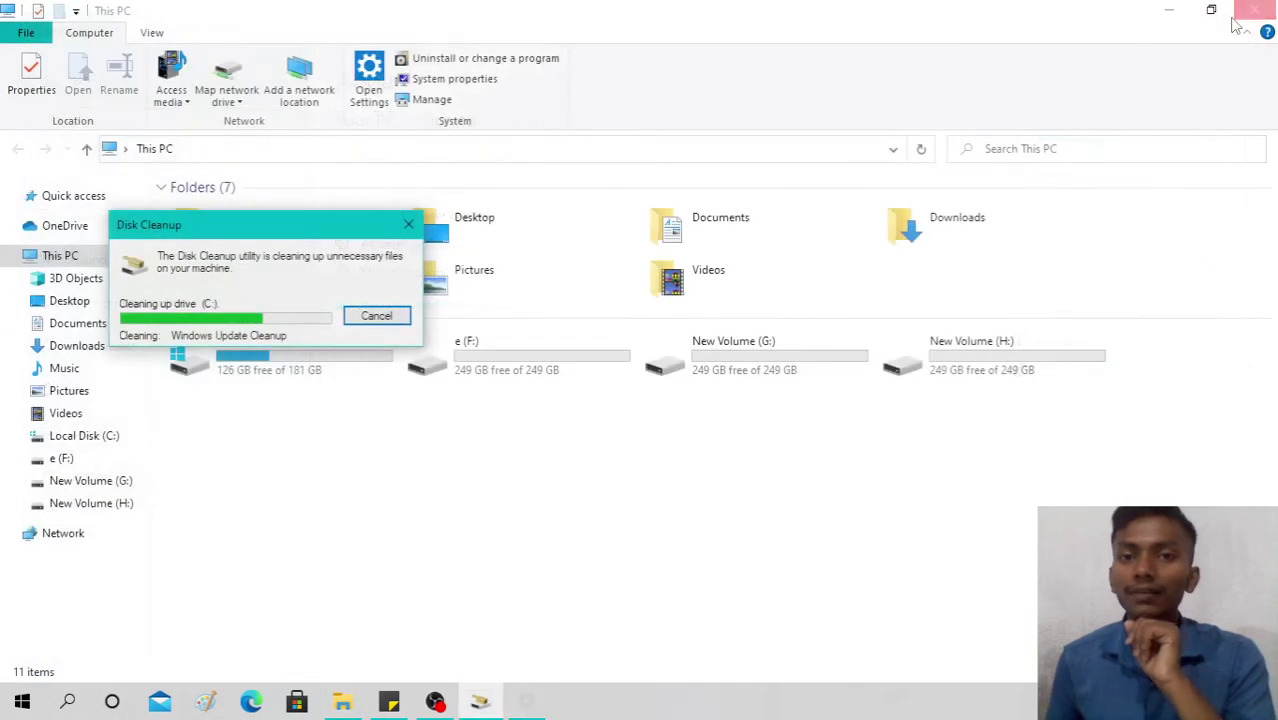
# Move the Disk Cleanup progress window lower, minimize This PC and switch to OBS.
pyautogui.moveTo(314, 228); pyautogui.dragTo(284, 442)
pyautogui.click(1169, 10)
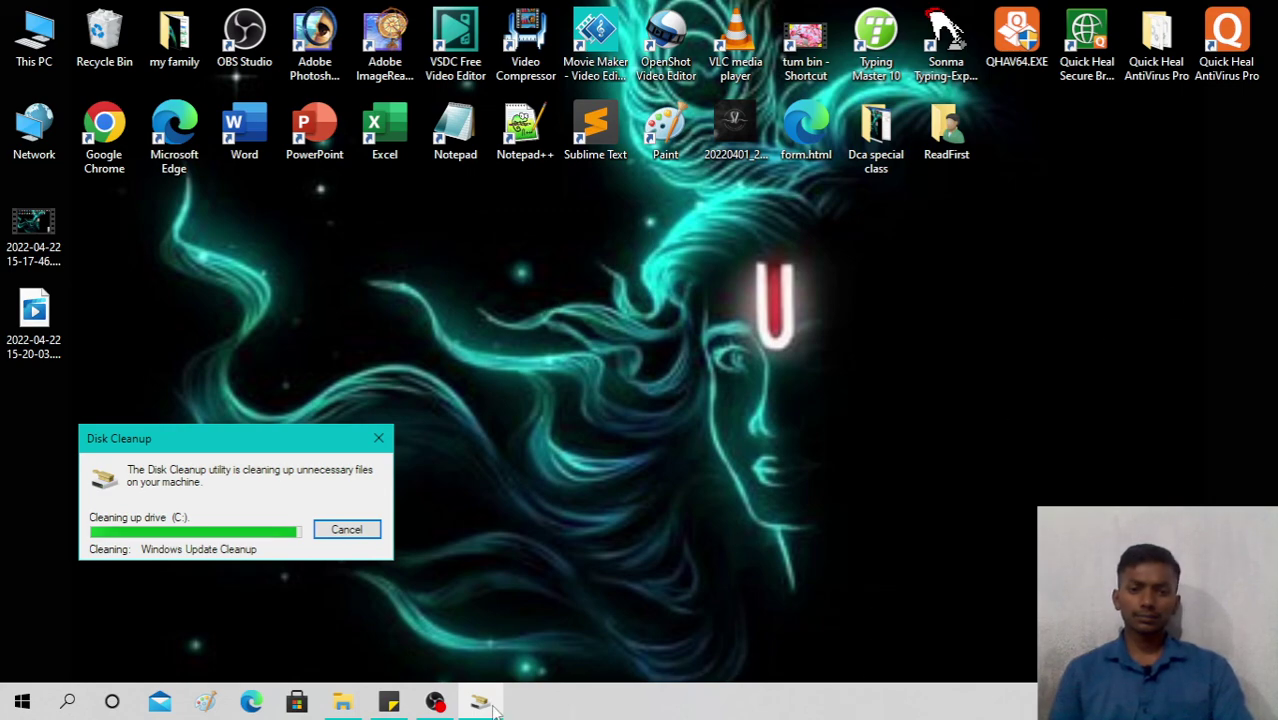
pyautogui.click(435, 702)
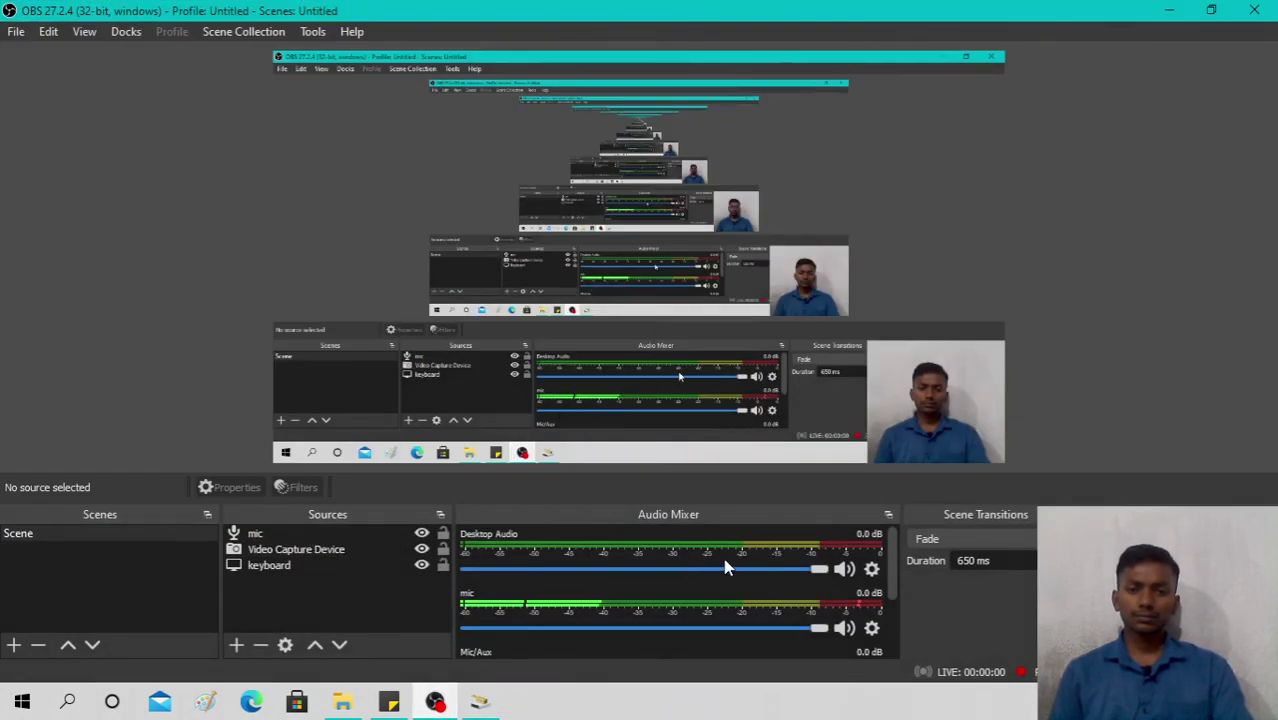